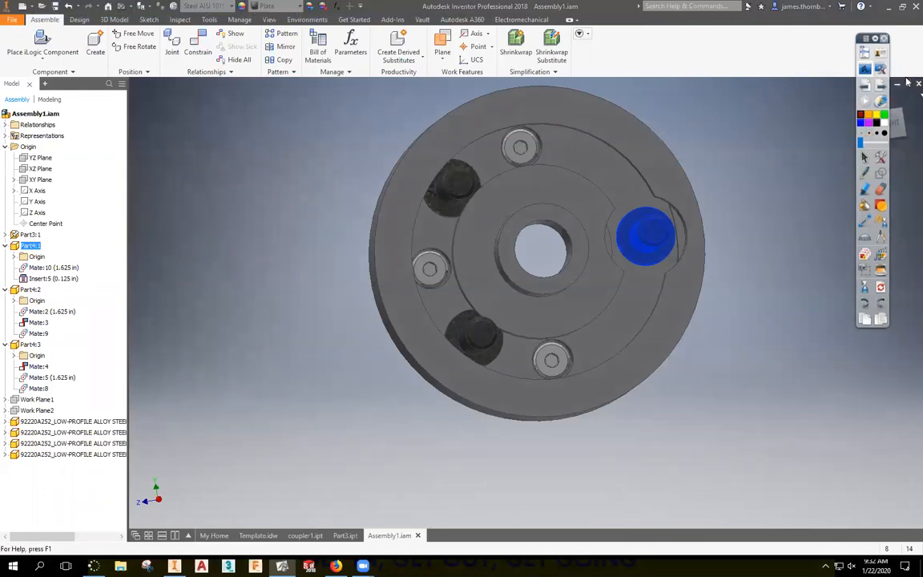
Close Assembly1.iam without saving, show Part3 unsectioned, and return to the Template.idw drawing.
click(919, 83)
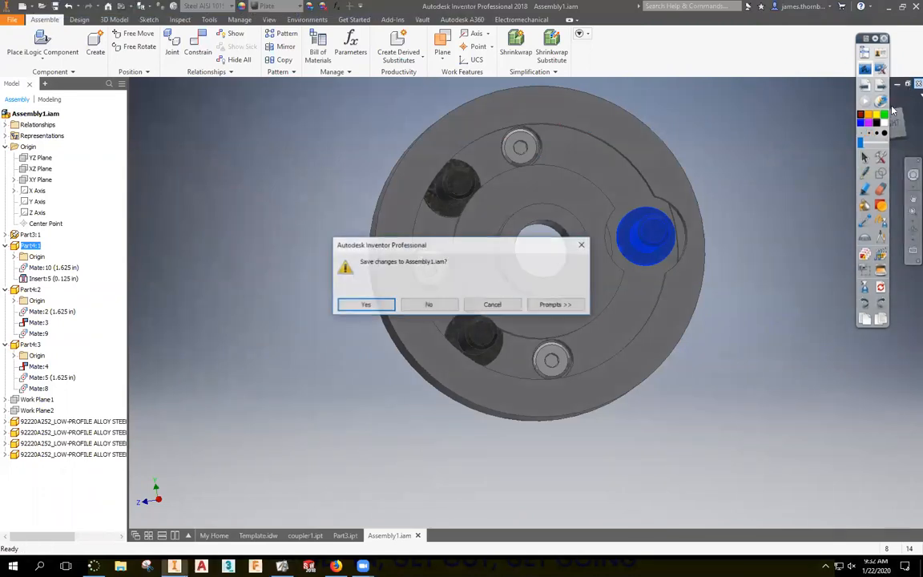
click(429, 304)
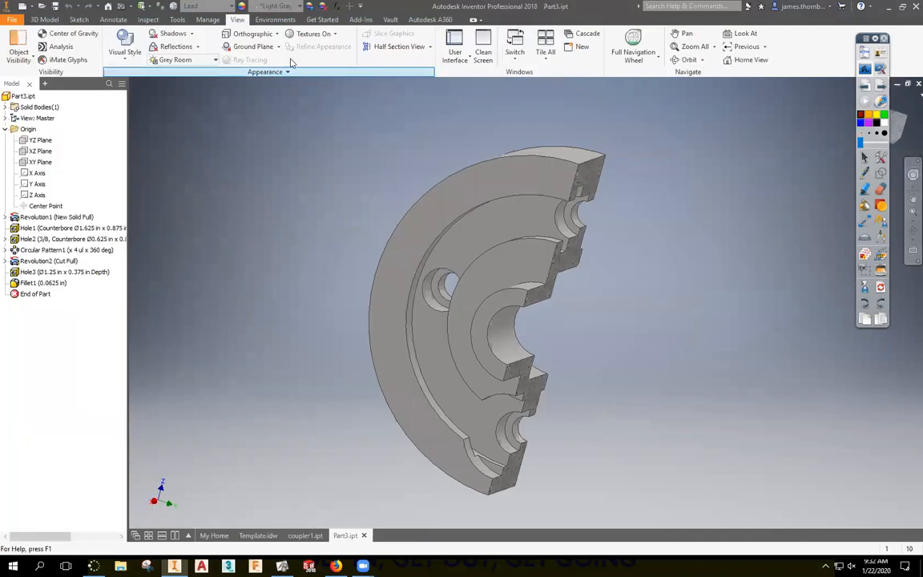
click(429, 47)
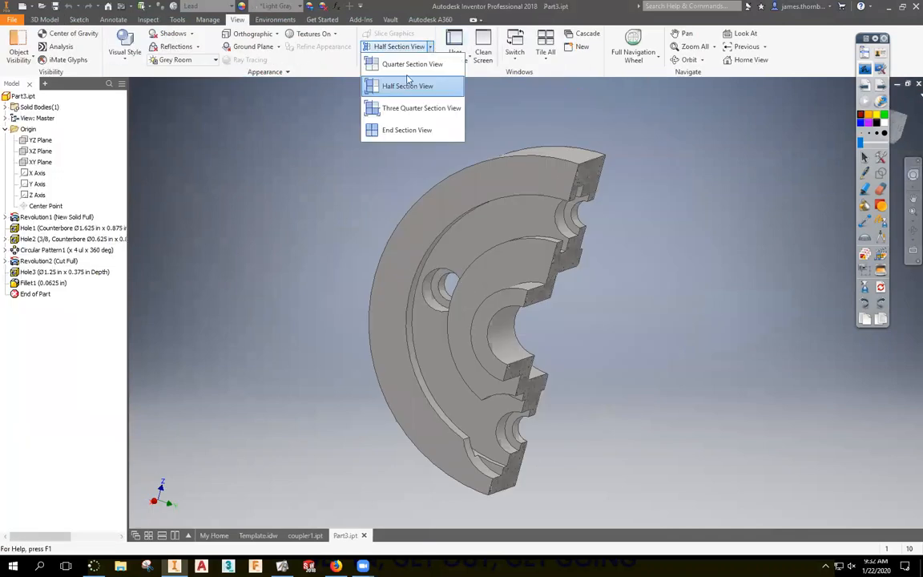
click(389, 131)
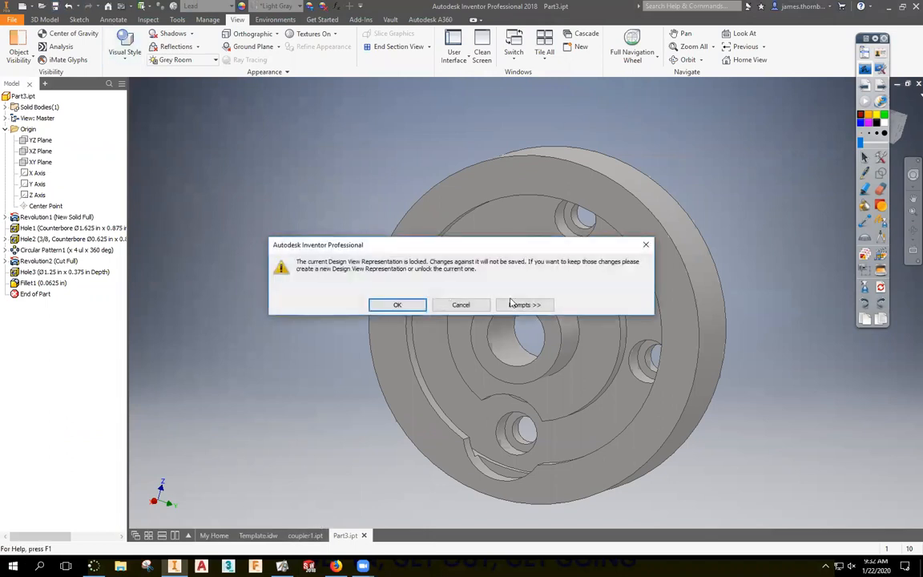
click(398, 304)
click(305, 535)
click(255, 535)
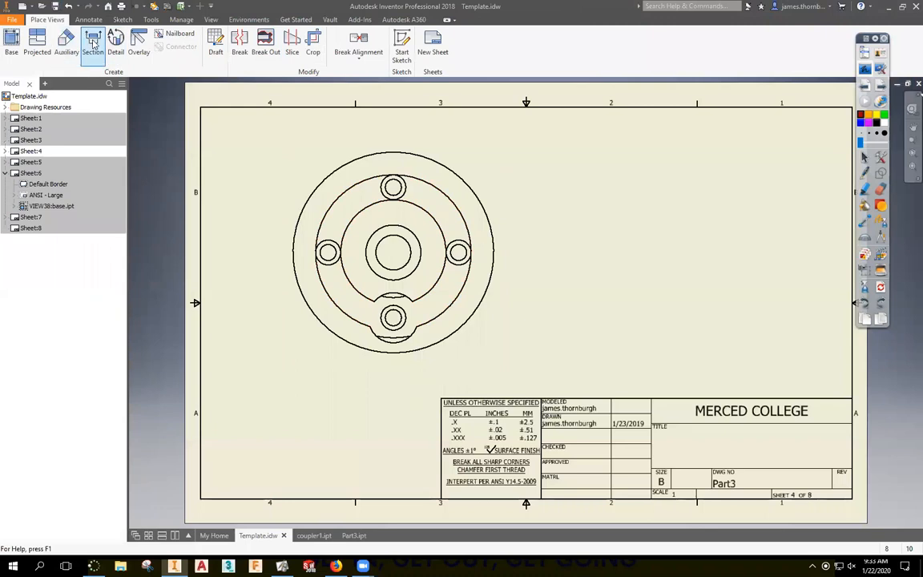
Nudge the end view right and draw a vertical section line through its centre, then continue to settings.
drag(503, 218, 511, 218)
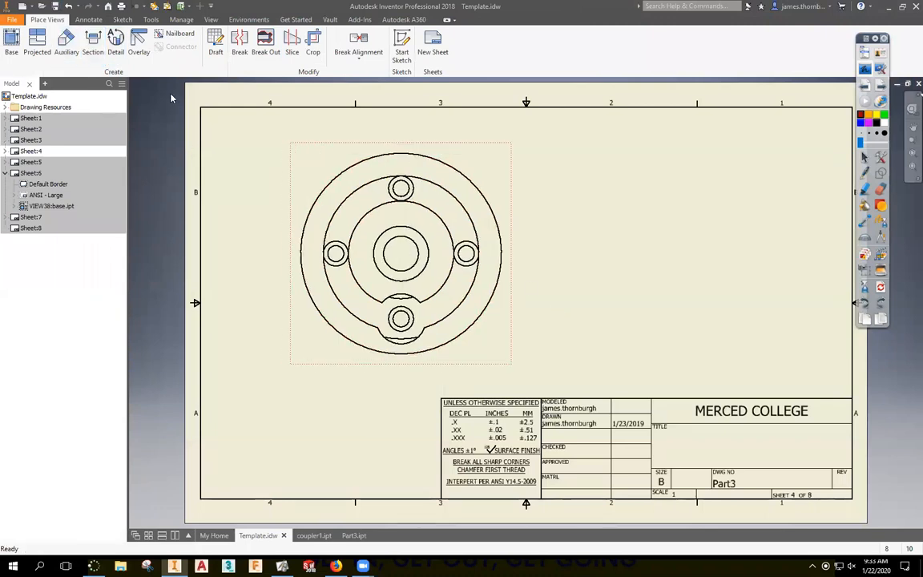
click(92, 44)
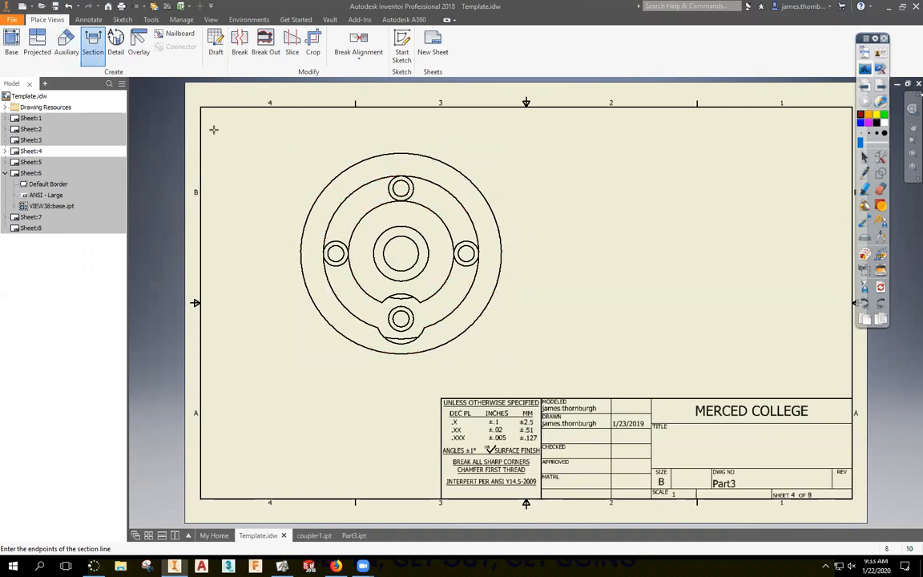
key(Escape)
click(92, 44)
click(432, 165)
click(399, 134)
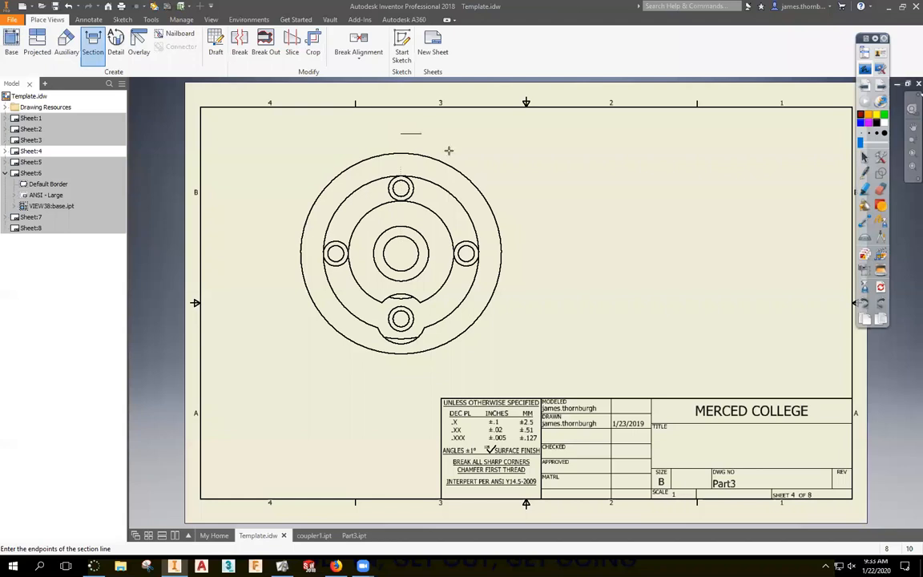
click(402, 362)
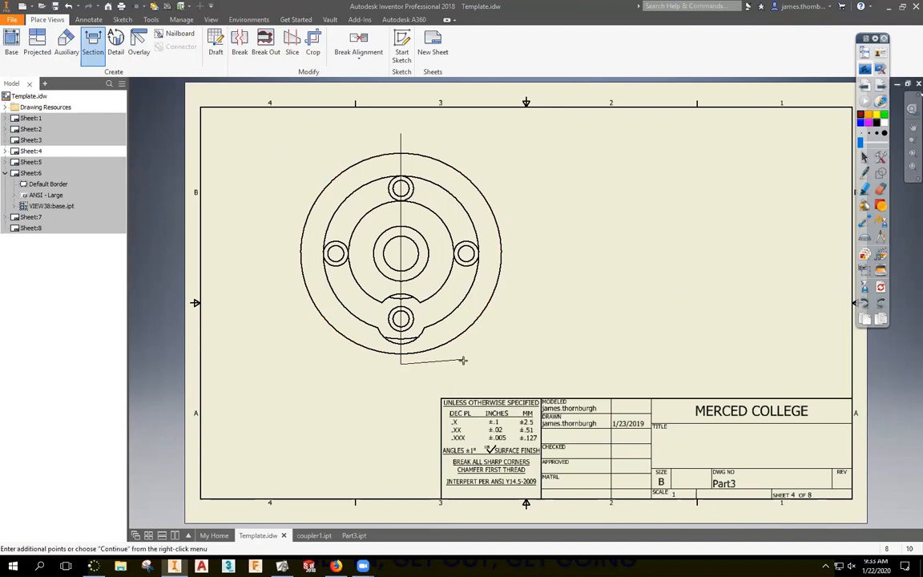
right_click(497, 354)
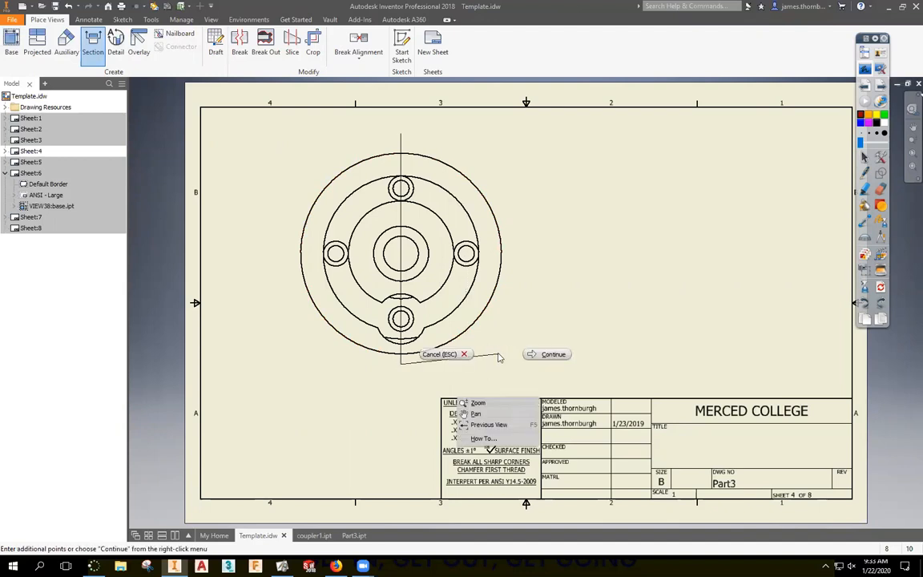
click(551, 355)
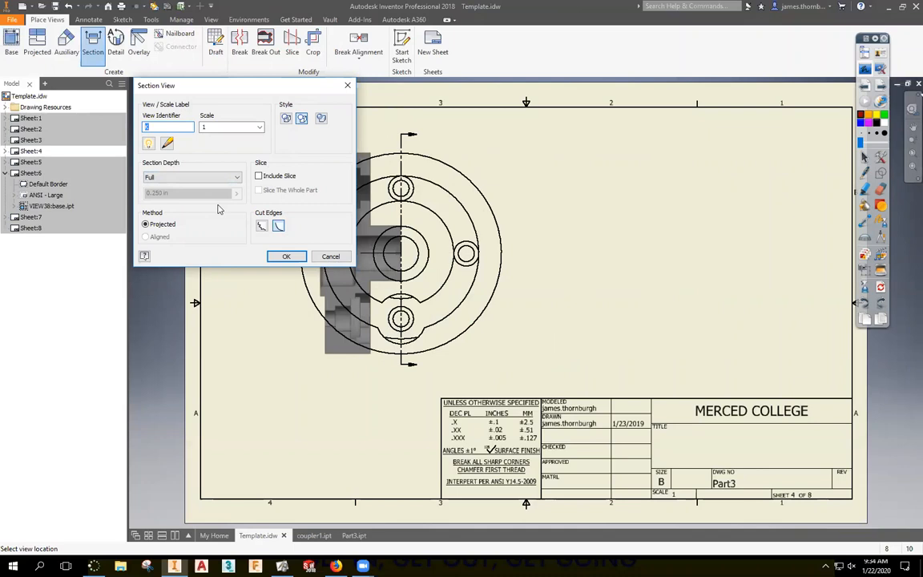
Try Distance and Full section depth and toggle the Include Slice option in the Section View dialog.
click(192, 177)
click(180, 194)
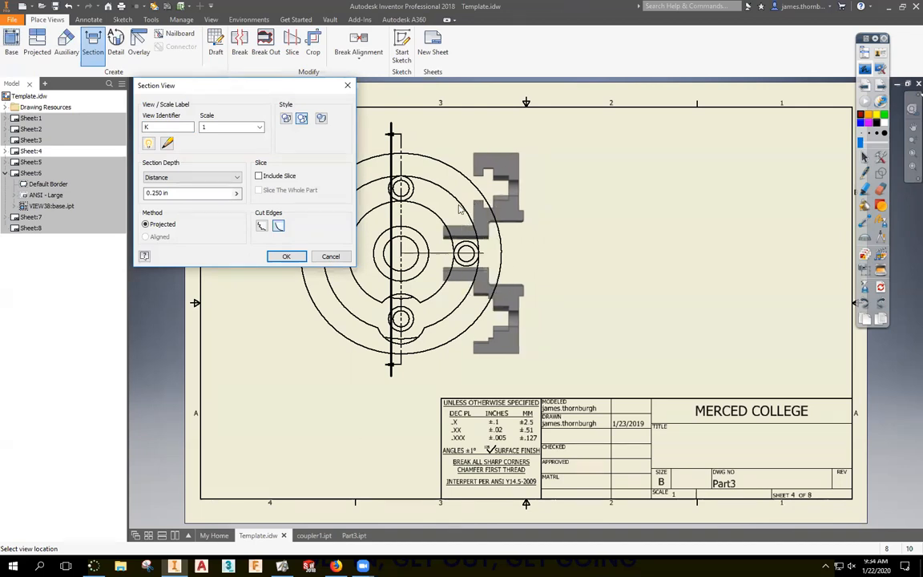
click(258, 177)
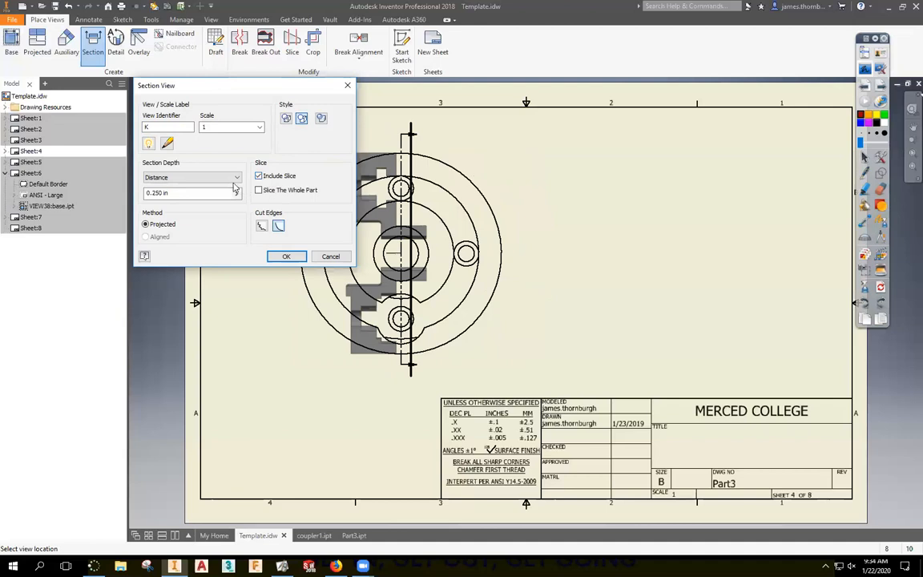
click(206, 177)
click(184, 187)
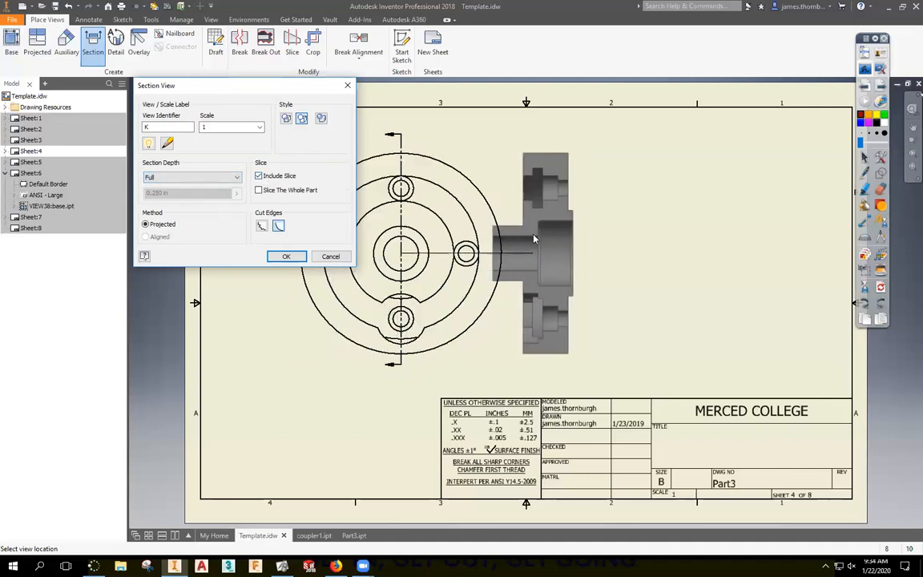
click(225, 177)
click(190, 188)
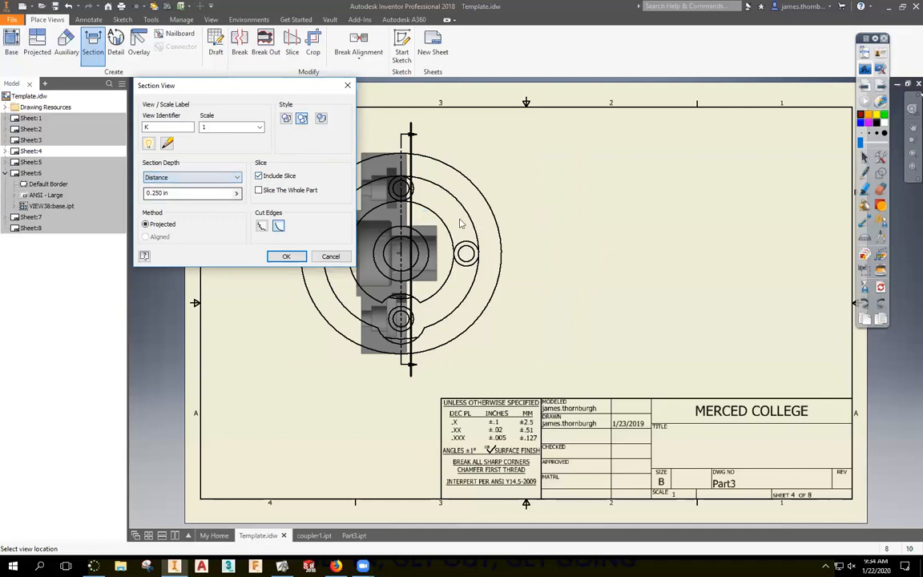
click(259, 177)
click(258, 176)
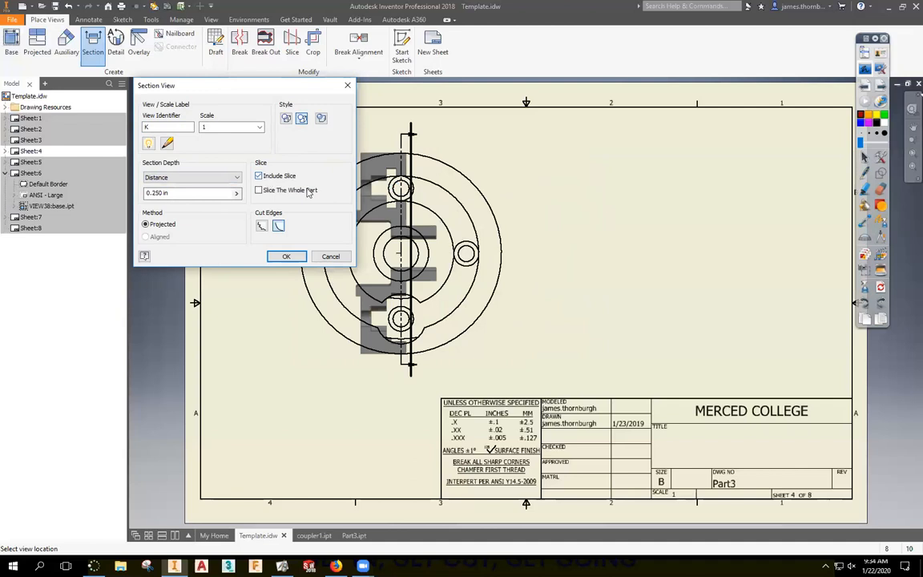
click(259, 176)
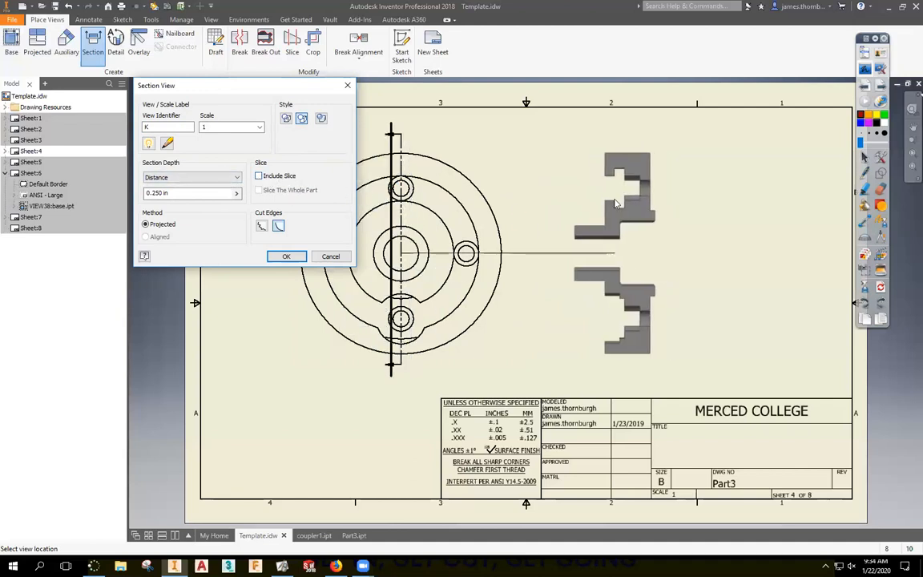
Set Full section depth with Slice the whole part, and place section K-K right of the end view.
click(214, 177)
click(213, 187)
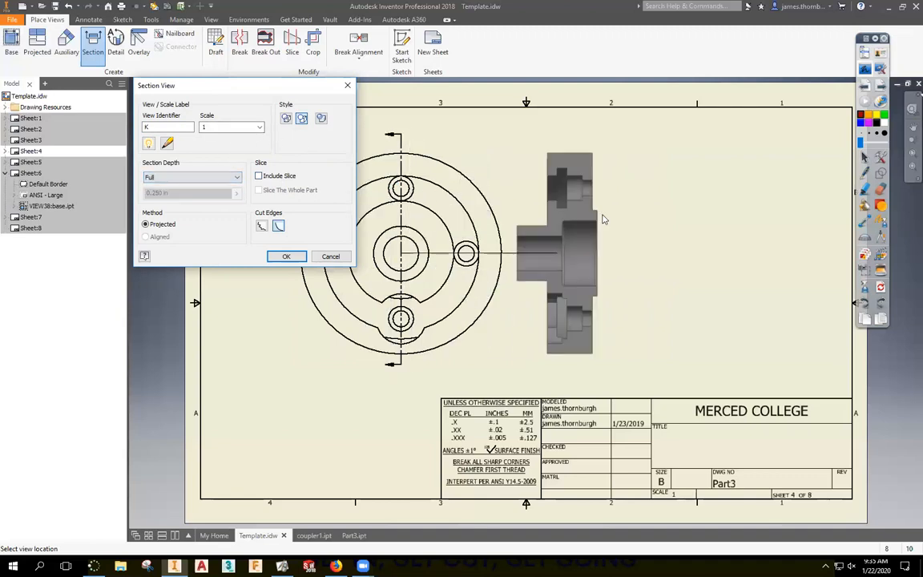
click(273, 177)
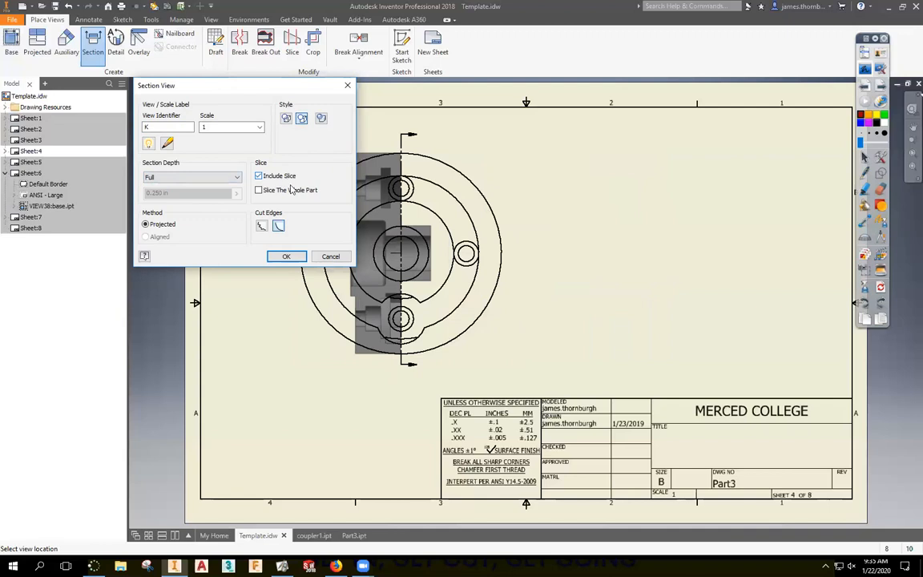
click(258, 189)
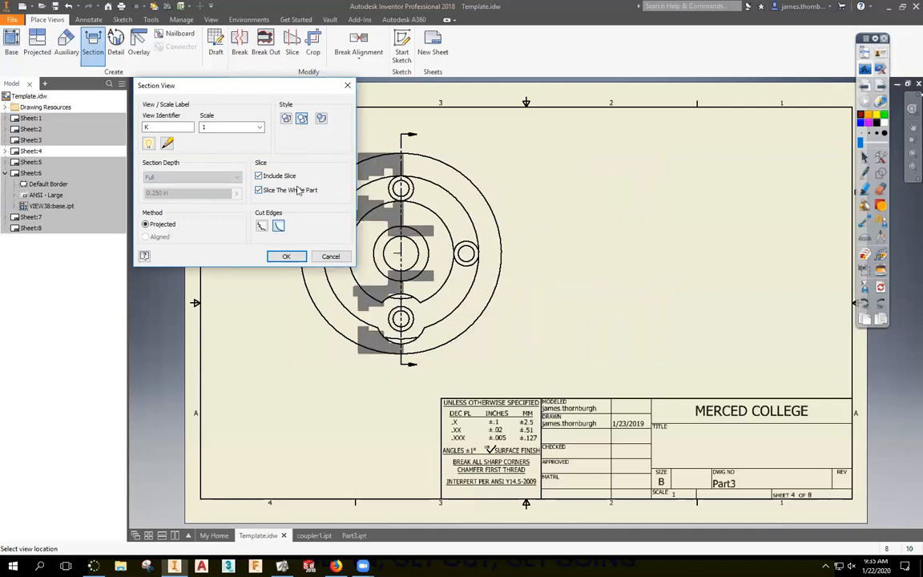
click(270, 192)
click(274, 193)
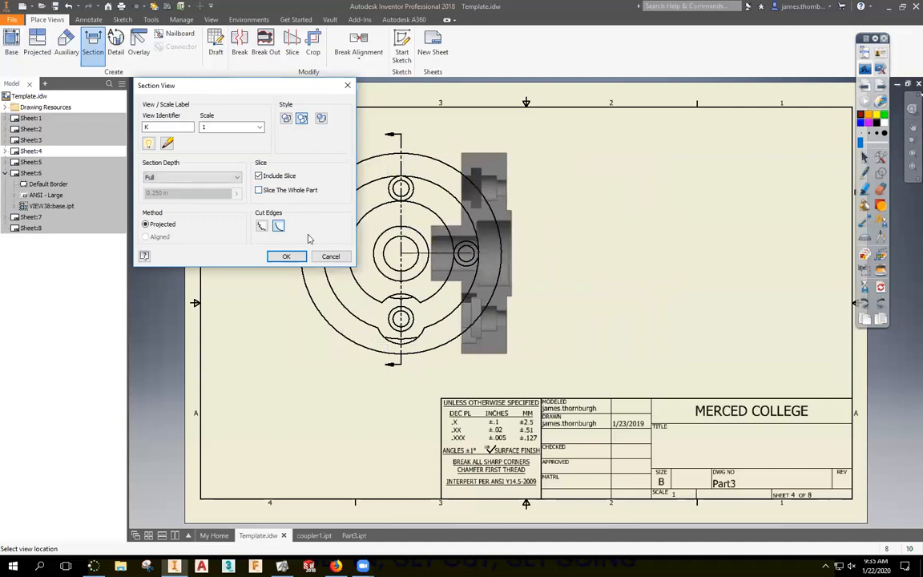
click(549, 282)
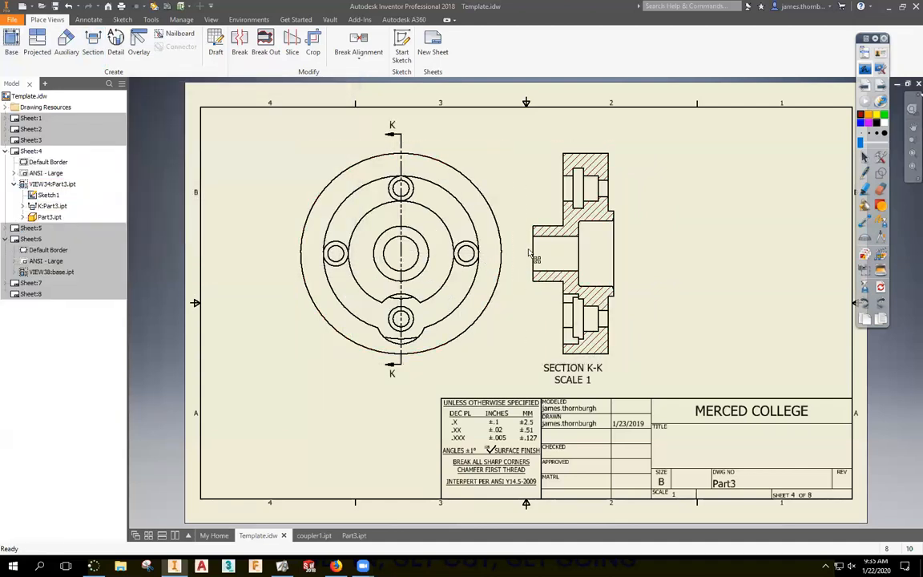
Move SECTION K-K to the right, undo the change, and restore the view and its section line.
drag(603, 315, 655, 314)
key(ctrl+z)
key(ctrl+z)
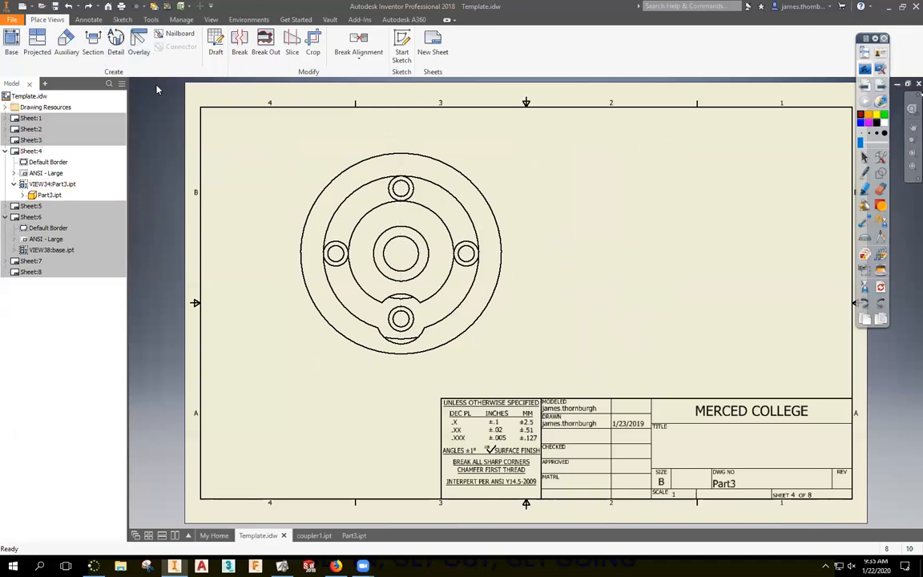
click(80, 7)
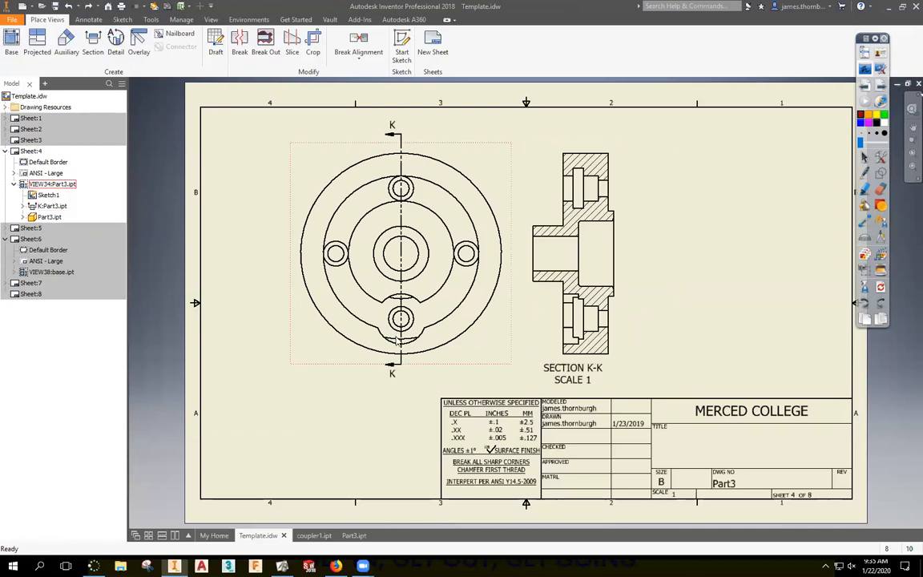
drag(400, 263, 402, 265)
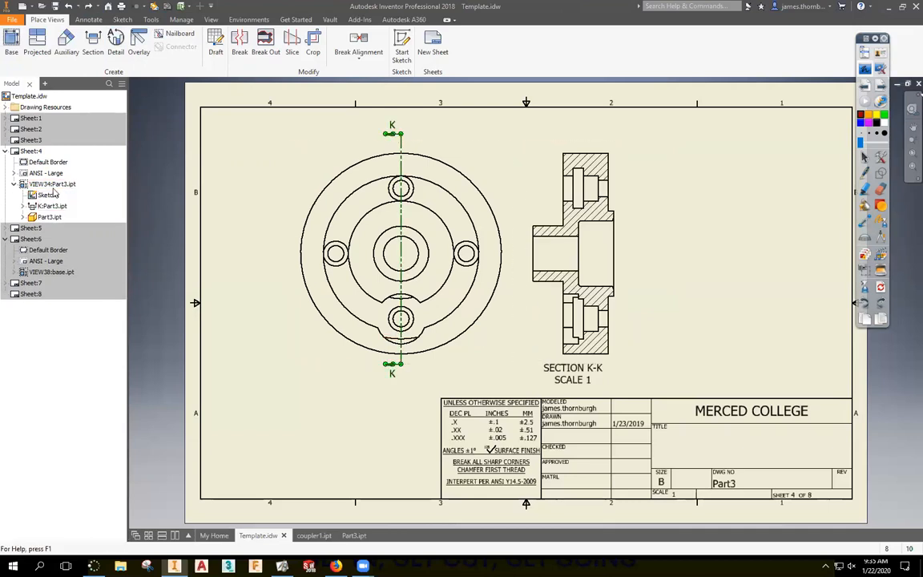
Inspect the section view's Edit View tabs and cancel without changes.
double_click(40, 206)
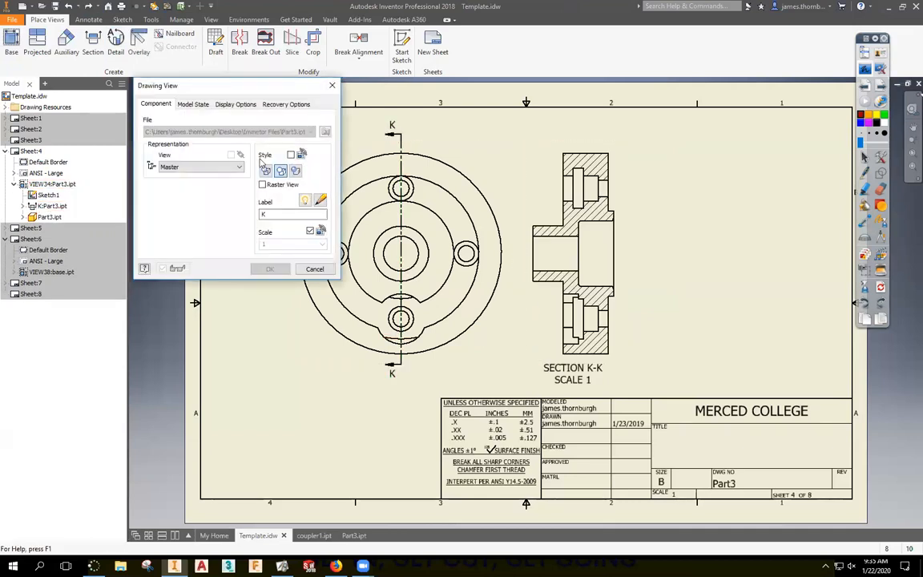
click(193, 105)
click(234, 104)
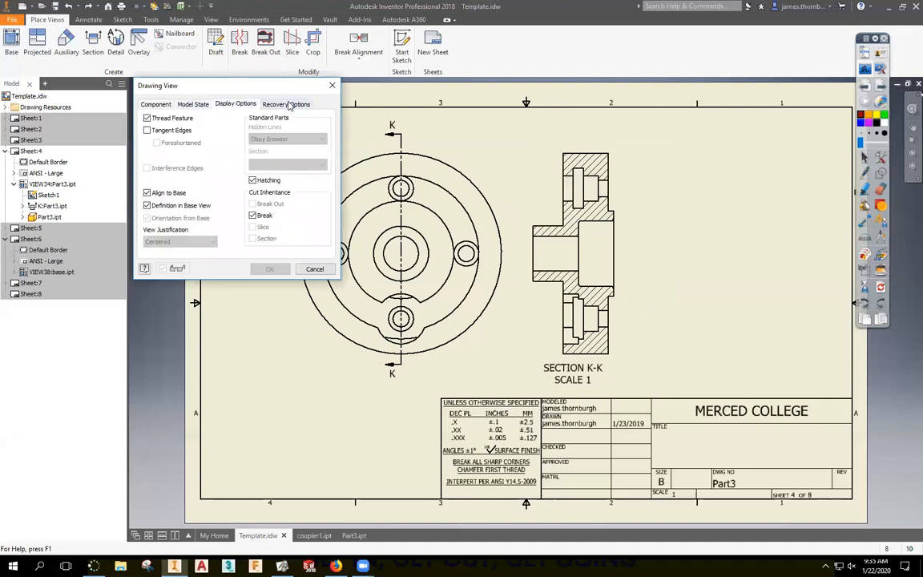
click(286, 104)
key(Escape)
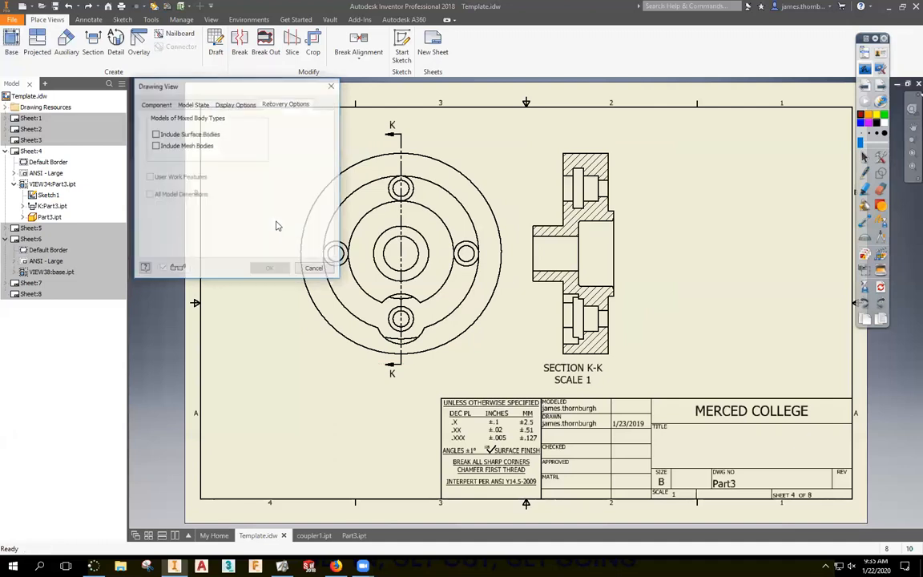
Delete the SECTION K-K view and confirm the deletion.
click(533, 175)
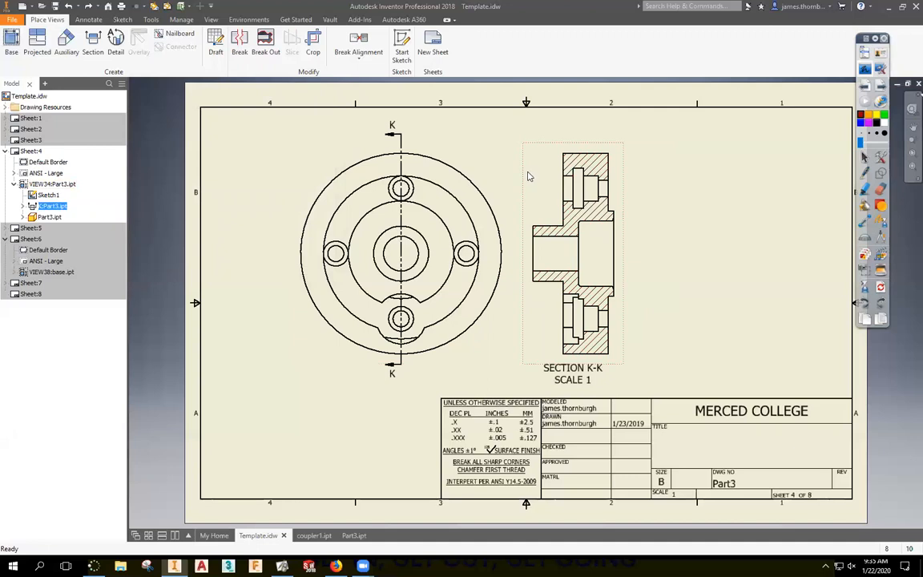
key(Delete)
click(439, 307)
Create section L-L right of the end view using a vertical cutting line through its centre.
click(93, 42)
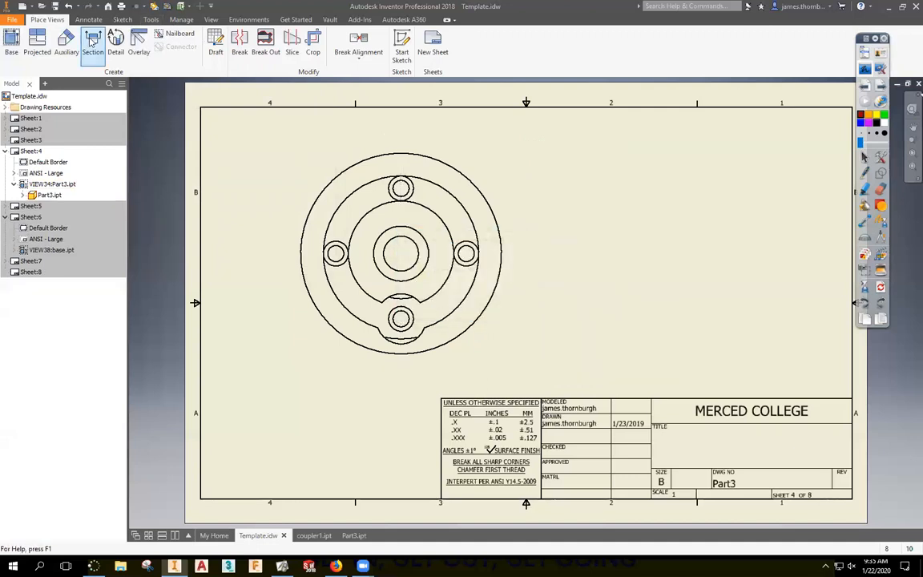
click(422, 221)
click(400, 147)
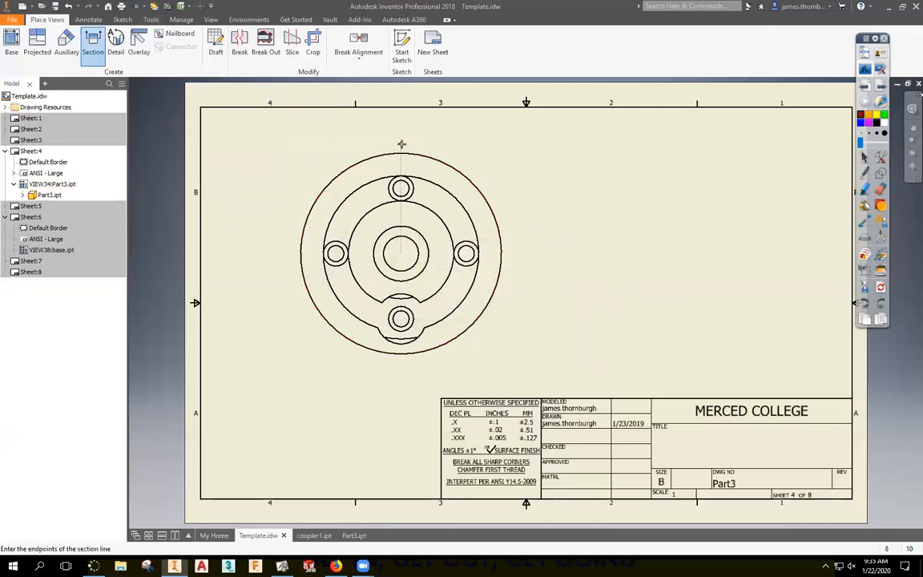
click(401, 367)
right_click(457, 360)
click(502, 361)
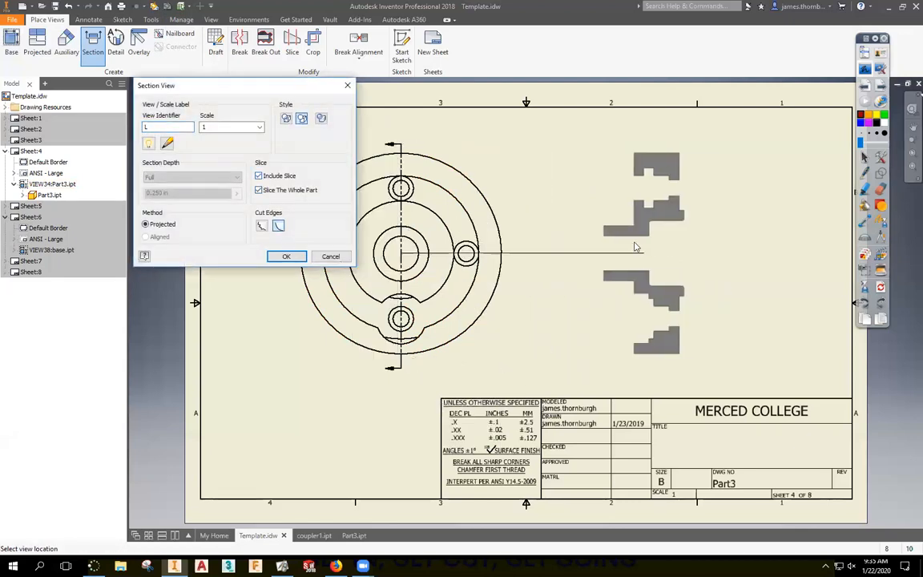
click(629, 249)
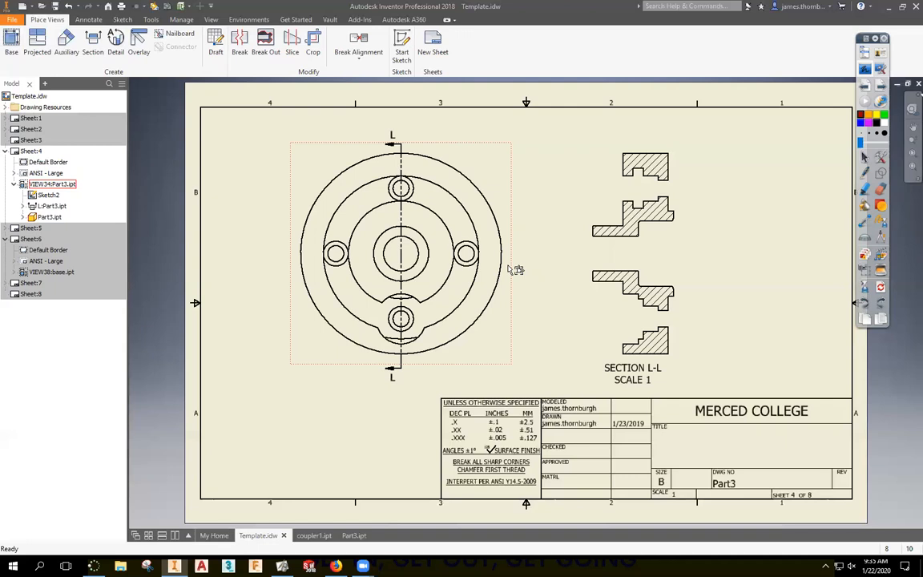
Undo section L-L and draw a new vertical cutting line across the end view.
key(ctrl+z)
click(93, 44)
click(359, 227)
click(401, 140)
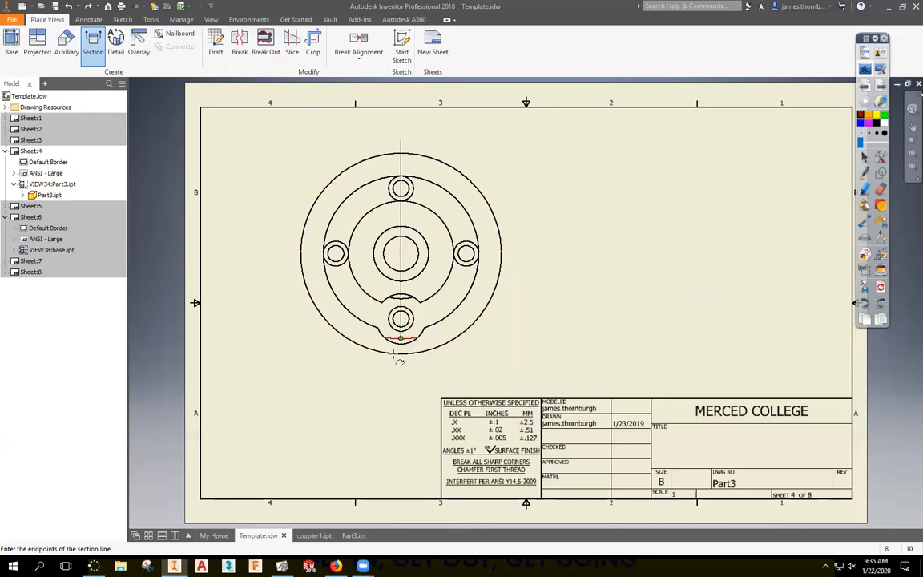
click(400, 369)
Finish the cutting line, set the view identifier to A, and place the full section on the right.
right_click(524, 300)
click(565, 299)
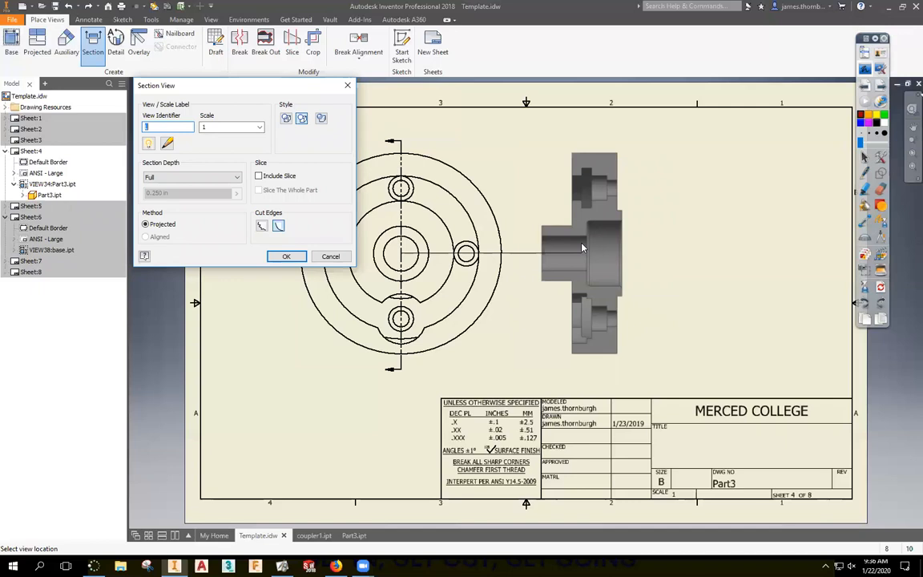
text(a)
key(BackSpace)
text(A)
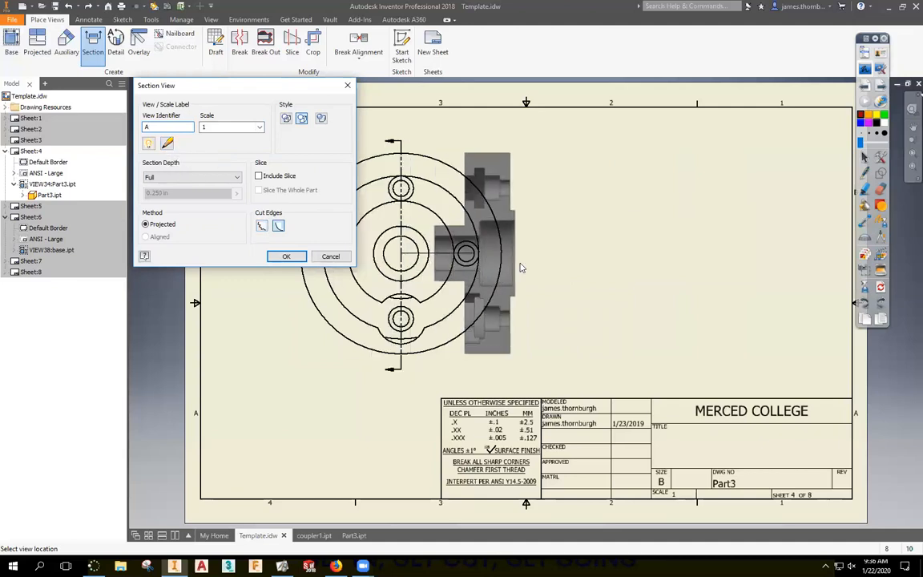
click(617, 263)
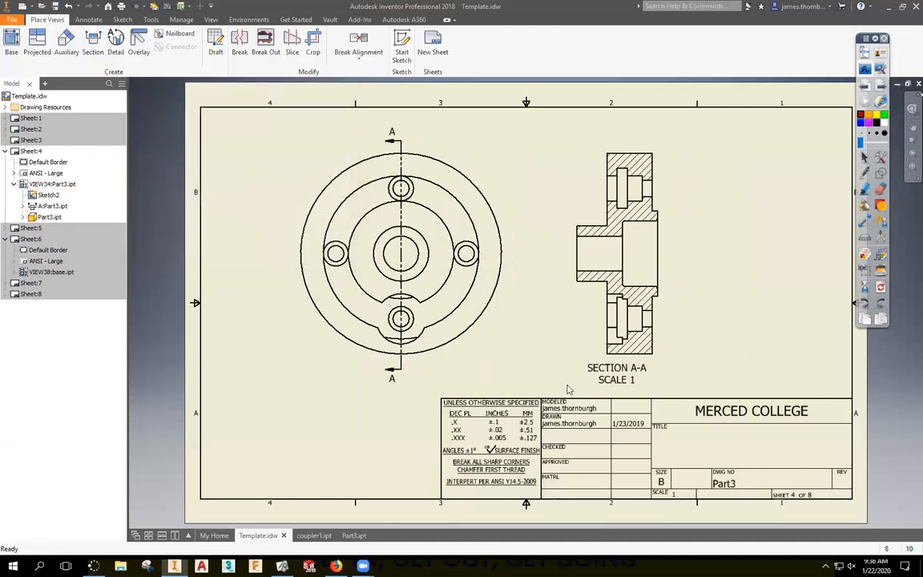
Remove the SCALE line from the SECTION A-A label and reposition the label under the view.
double_click(617, 372)
triple_click(550, 350)
key(Delete)
click(615, 445)
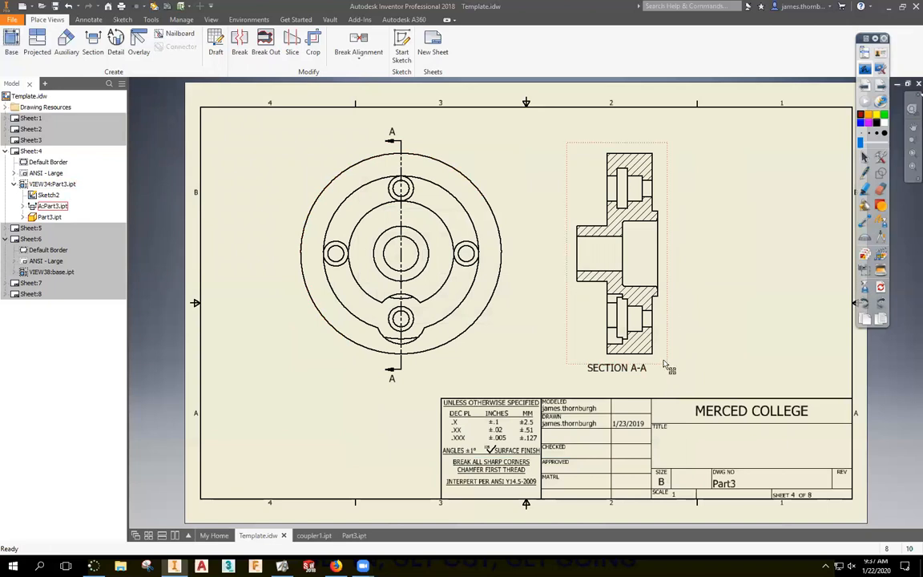
drag(646, 368, 647, 371)
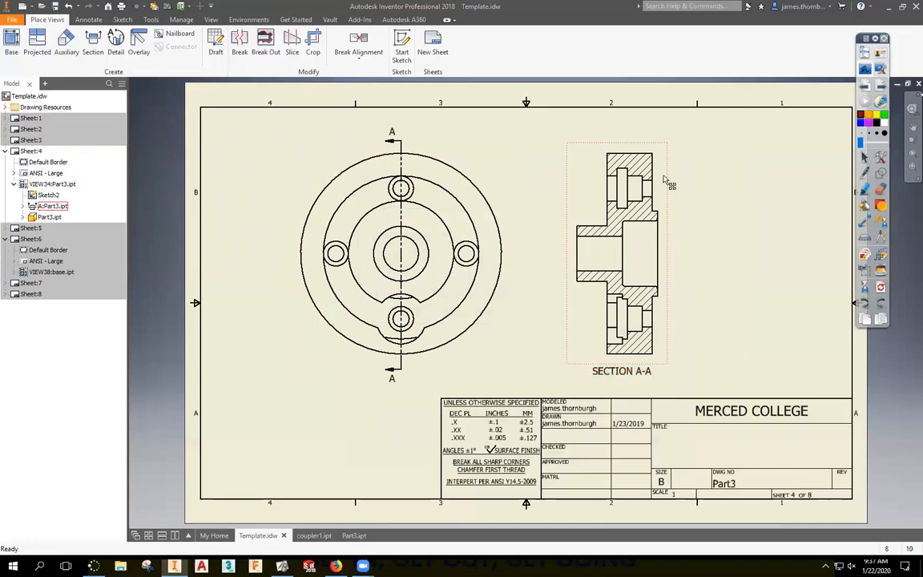
Delete the section A-A view and confirm the deletion.
click(664, 331)
key(Delete)
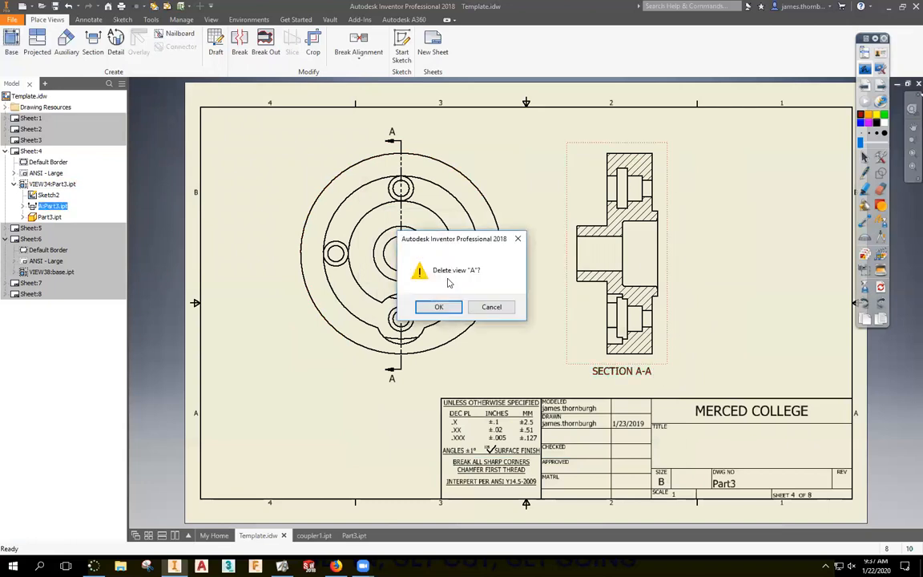
click(437, 305)
click(93, 43)
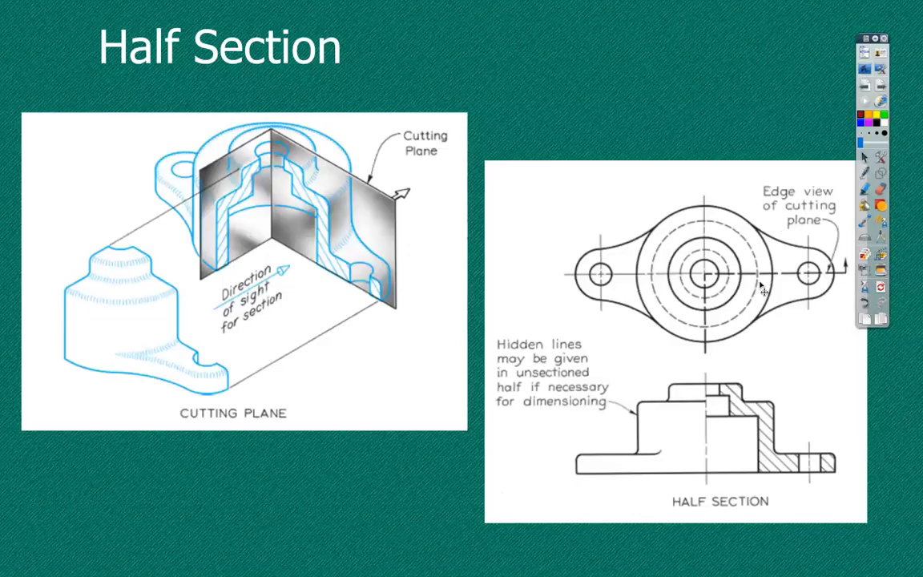
Trace the half section's cutting path in red ink on the Half Section slide, then return to Inventor.
drag(858, 38, 877, 26)
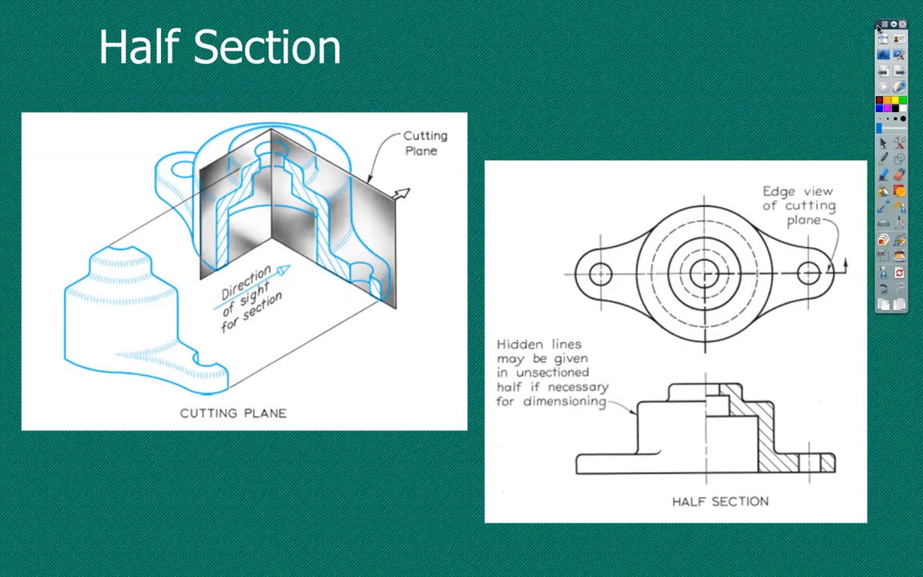
click(883, 158)
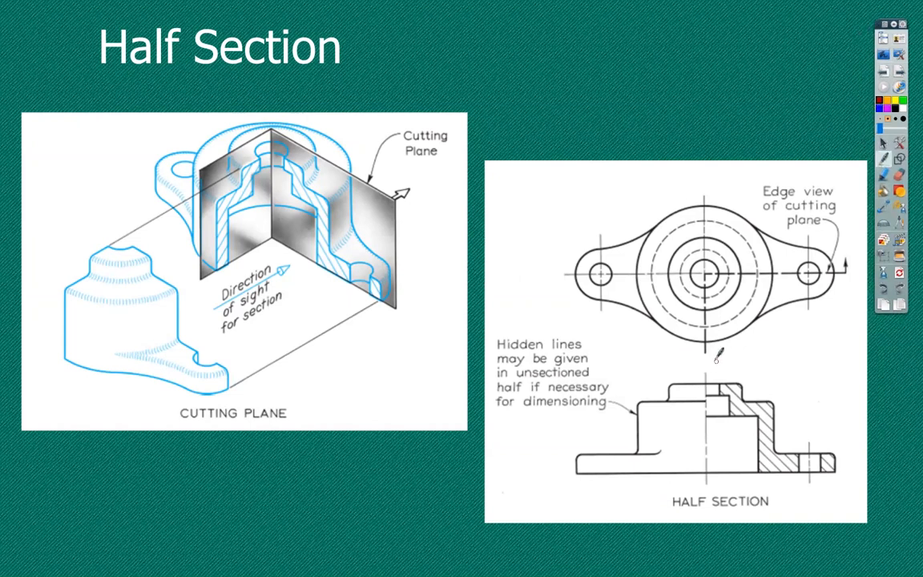
mouse_move(706, 363)
mouse_down()
mouse_move(706, 277)
mouse_move(845, 270)
mouse_move(848, 255)
mouse_up()
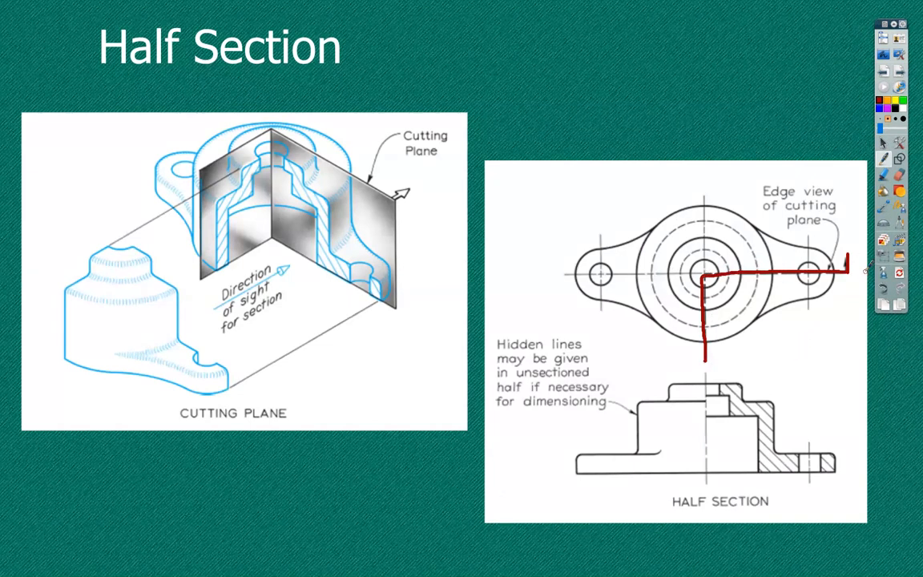
click(882, 55)
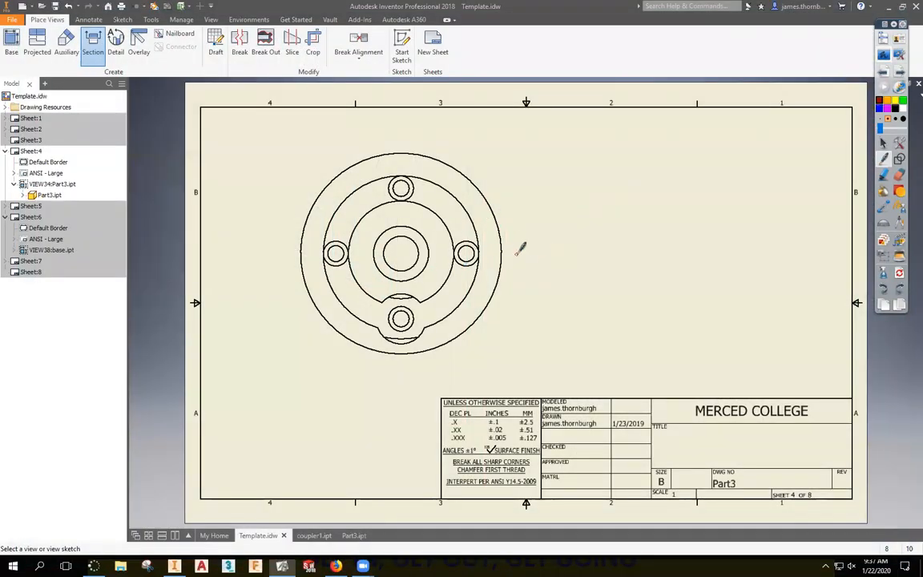
Draw a stepped cut from the right edge to the centre and up, and place half section L-L alongside.
click(408, 238)
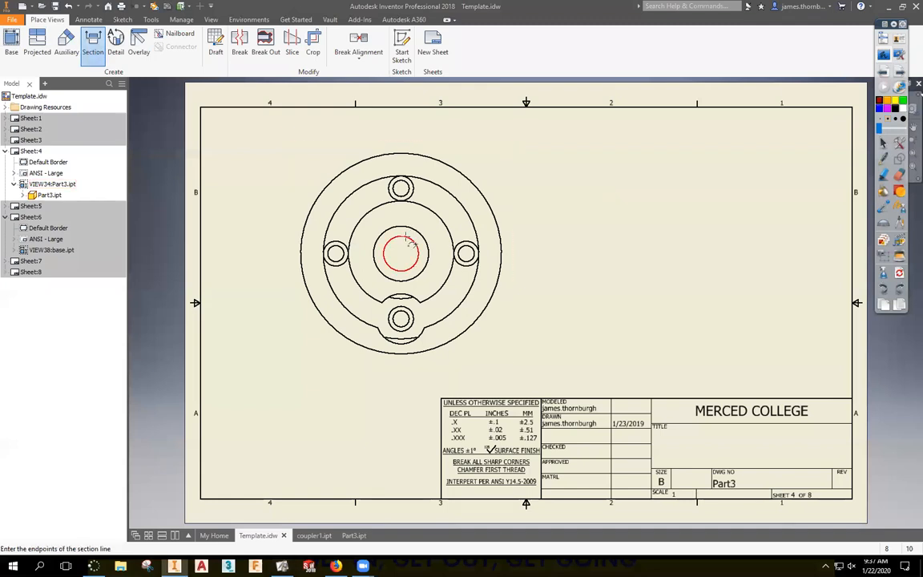
click(517, 253)
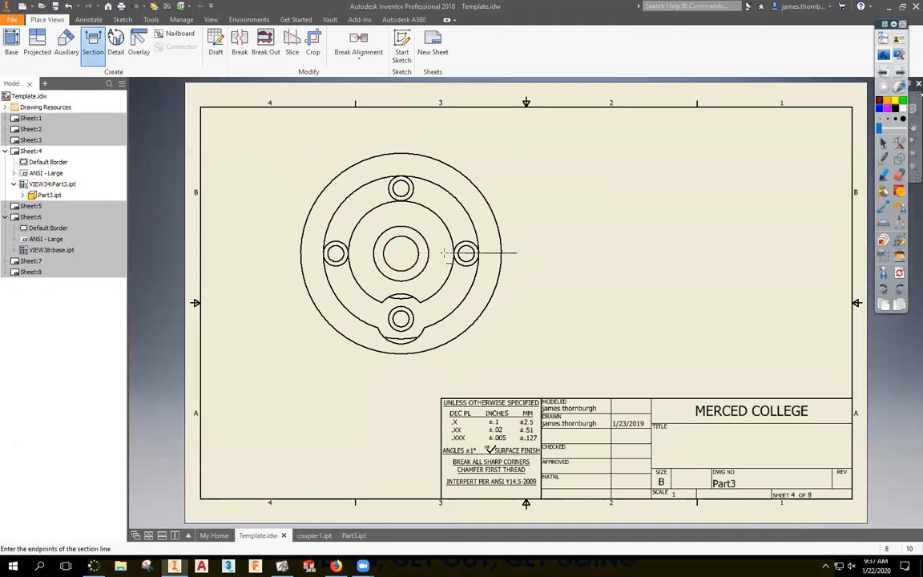
click(401, 253)
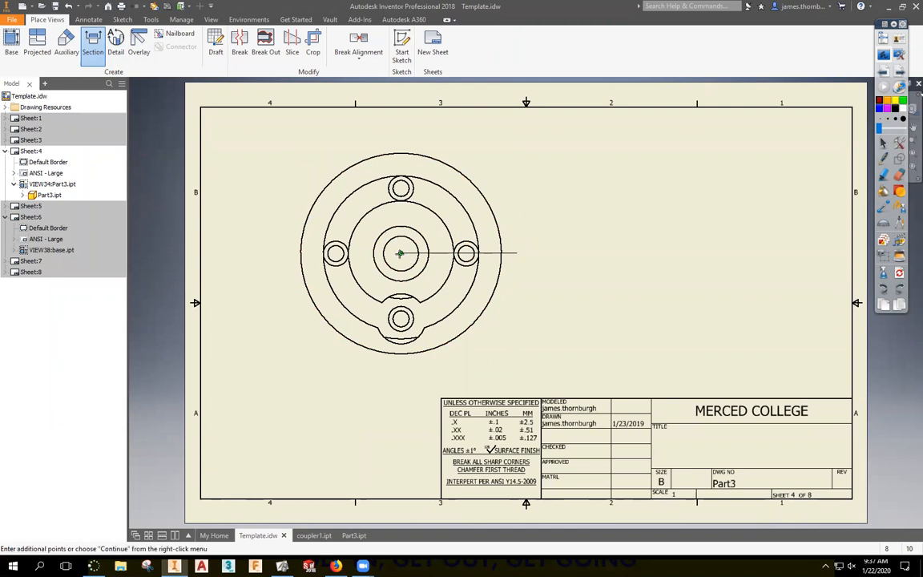
click(401, 137)
right_click(473, 134)
click(520, 136)
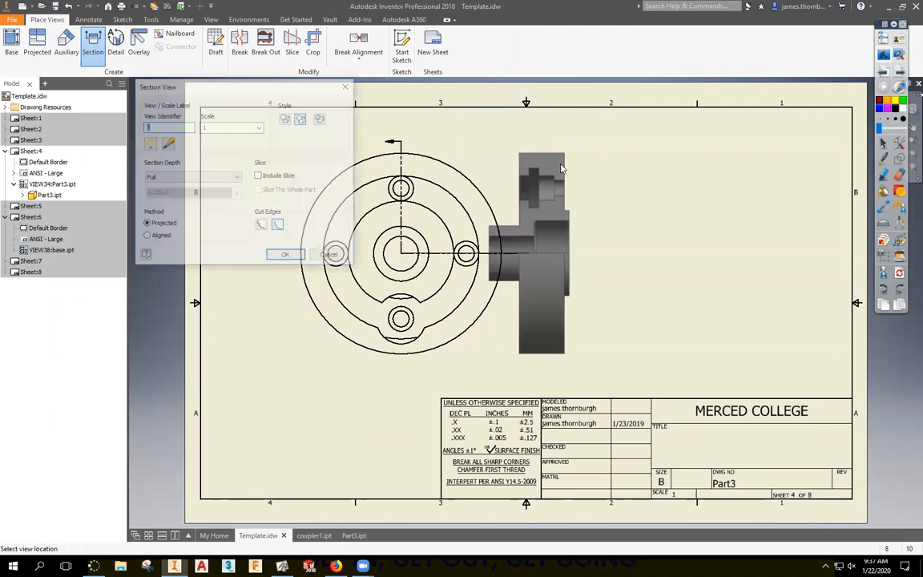
click(659, 254)
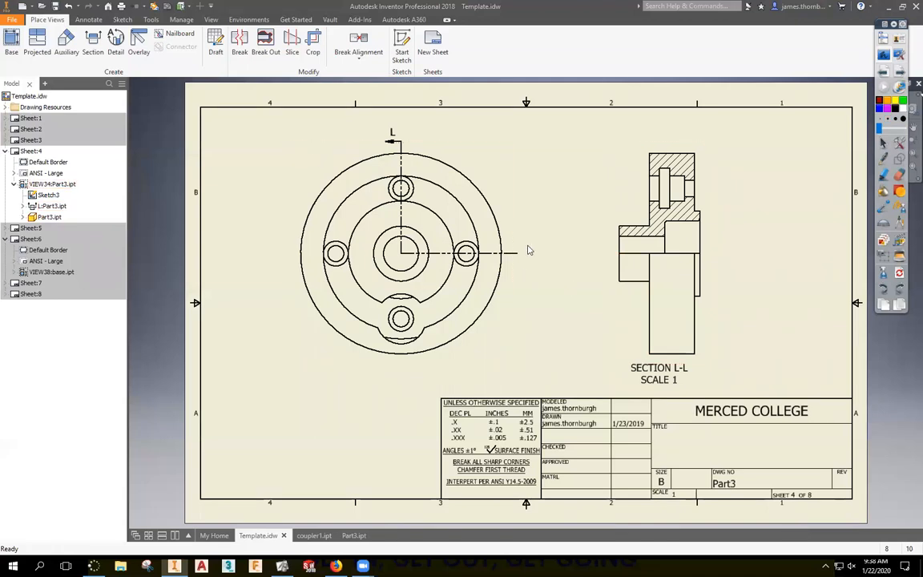
click(615, 313)
Delete SECTION L-L and start a new section on the end view.
key(Delete)
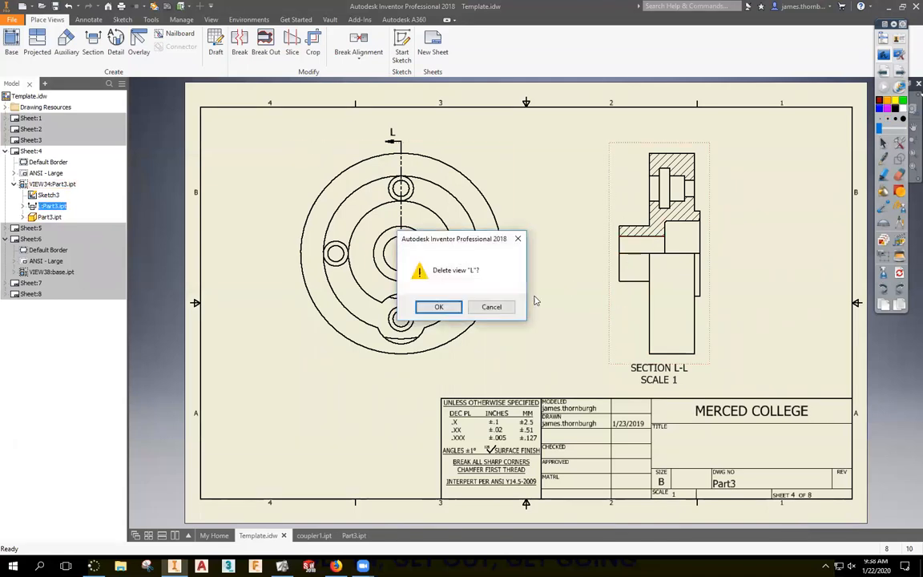
key(Return)
click(93, 44)
click(473, 175)
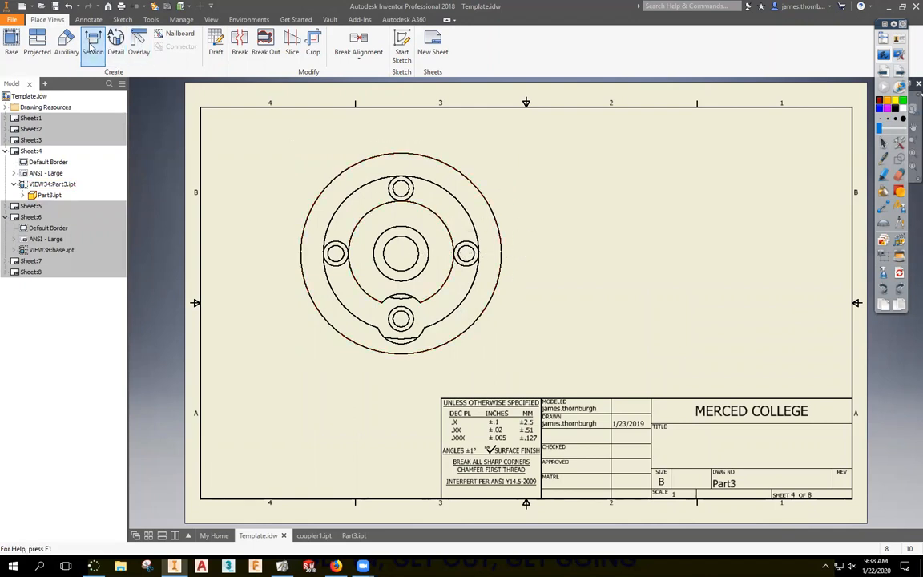
click(521, 174)
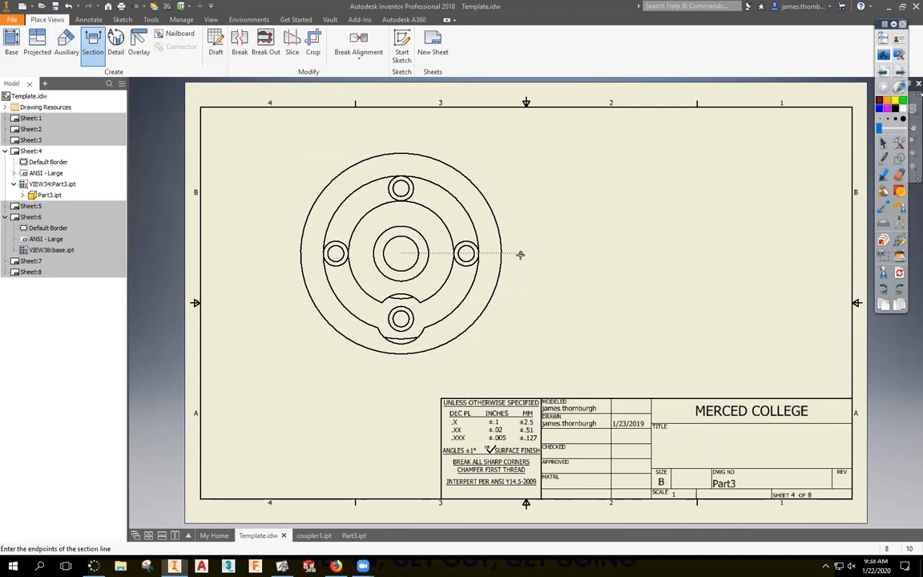
Draw a cutting line from the right edge to the centre and down, and place section M-M on the right.
click(520, 254)
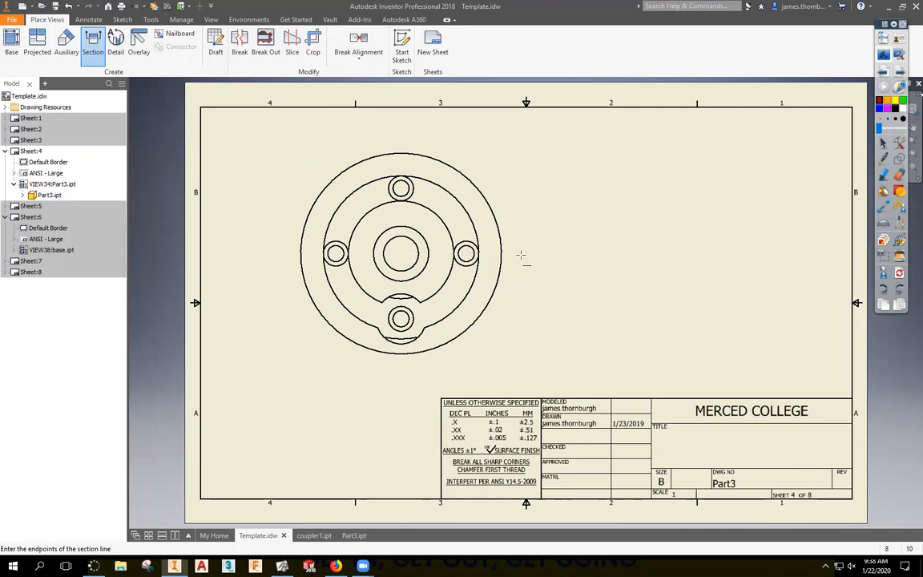
click(401, 253)
click(401, 372)
right_click(540, 373)
click(587, 374)
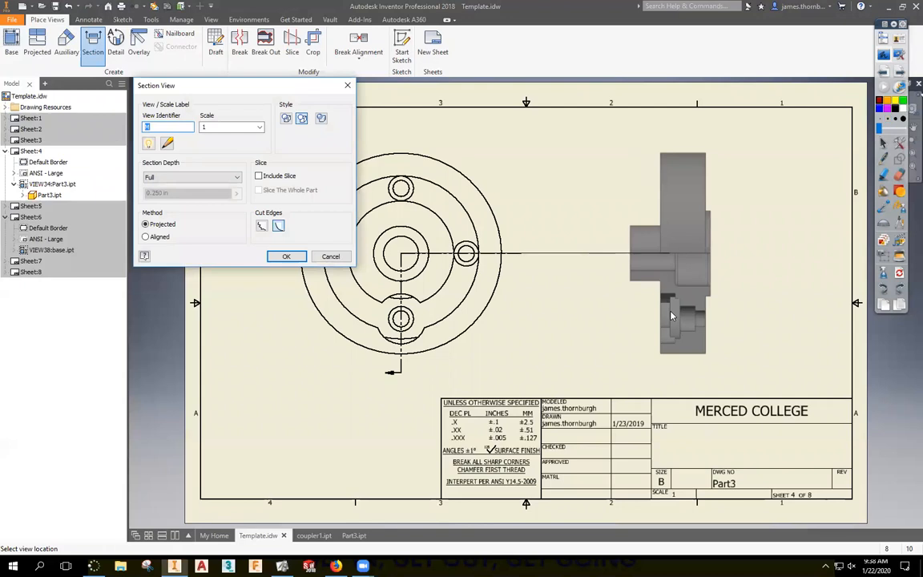
click(672, 316)
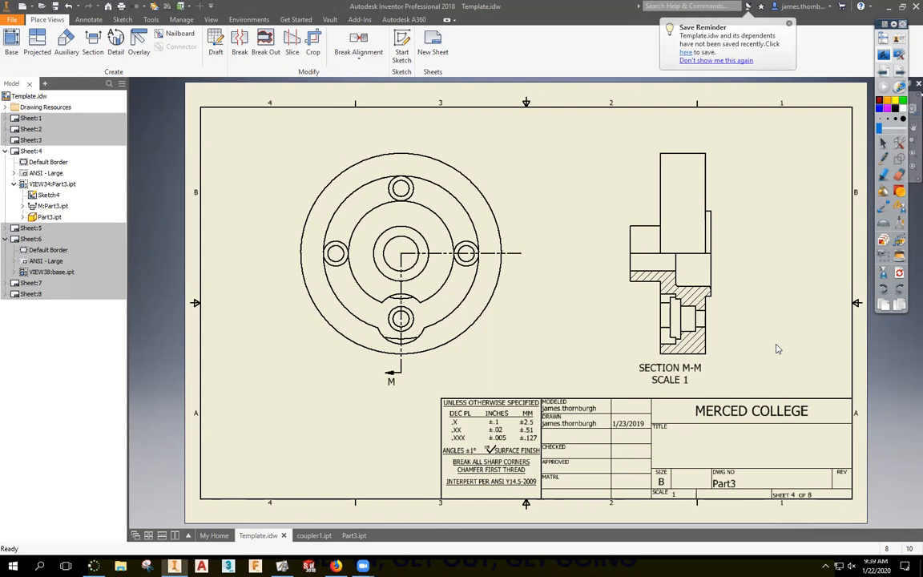
drag(401, 295, 401, 295)
Delete section view M and its cutting line from the front view.
click(402, 282)
key(Delete)
click(440, 308)
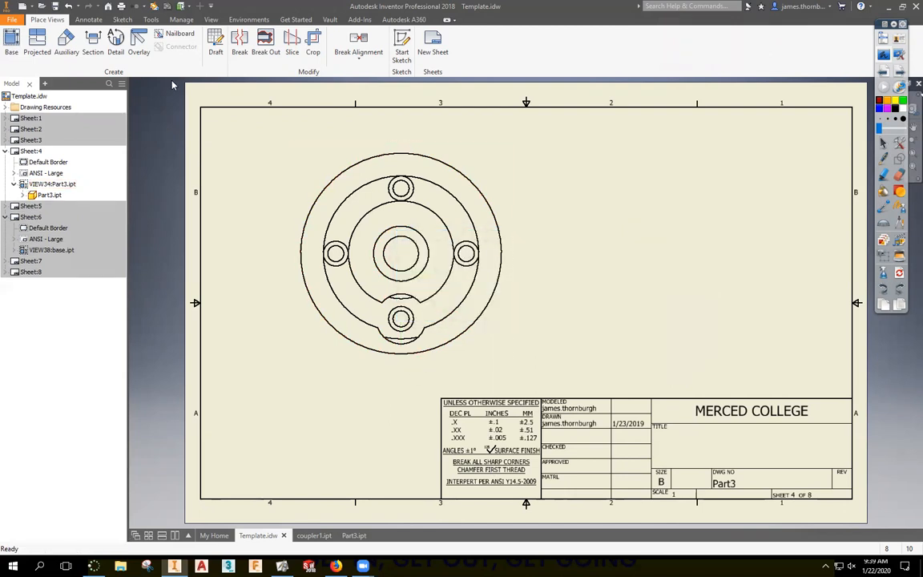
Try a bent section view N-N below the front view, then undo twice back to the bare view.
click(93, 45)
click(435, 323)
click(400, 373)
click(401, 255)
click(524, 253)
right_click(546, 275)
click(599, 274)
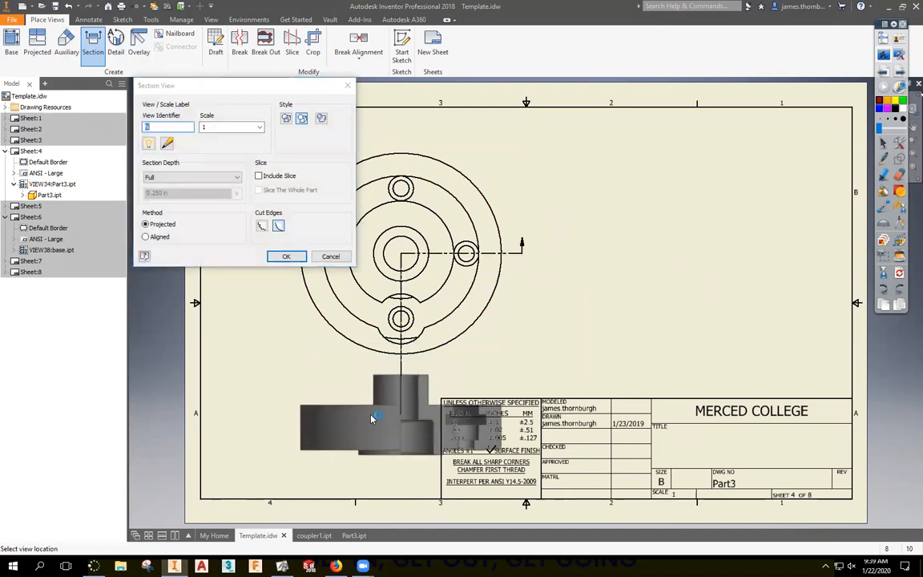
click(371, 419)
drag(510, 357, 508, 280)
drag(492, 380, 499, 315)
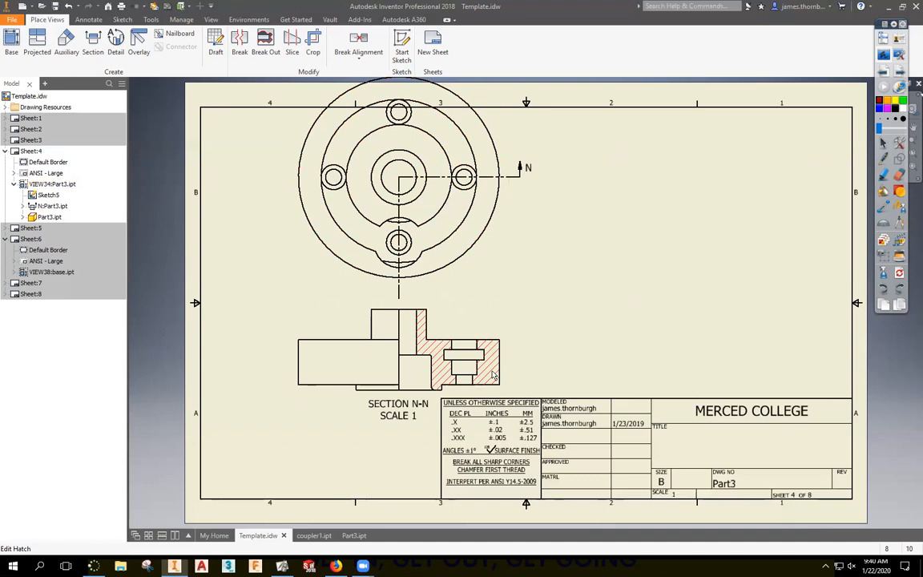
key(ctrl+z)
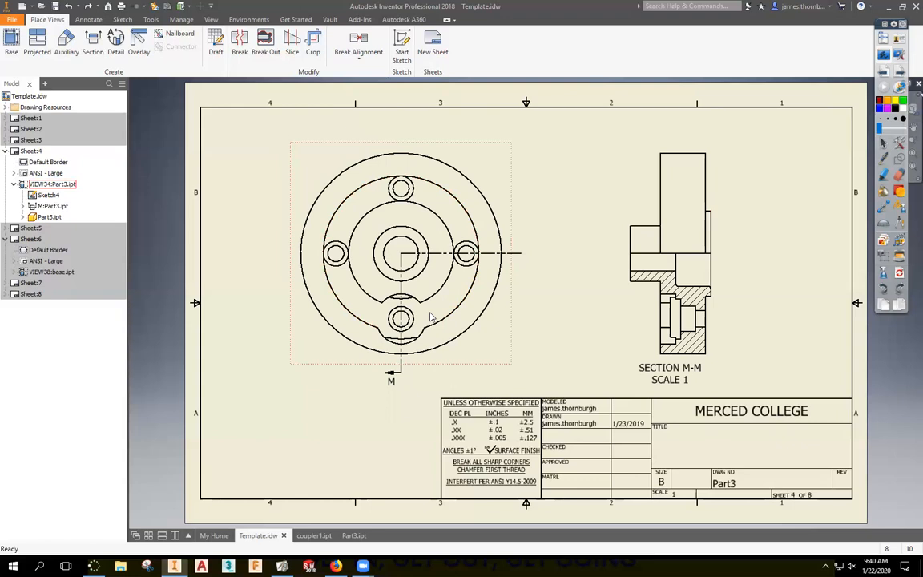
key(ctrl+z)
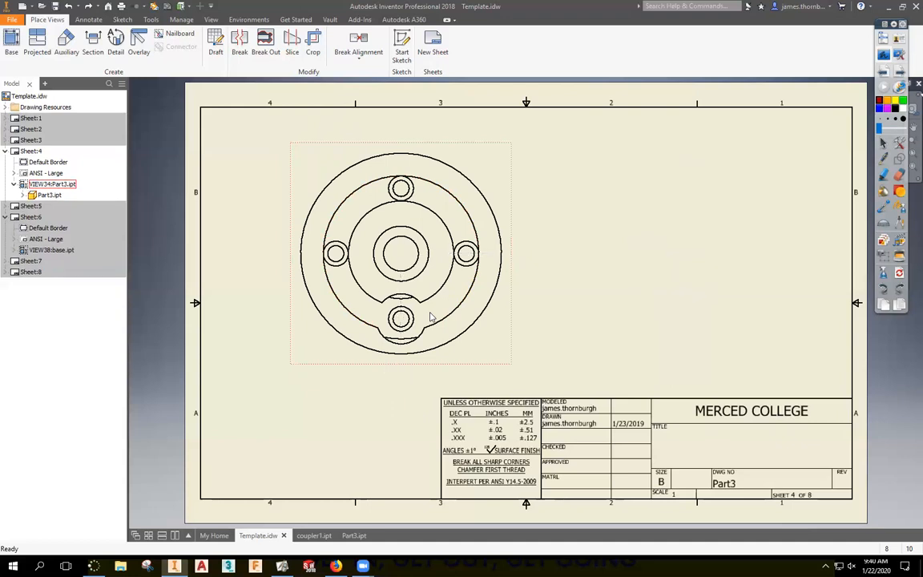
Advance the PowerPoint slideshow from Half Section to the Broken-Out Section slide.
click(883, 56)
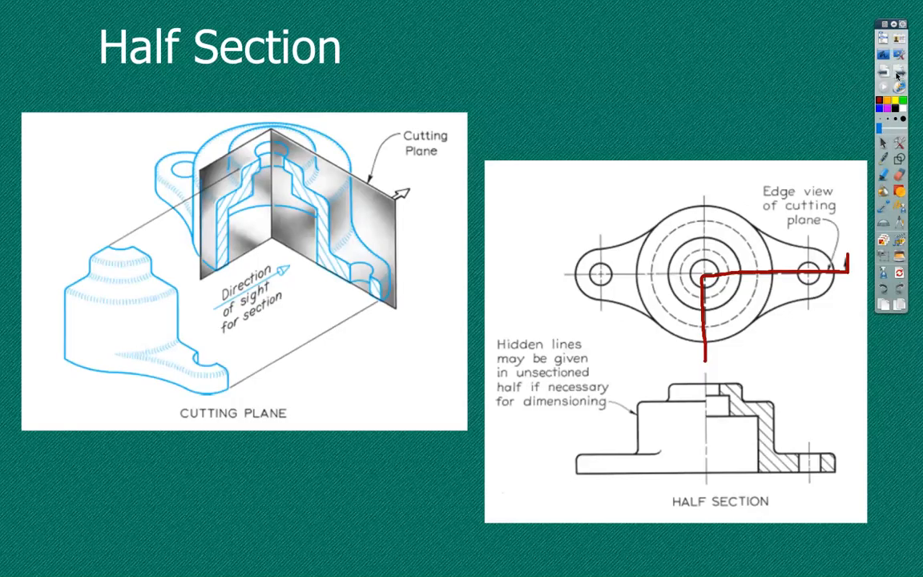
click(900, 74)
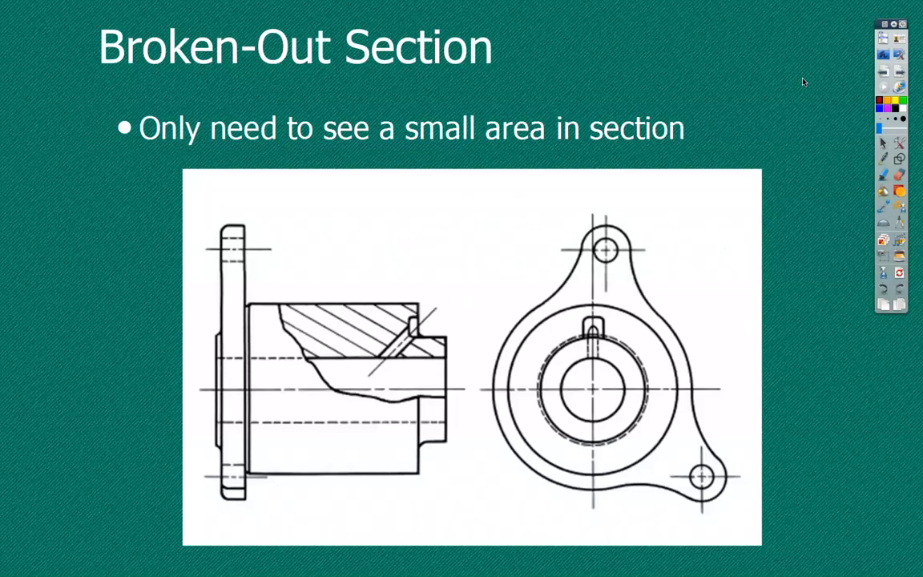
Back in Inventor, open Sheet:5 and bring the rigid coupling's hole notes into view.
click(886, 55)
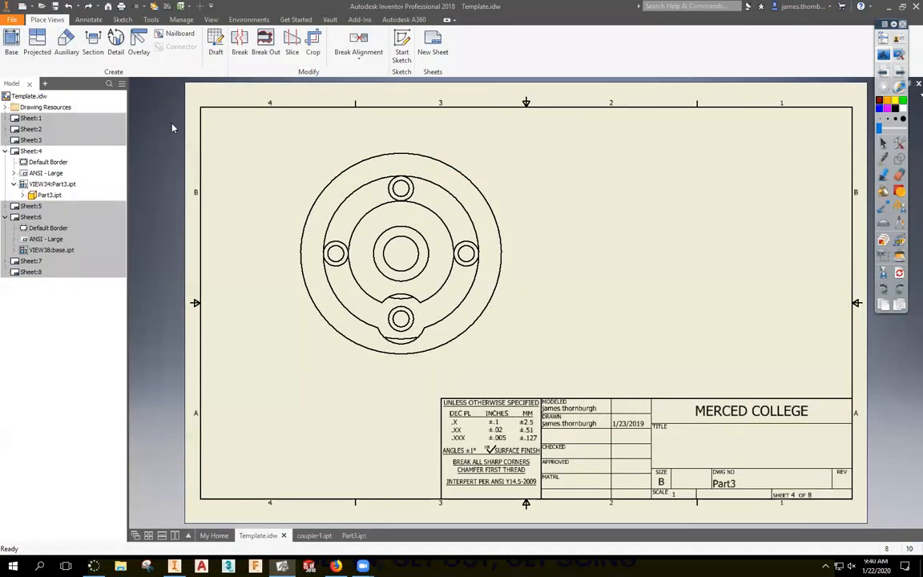
double_click(32, 207)
scroll(569, 216, up, 6)
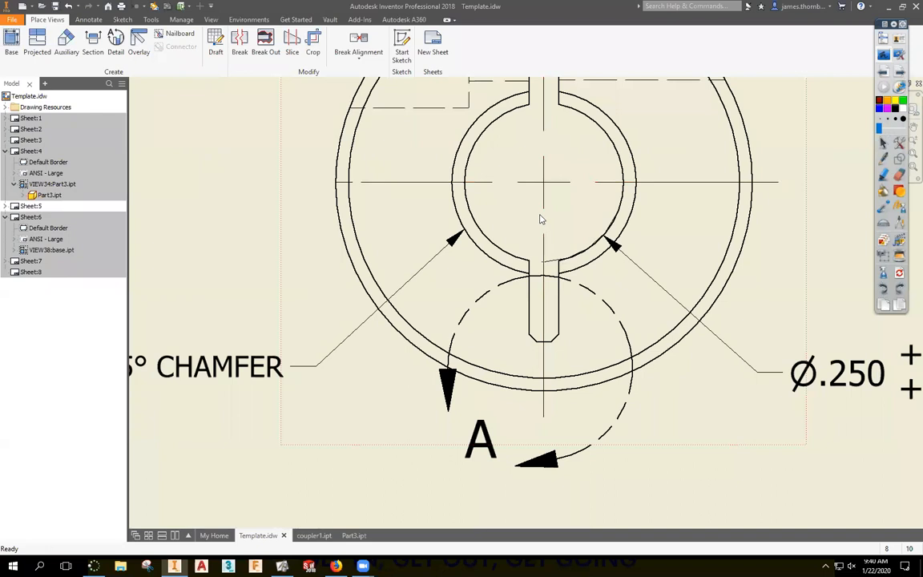
scroll(541, 210, down, 5)
middle_drag(321, 193, 411, 192)
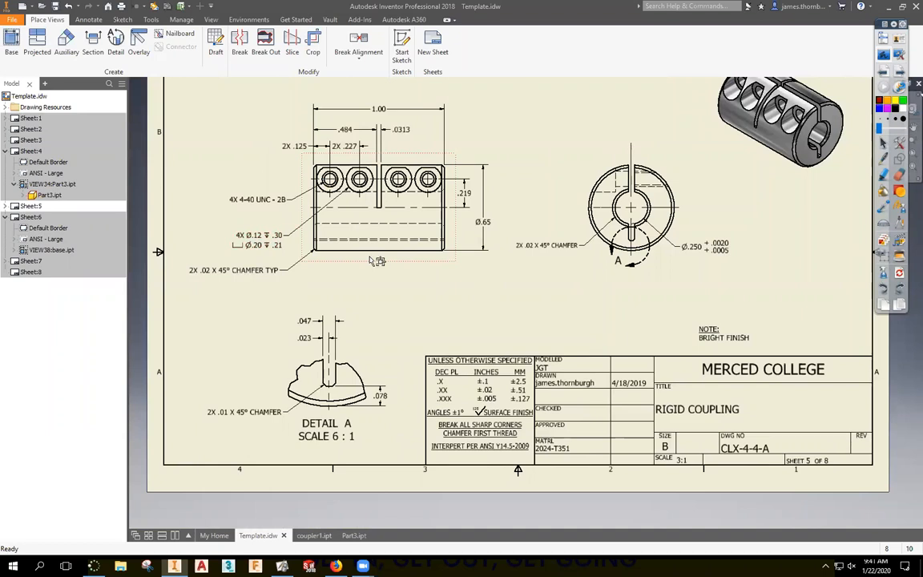
Remove the .30 and .21 depths so the note reads 4X Ø.12 over ⌴ Ø.20.
double_click(245, 234)
drag(641, 332, 680, 335)
key(Delete)
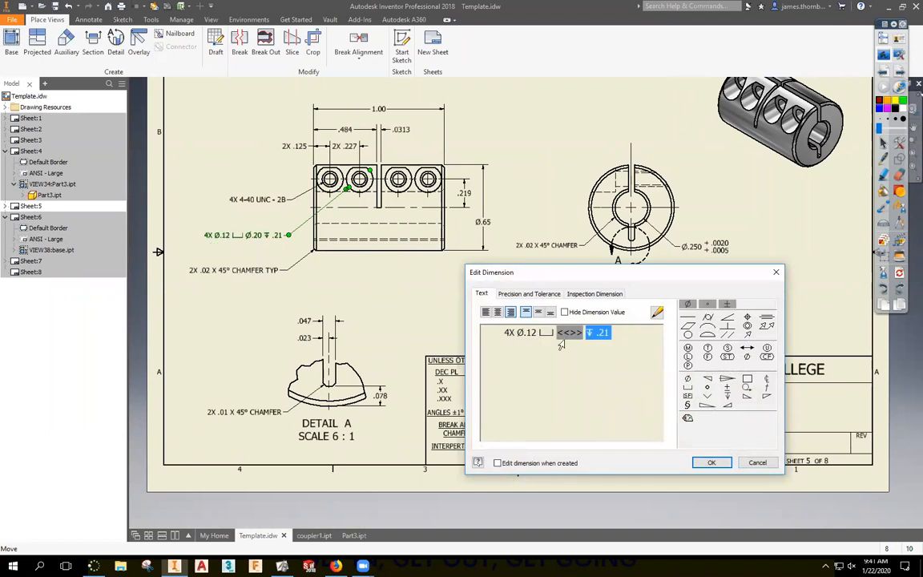
key(Delete)
key(Return)
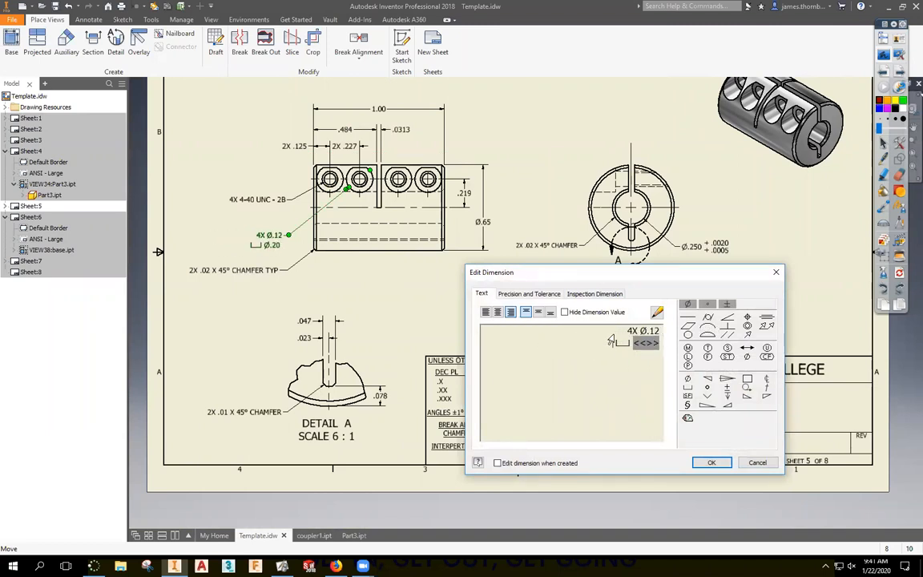
click(711, 462)
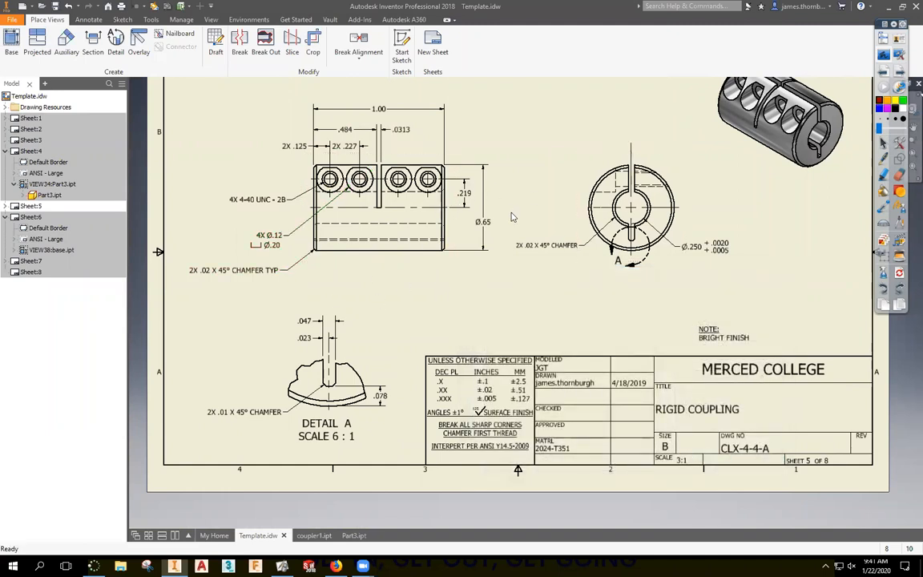
Try a sketch on the circular end view, then finish and undo out of it.
scroll(580, 144, up, 4)
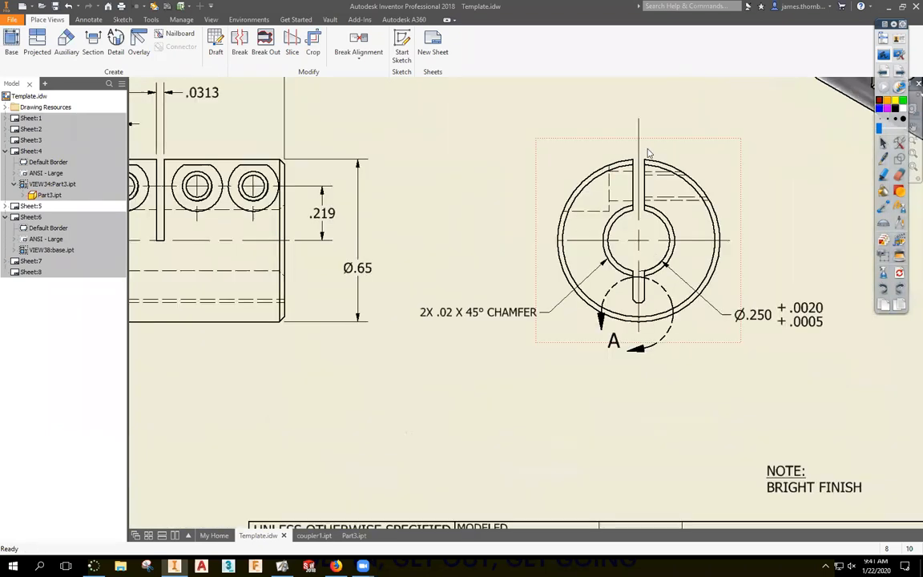
scroll(480, 136, down, 2)
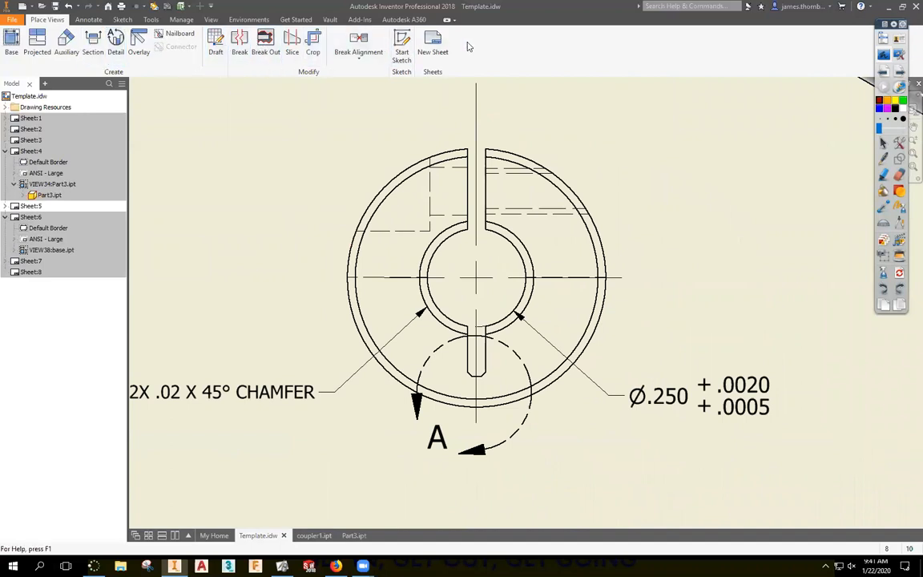
click(402, 49)
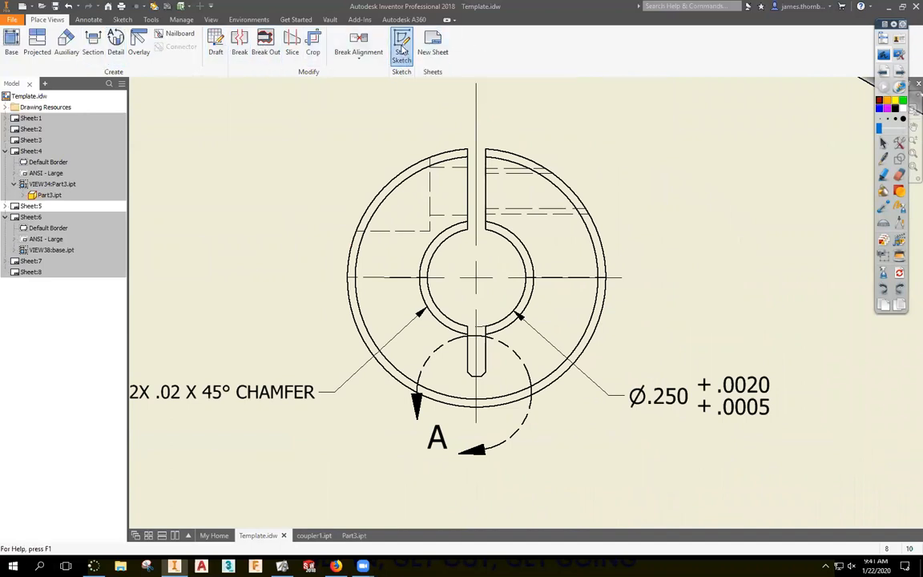
click(405, 154)
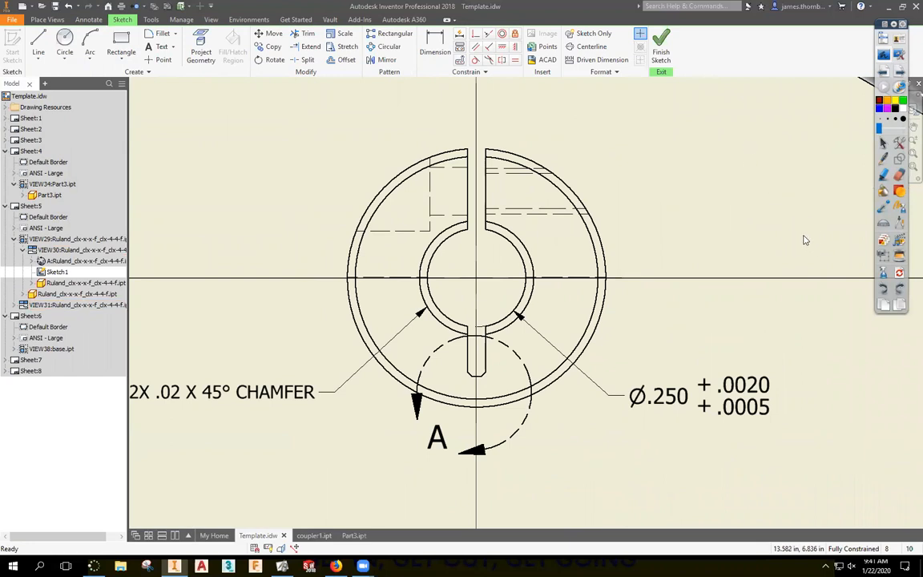
click(661, 47)
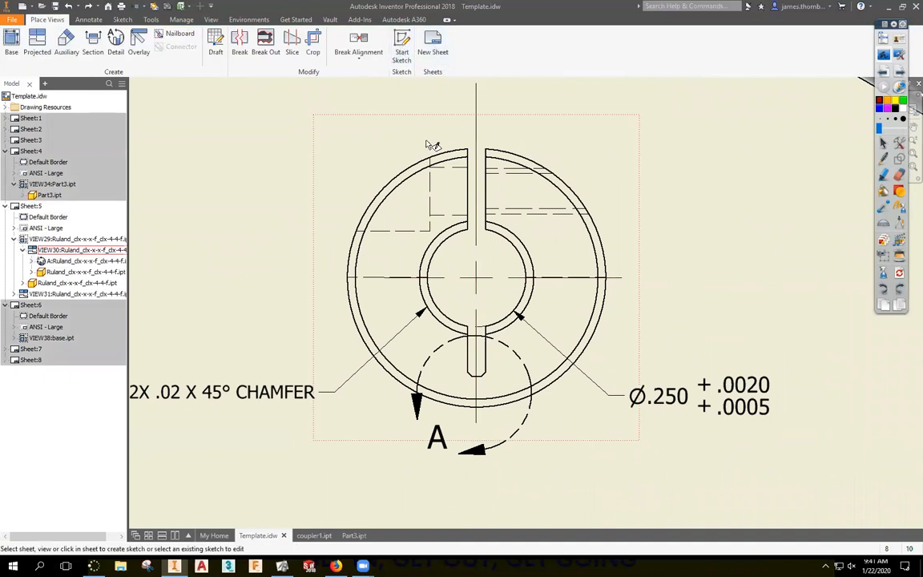
scroll(433, 144, down, 5)
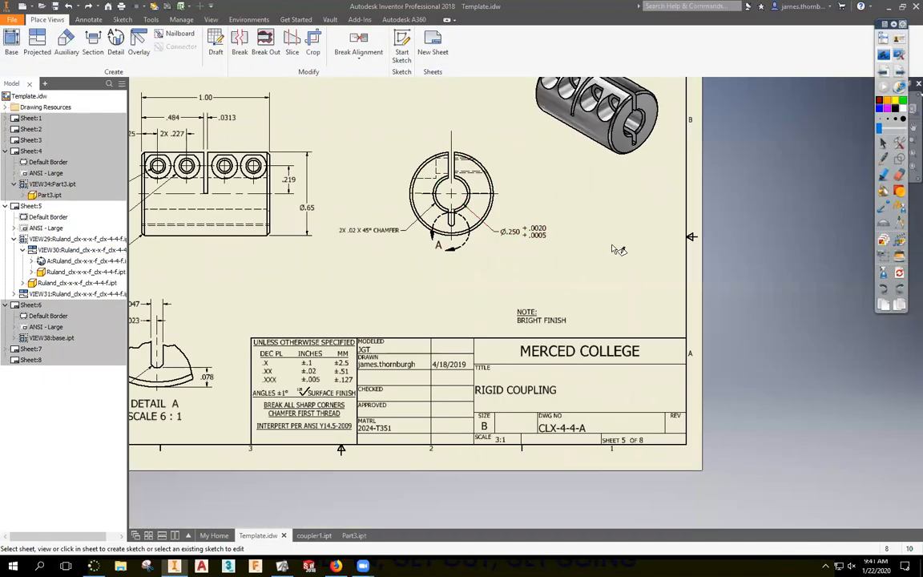
click(612, 245)
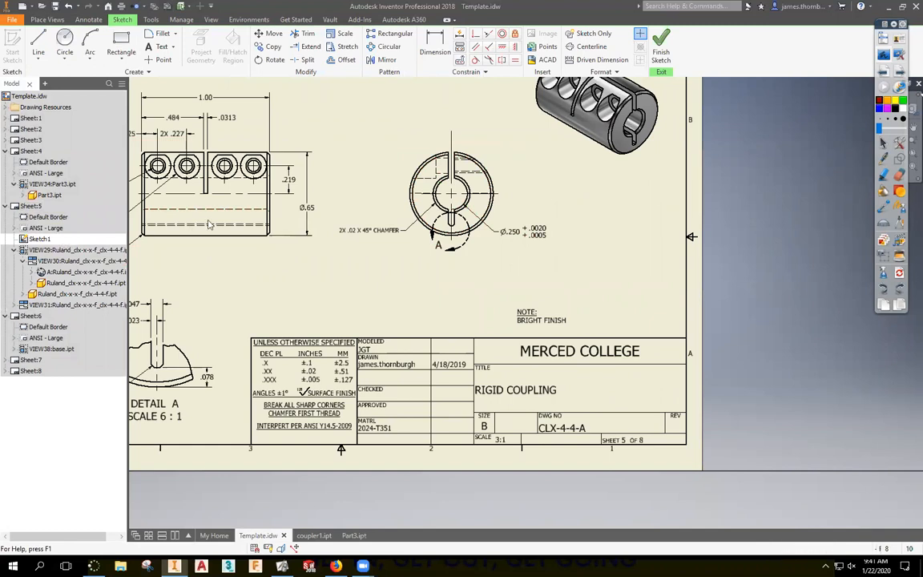
key(ctrl+z)
After one more discarded attempt, attach a new sketch to detail view A.
click(401, 44)
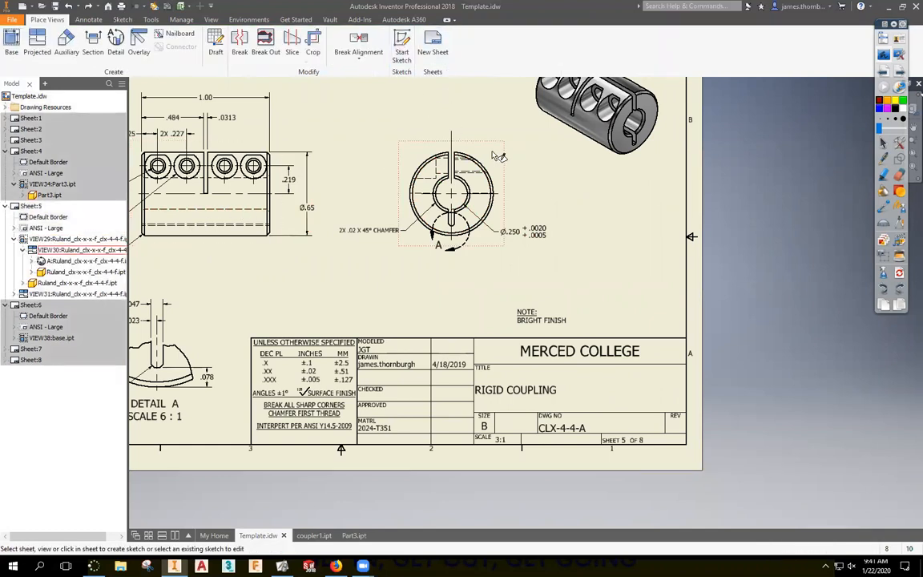
click(449, 140)
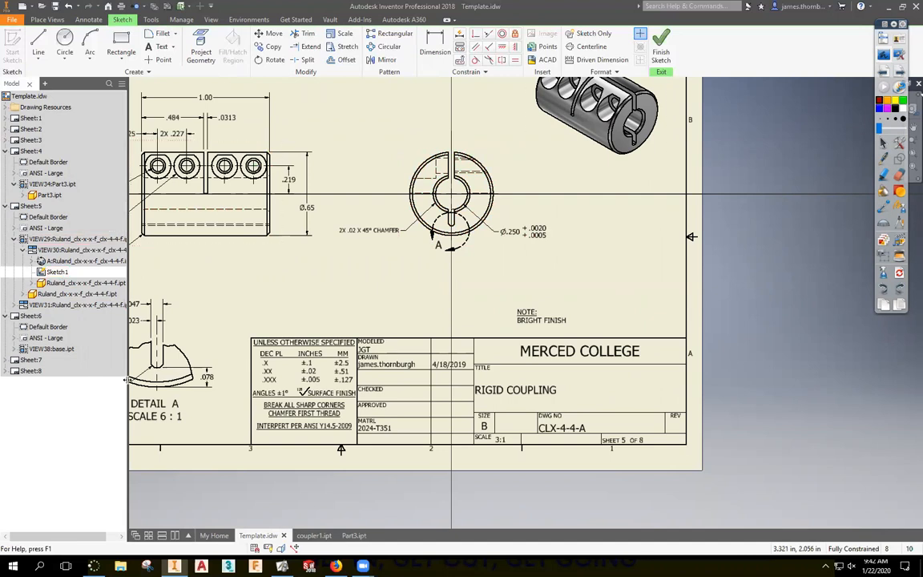
key(ctrl+z)
click(401, 44)
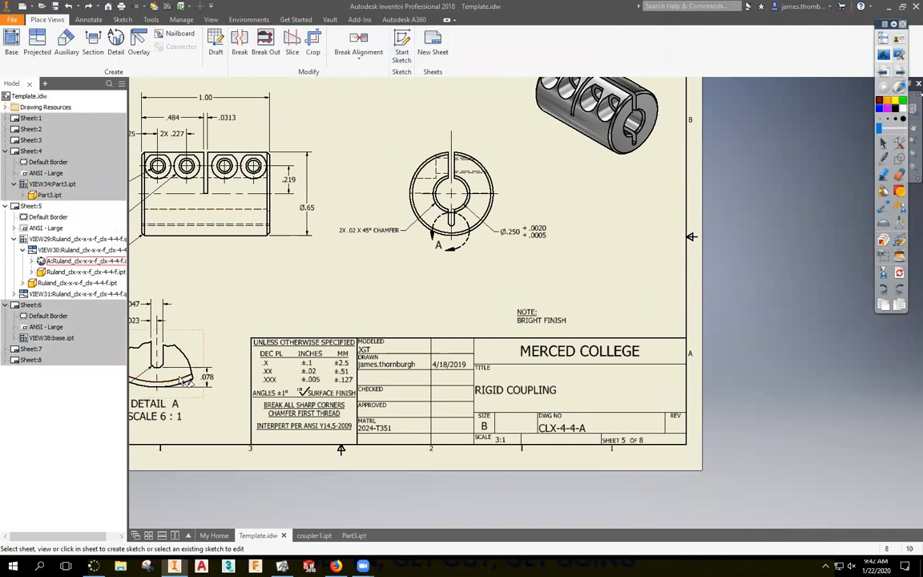
click(168, 312)
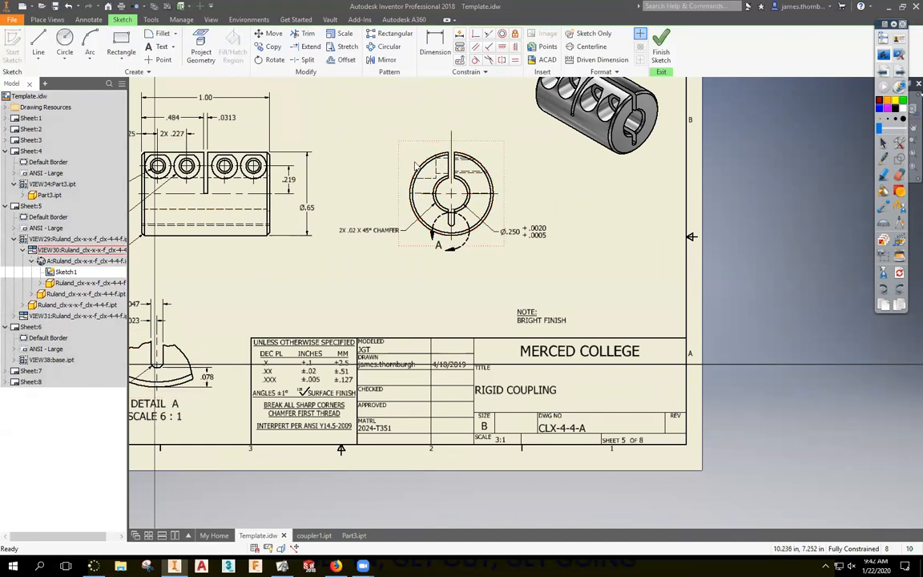
Replace the old sketch with a new one on the end view and choose Spline Interpolation.
key(ctrl+z)
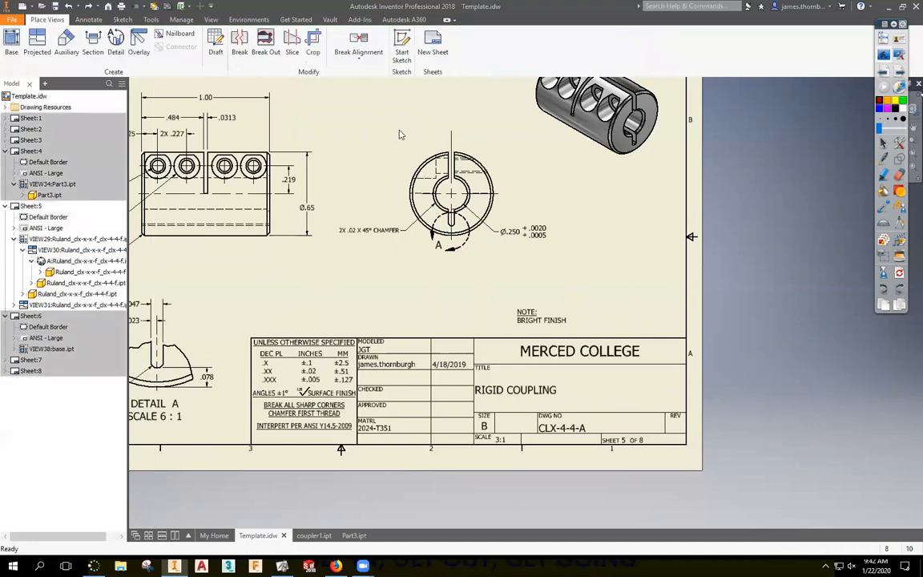
click(403, 56)
click(423, 150)
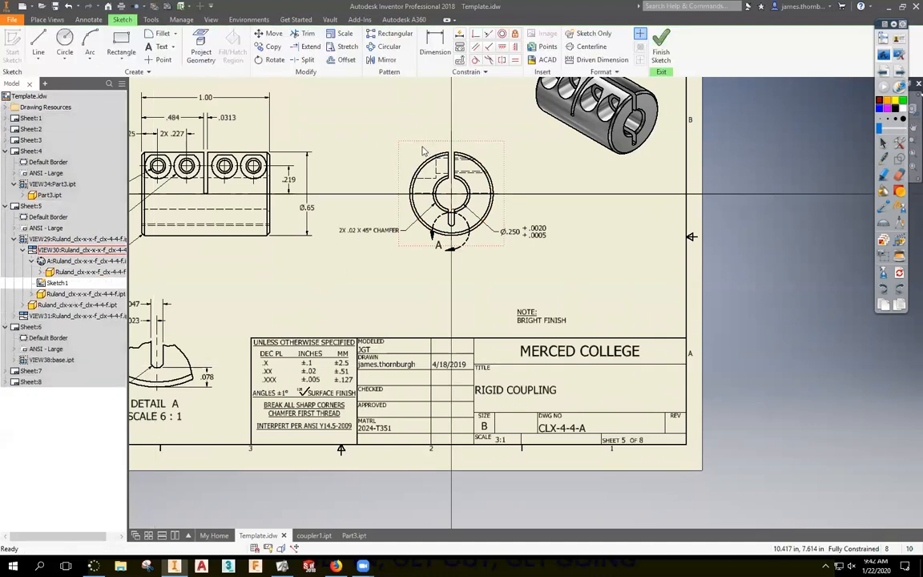
scroll(424, 161, up, 5)
scroll(427, 167, down, 3)
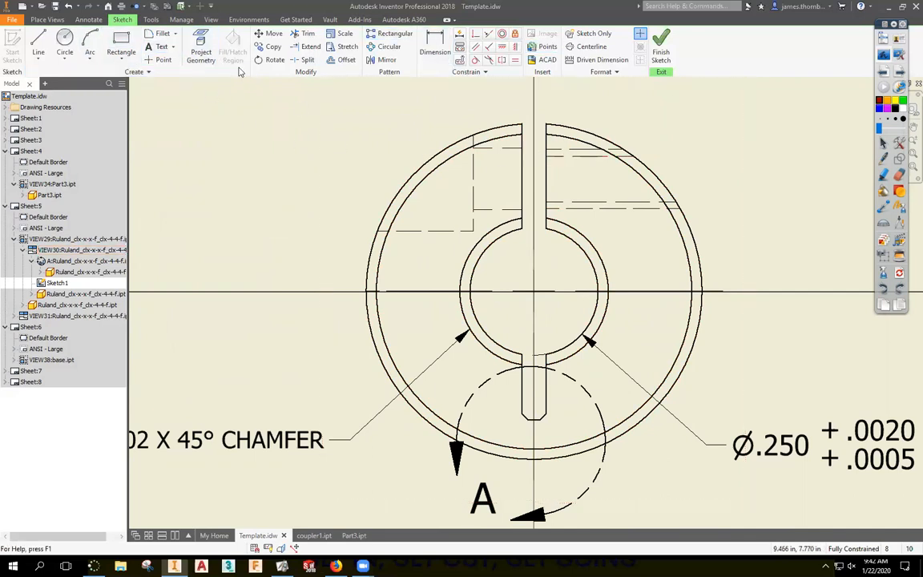
click(39, 59)
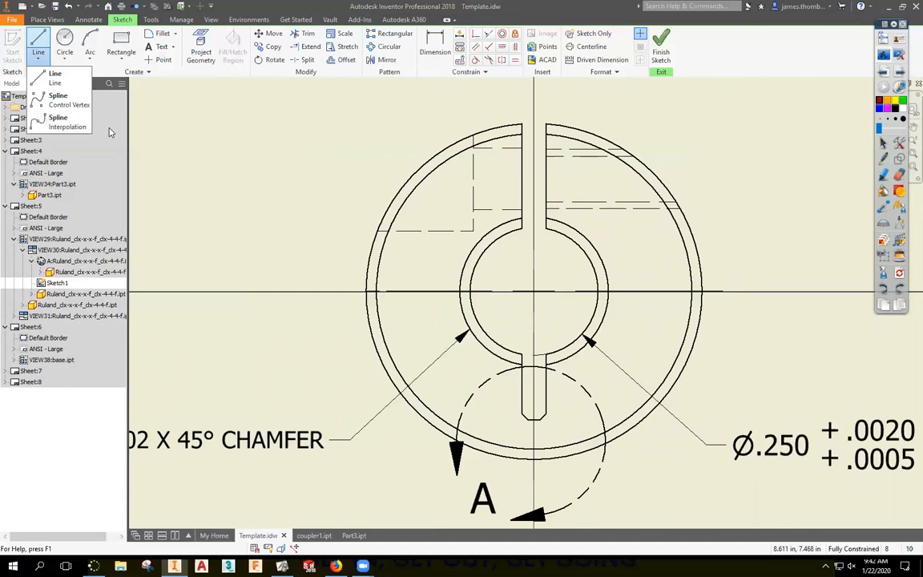
click(882, 53)
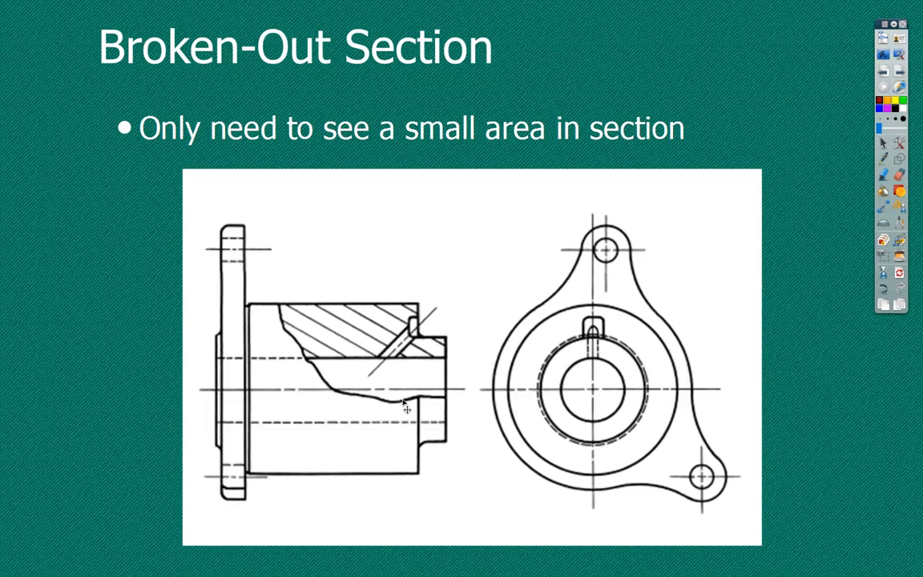
click(888, 57)
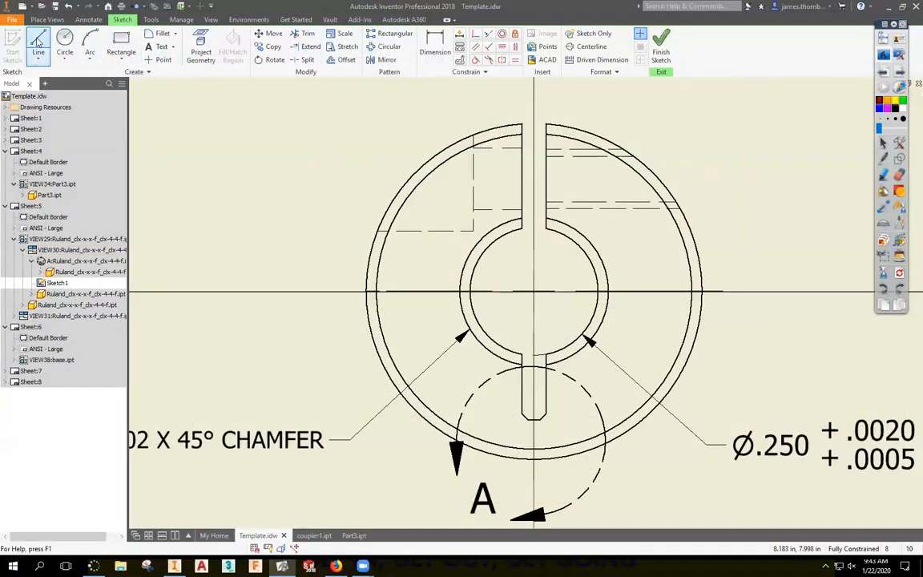
click(38, 56)
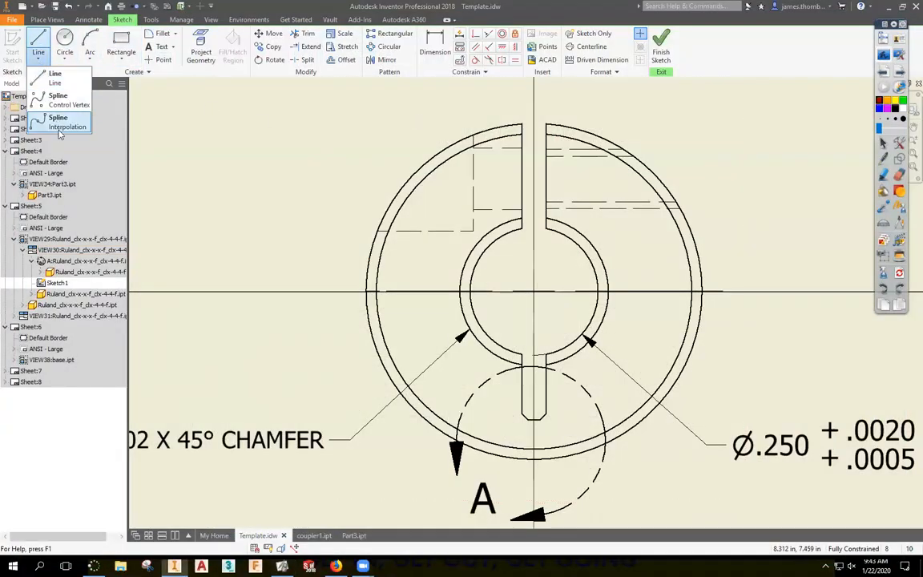
click(54, 127)
Draw the spline's wavy lower edge left to right across the end view.
click(341, 250)
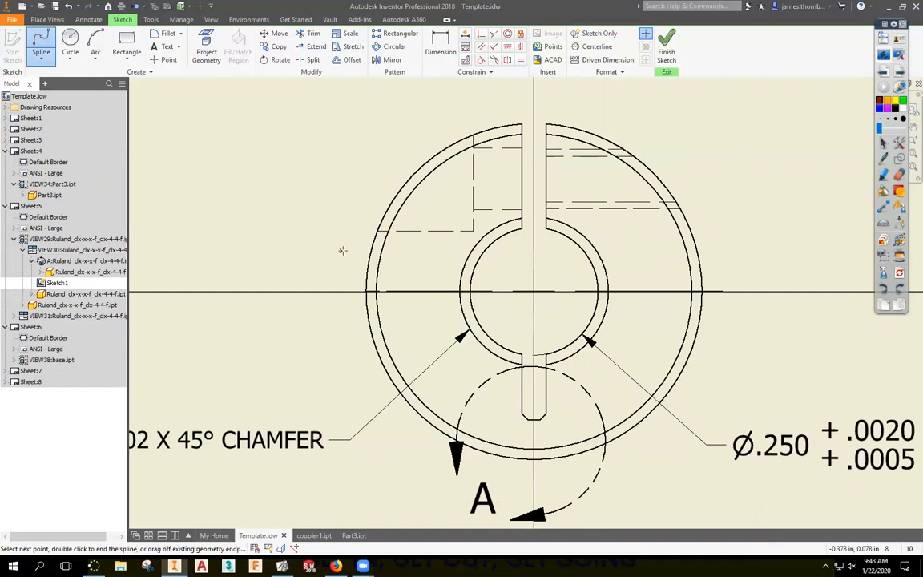
click(363, 244)
click(379, 262)
click(398, 250)
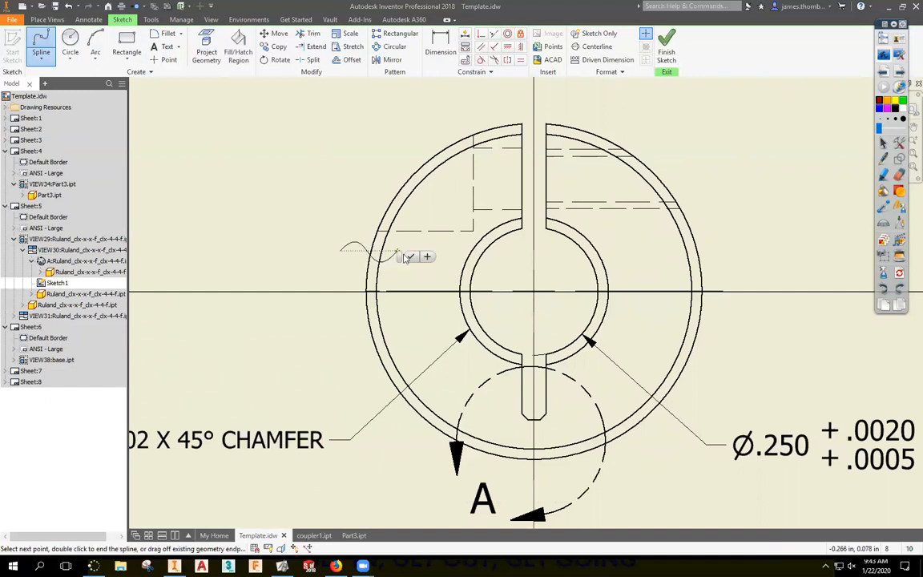
click(424, 263)
click(436, 247)
click(453, 267)
click(474, 248)
click(488, 265)
click(523, 251)
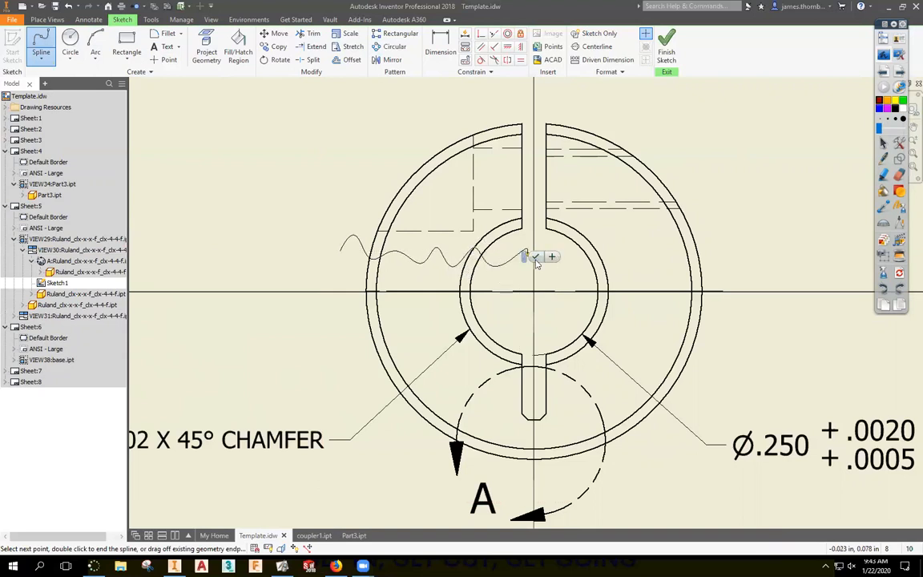
click(560, 267)
click(591, 249)
click(614, 236)
click(638, 258)
click(663, 237)
click(713, 251)
Route the spline up over the top and down the left side to close it.
click(686, 180)
click(647, 95)
click(525, 94)
click(398, 102)
click(324, 131)
click(315, 212)
click(339, 251)
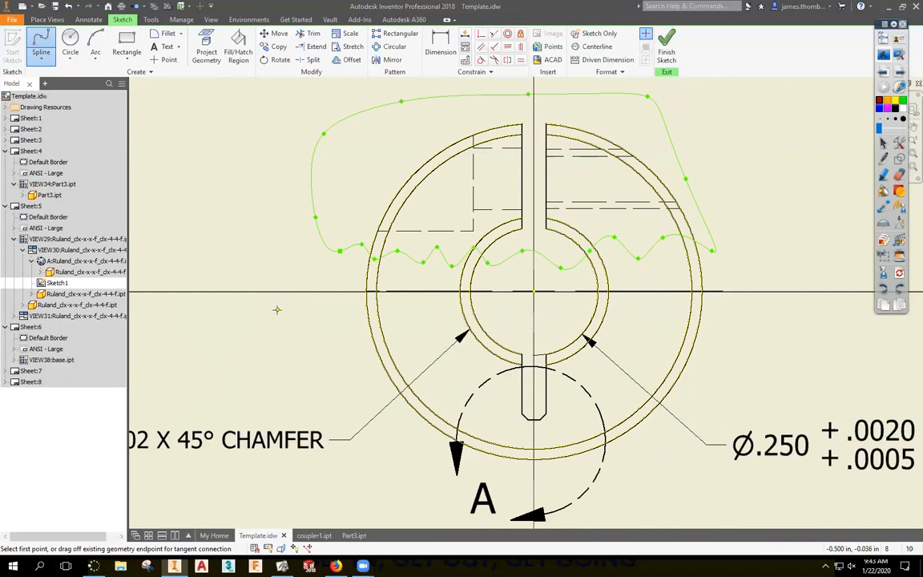
Finish the sketch, move the end view right, and break it out to the hidden-line depth.
click(667, 48)
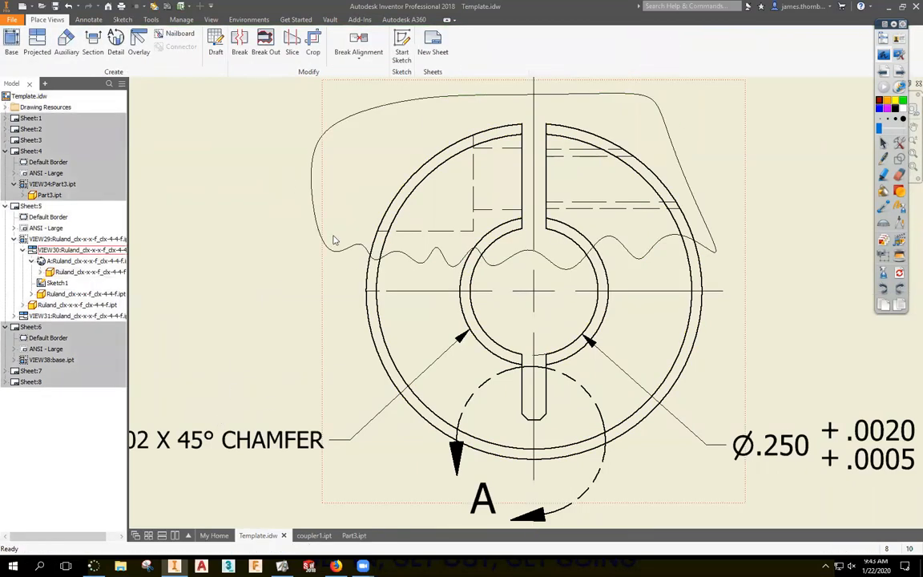
mouse_move(330, 236)
mouse_down()
mouse_move(489, 264)
mouse_move(517, 287)
mouse_move(360, 295)
mouse_move(344, 305)
mouse_up()
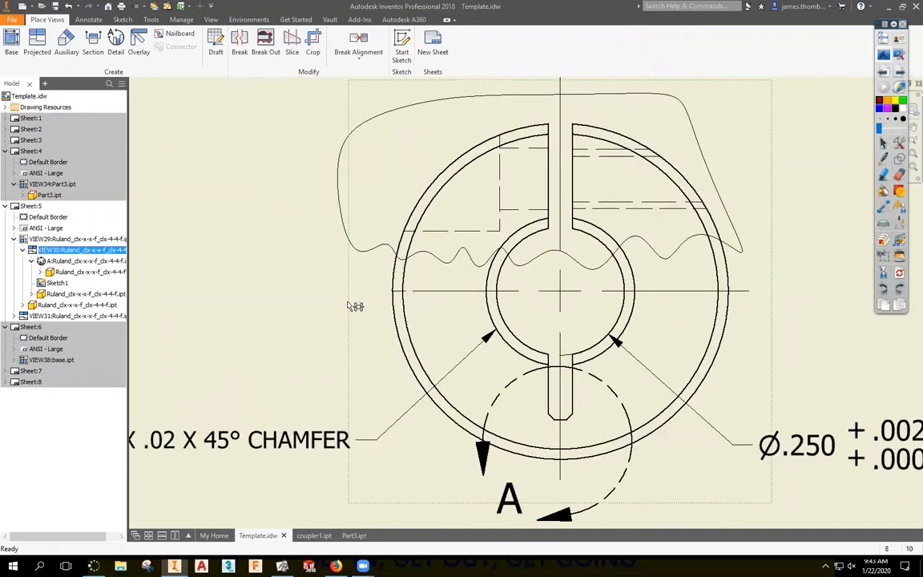
mouse_move(416, 306)
mouse_down()
mouse_move(458, 307)
mouse_move(408, 305)
mouse_move(326, 358)
mouse_up()
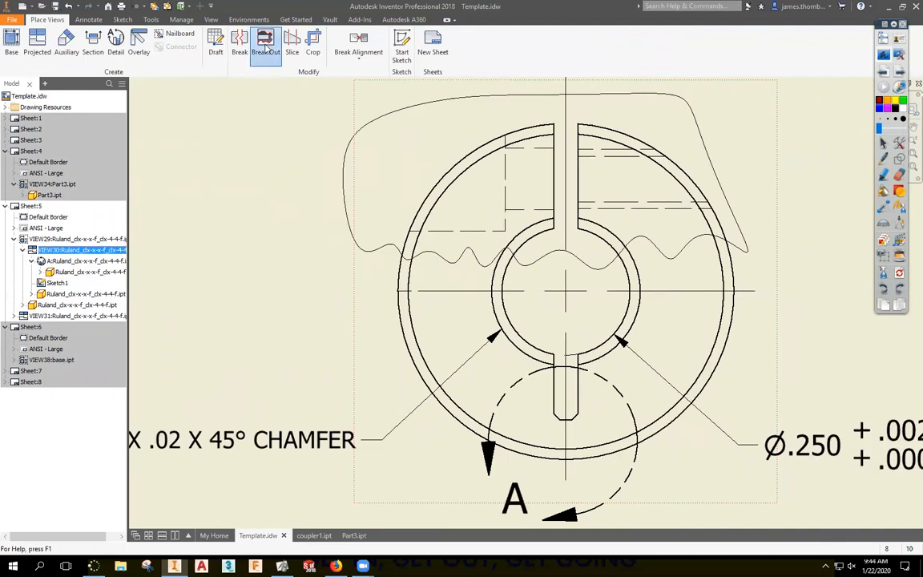
click(265, 48)
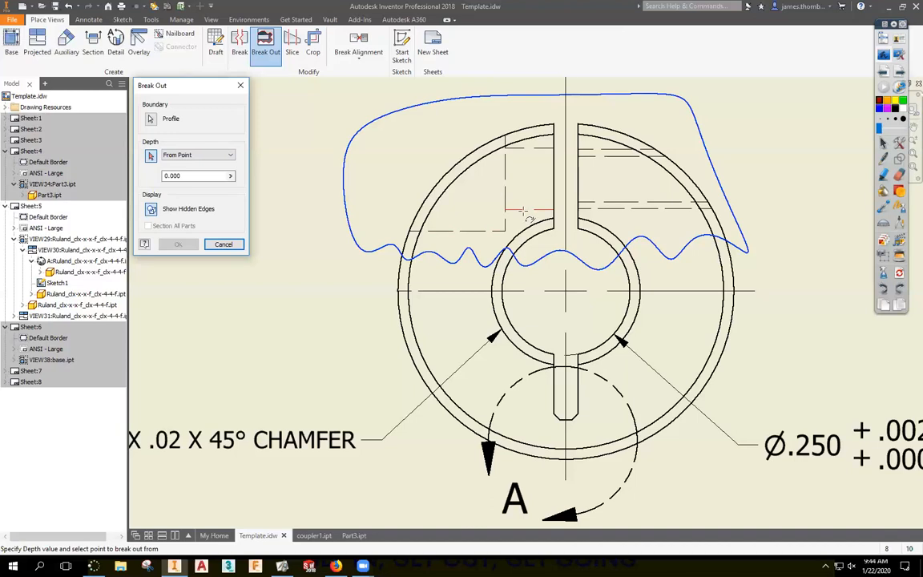
click(517, 206)
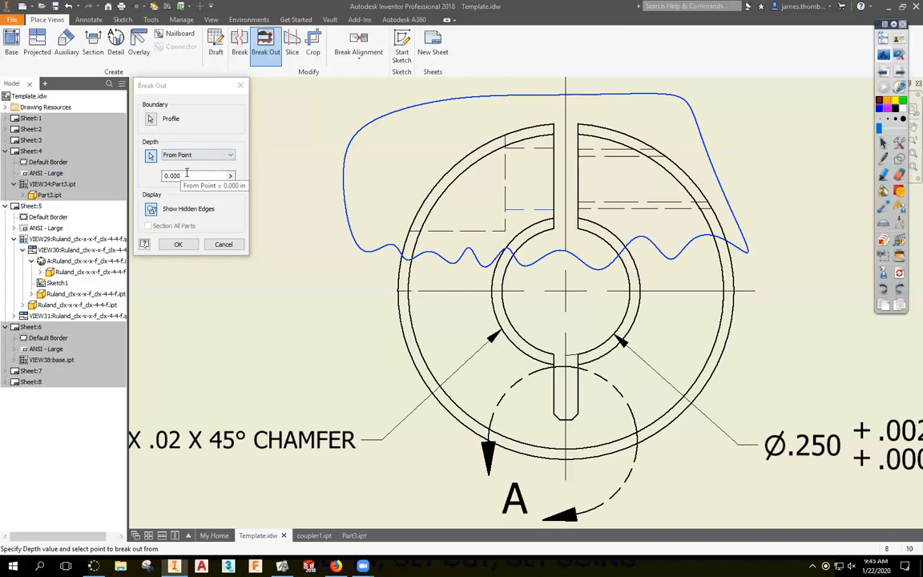
click(178, 245)
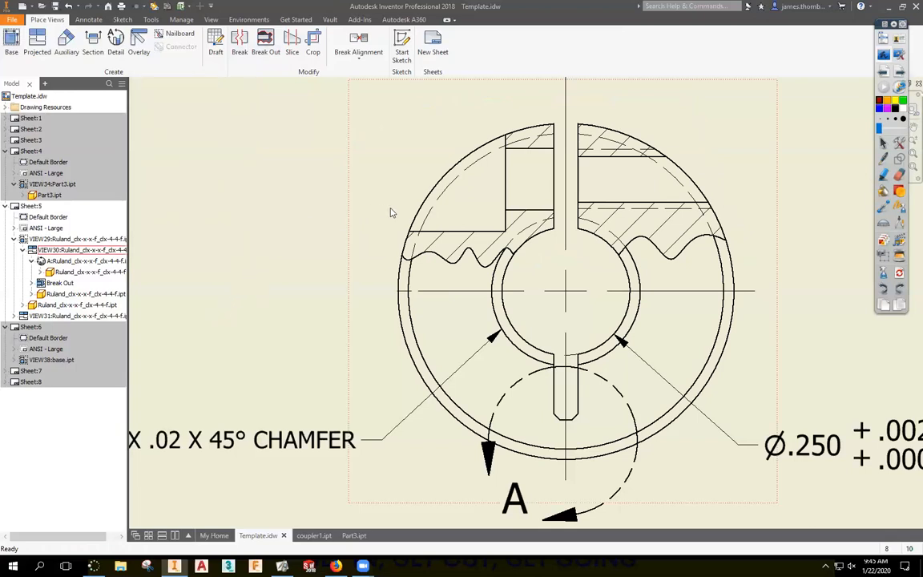
double_click(46, 284)
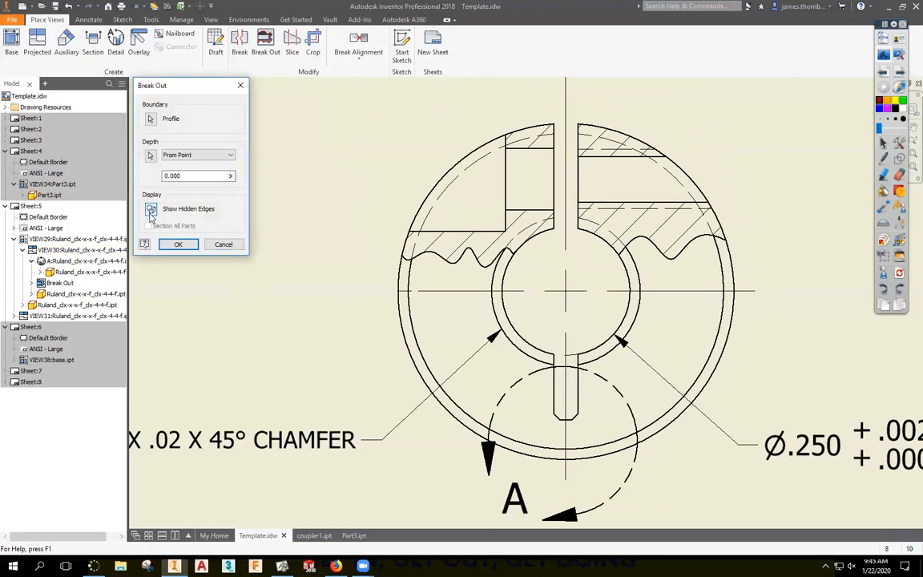
click(180, 245)
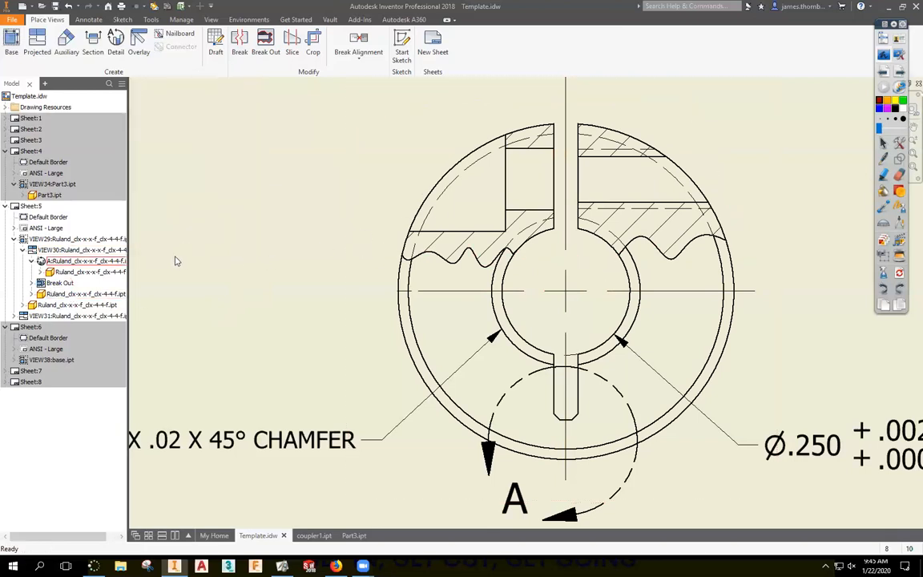
key(ctrl+z)
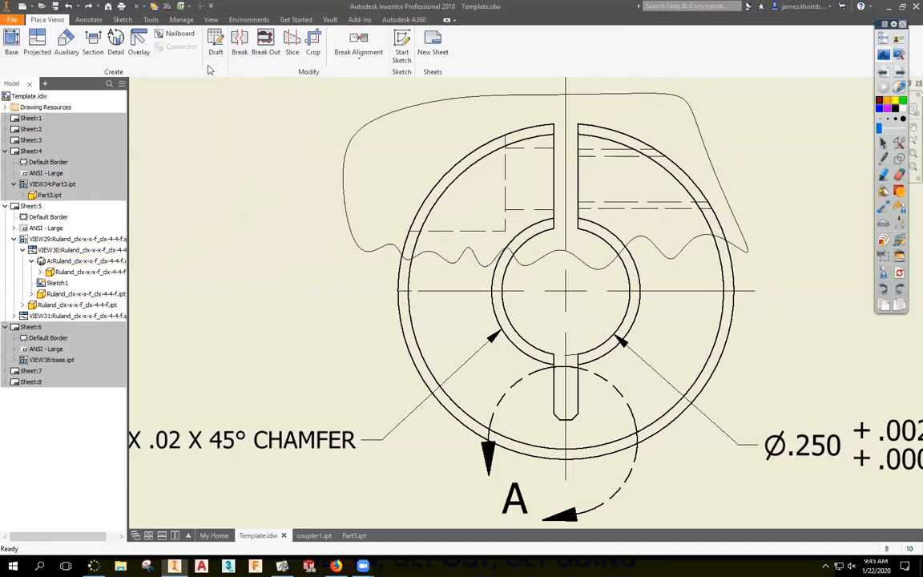
click(258, 49)
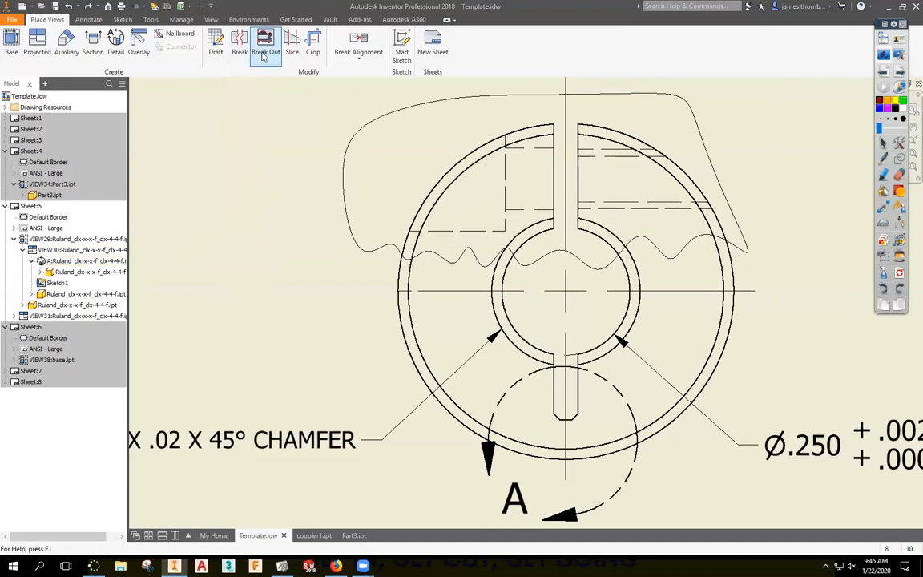
click(367, 141)
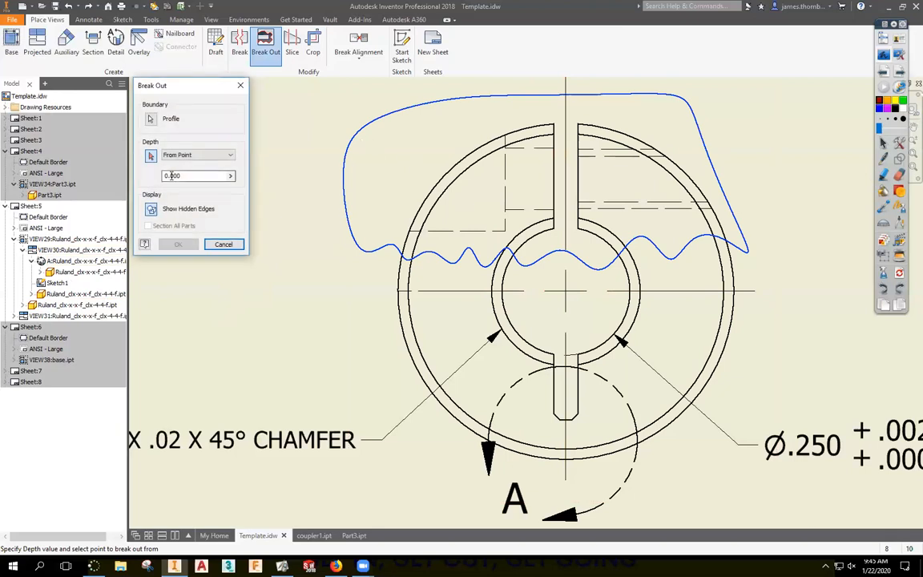
click(440, 215)
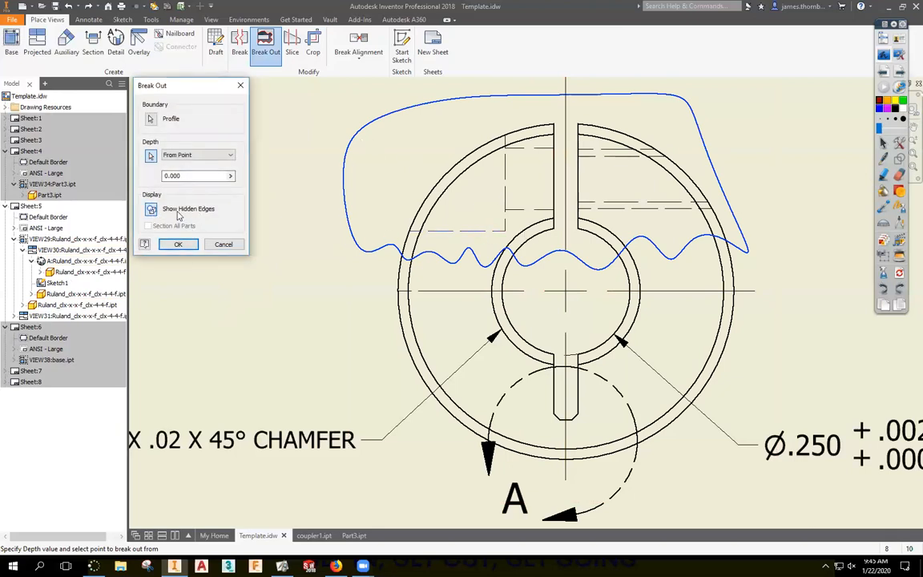
click(178, 243)
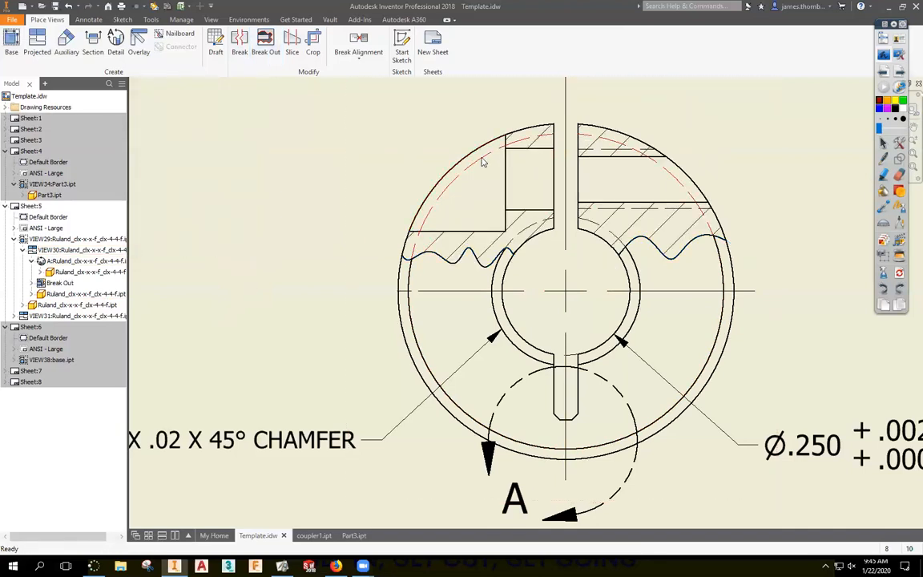
Hide the upper-left and right stray arcs, then start a dimension on the slot's first edge.
right_click(432, 142)
click(324, 177)
right_click(664, 165)
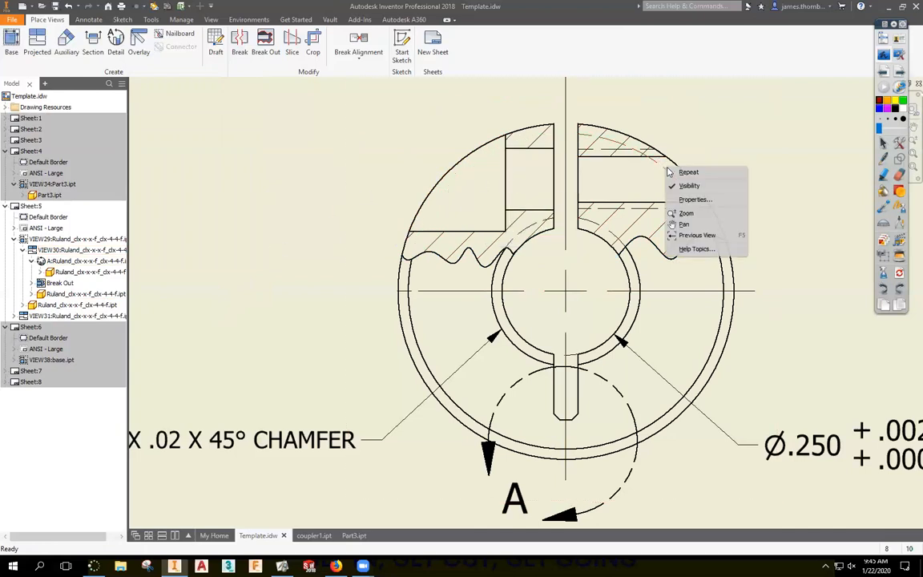
click(265, 226)
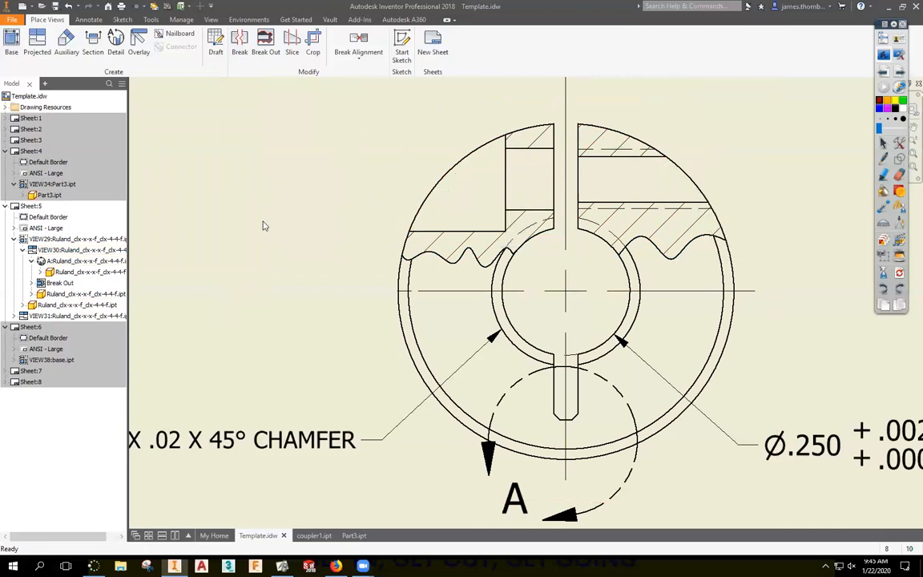
right_click(529, 227)
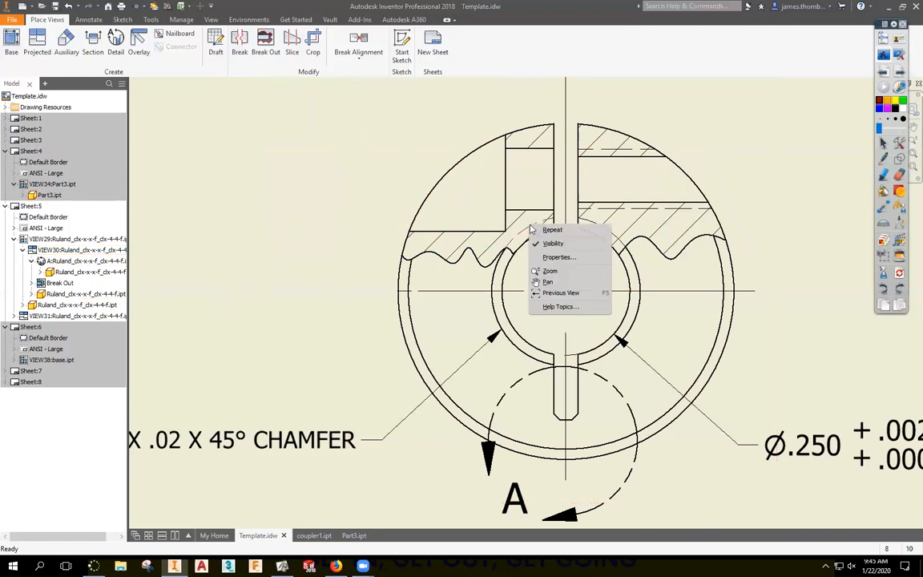
click(545, 246)
right_click(613, 232)
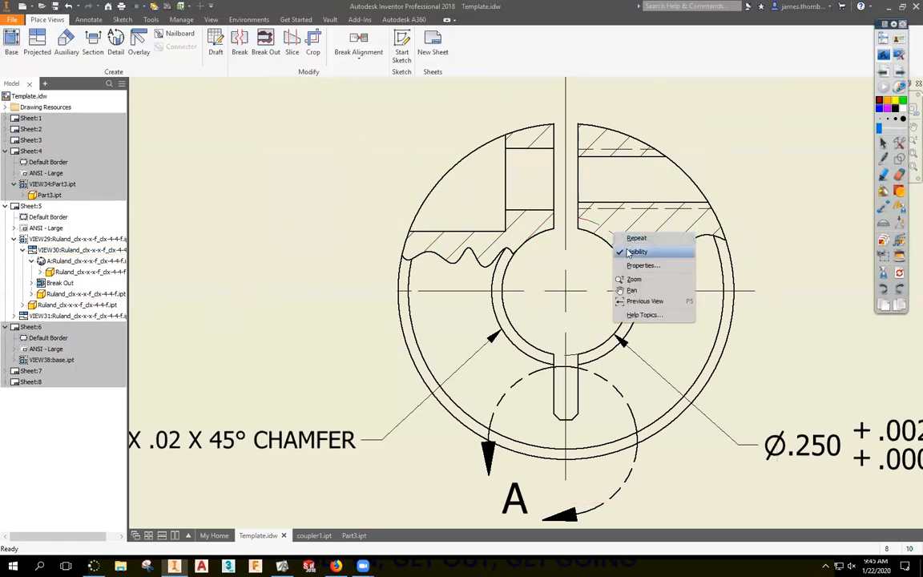
click(628, 251)
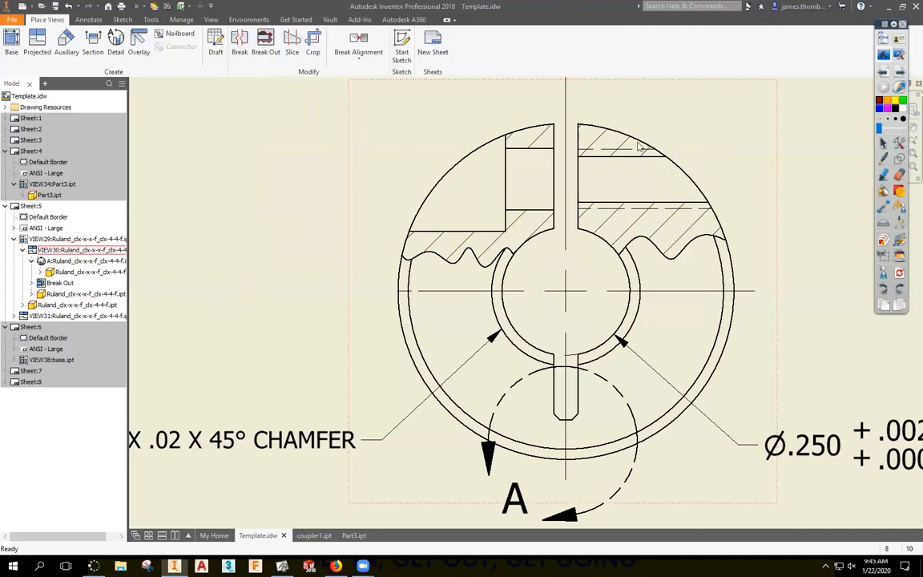
key(d)
click(553, 129)
Place the .09 slot-width dimension above the end view with its value left of the slot.
click(505, 141)
middle_drag(530, 100, 535, 175)
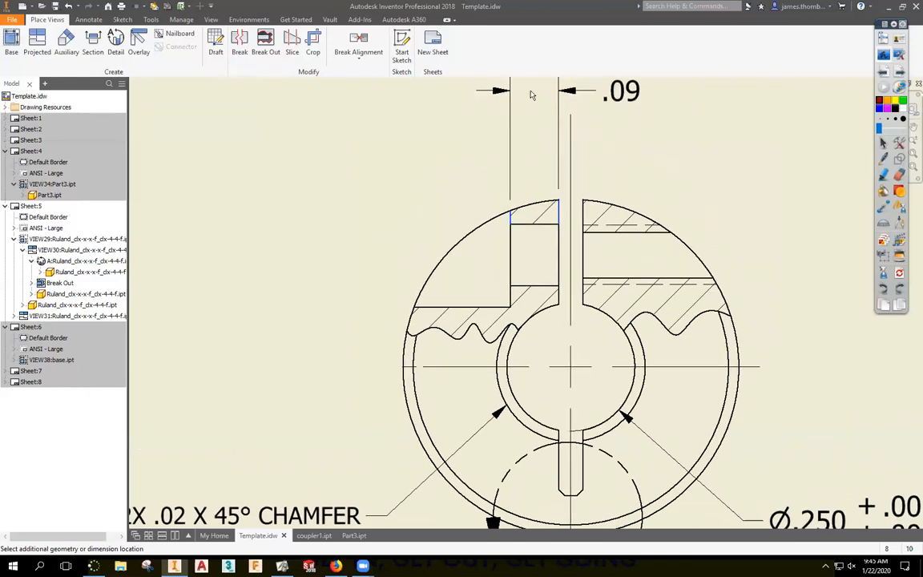
click(532, 94)
drag(634, 102, 400, 88)
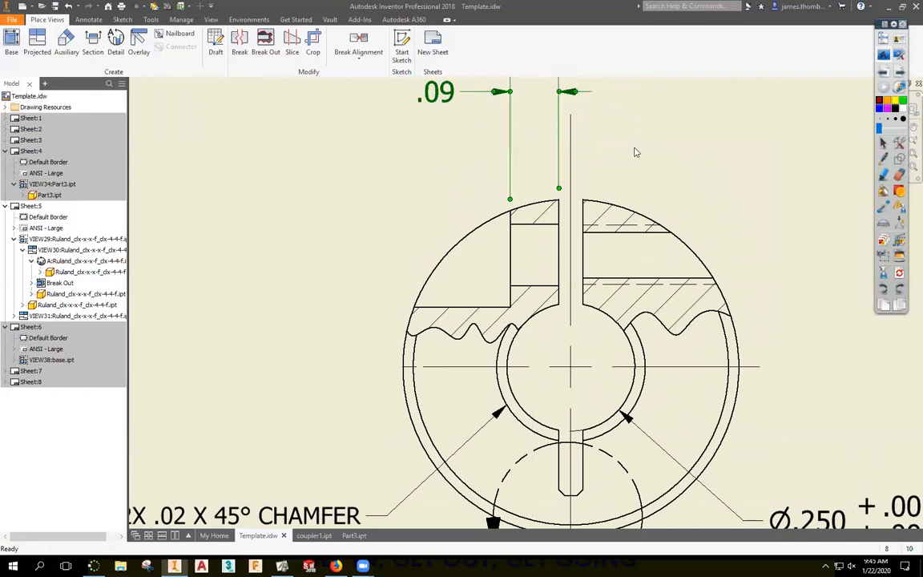
scroll(641, 156, down, 3)
scroll(443, 237, down, 2)
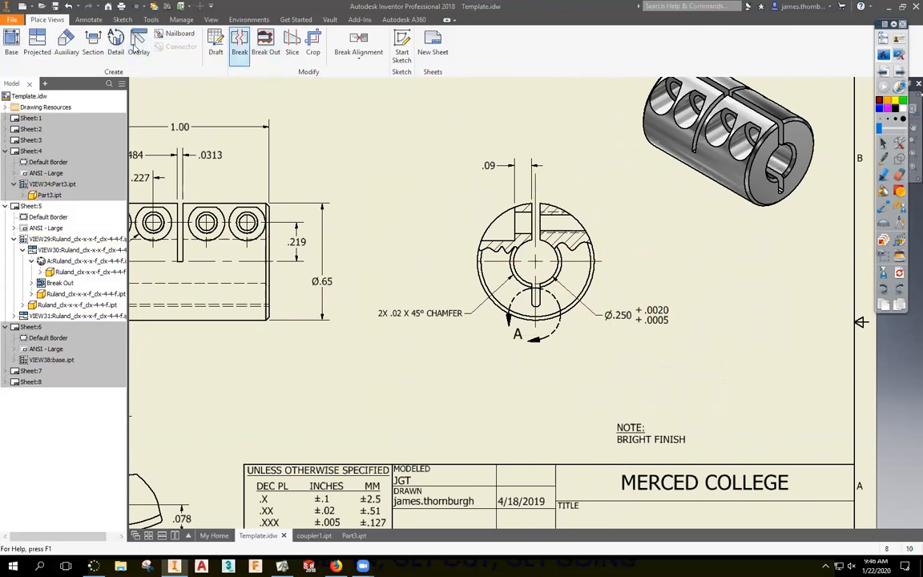
Start a sketch on the front view, zoom to its right end, and pick Spline.
click(402, 48)
click(420, 321)
mouse_move(289, 266)
middle_down()
mouse_move(371, 202)
mouse_move(425, 225)
middle_up()
scroll(368, 201, down, 3)
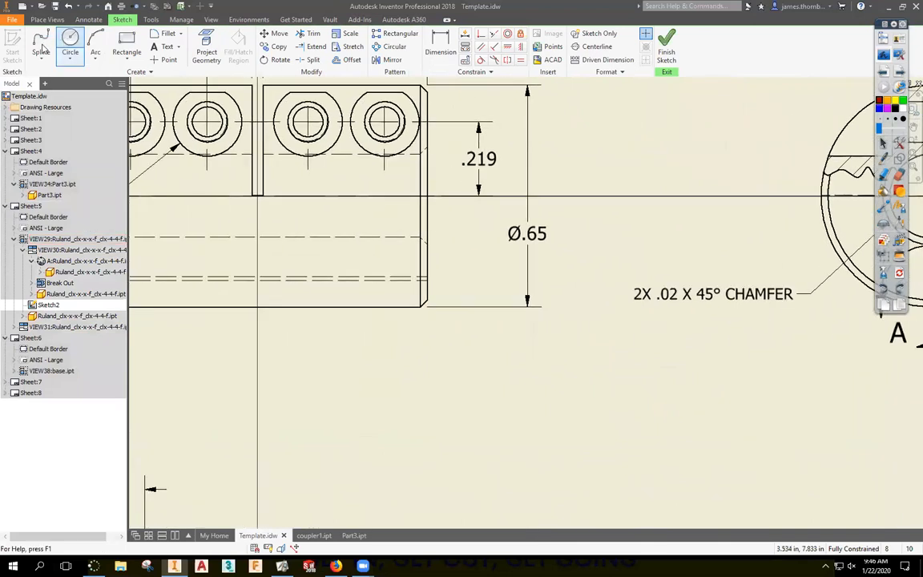
click(41, 48)
Draw a closed wavy spline around the lower right of the front view.
click(373, 215)
click(367, 225)
click(320, 220)
click(320, 257)
click(279, 266)
click(306, 302)
click(294, 346)
click(421, 347)
click(504, 310)
click(444, 270)
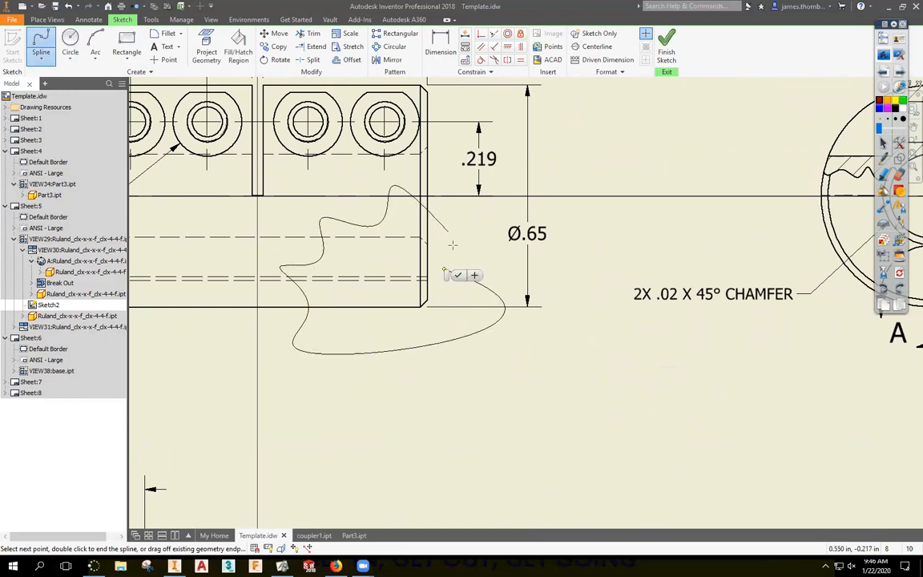
click(388, 208)
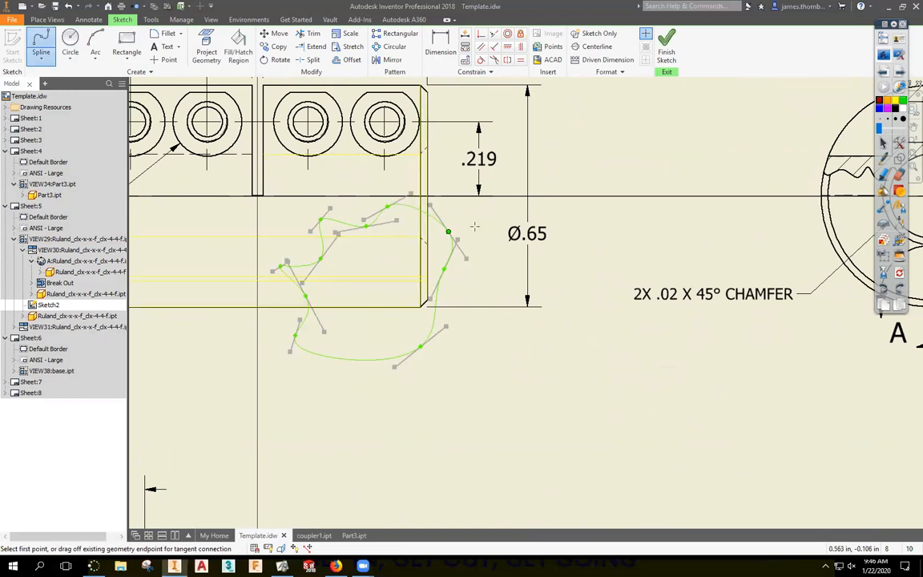
Finish the sketch and create a Break Out on the front view from that spline.
click(666, 55)
click(265, 45)
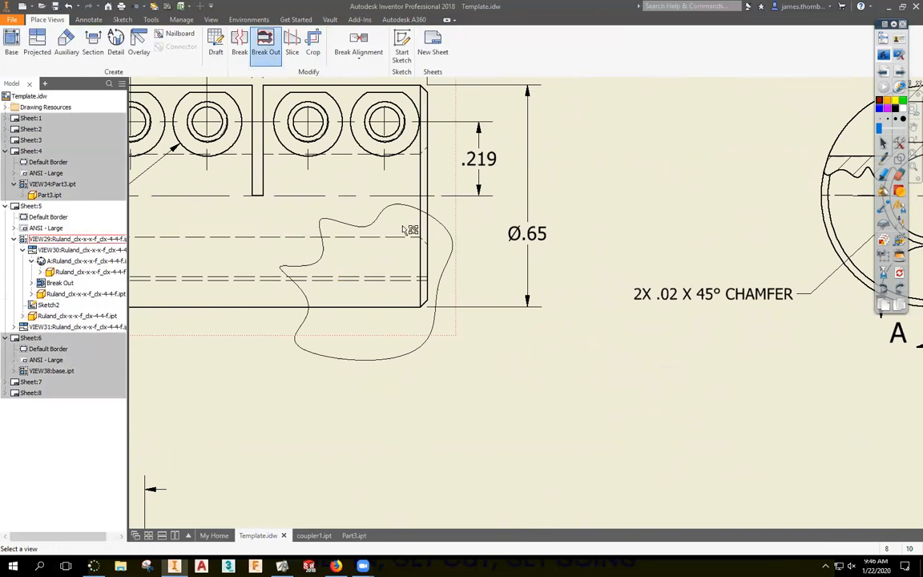
click(408, 230)
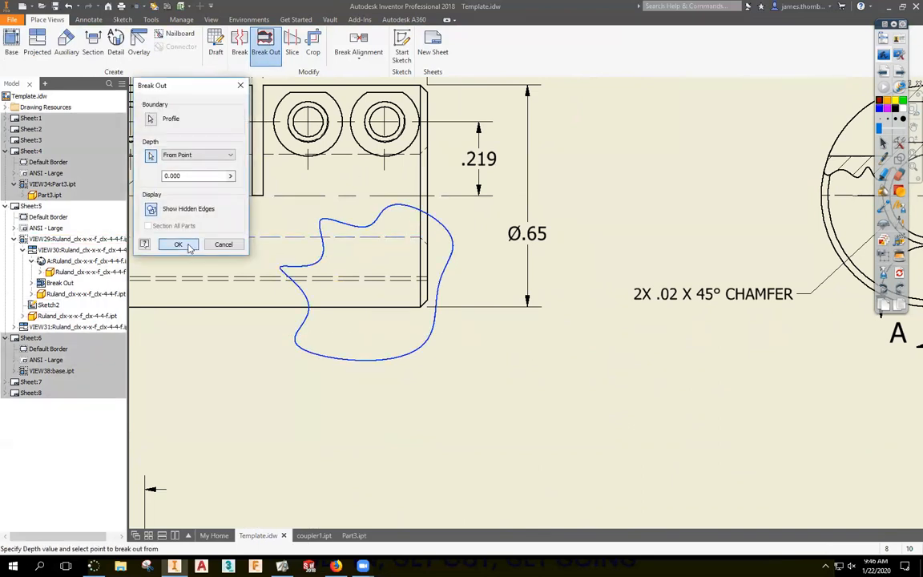
click(178, 244)
Undo the front view's broken-out section.
scroll(325, 393, down, 3)
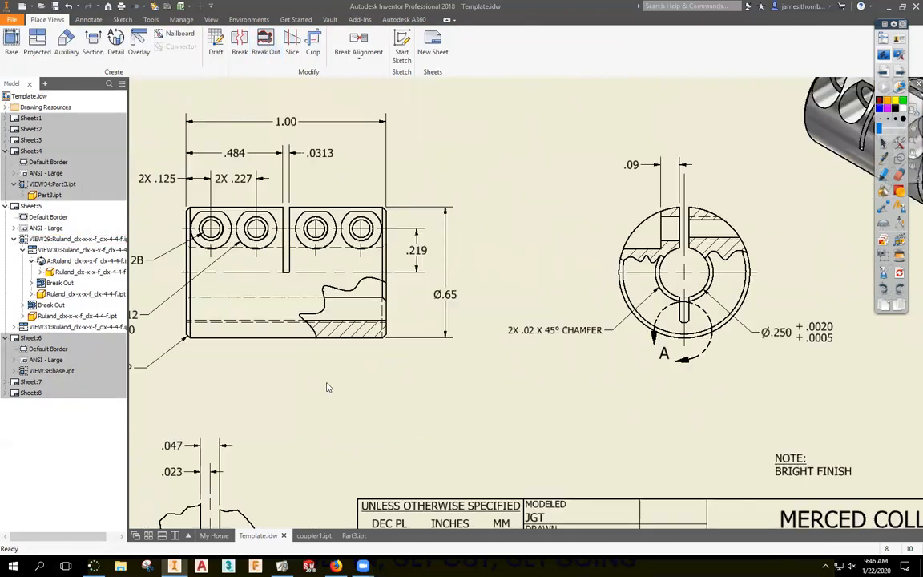
scroll(383, 305, up, 3)
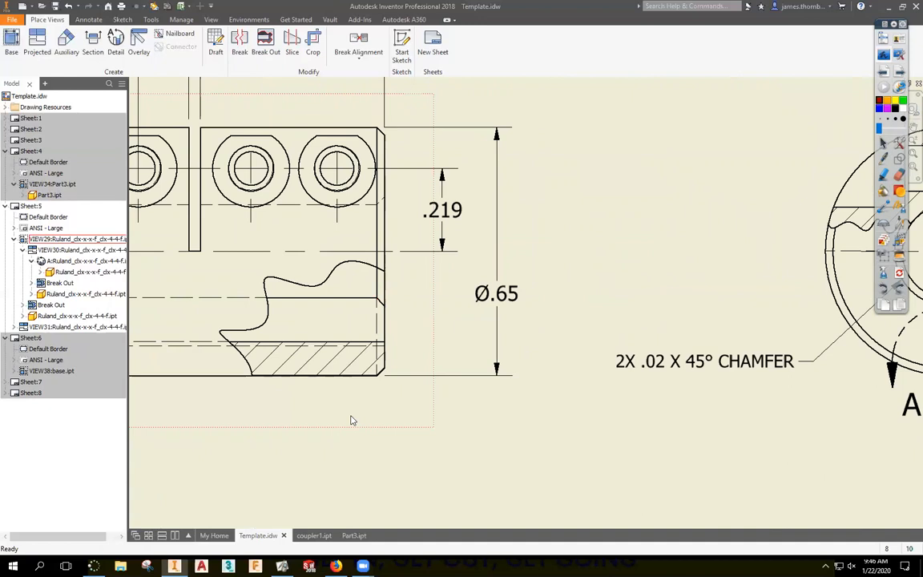
scroll(351, 420, down, 4)
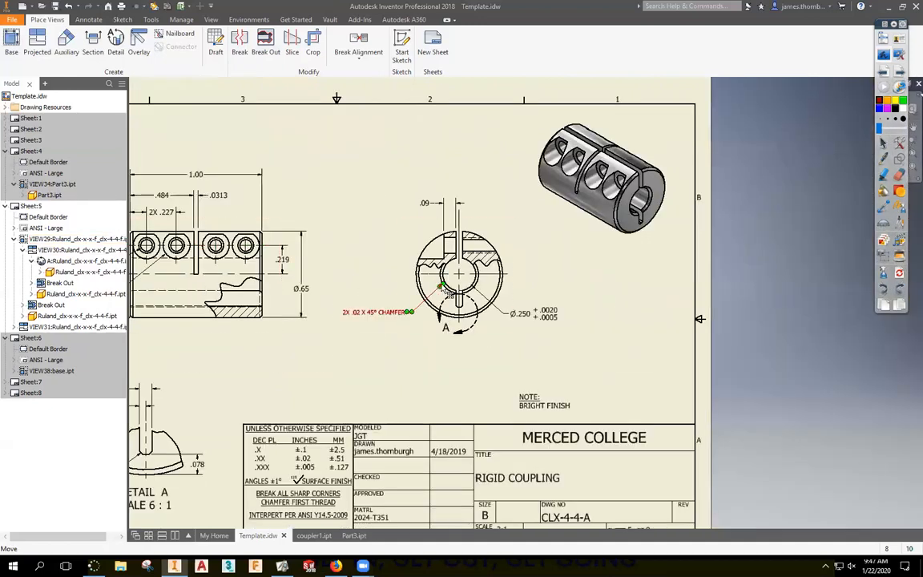
middle_drag(202, 300, 282, 279)
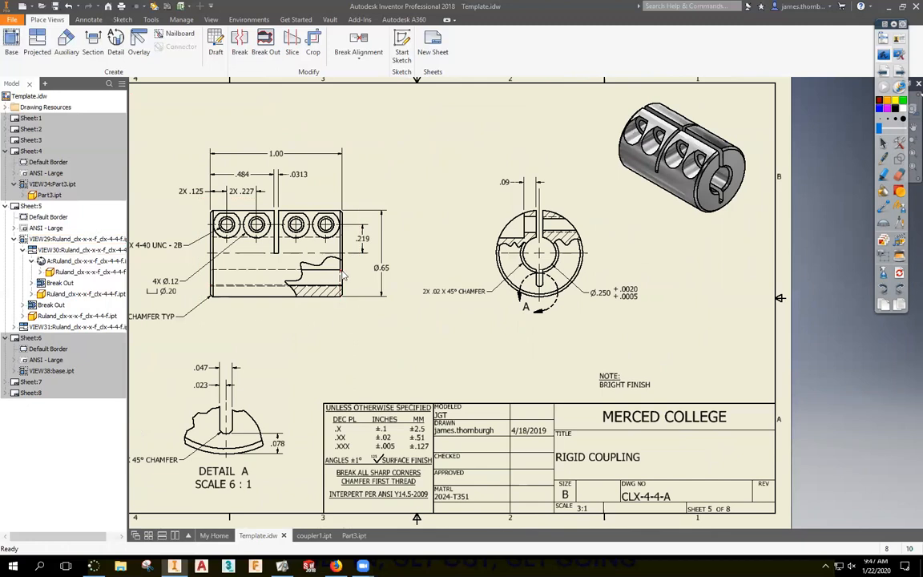
key(ctrl+z)
key(ctrl+z)
key(ctrl+z)
key(ctrl+z)
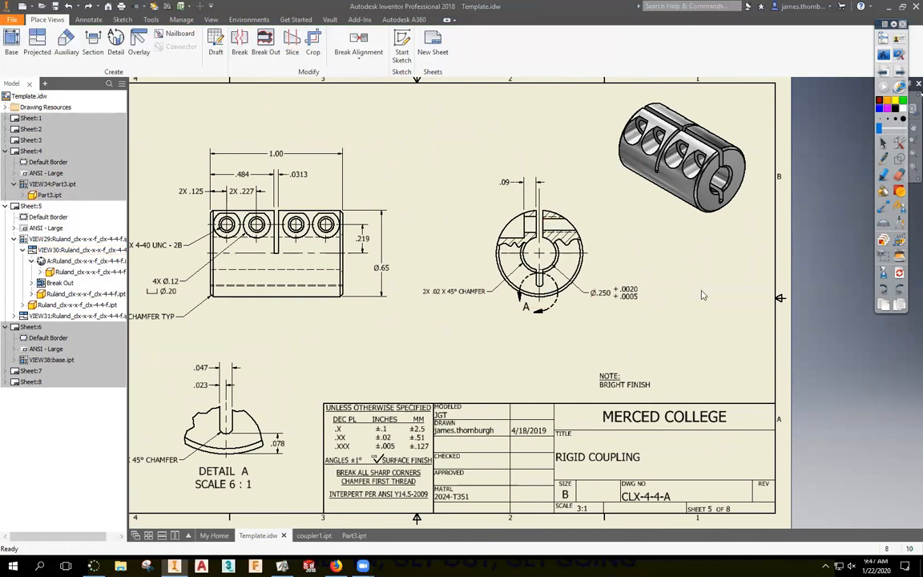
Delete the 4X 4-40 UNC - 2B hole note after cancelling an attempted move.
middle_drag(688, 276, 711, 276)
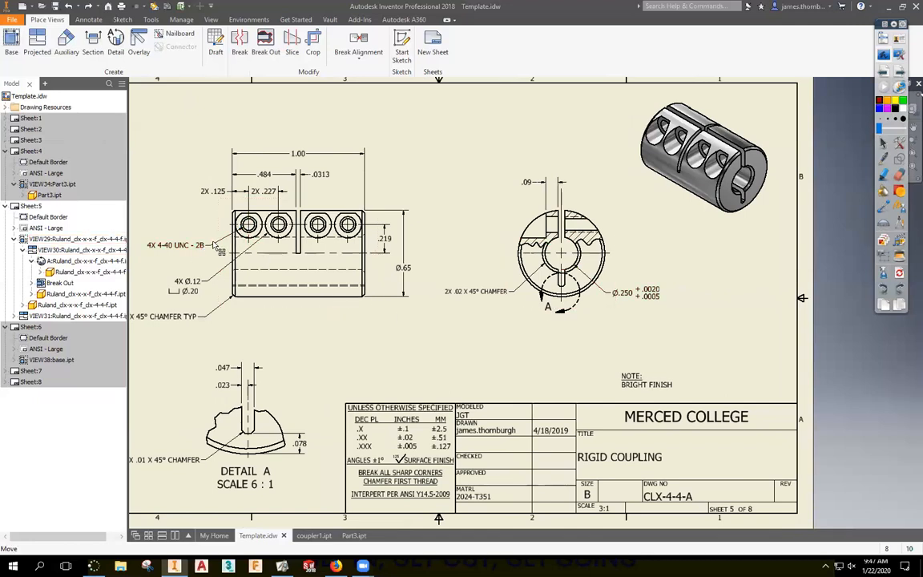
drag(250, 227, 503, 212)
click(192, 100)
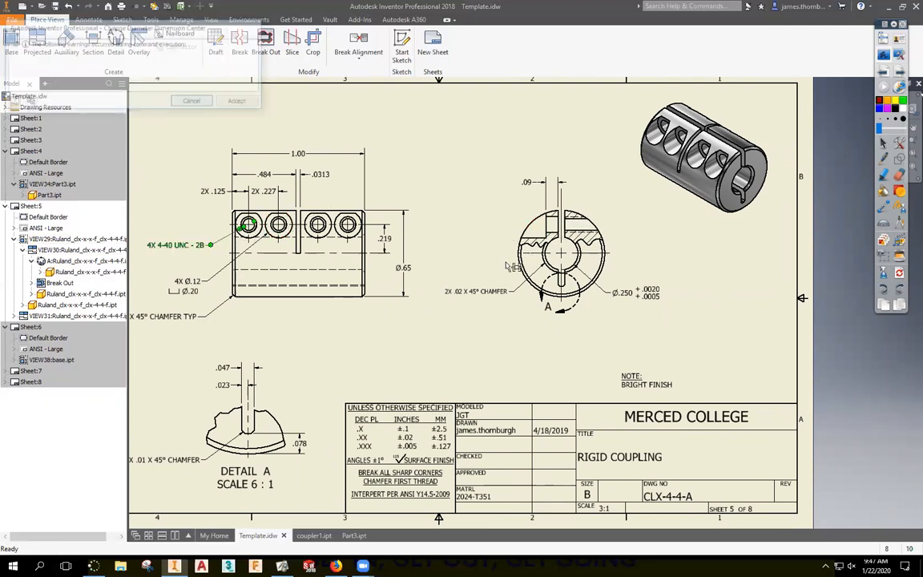
key(Delete)
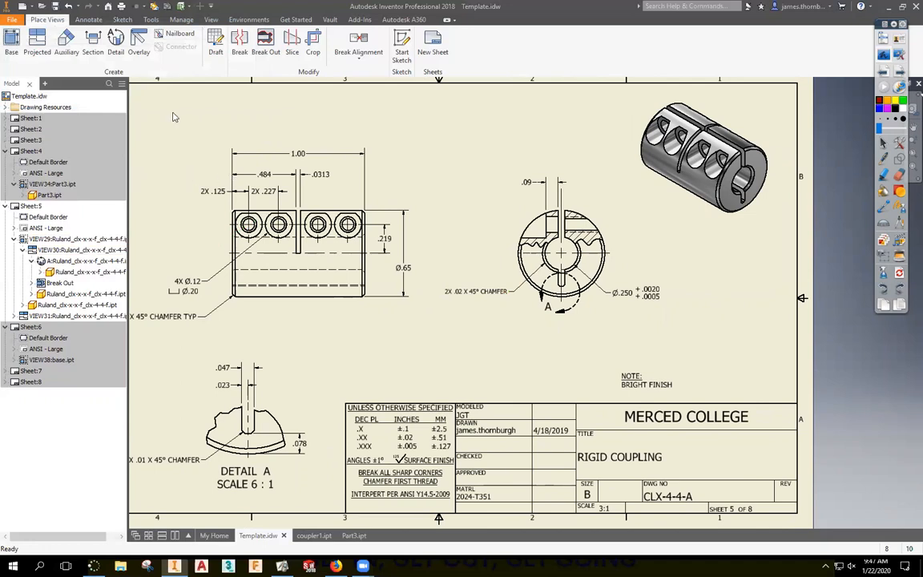
Place a 4-40 UNC - 2B note on the end view's tapped hole, then return to the Broken-Out Section slide.
click(88, 19)
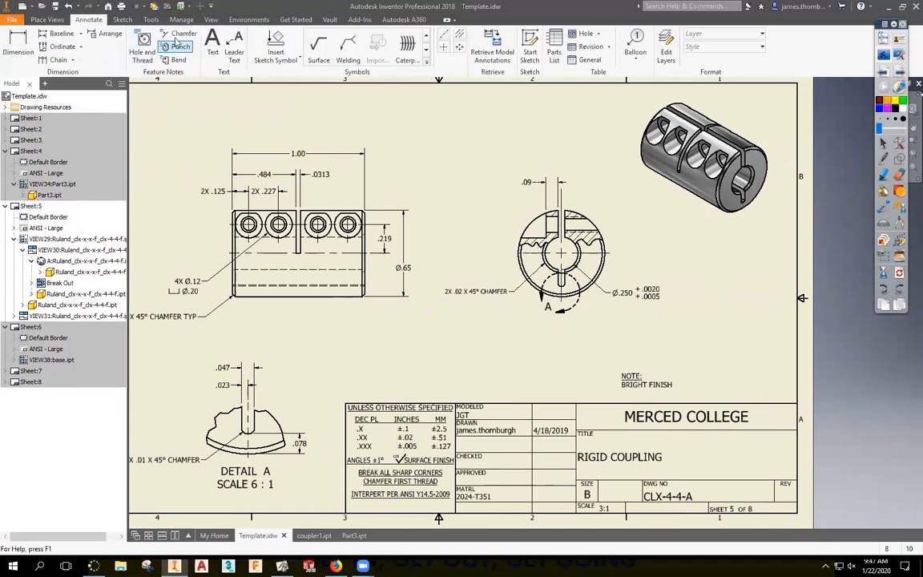
click(142, 48)
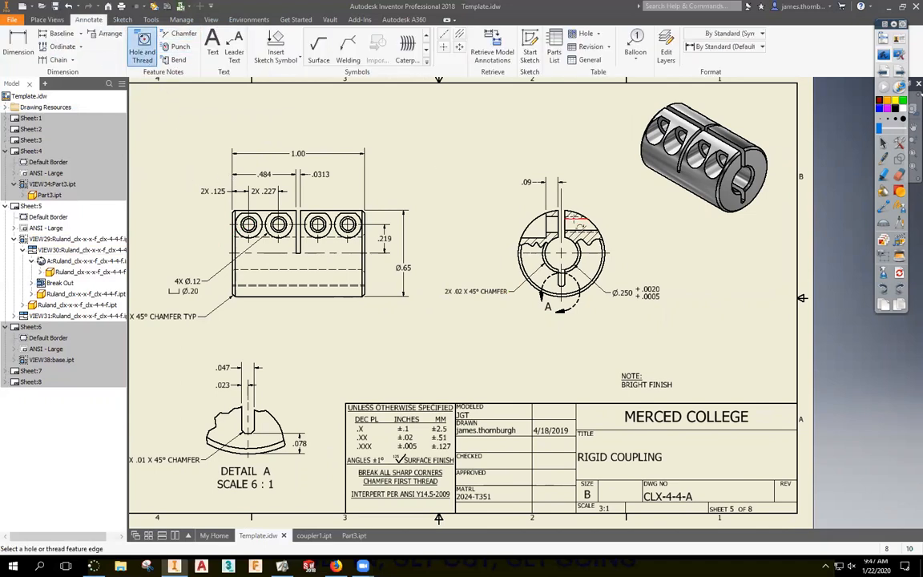
click(574, 216)
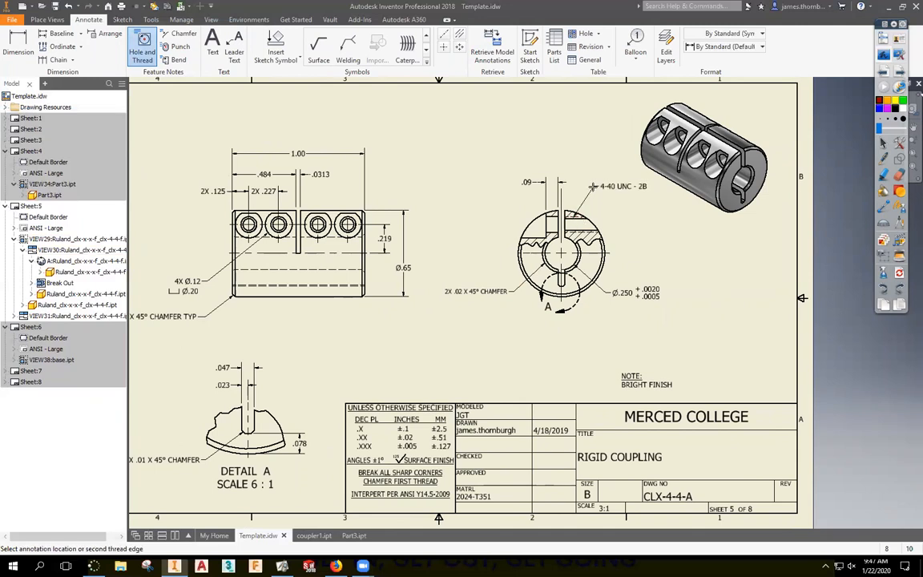
click(593, 192)
right_click(629, 221)
click(657, 221)
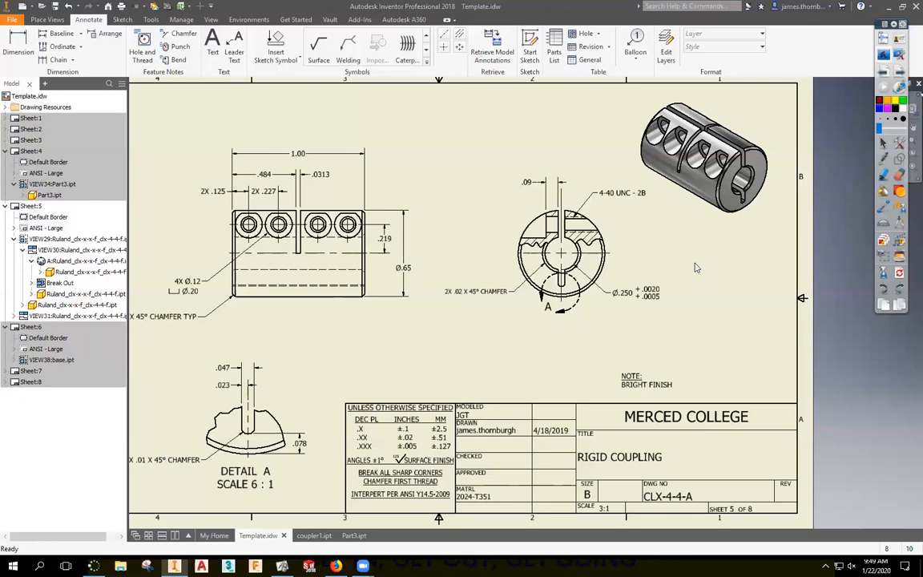
click(884, 56)
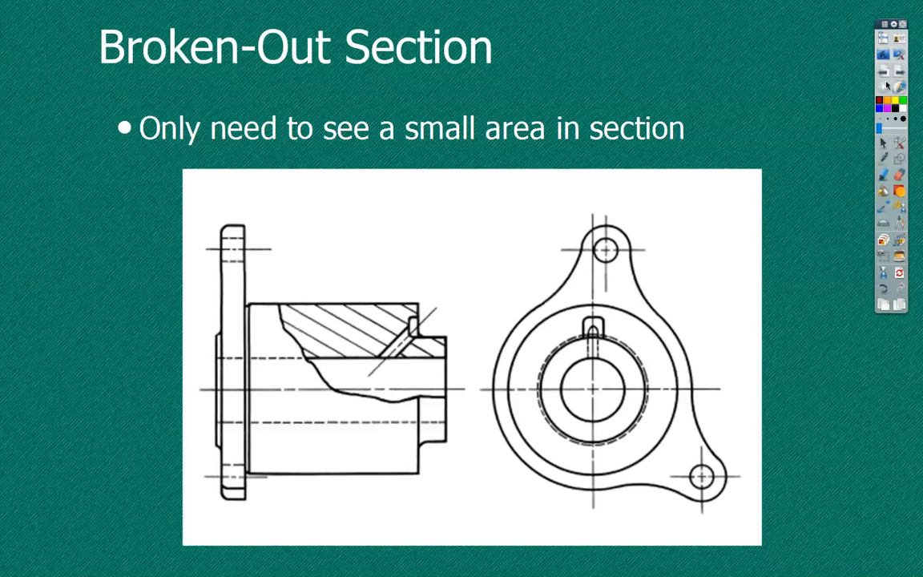
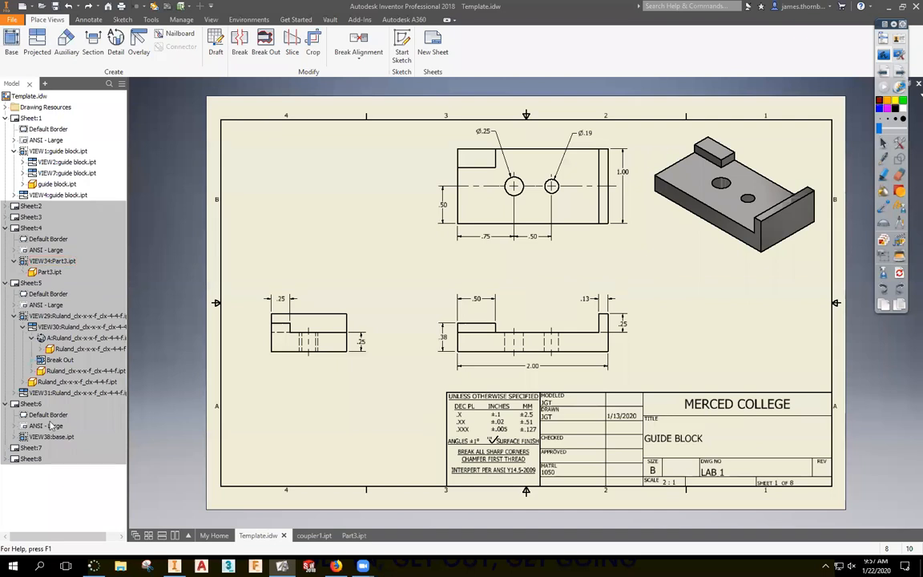
Switch between Sheets 6 and 7, leaving Sheet 7's rib drawing active and framed.
double_click(30, 404)
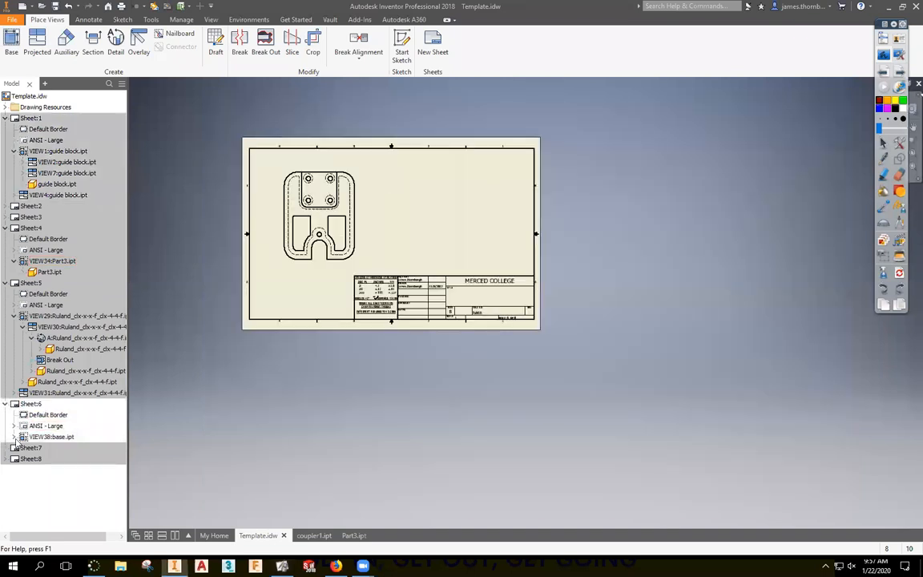
double_click(17, 448)
double_click(17, 404)
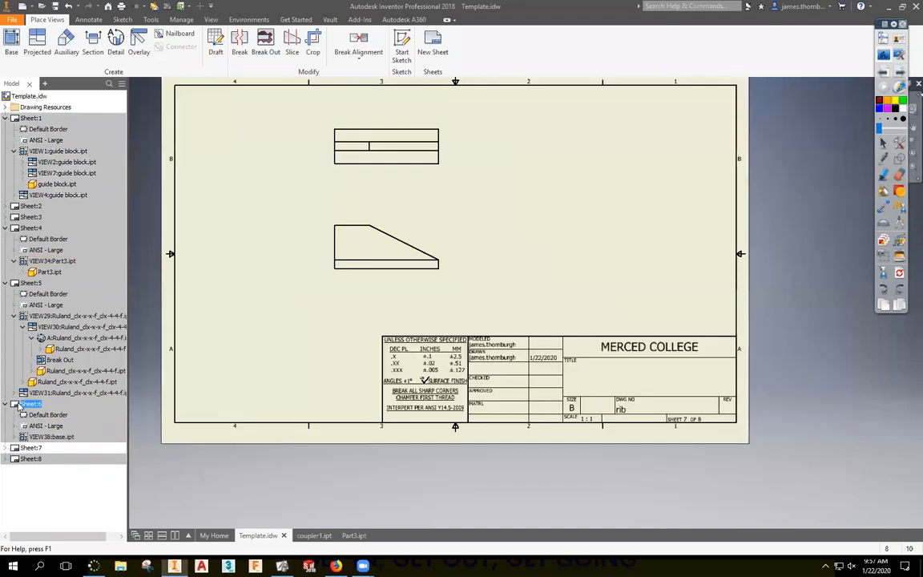
double_click(31, 448)
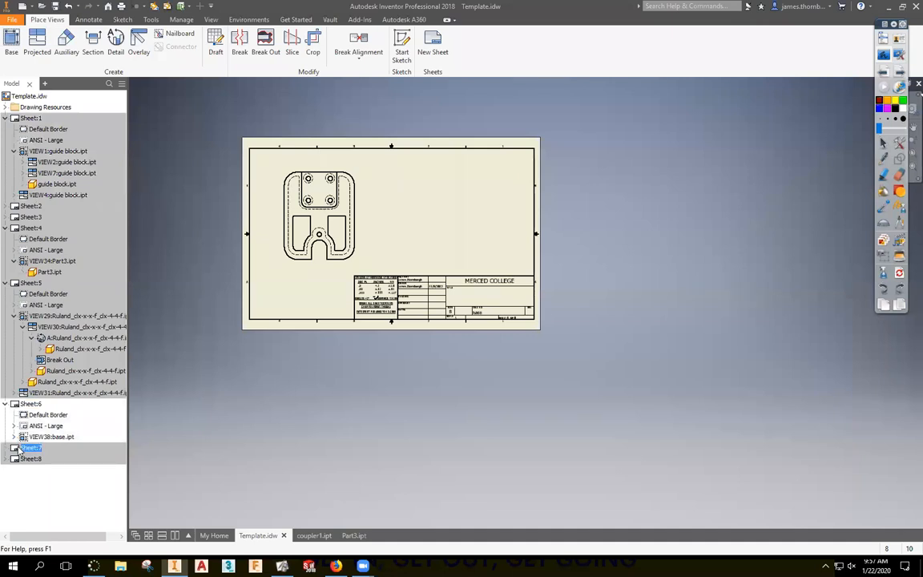
key(F2)
scroll(473, 252, up, 5)
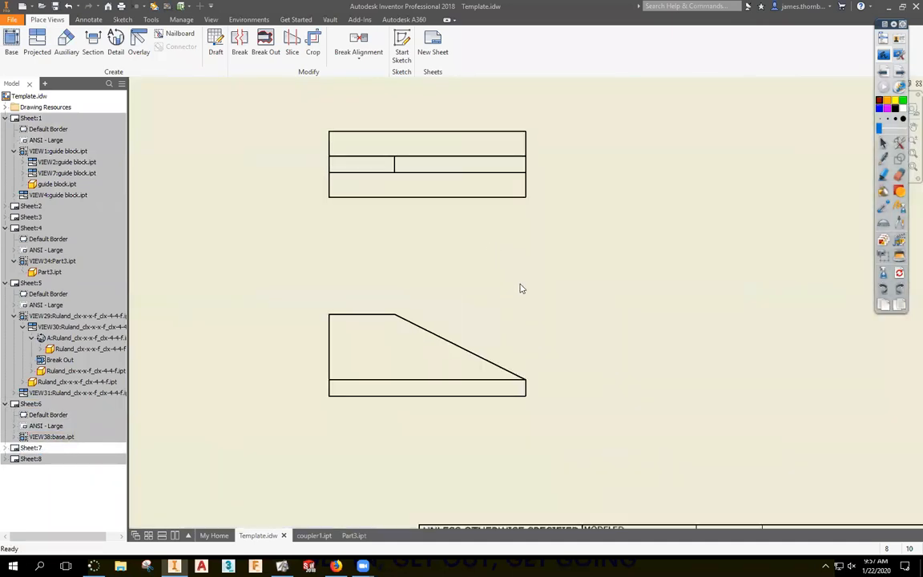
Project a side view of the rib to the right of its lower view.
click(37, 44)
click(473, 344)
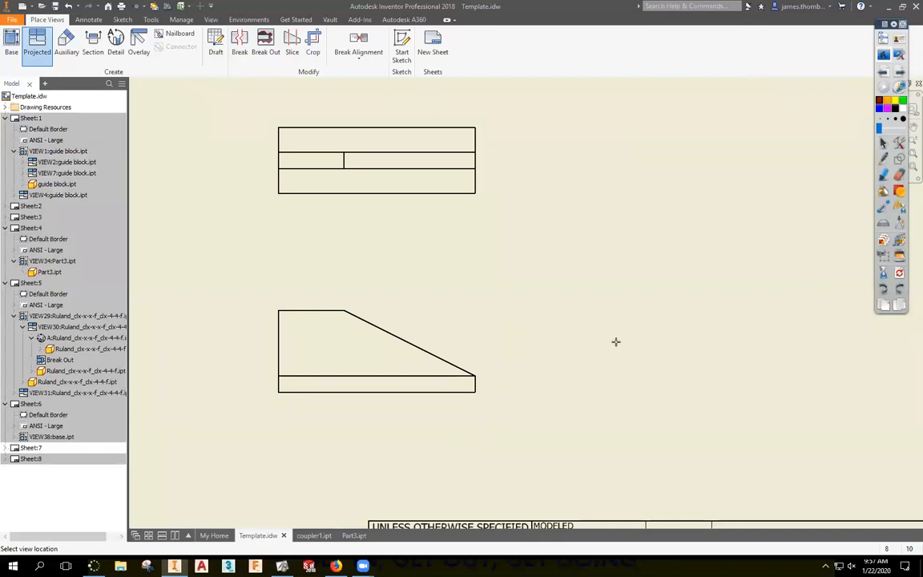
right_click(675, 350)
click(702, 348)
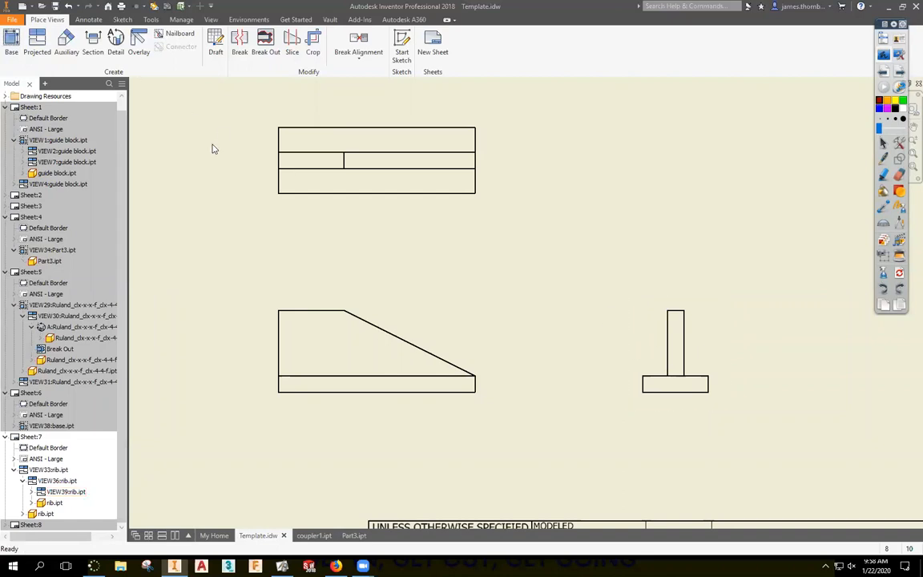
Delete the side view, then cut vertical section M-M through the rib's lower view, placed right.
key(Delete)
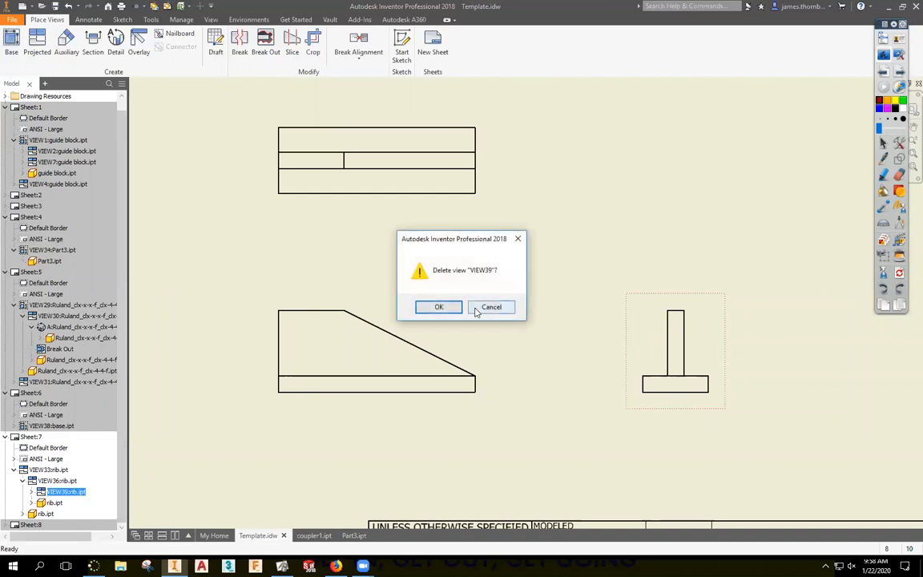
click(439, 306)
click(92, 45)
click(383, 315)
click(385, 305)
click(386, 412)
right_click(478, 418)
click(531, 416)
click(705, 346)
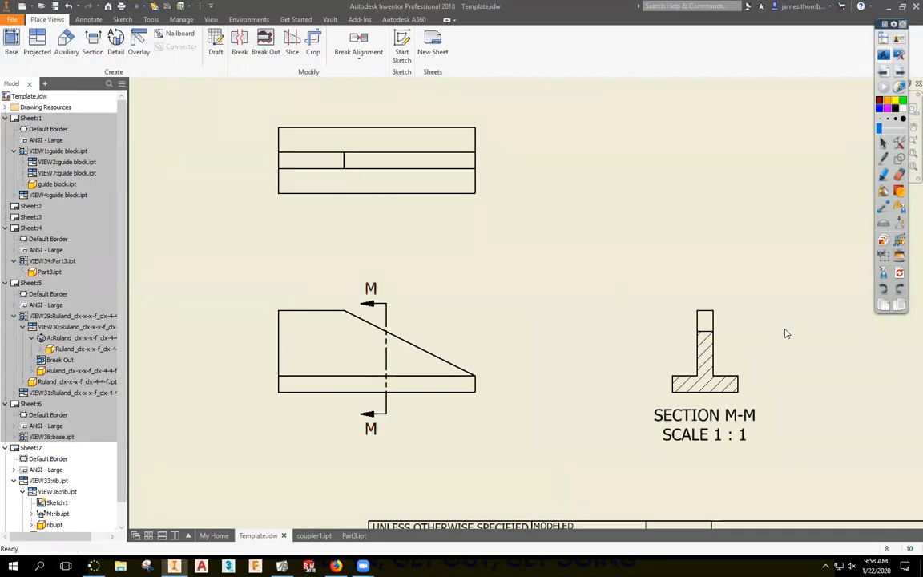
Drag the M-M cutting line near the left end of the front view and select the front view.
drag(387, 337, 445, 393)
drag(439, 352, 322, 345)
drag(321, 309, 322, 304)
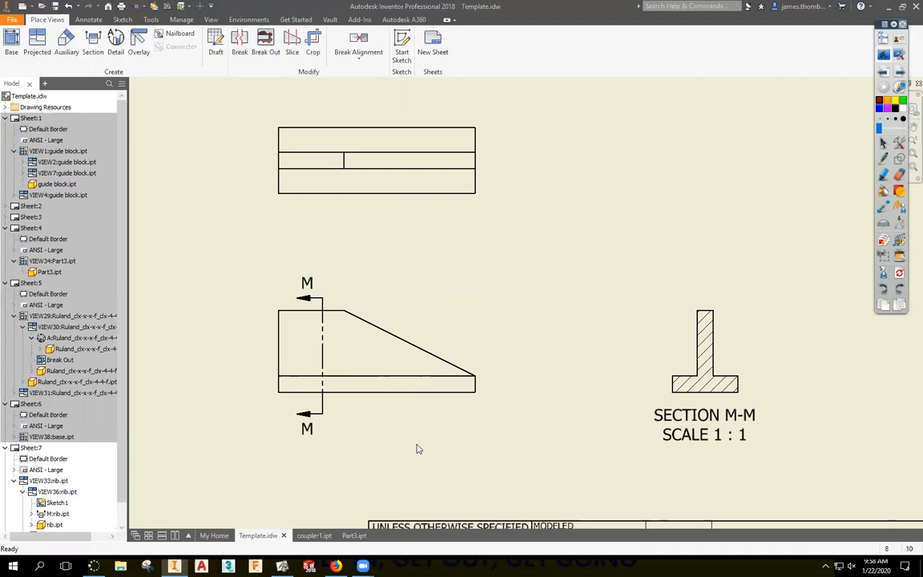
click(378, 404)
Delete the front view and cut horizontal section N-N across the top view, placed below it.
key(Delete)
click(439, 308)
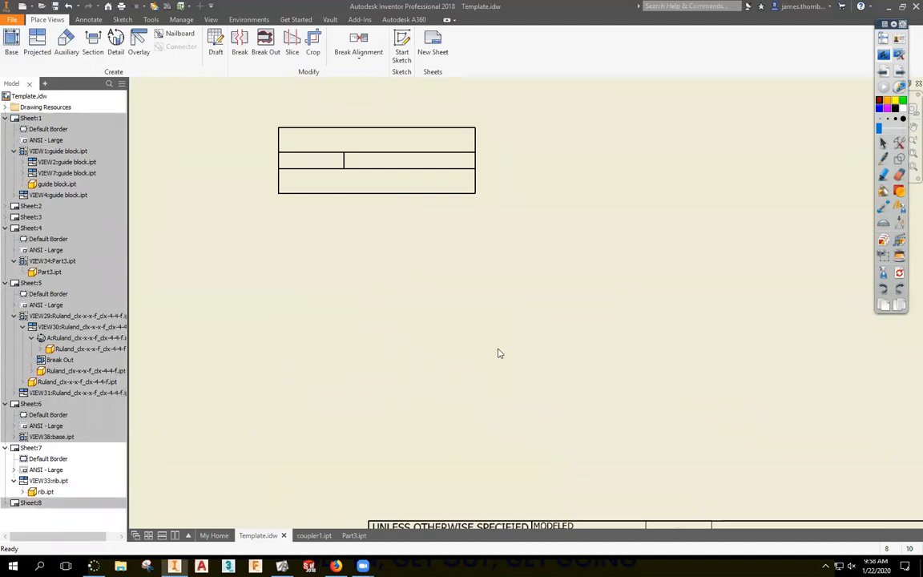
click(93, 44)
click(271, 135)
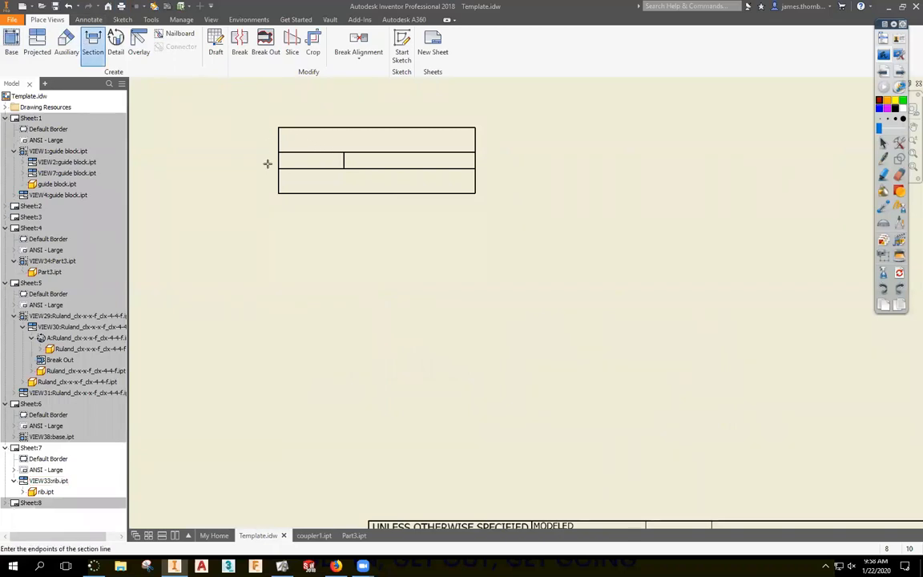
click(271, 160)
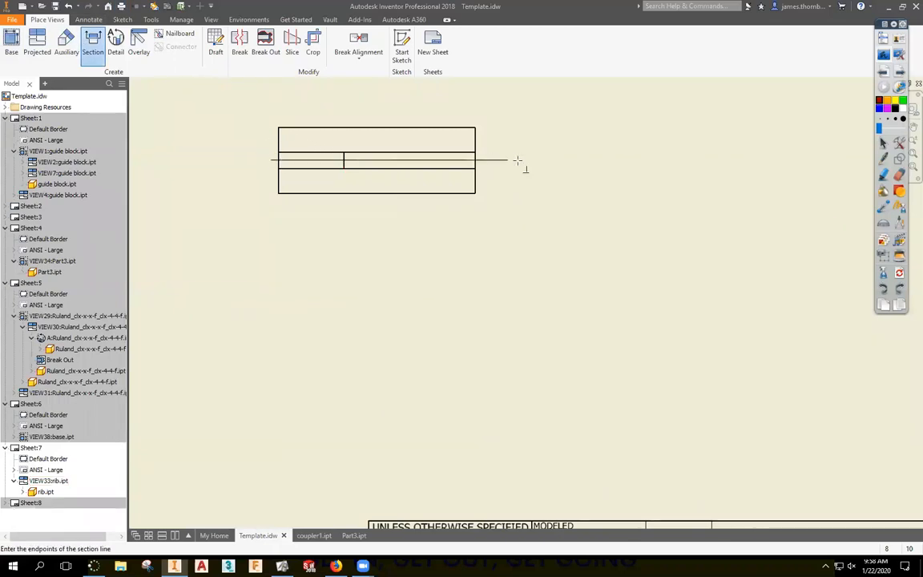
click(493, 161)
right_click(537, 194)
click(589, 197)
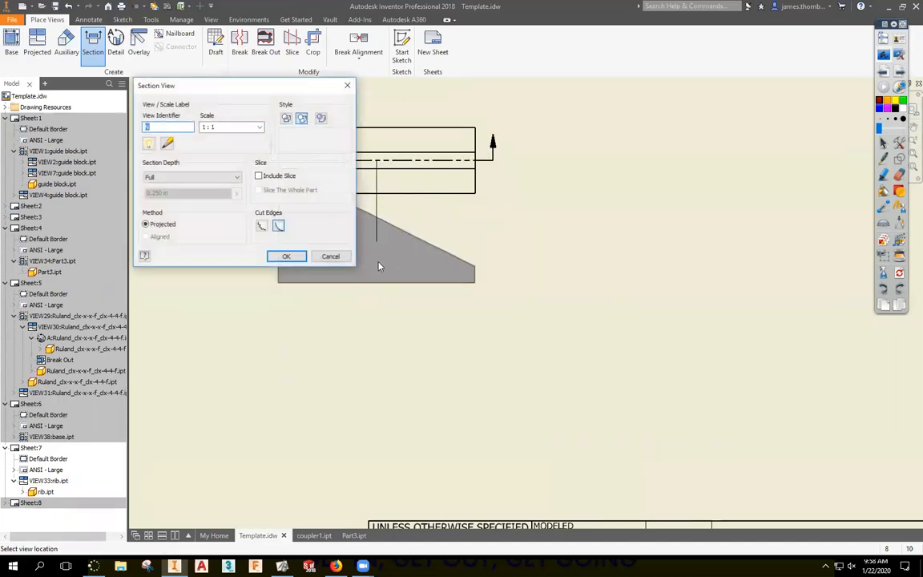
click(368, 375)
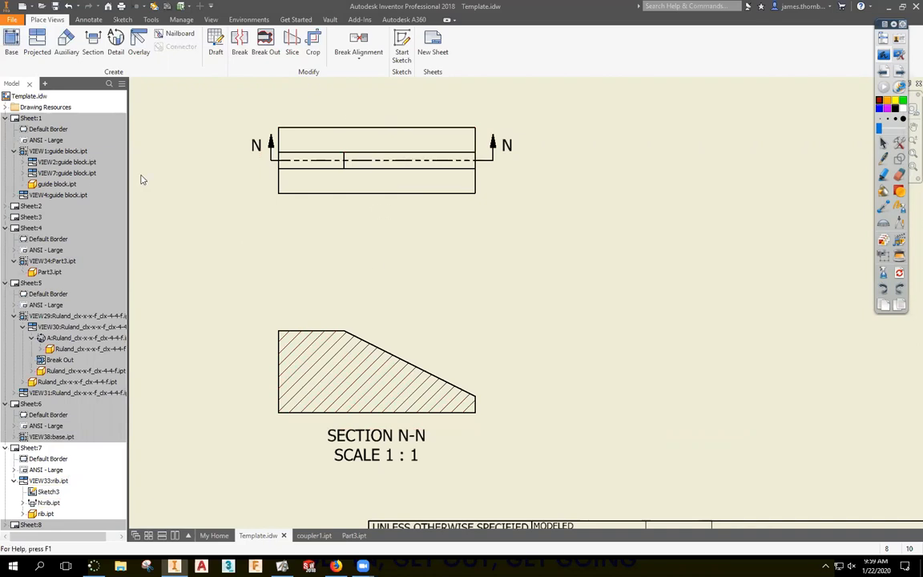
Preview ANSI 32, 34 and 37 hatch patterns, cancel, then hide section N-N's hatching.
right_click(344, 361)
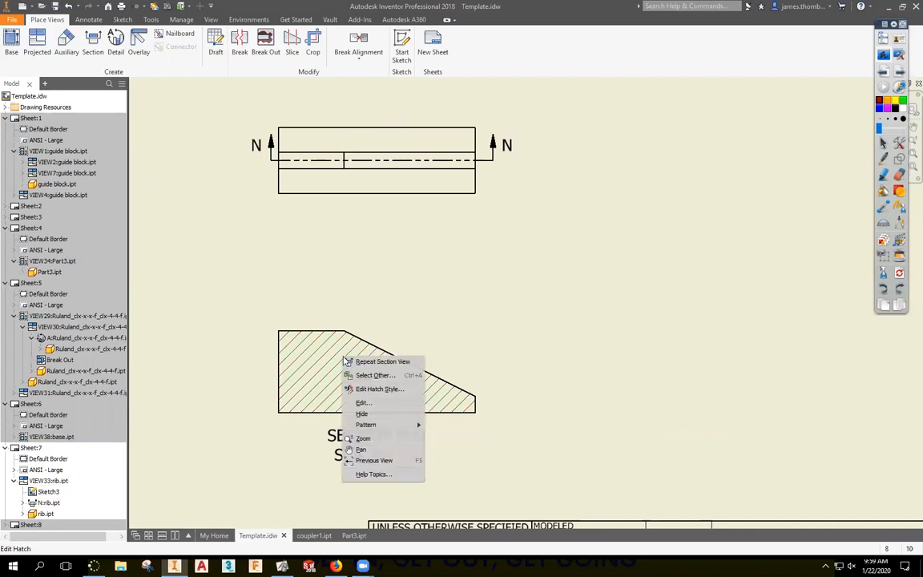
click(368, 404)
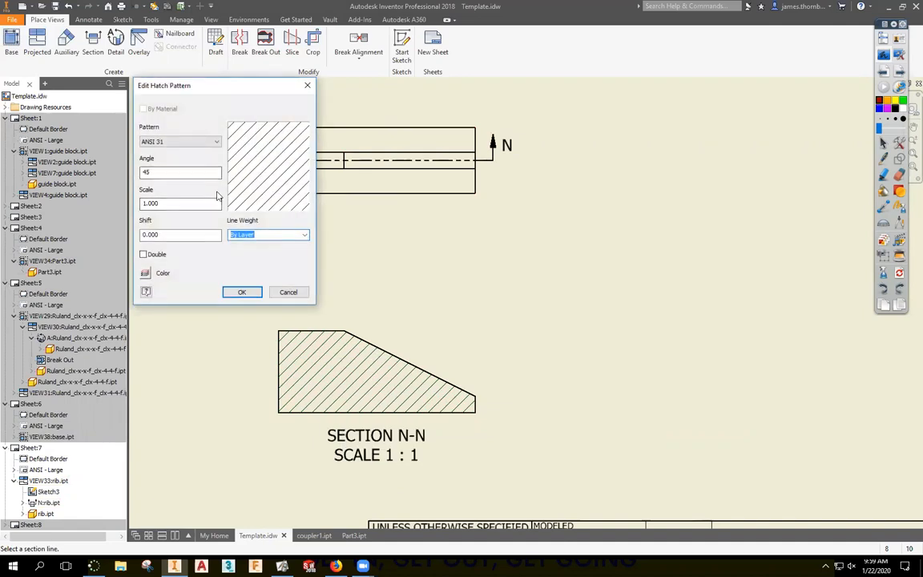
click(208, 141)
click(185, 159)
click(206, 142)
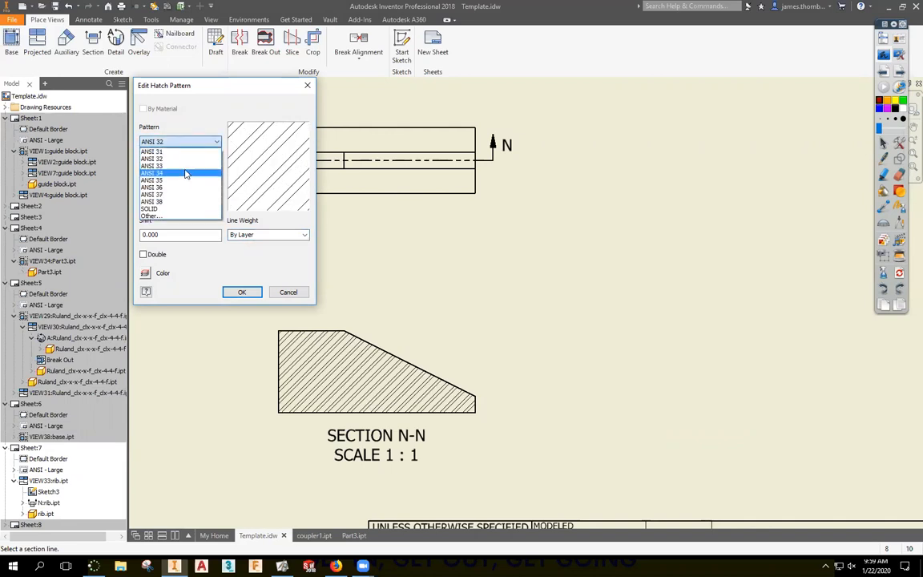
click(185, 173)
click(207, 141)
click(181, 193)
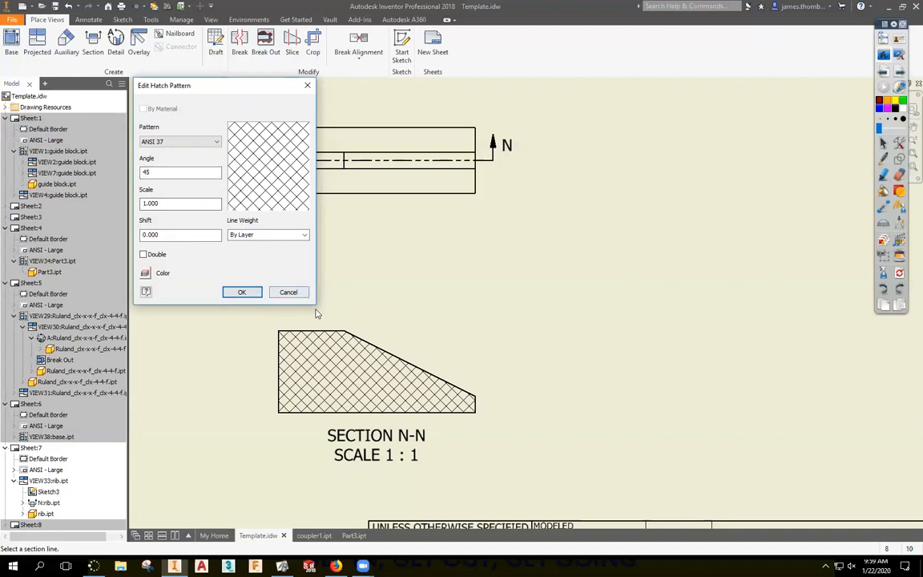
click(289, 293)
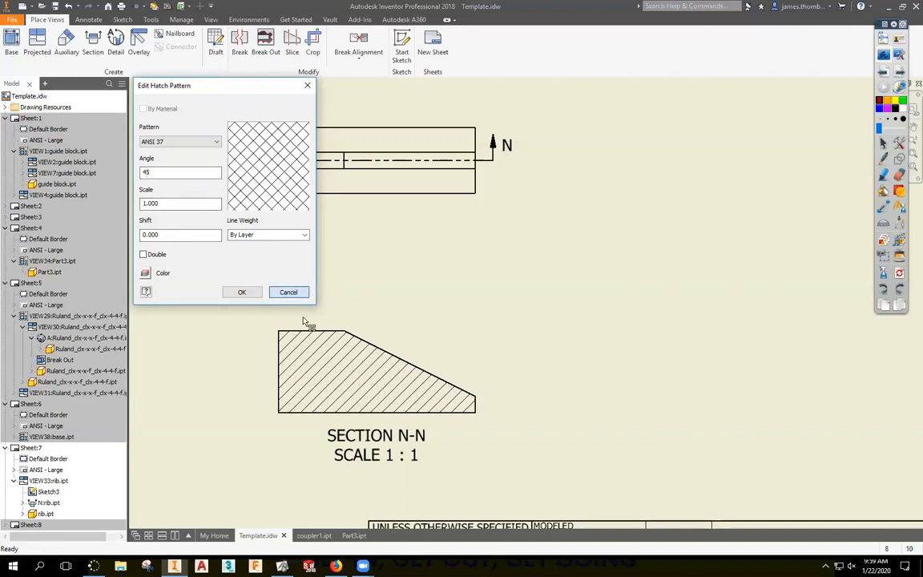
right_click(361, 389)
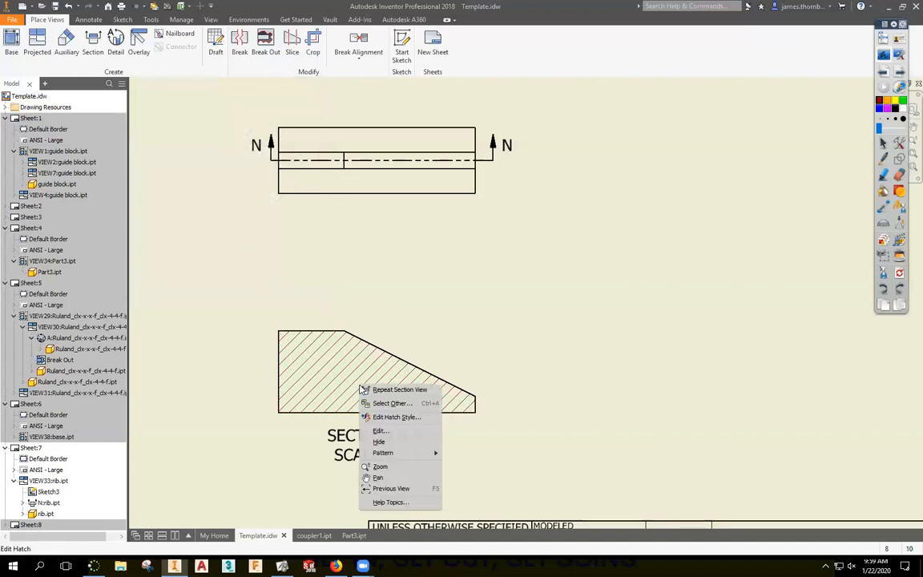
click(393, 442)
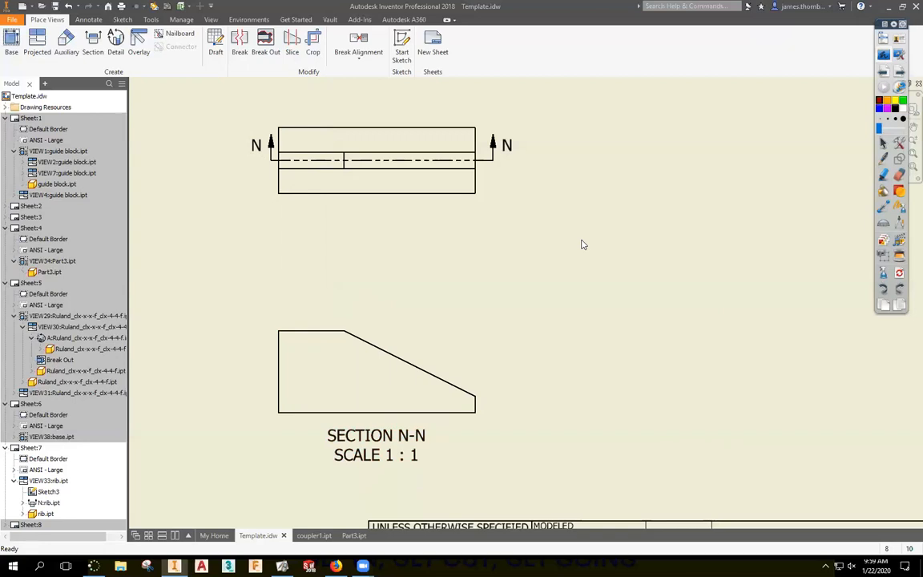
Switch section N-N to the Hidden Line display style.
double_click(438, 345)
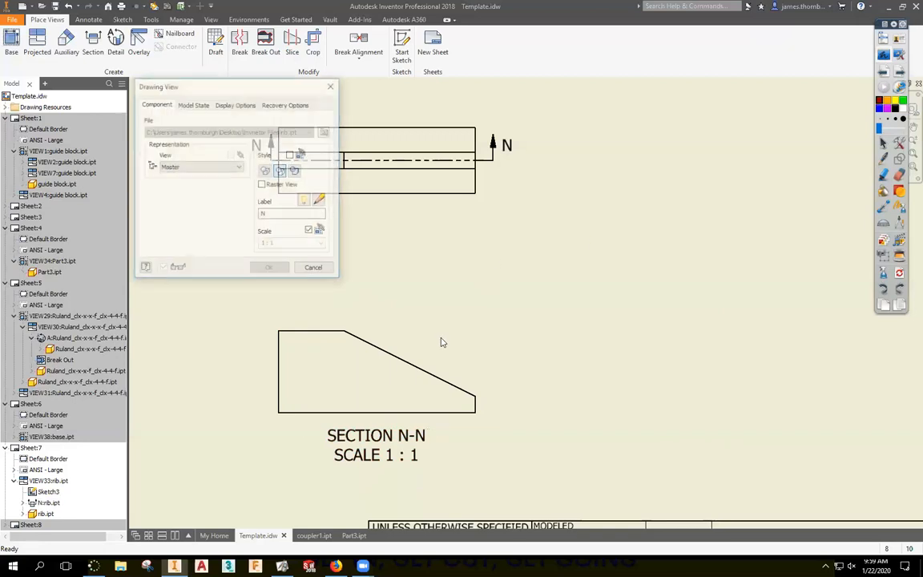
click(266, 173)
click(270, 268)
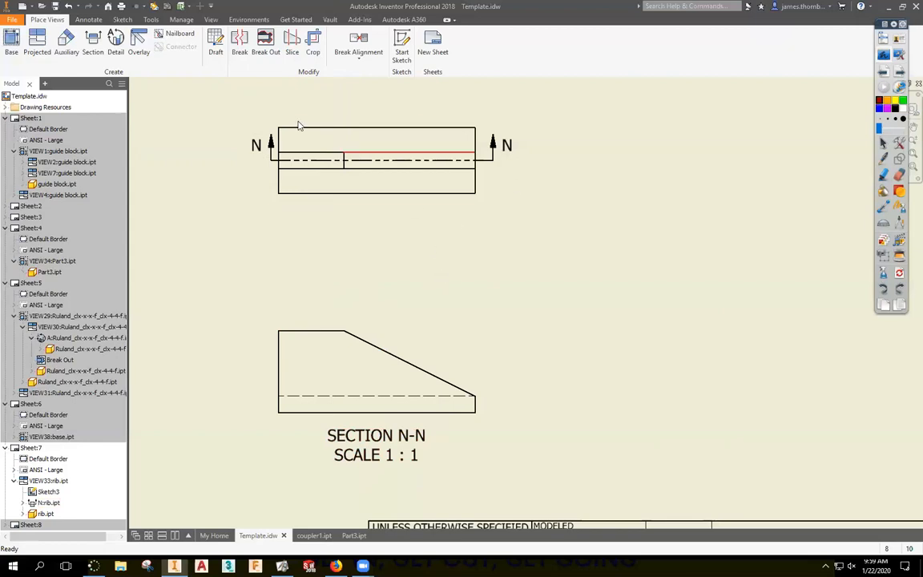
Start a sketch on section N-N and project its dashed hidden line and left edge.
click(402, 53)
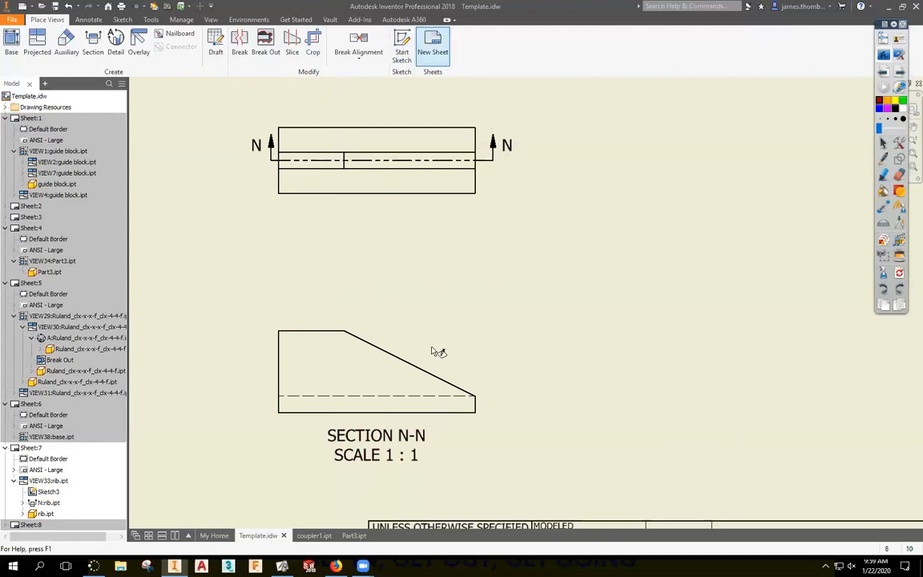
click(390, 378)
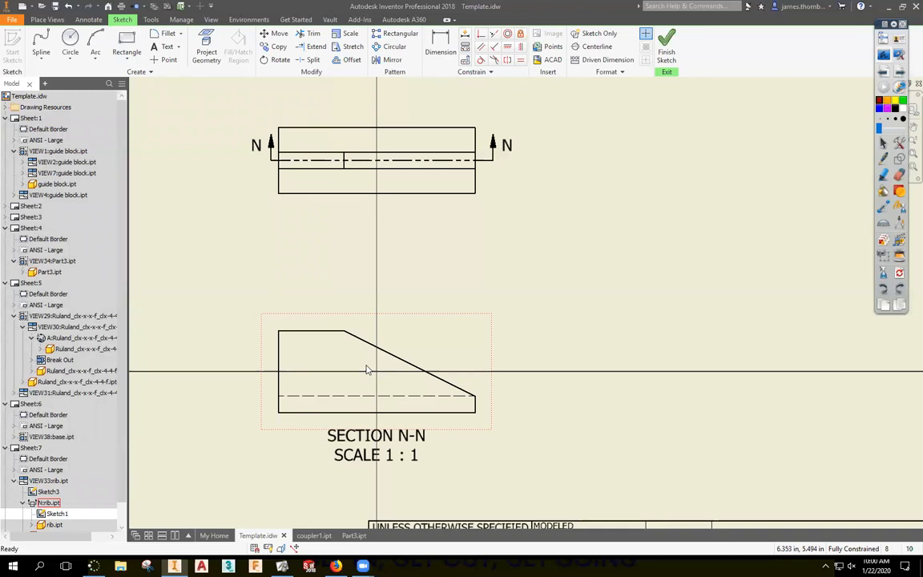
click(207, 45)
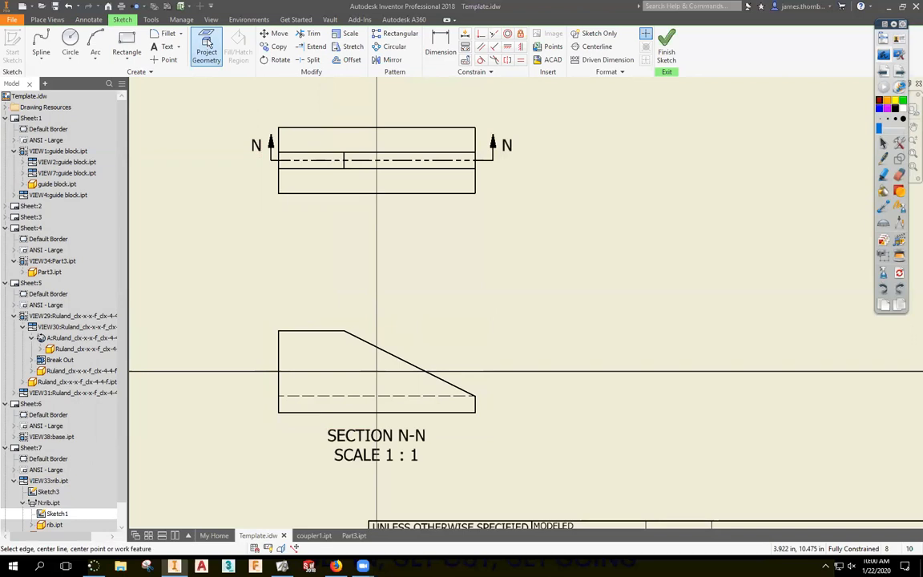
click(323, 396)
click(279, 380)
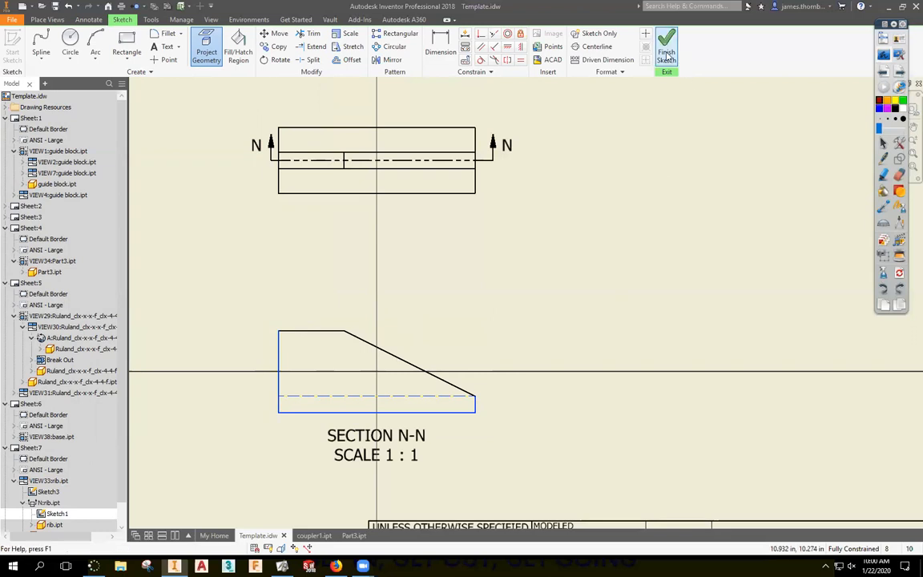
right_click(577, 202)
click(619, 199)
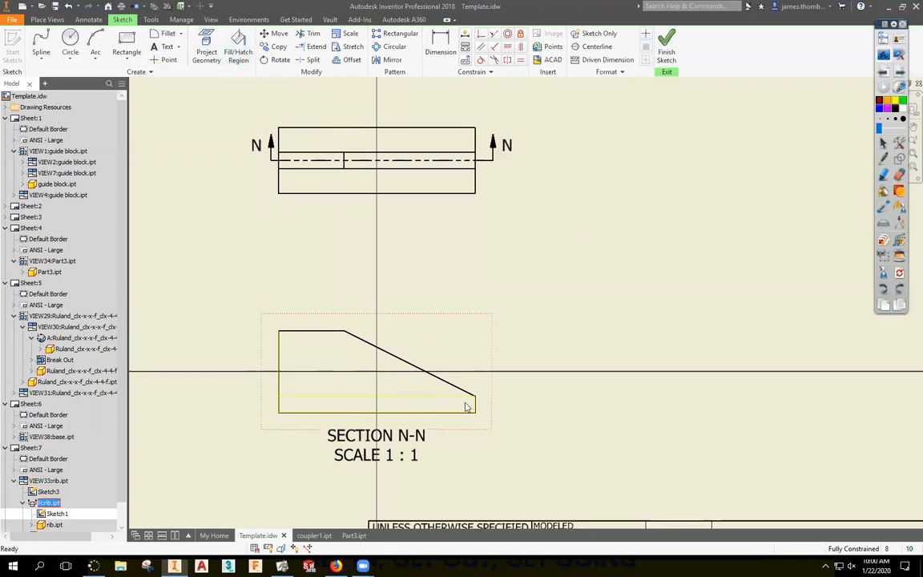
scroll(449, 409, up, 3)
scroll(413, 353, down, 6)
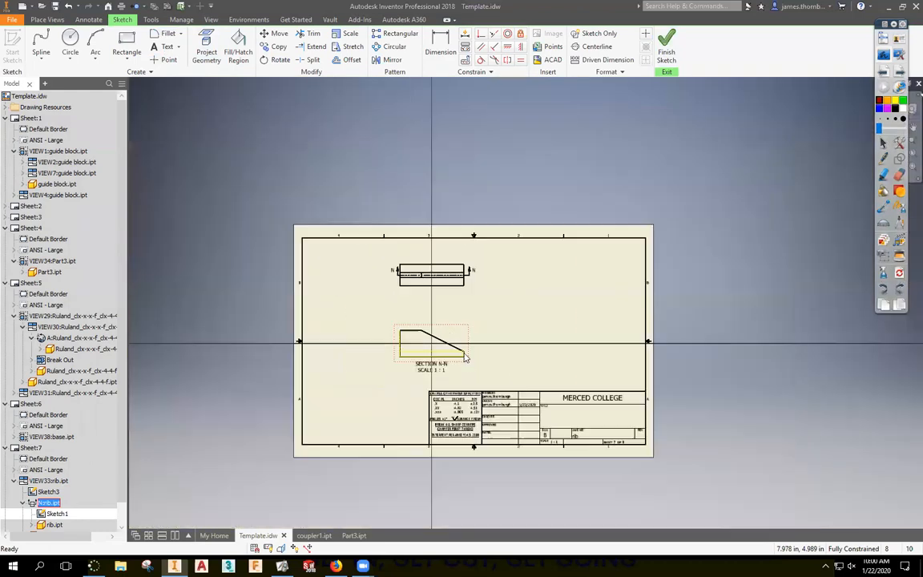
scroll(413, 353, up, 6)
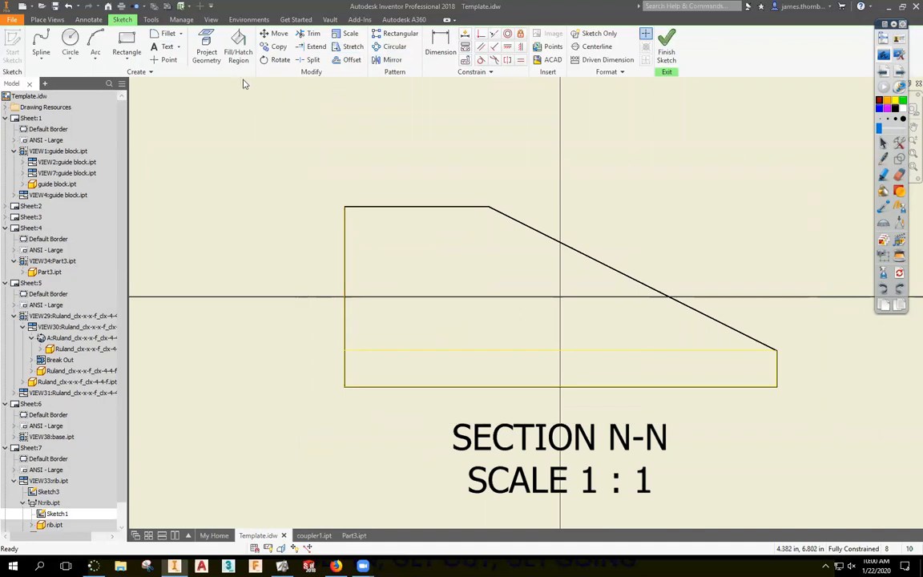
Project the section's left, bottom and right edges into the sketch.
click(309, 33)
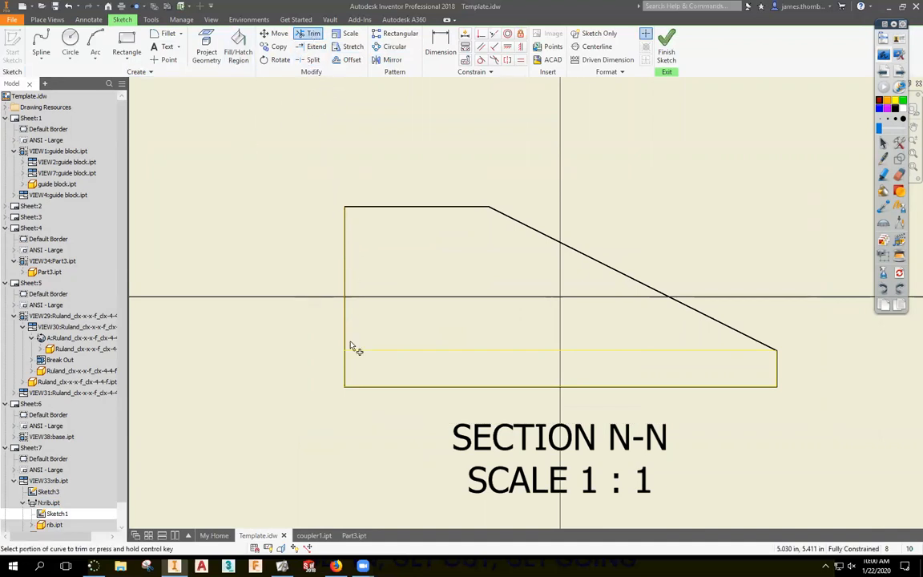
key(Escape)
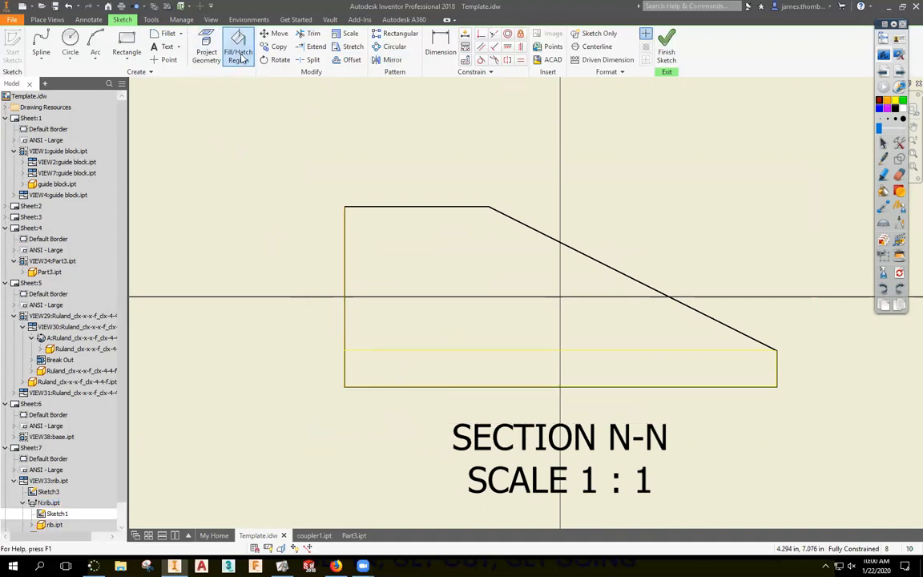
click(418, 388)
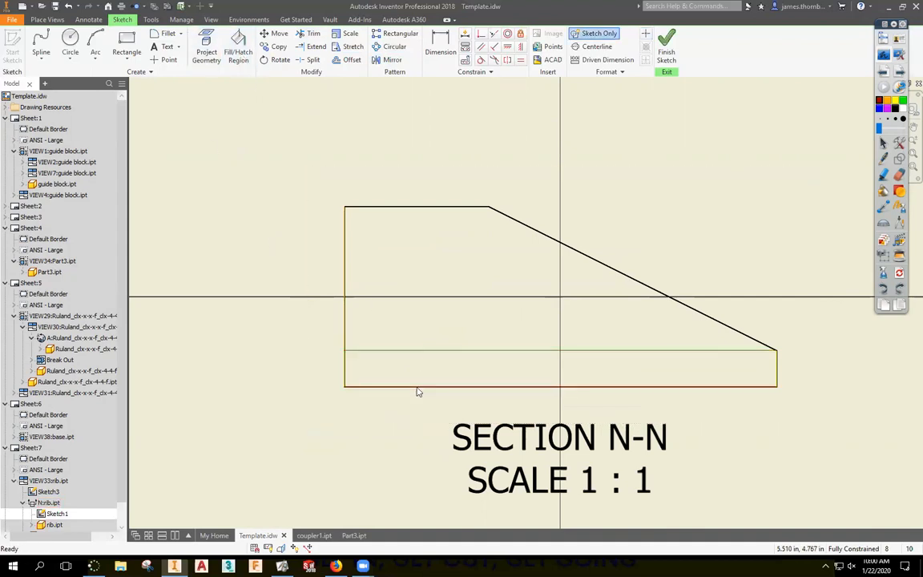
click(748, 365)
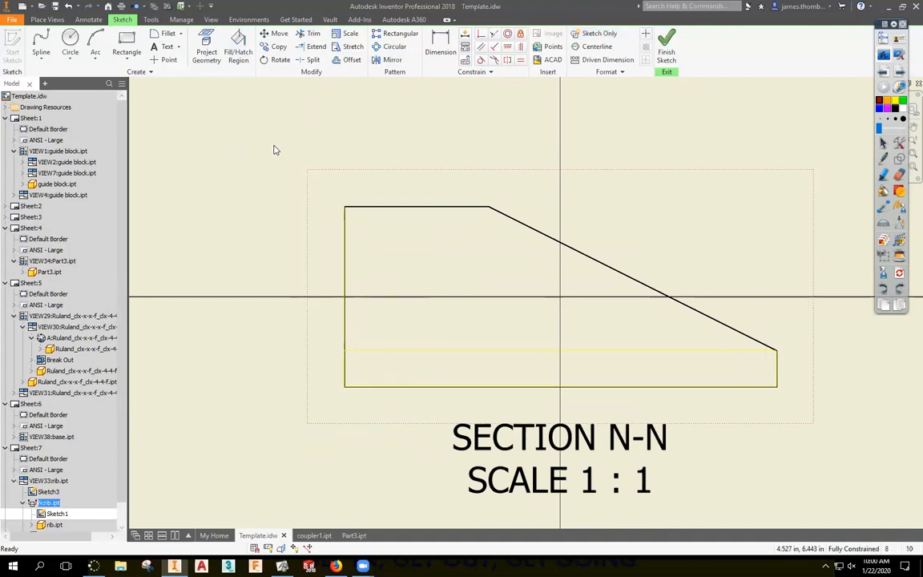
click(249, 174)
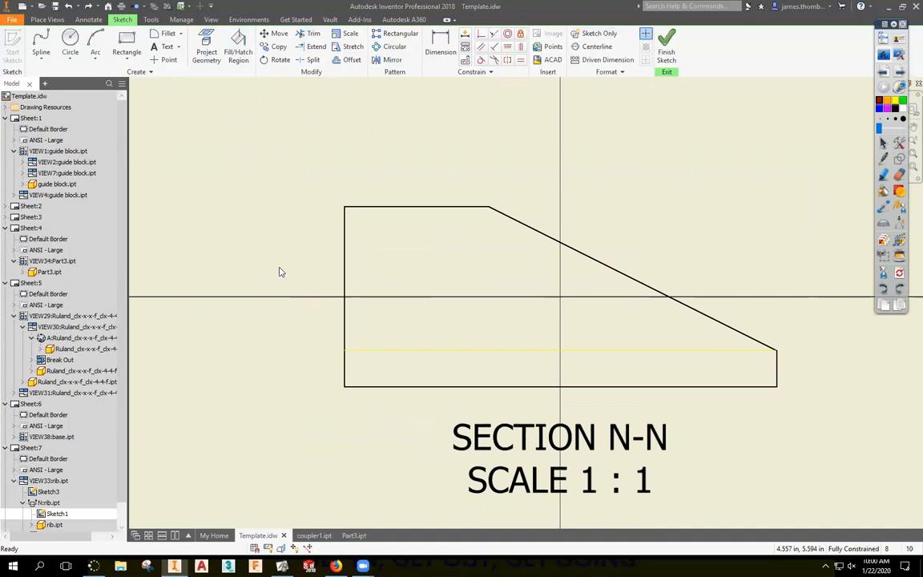
click(211, 51)
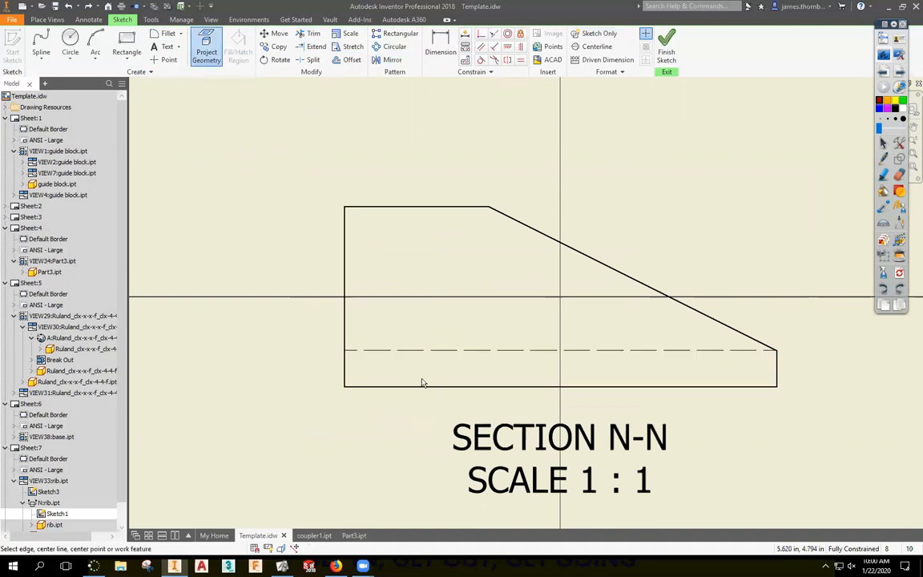
click(345, 328)
click(632, 385)
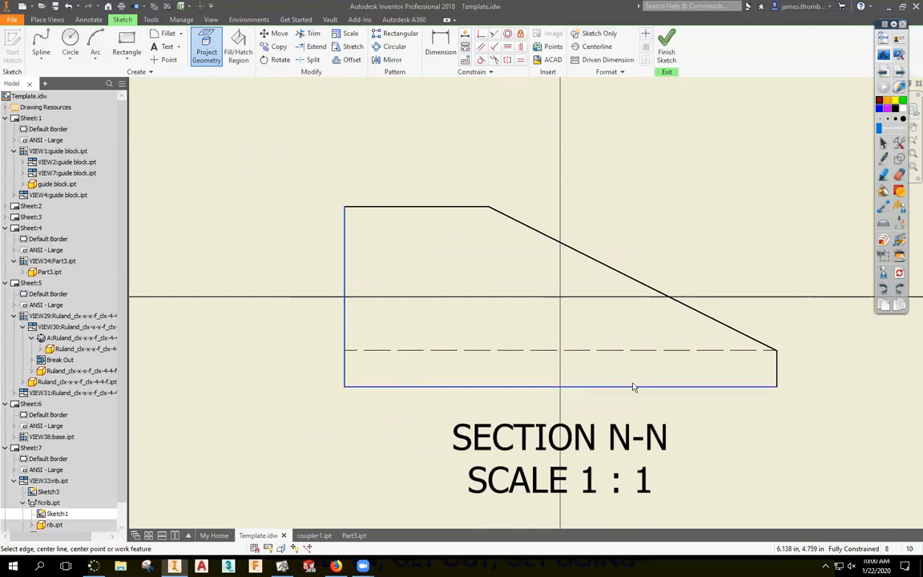
click(776, 368)
right_click(606, 162)
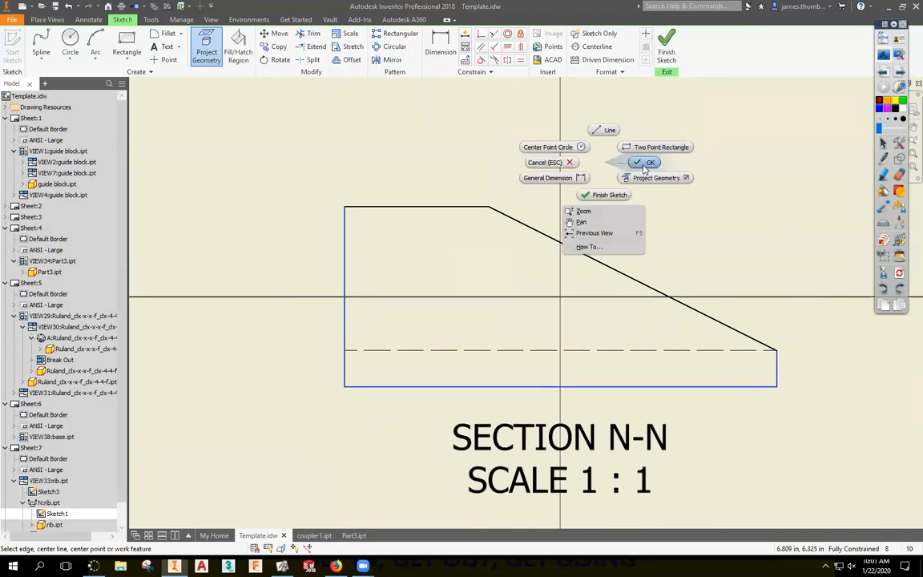
click(646, 163)
Draw a line across the base from the lower-left corner to the right corner.
click(52, 60)
click(41, 70)
click(344, 350)
click(776, 350)
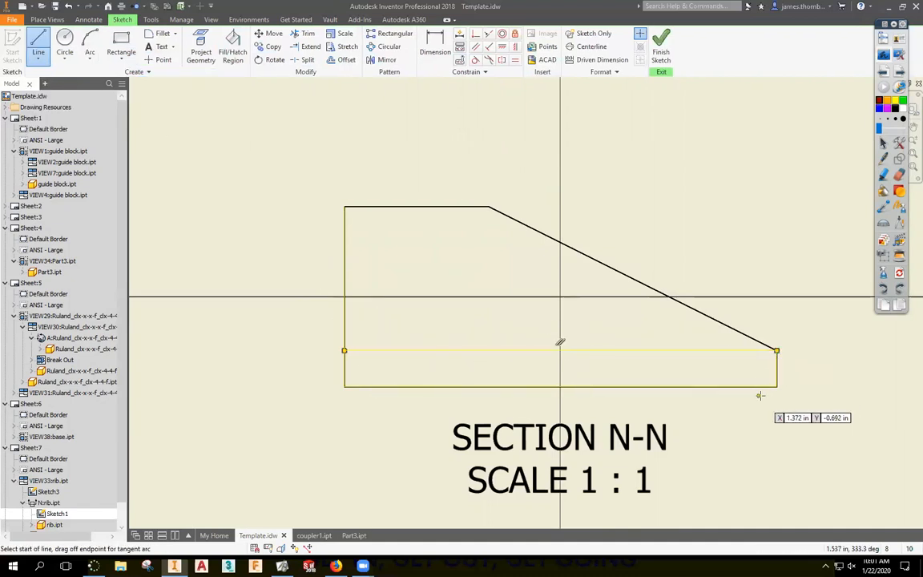
right_click(734, 279)
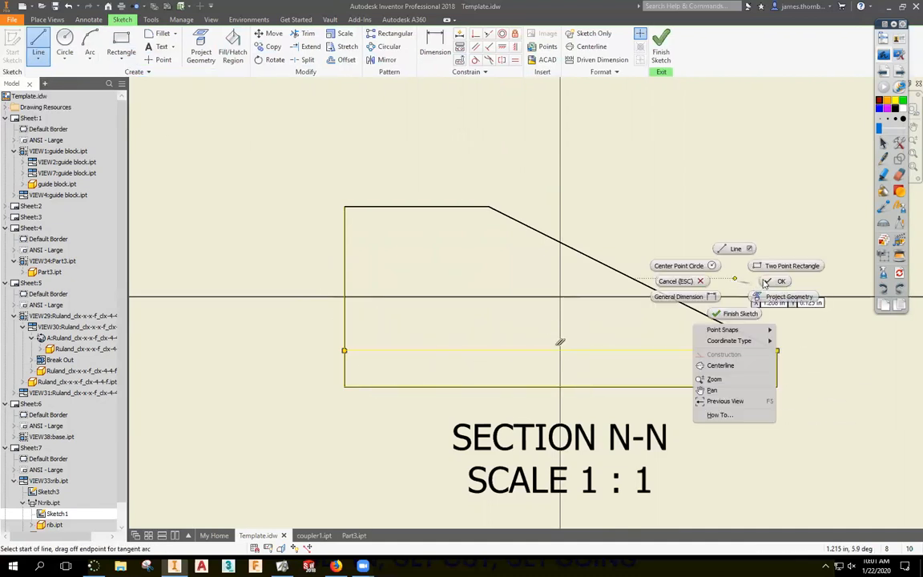
Fill the bottom strip with ANSI 31 hatching at 45° and finish the sketch.
click(229, 54)
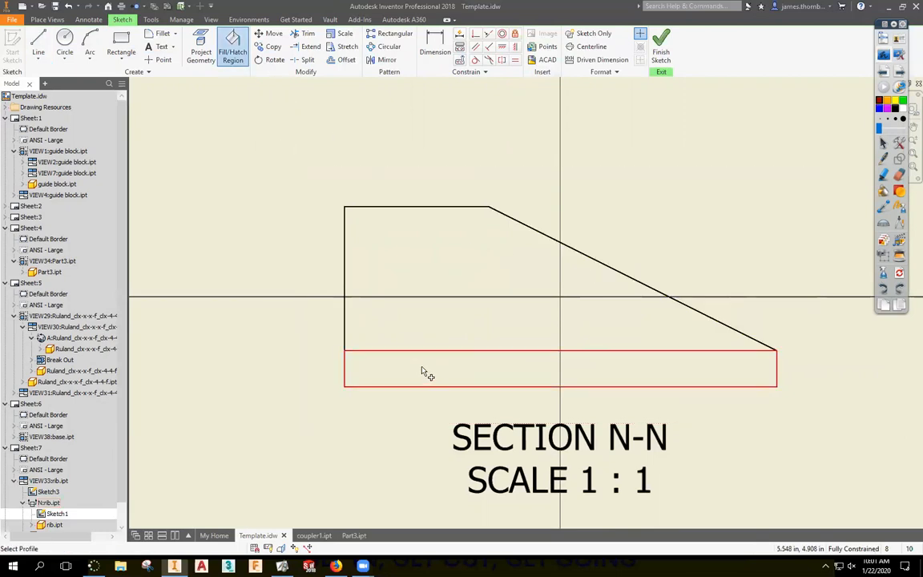
mouse_move(440, 387)
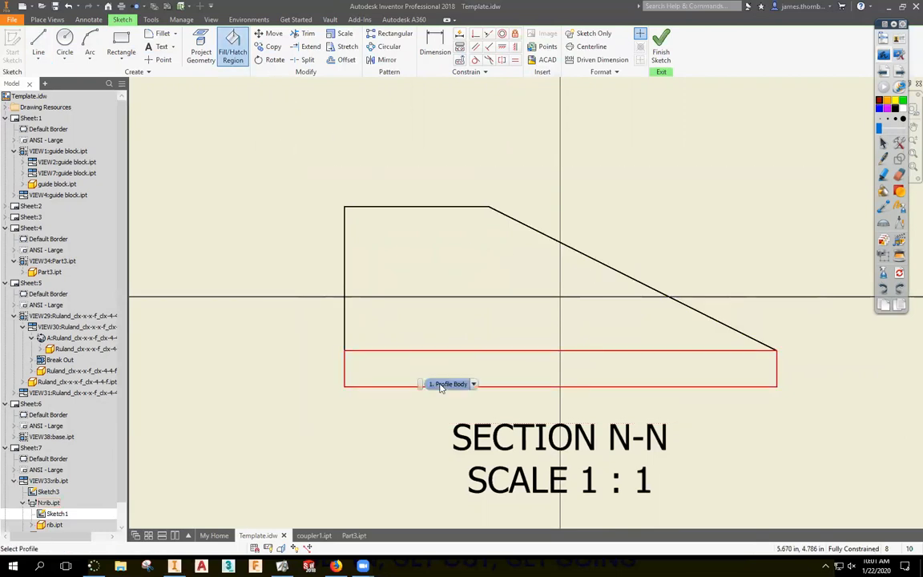
click(509, 373)
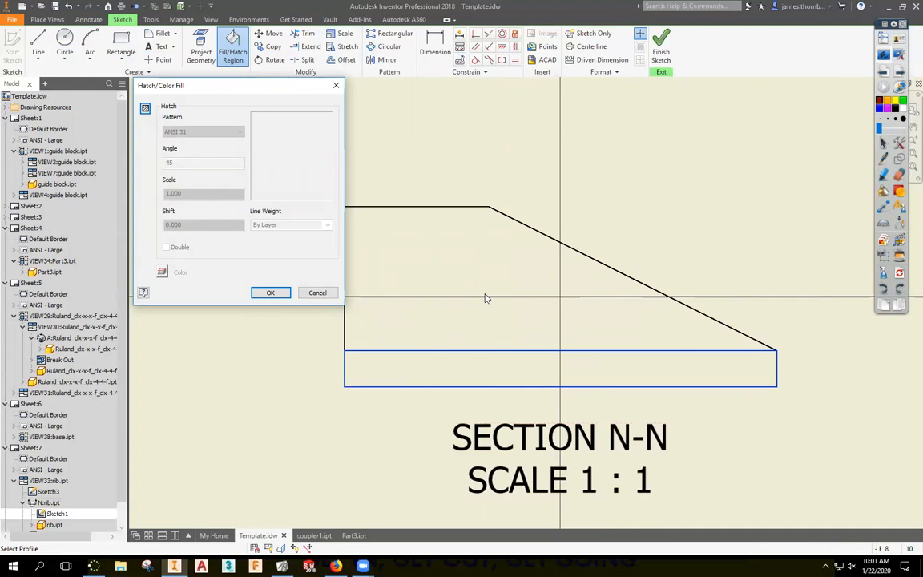
click(145, 108)
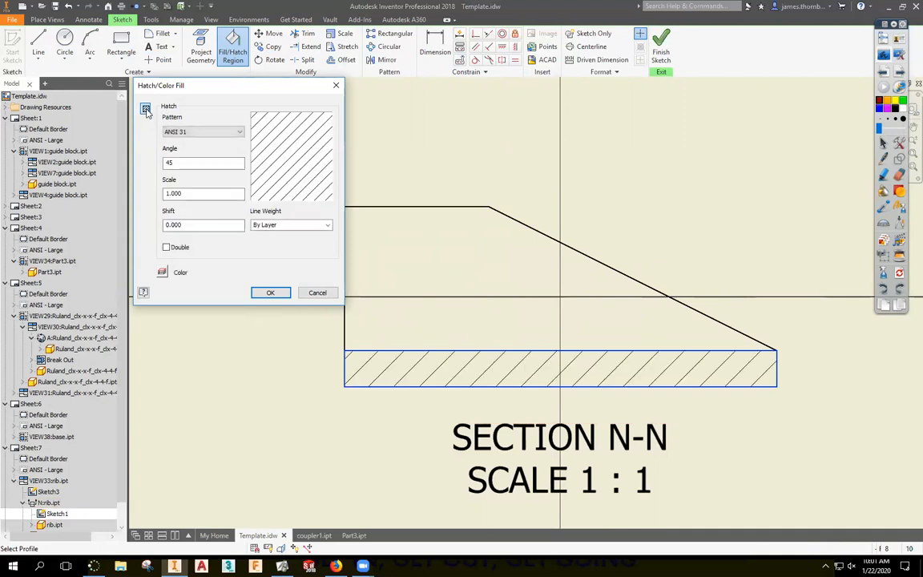
click(271, 293)
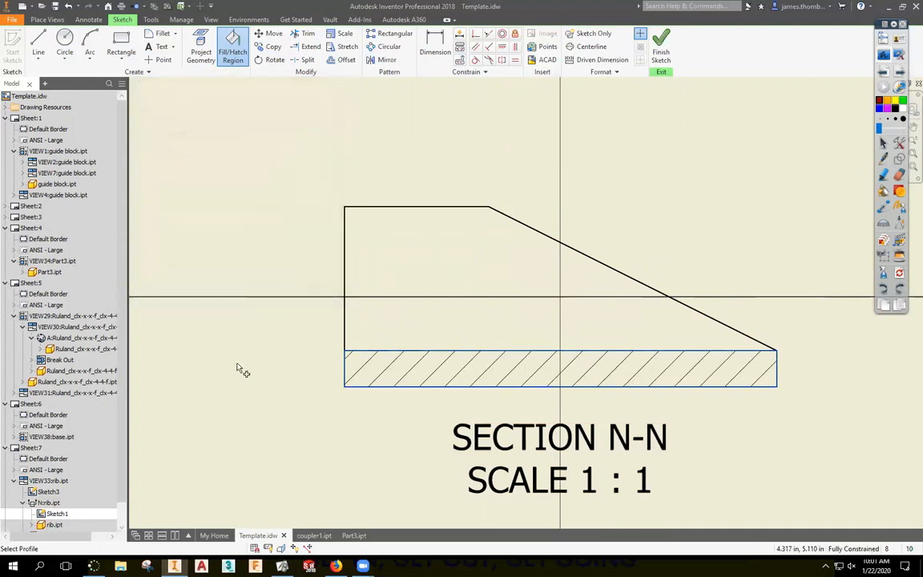
click(661, 57)
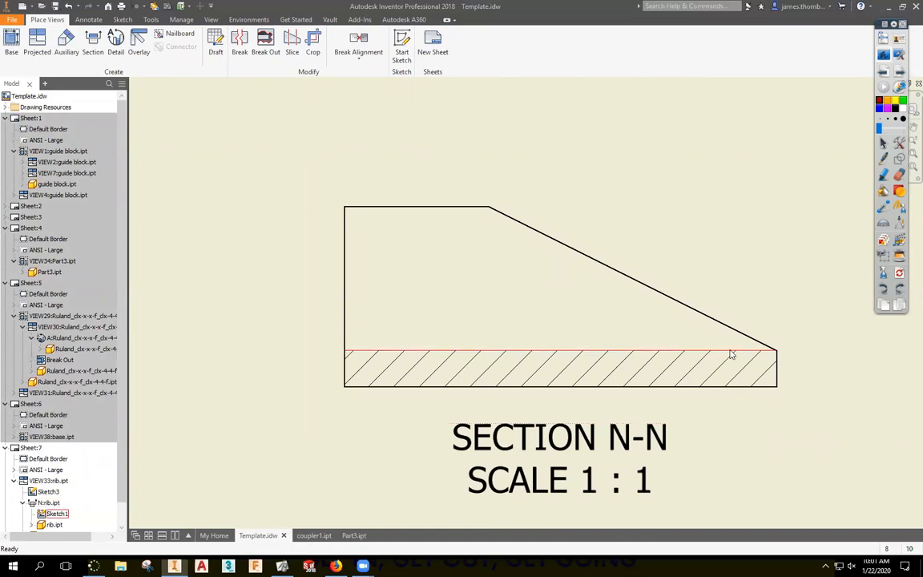
click(885, 54)
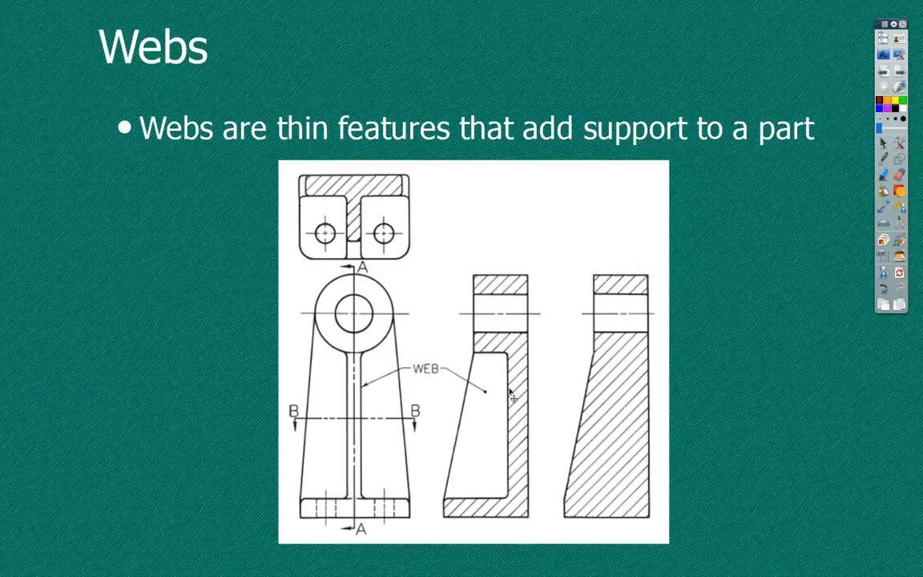
click(885, 54)
scroll(633, 327, up, 3)
middle_drag(708, 282, 694, 217)
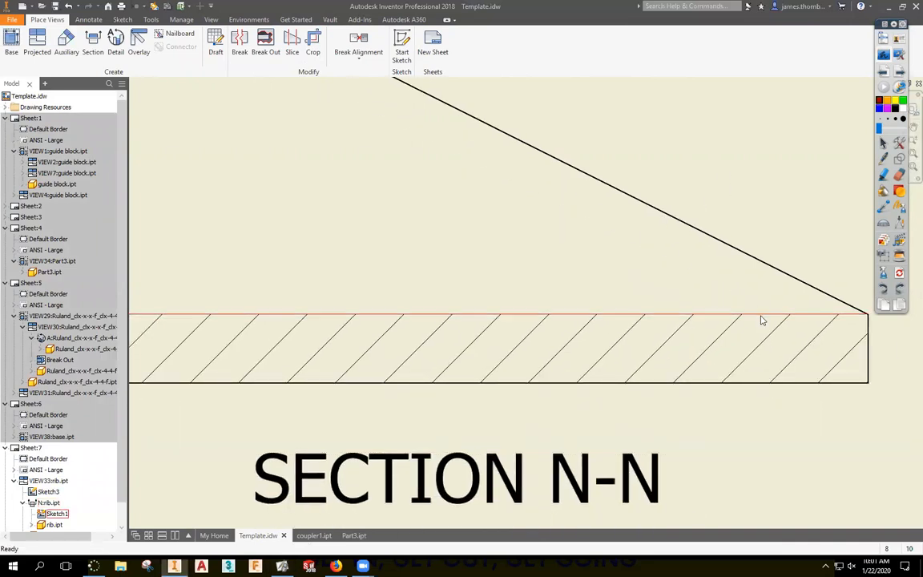
click(885, 55)
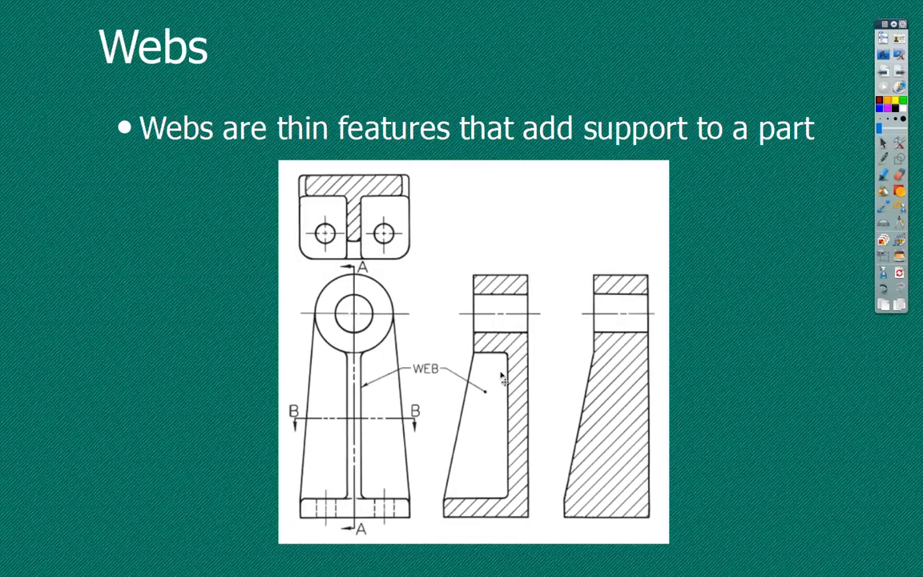
click(884, 57)
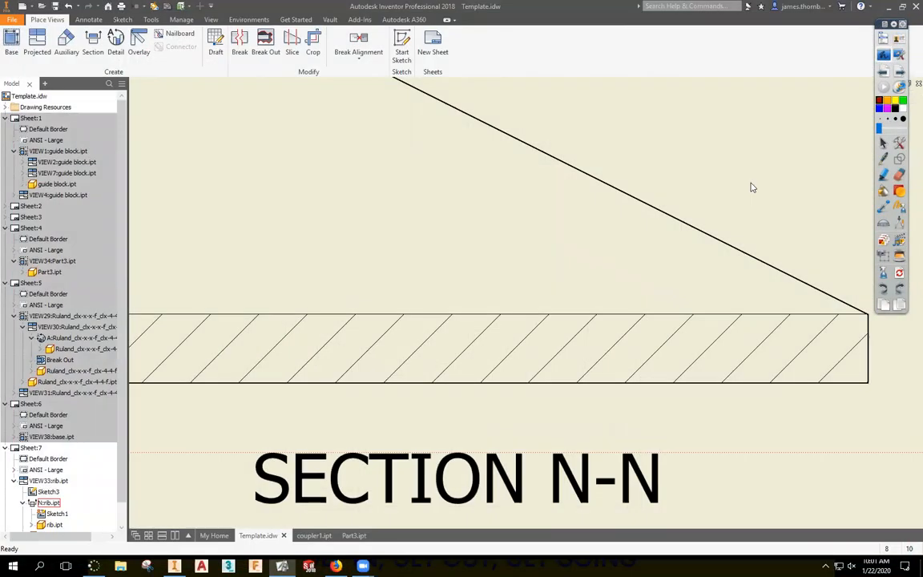
right_click(663, 317)
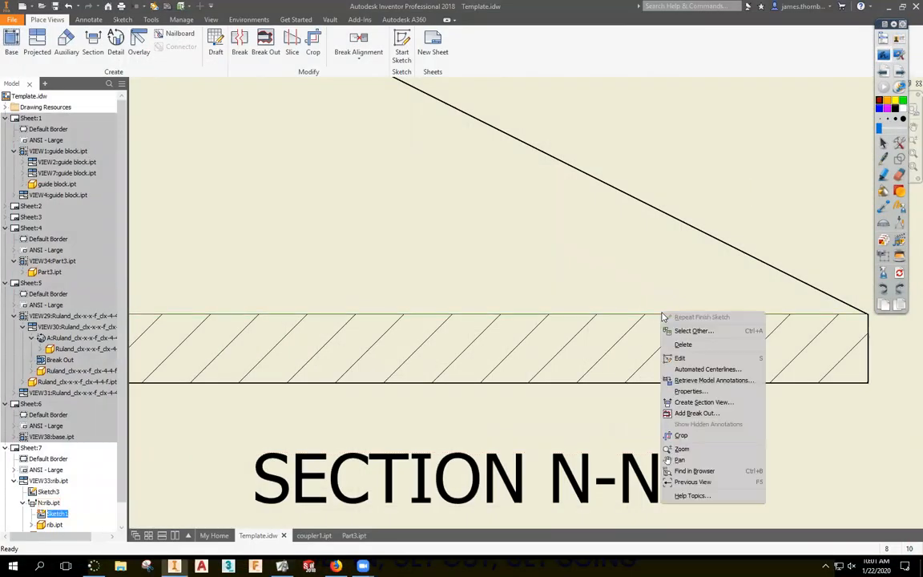
Set the sketched dividing line's line weight to 0.028 in.
click(690, 392)
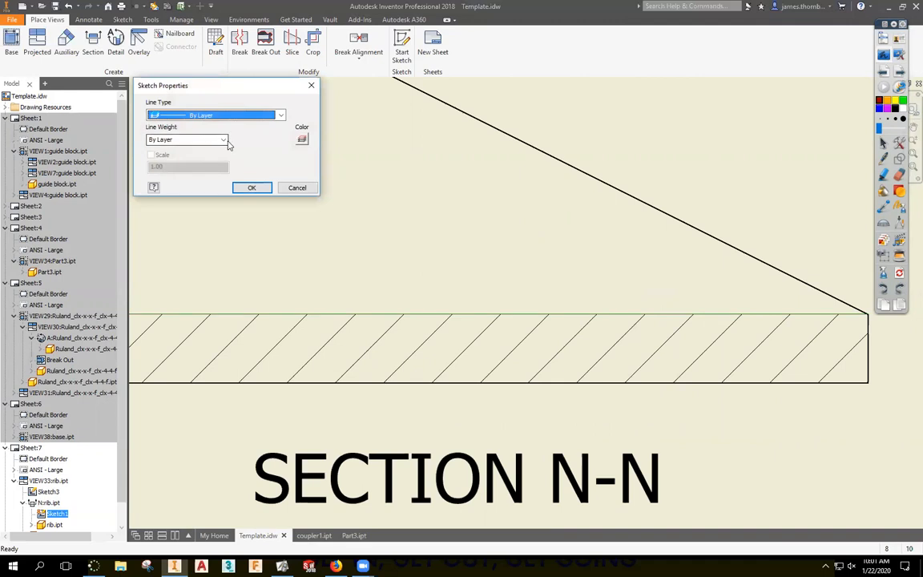
click(225, 141)
click(158, 179)
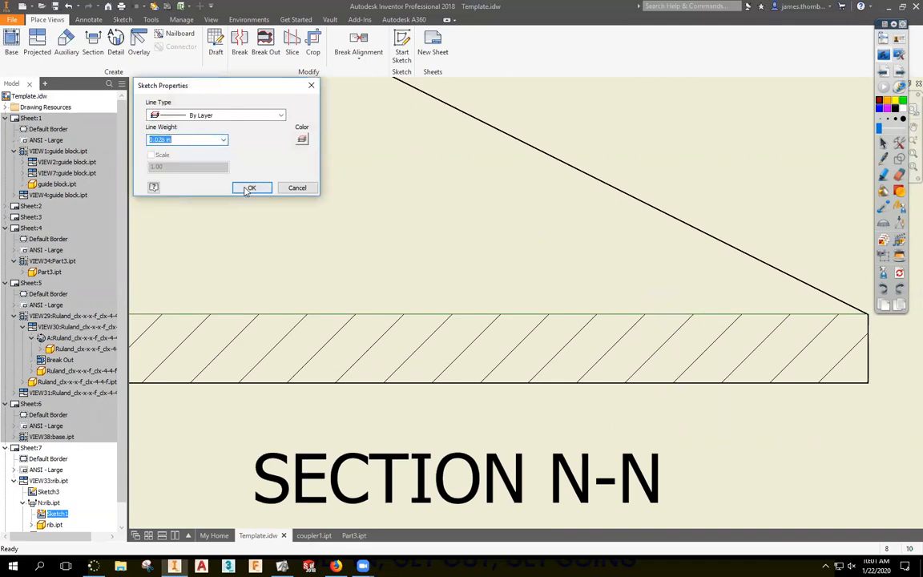
click(249, 189)
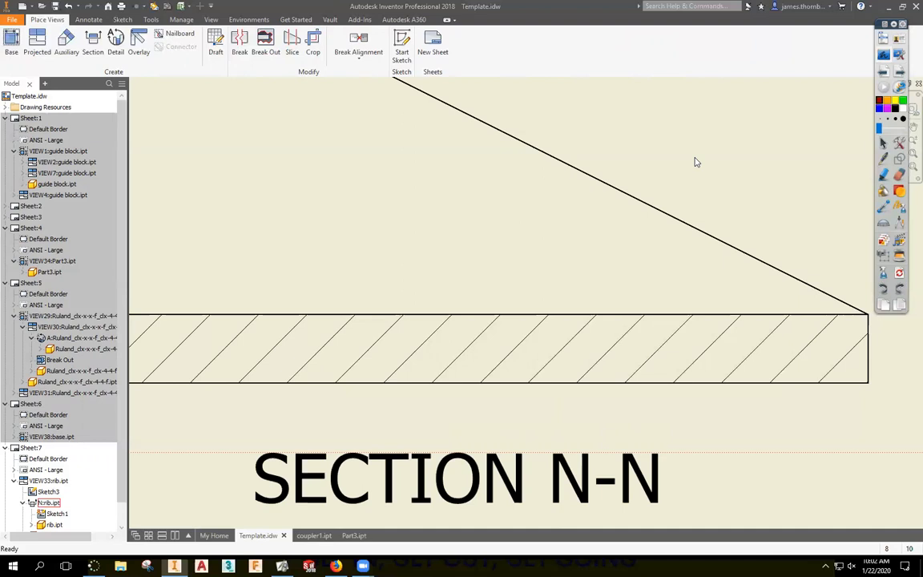
Step through the Webs and Aligned Section slides, then return to the Inventor drawing.
scroll(638, 220, down, 5)
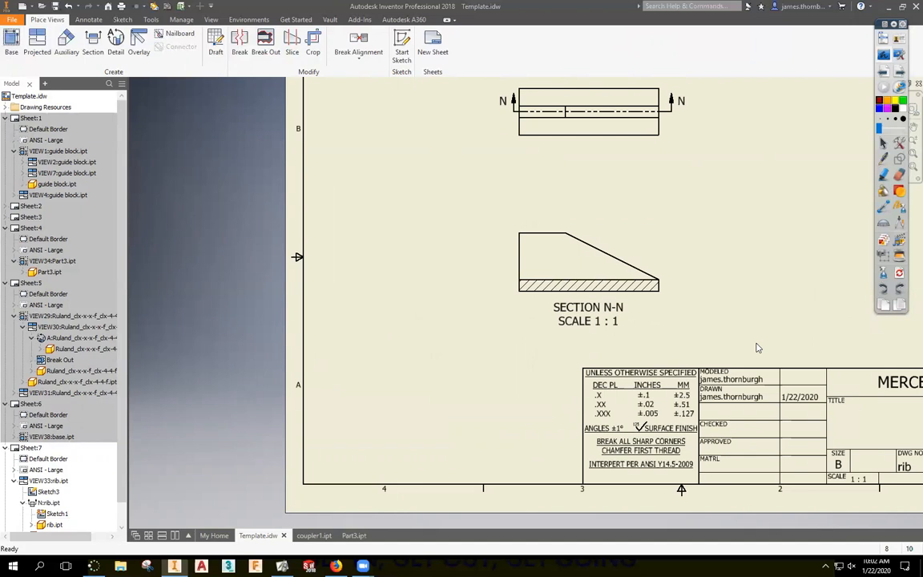
click(882, 61)
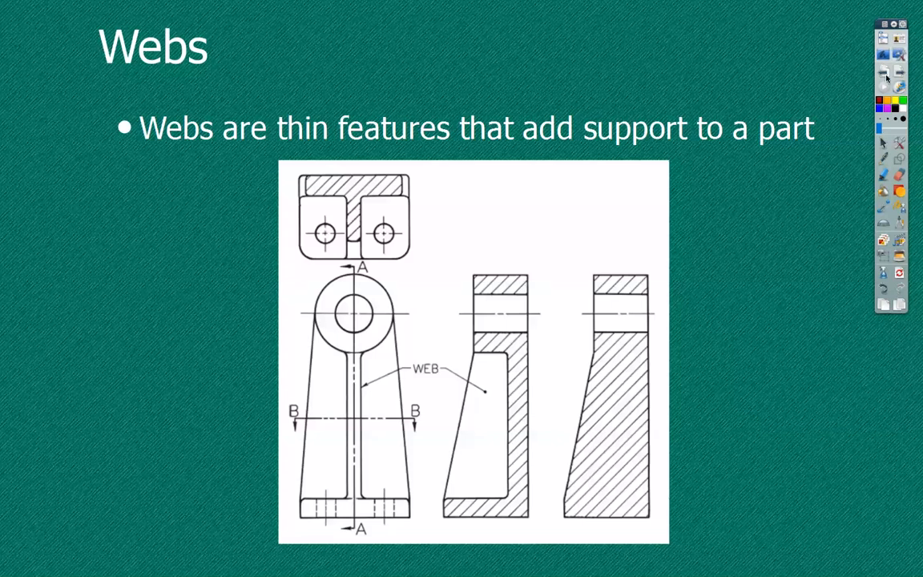
click(900, 75)
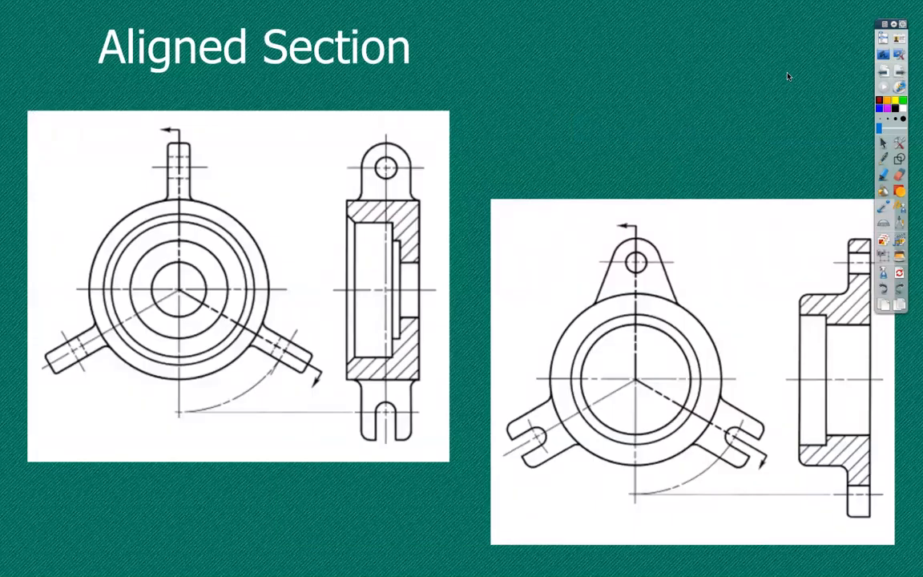
click(883, 55)
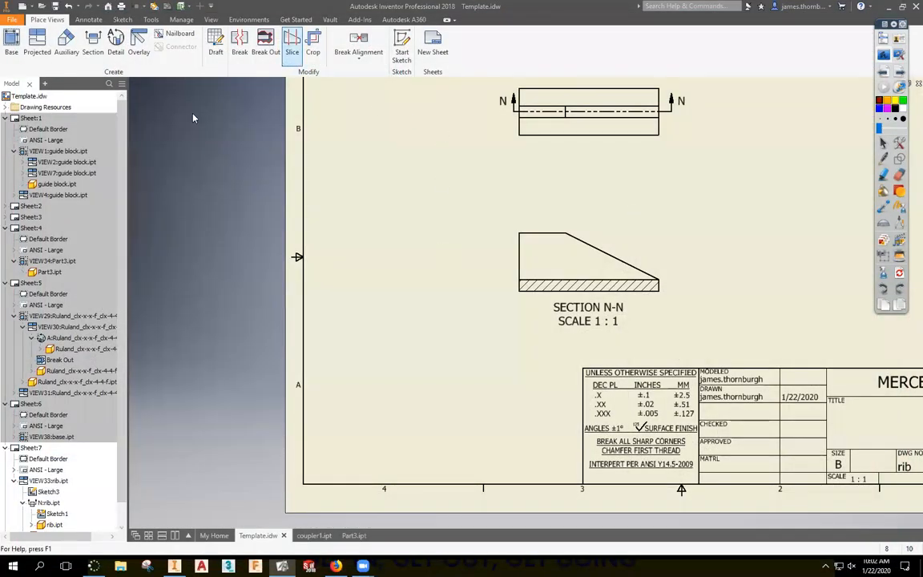
Switch to Sheet 6 and project a trial side view right of the base view.
double_click(30, 404)
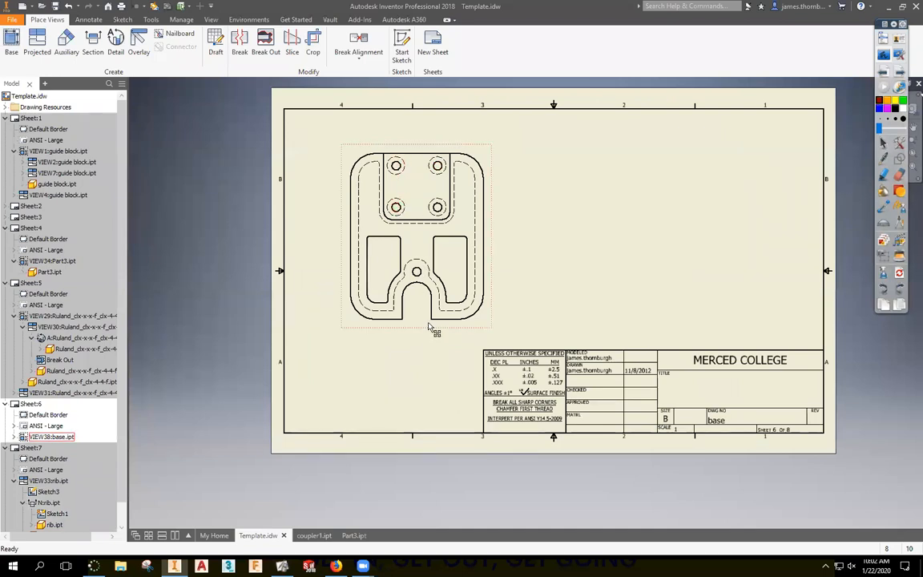
key(p)
click(479, 244)
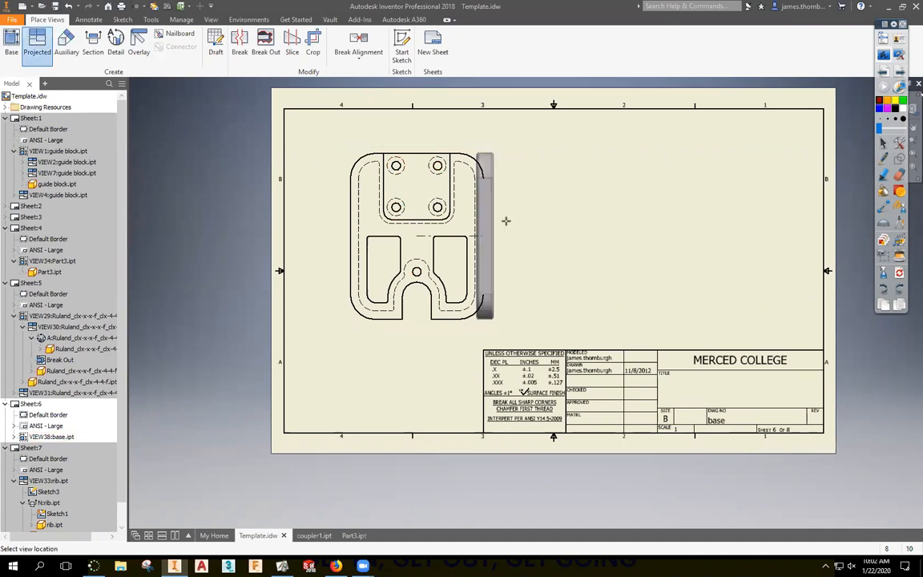
click(543, 236)
right_click(525, 261)
click(538, 266)
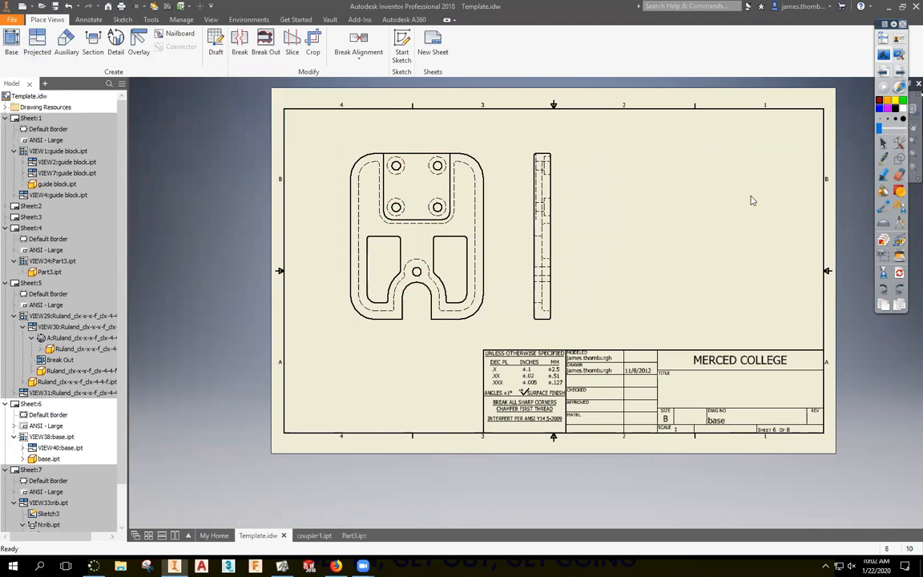
Delete the trial projected side view.
click(556, 168)
key(Delete)
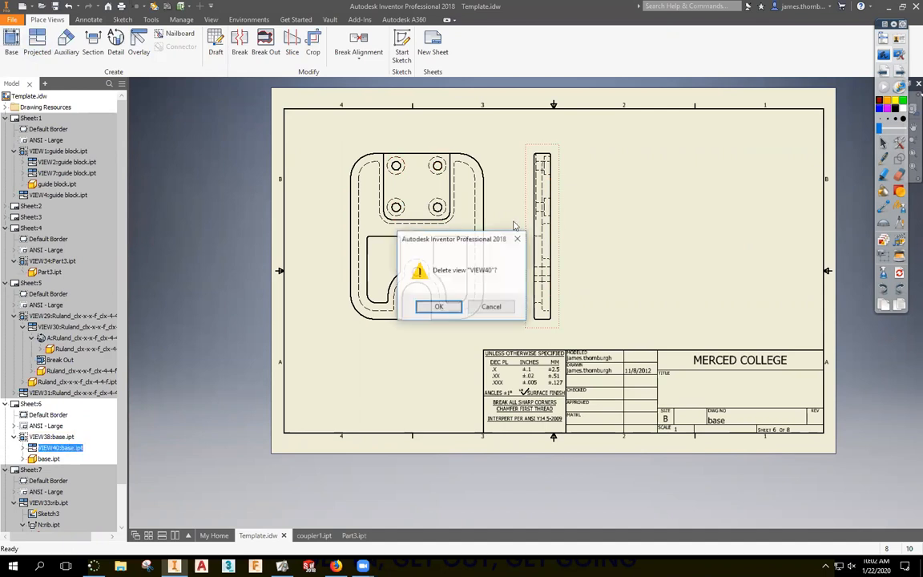
key(Return)
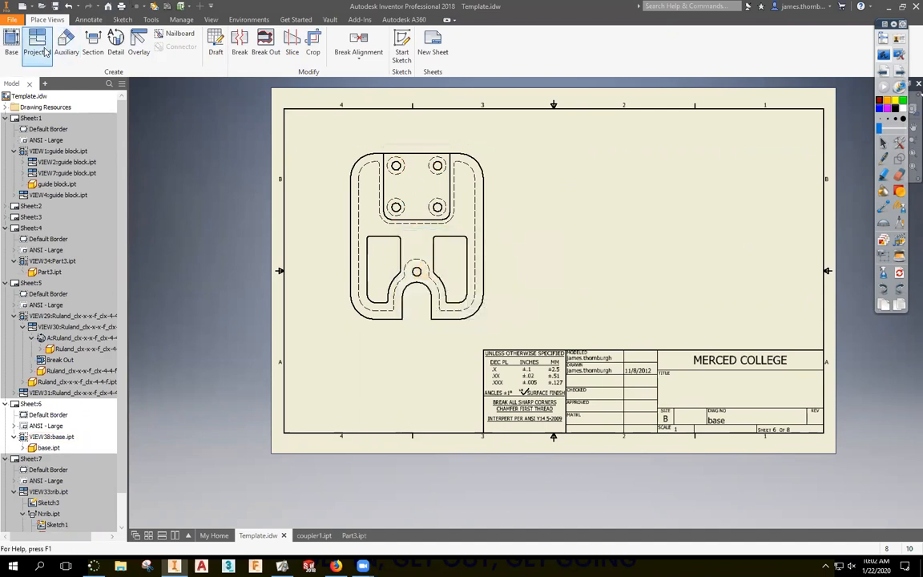
Cut offset section P-P along a stepped line through the holes, placed right of the base view.
click(93, 42)
click(408, 162)
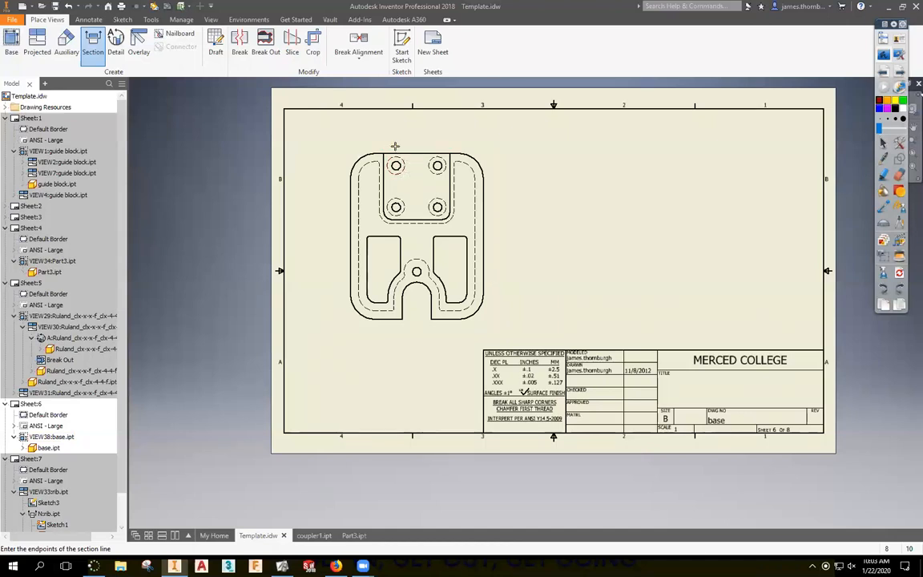
click(396, 145)
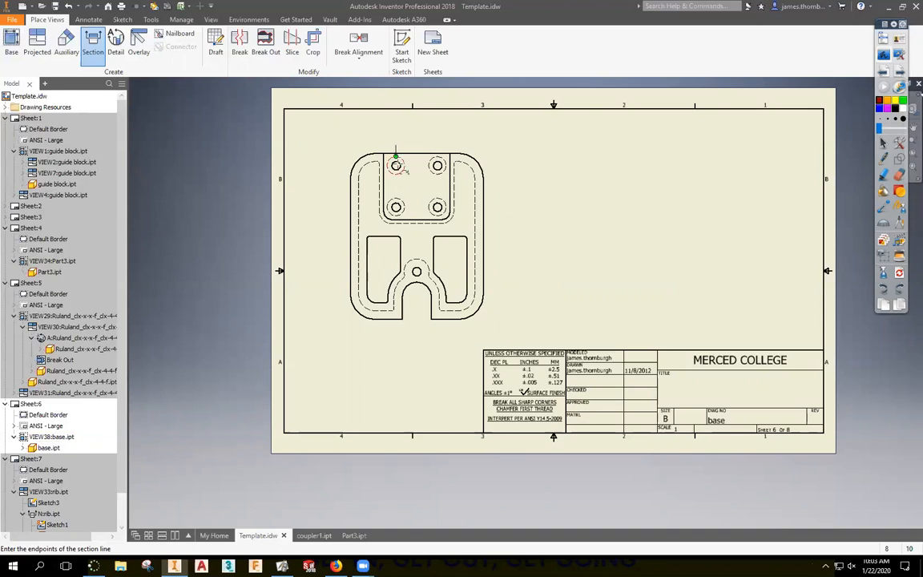
click(396, 231)
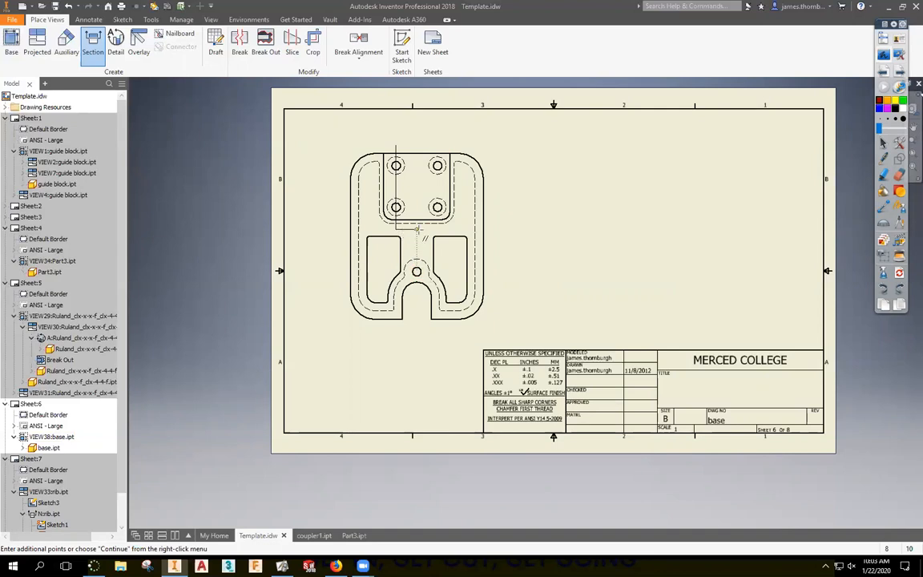
click(417, 231)
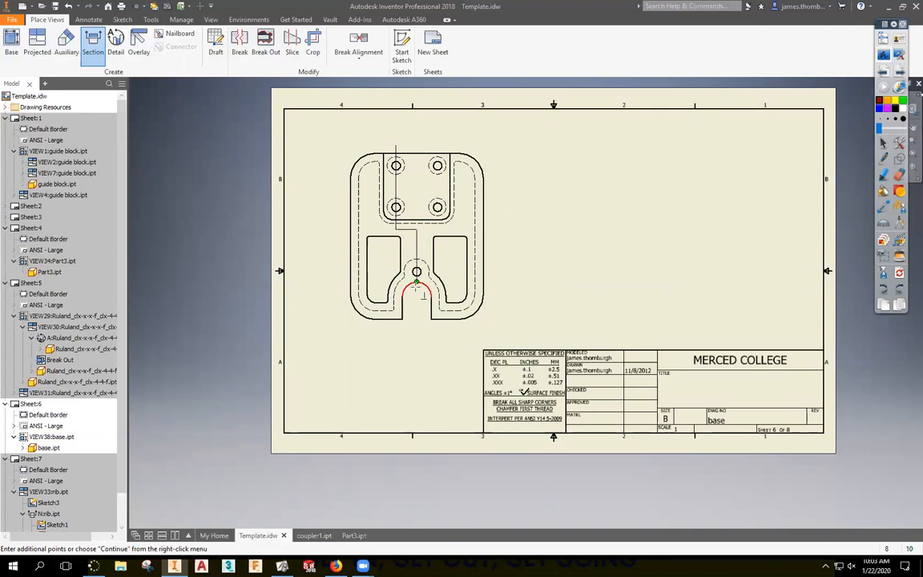
click(414, 328)
right_click(492, 327)
click(553, 330)
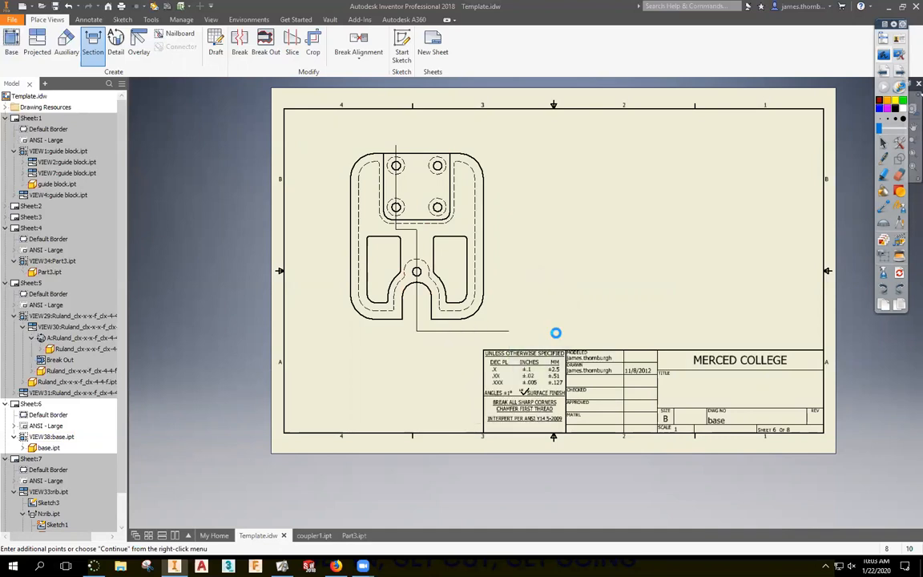
click(588, 234)
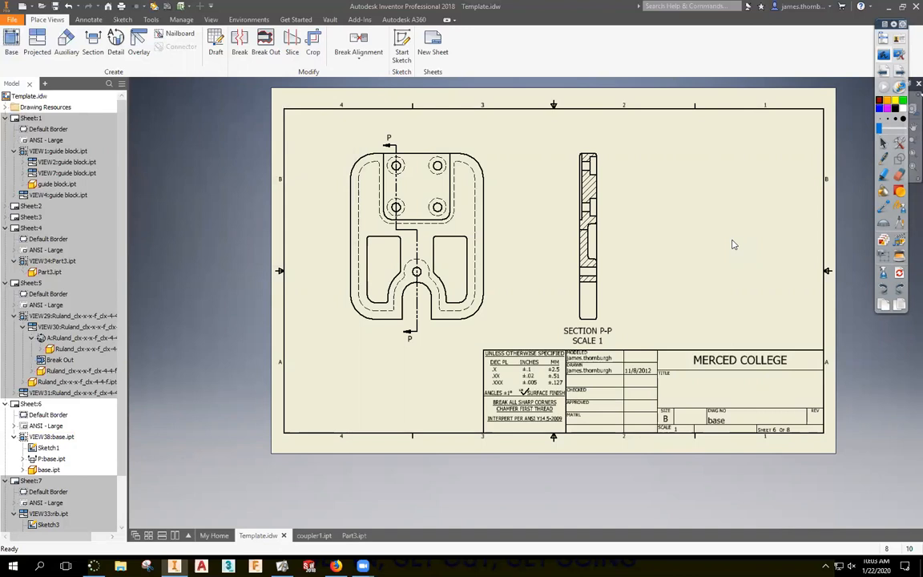
scroll(561, 201, up, 5)
scroll(539, 201, down, 4)
scroll(529, 200, up, 3)
middle_drag(529, 199, 604, 199)
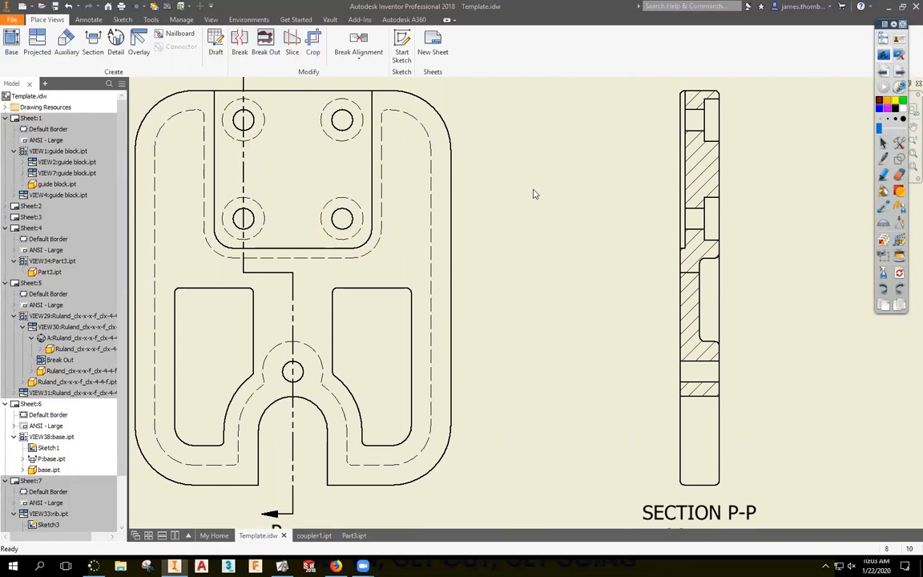
click(883, 55)
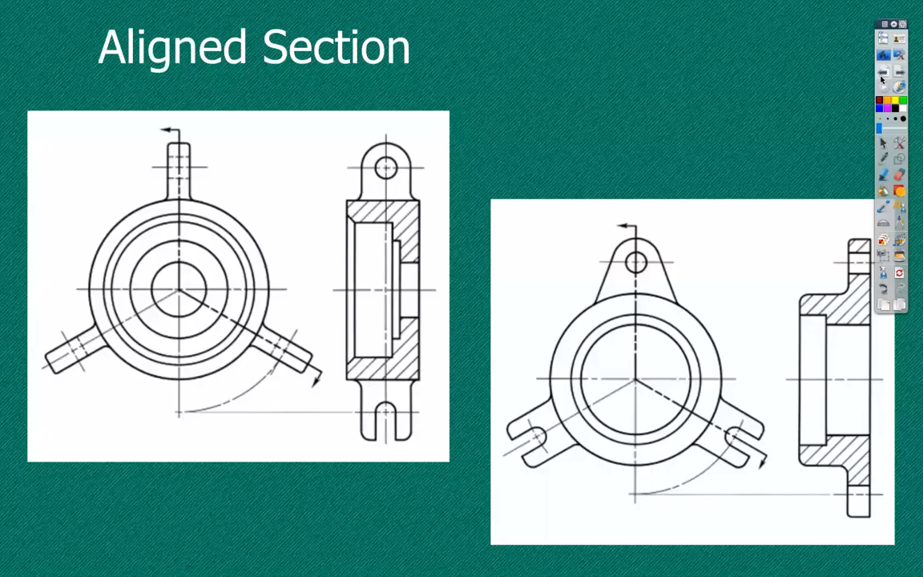
click(883, 73)
click(883, 73)
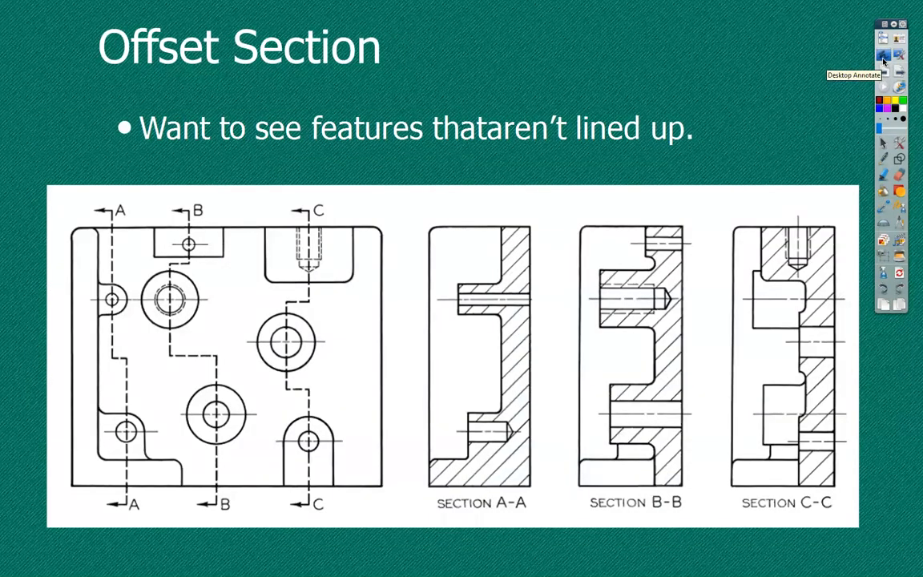
click(883, 54)
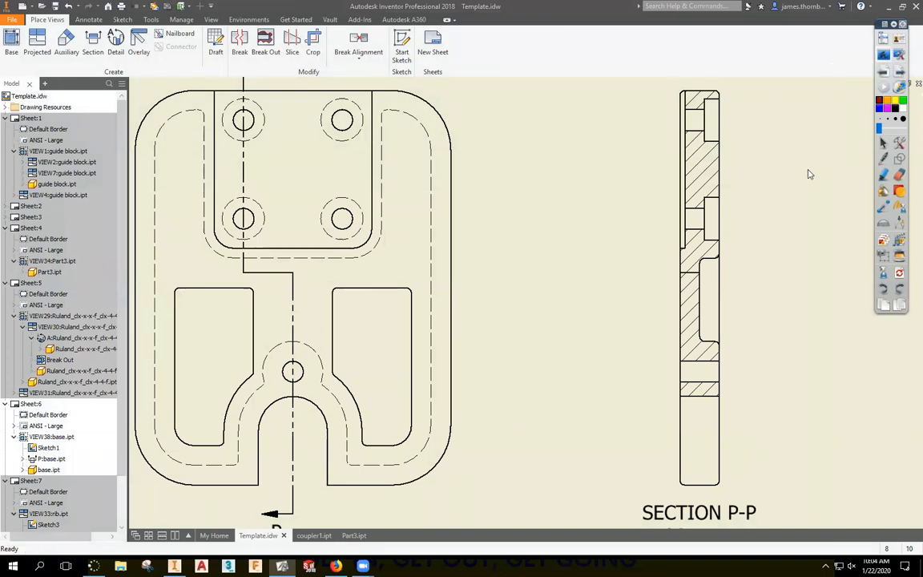
scroll(808, 174, down, 5)
Project an isometric view from section P-P at the upper right.
scroll(758, 175, up, 2)
middle_drag(759, 175, 696, 190)
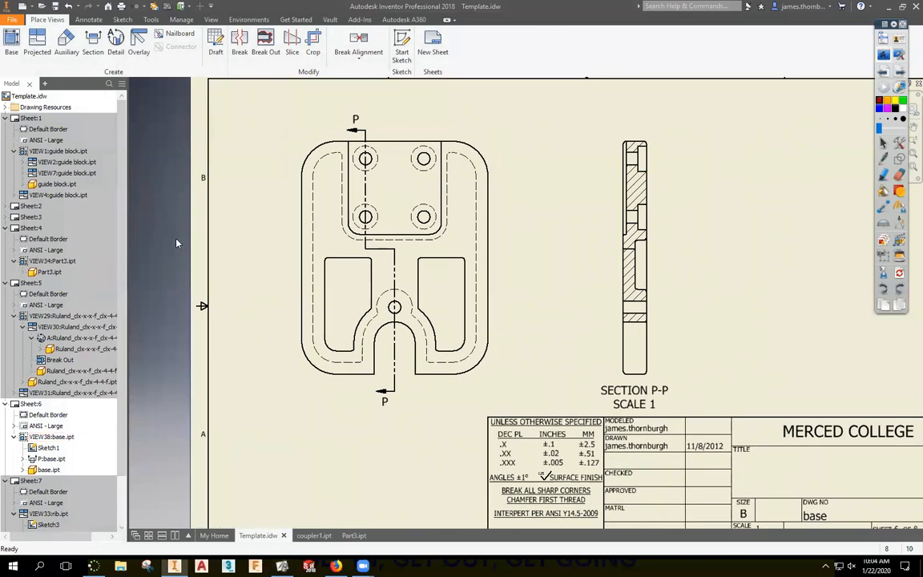
click(37, 44)
click(635, 216)
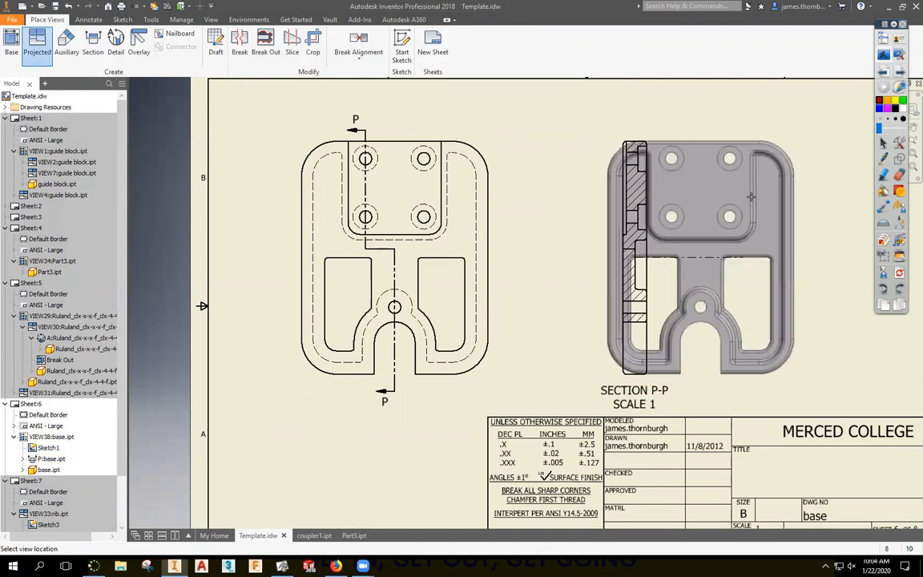
click(831, 158)
right_click(831, 158)
click(868, 159)
Move the isometric view lower on the sheet and deselect it.
middle_drag(726, 227, 665, 285)
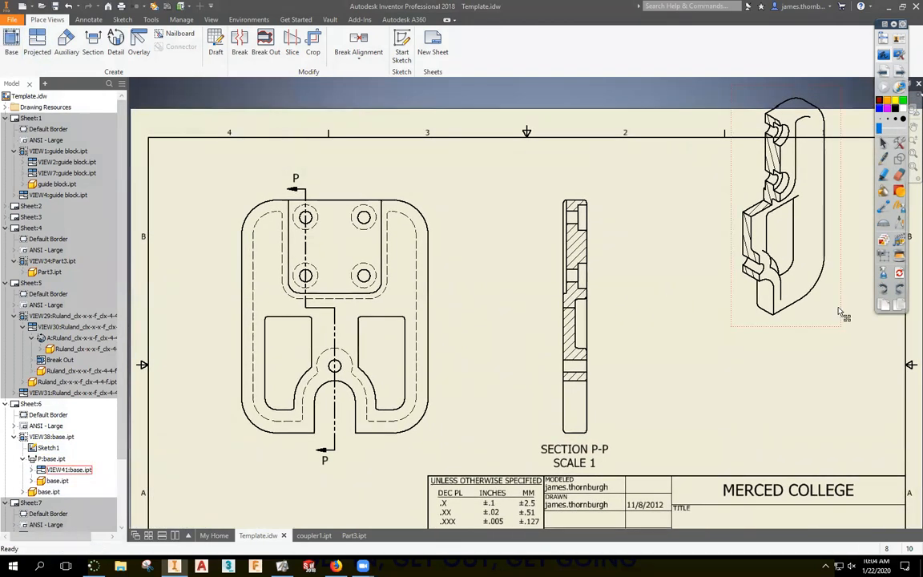
drag(818, 329, 791, 399)
scroll(641, 268, up, 4)
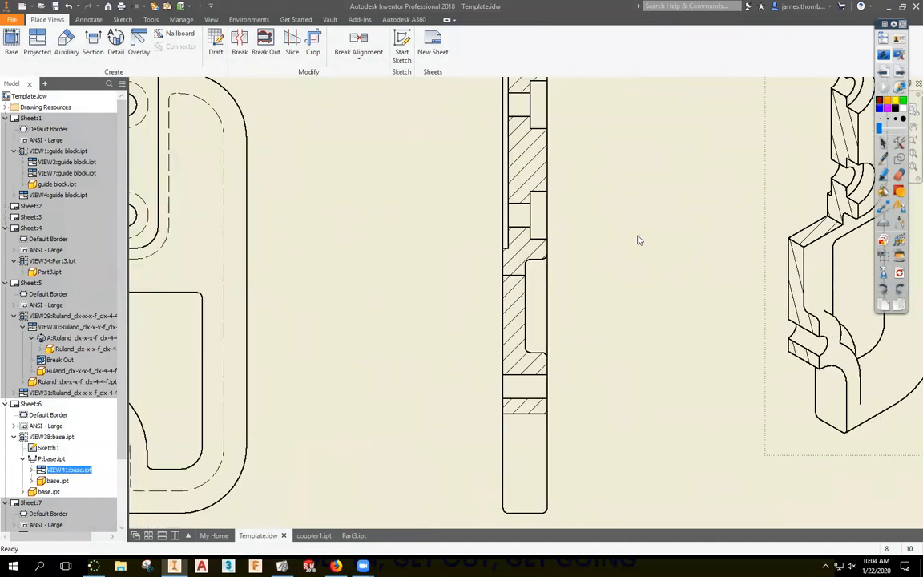
scroll(617, 245, down, 3)
scroll(649, 433, down, 2)
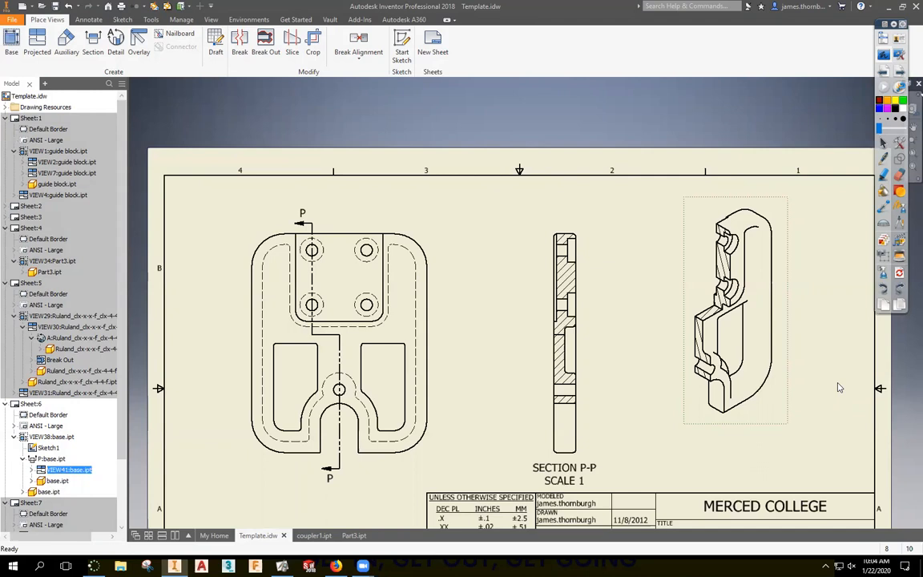
scroll(791, 469, down, 2)
scroll(794, 440, up, 3)
middle_drag(794, 440, 801, 399)
click(853, 417)
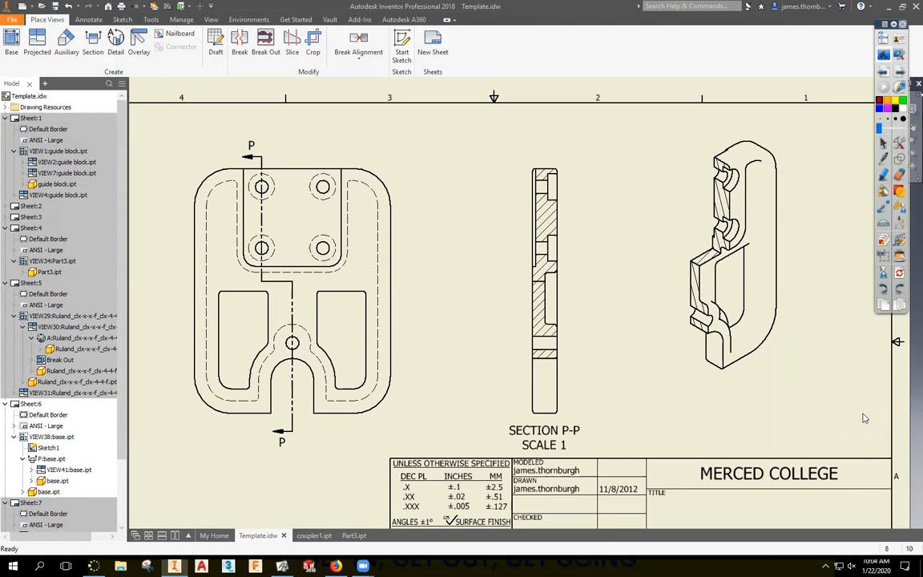
Switch the isometric view off the base style and give it a shaded style.
double_click(789, 274)
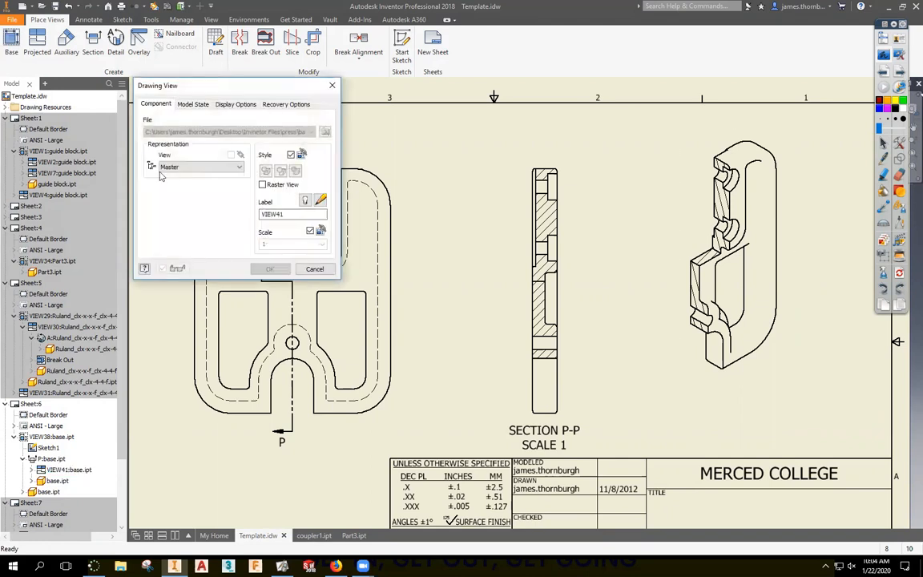
click(290, 155)
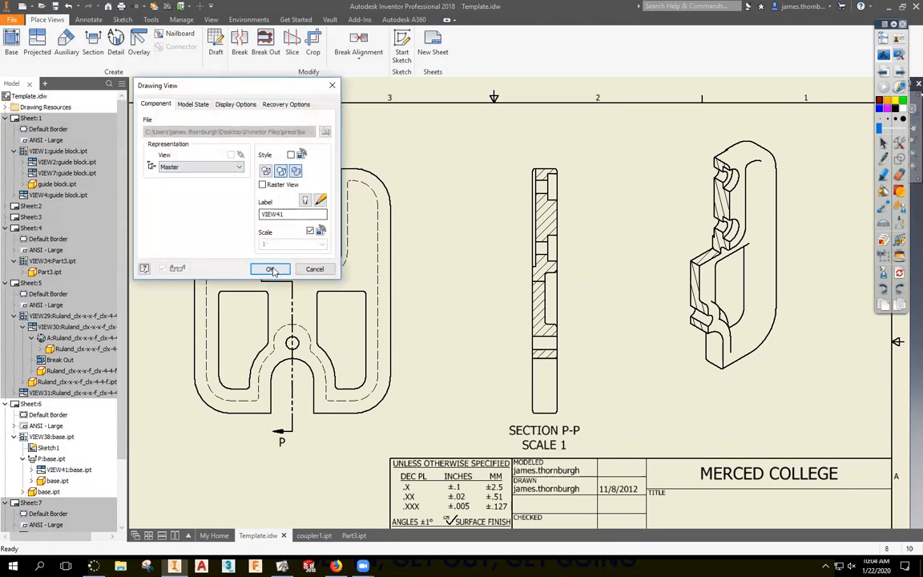
click(271, 269)
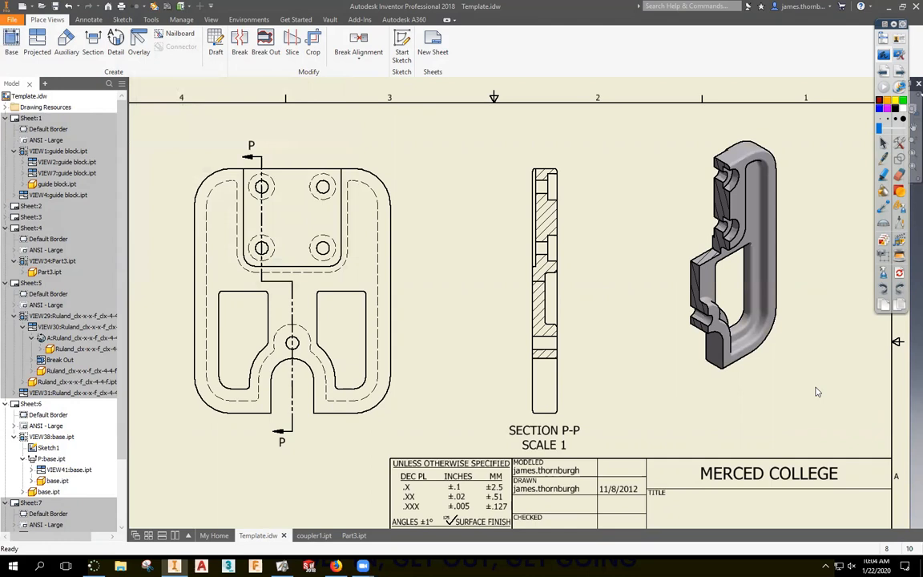
Turn on tangent edges for the isometric view.
double_click(775, 360)
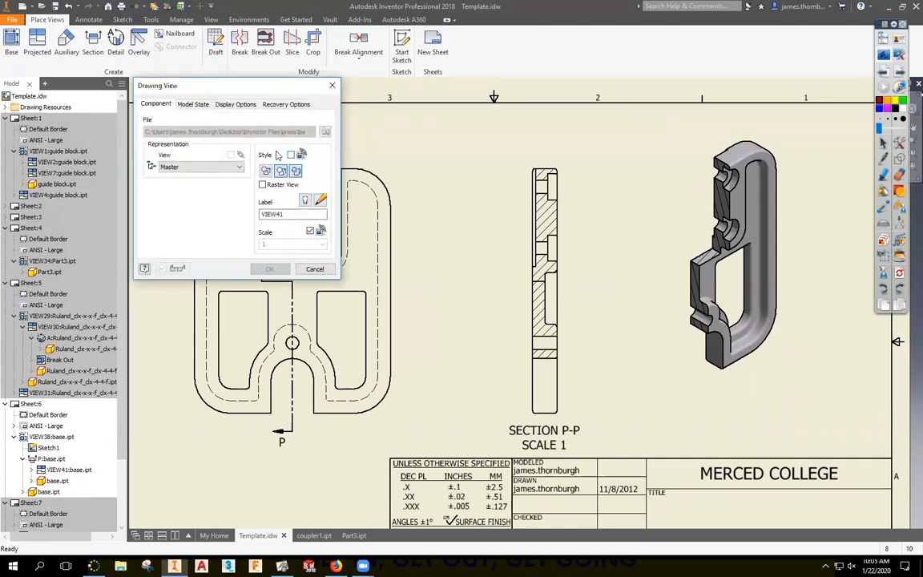
click(193, 104)
click(237, 105)
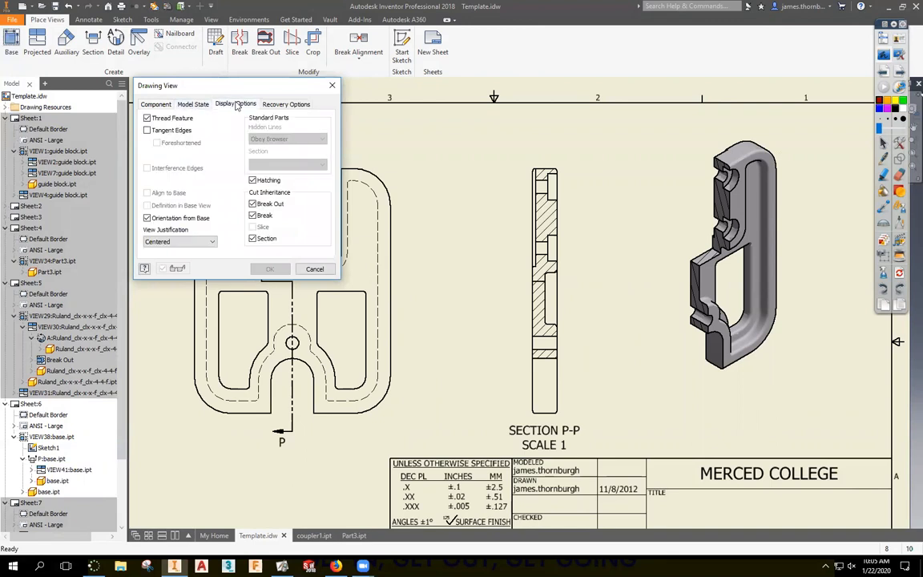
click(147, 129)
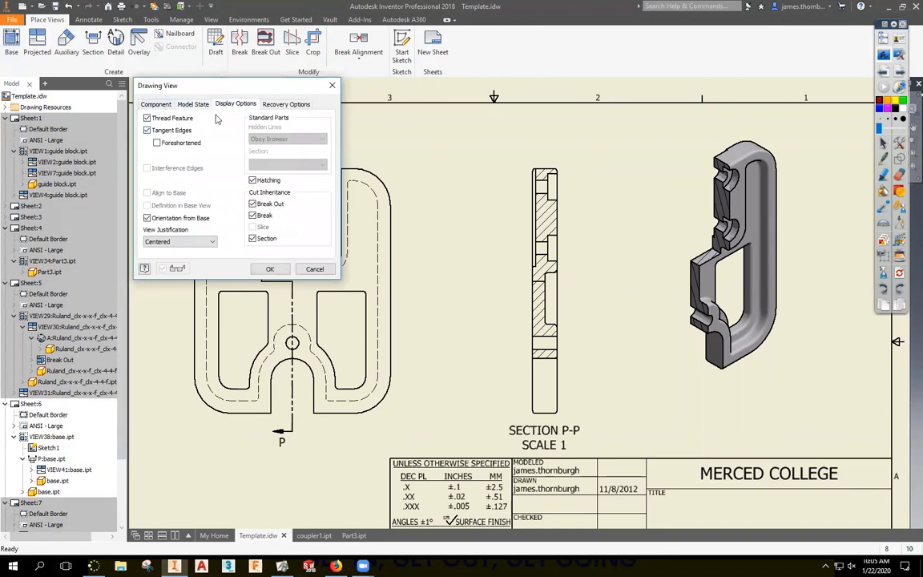
click(145, 102)
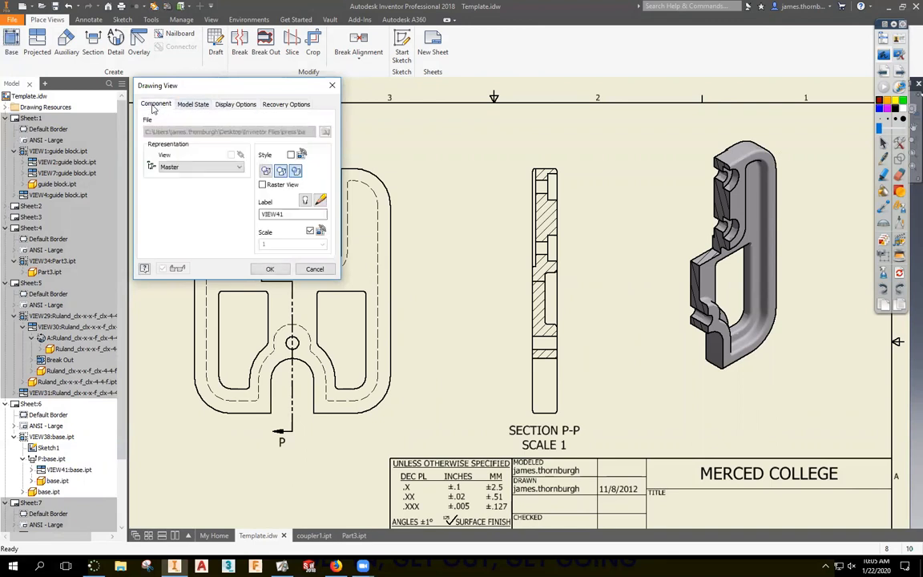
click(232, 105)
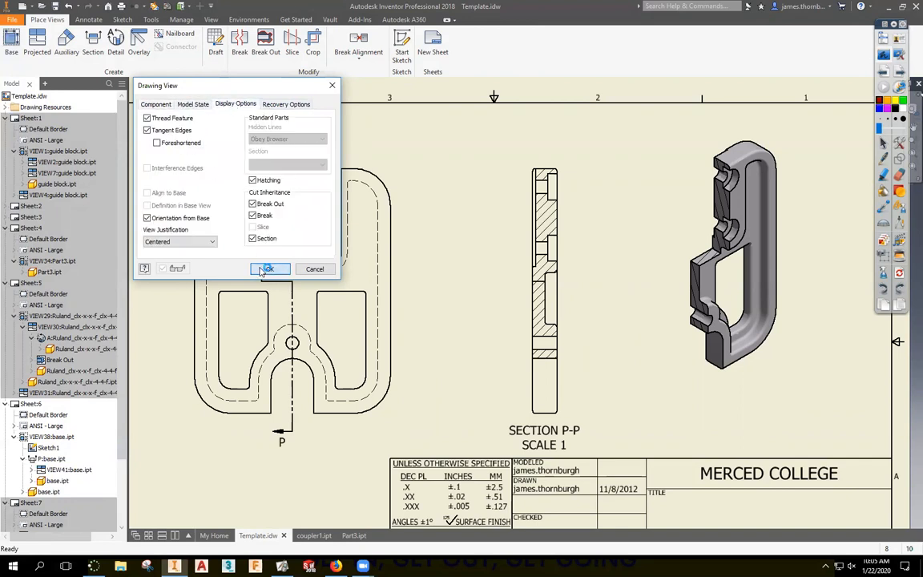
click(266, 269)
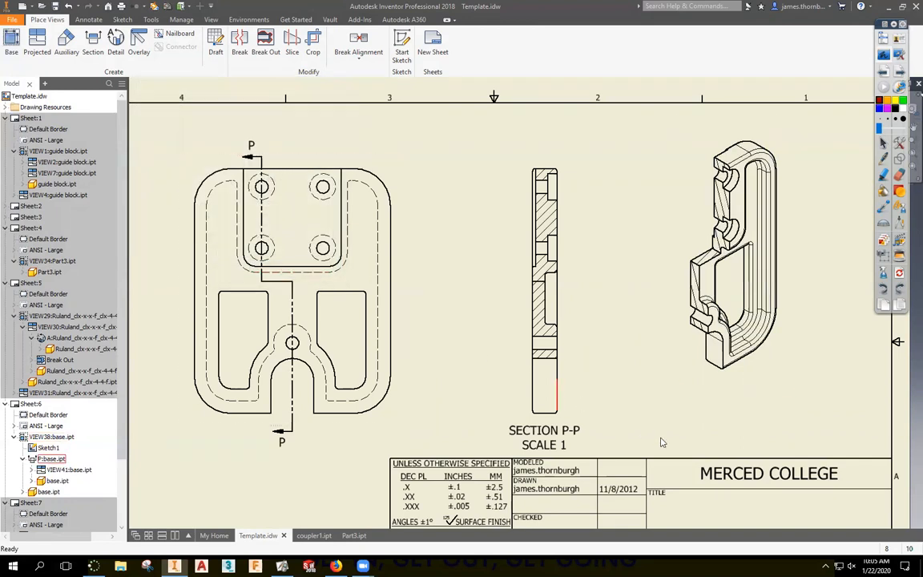
Make the isometric view's tangent edges foreshortened.
double_click(773, 362)
click(233, 104)
click(157, 143)
click(269, 269)
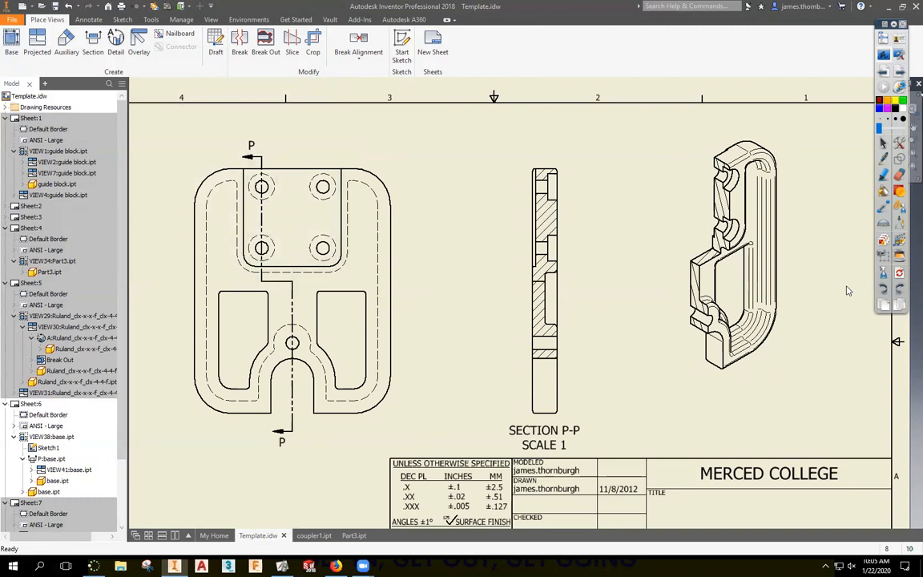
Review the isometric view's display options and confirm it as shaded.
double_click(783, 298)
click(218, 105)
click(147, 130)
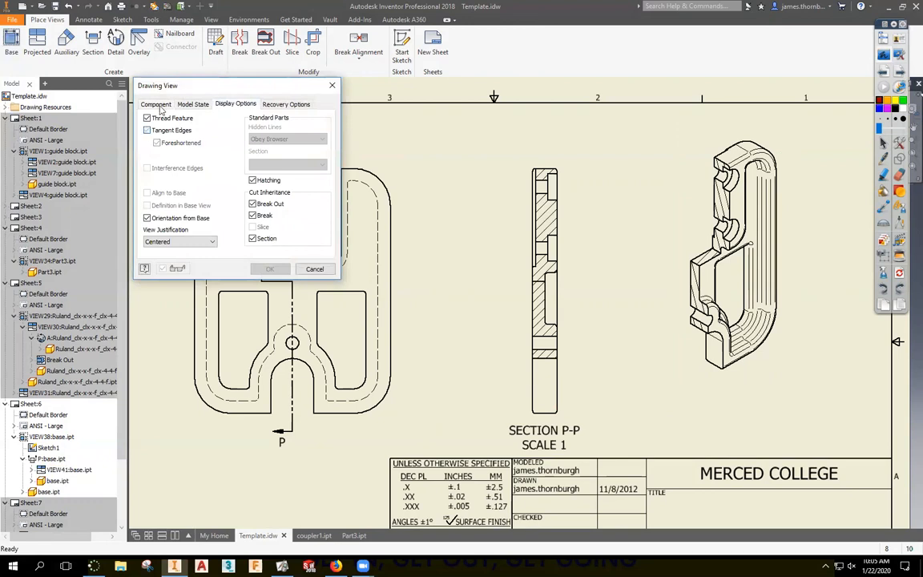
click(163, 107)
click(267, 154)
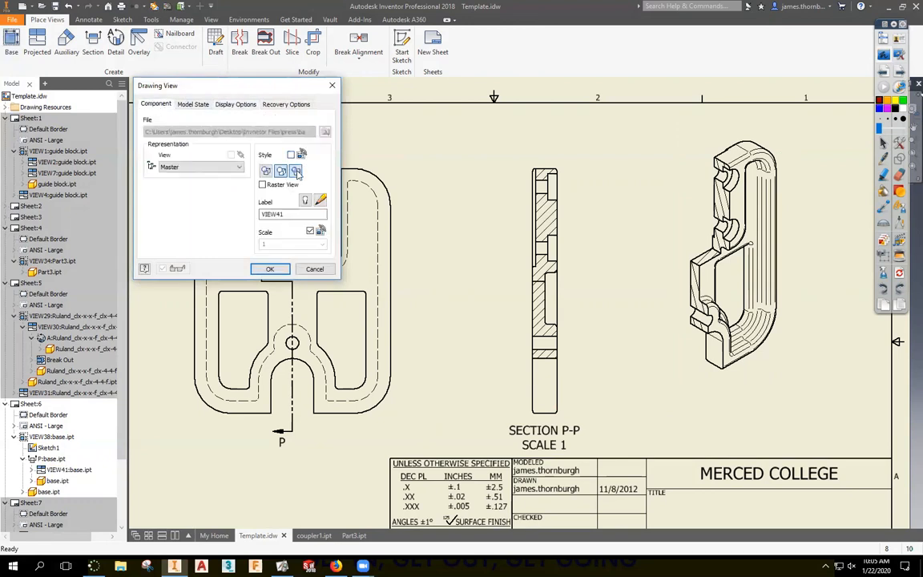
click(269, 269)
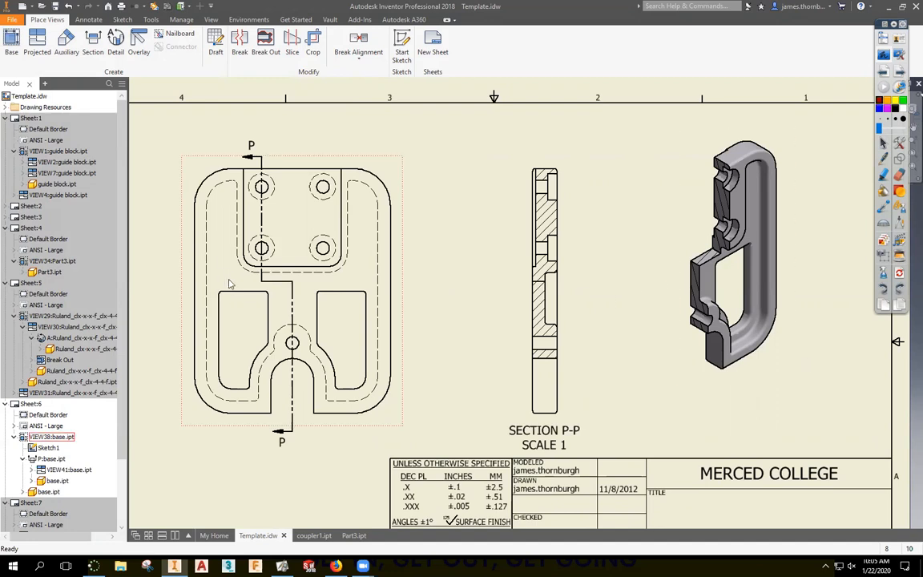
Draw a vertical cutting line through the plate and place section view R-R beside it.
click(93, 44)
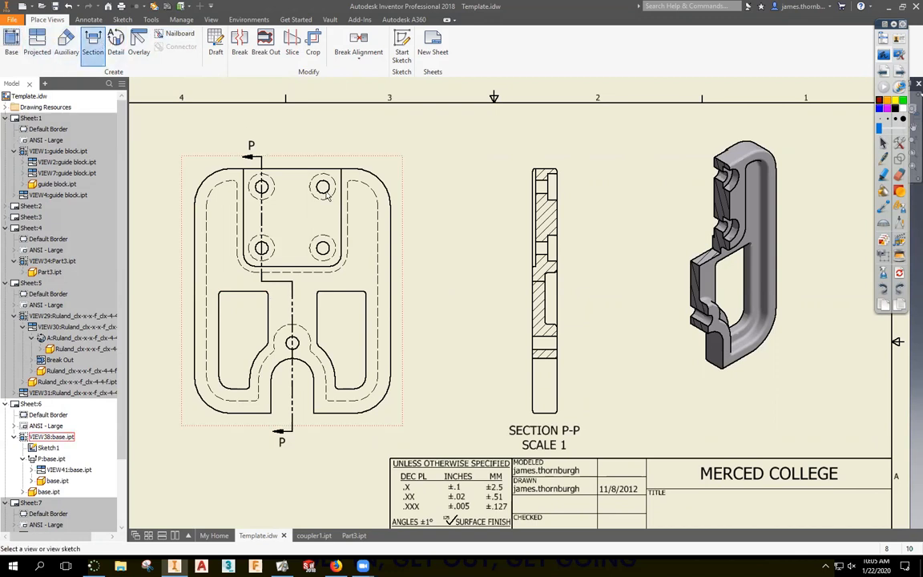
click(291, 152)
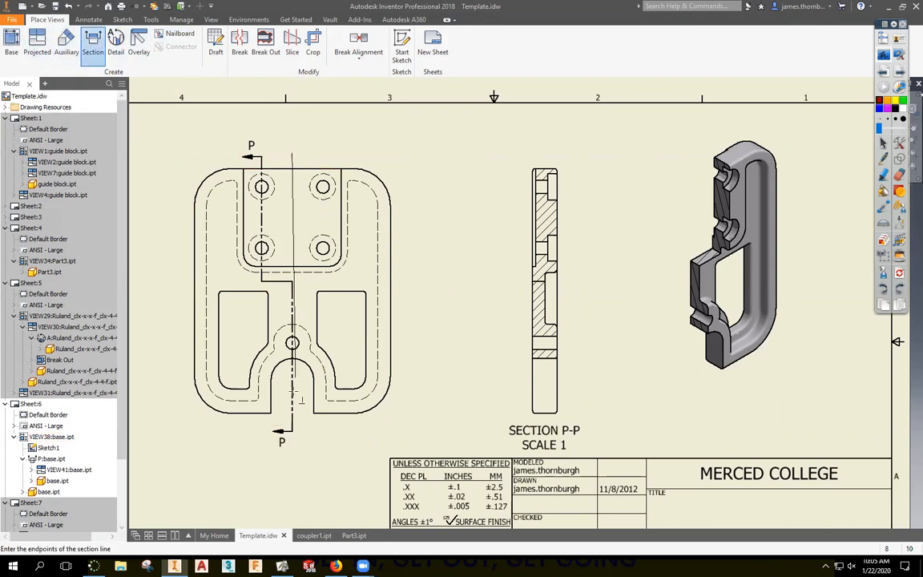
click(291, 461)
right_click(282, 415)
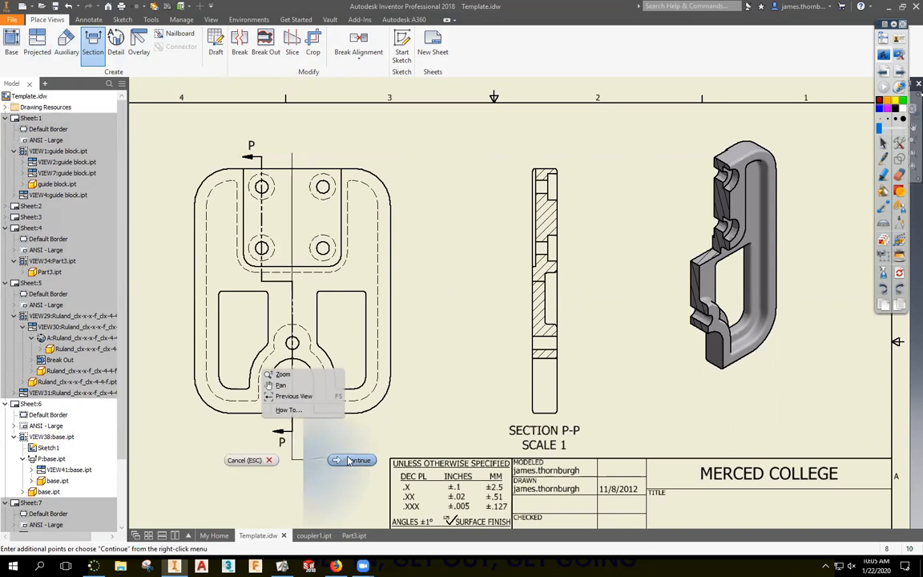
click(321, 416)
click(455, 337)
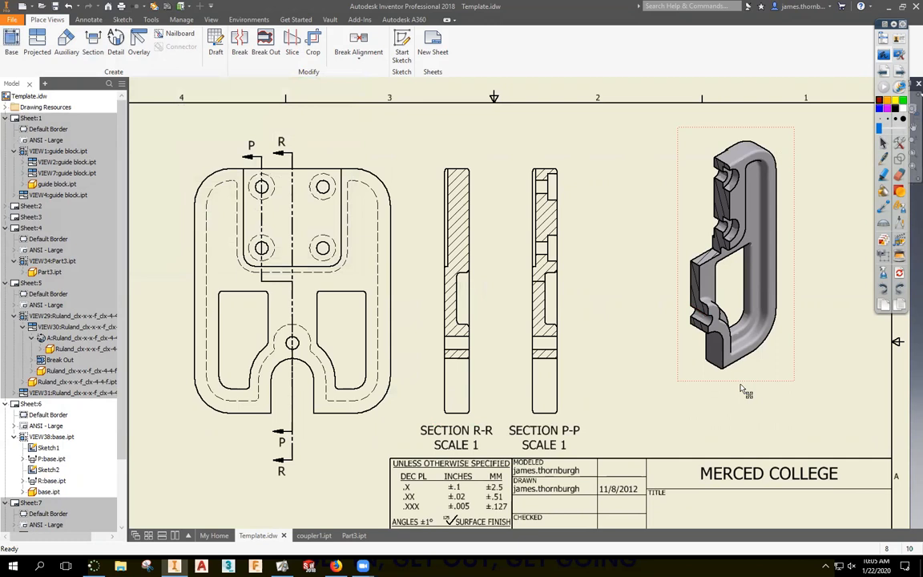
Dismiss the SECTION P-P context menu, then delete section view R-R.
right_click(538, 283)
click(624, 386)
click(484, 380)
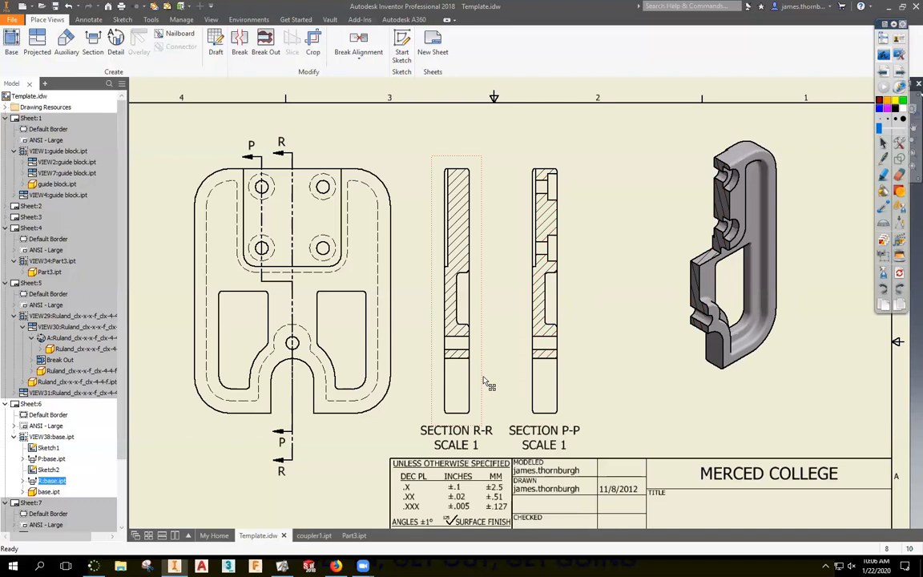
key(Delete)
click(437, 306)
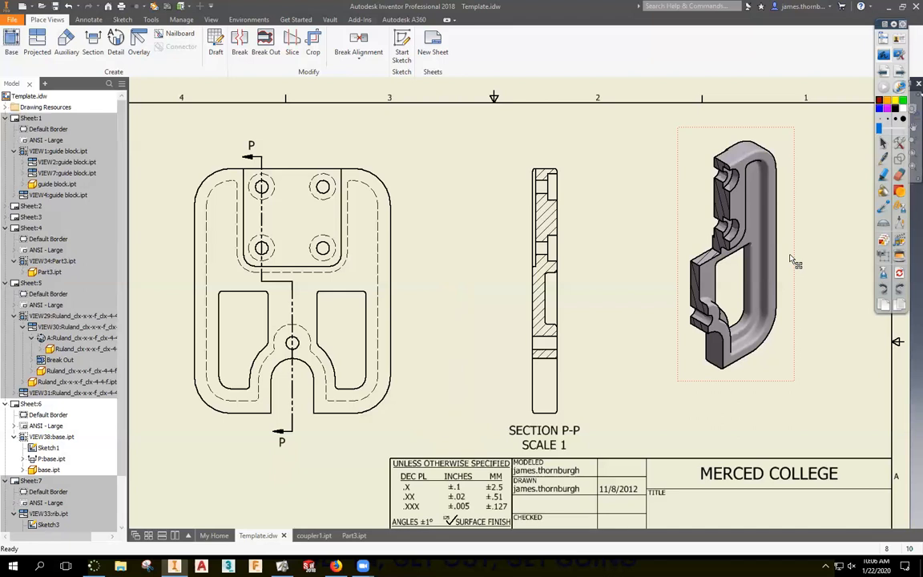
Switch from the Inventor drawing to the PowerPoint presentation slides.
click(886, 58)
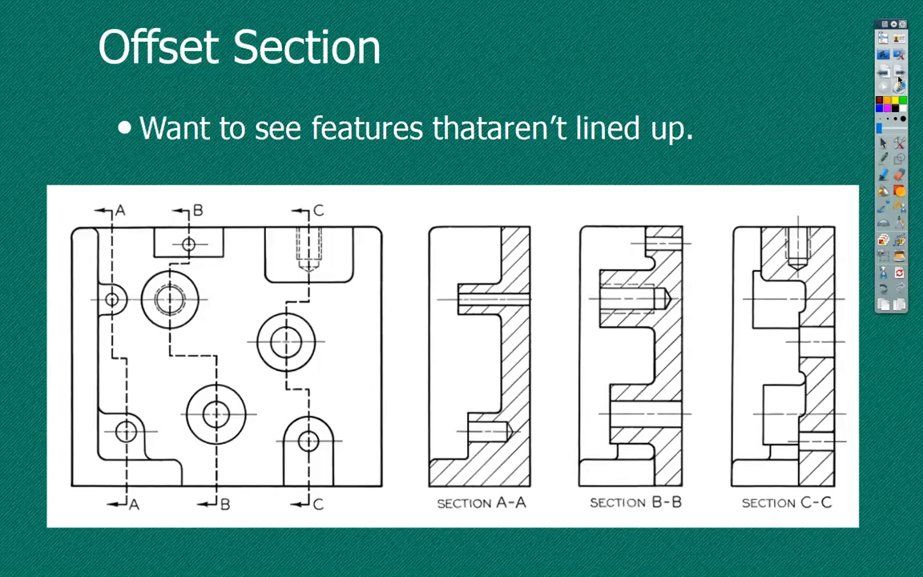
Advance through the section slides to Circular Ribs, then step back to Aligned Section.
click(901, 75)
click(902, 75)
click(901, 75)
click(884, 74)
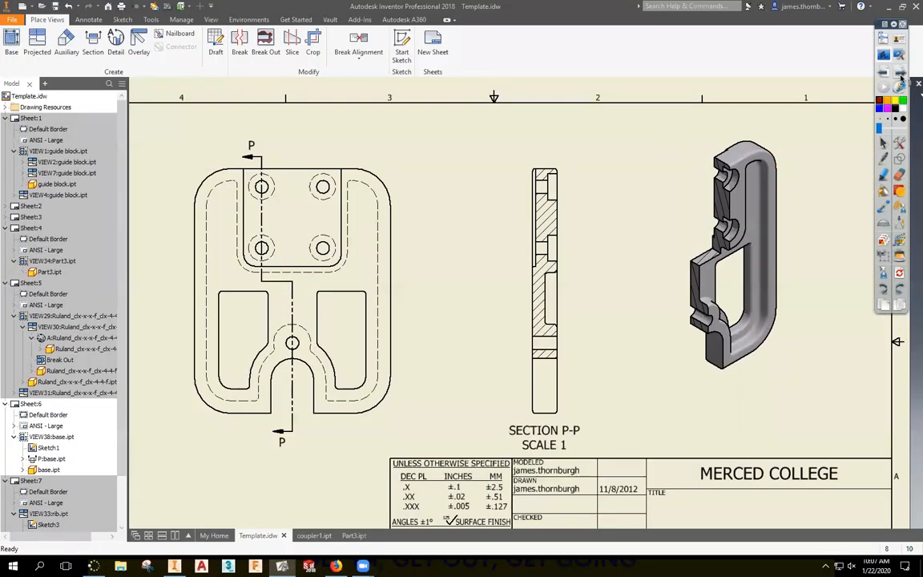
Open Sheet:8 with the circular hub view, passing through Sheet:7.
double_click(30, 481)
scroll(27, 486, down, 2)
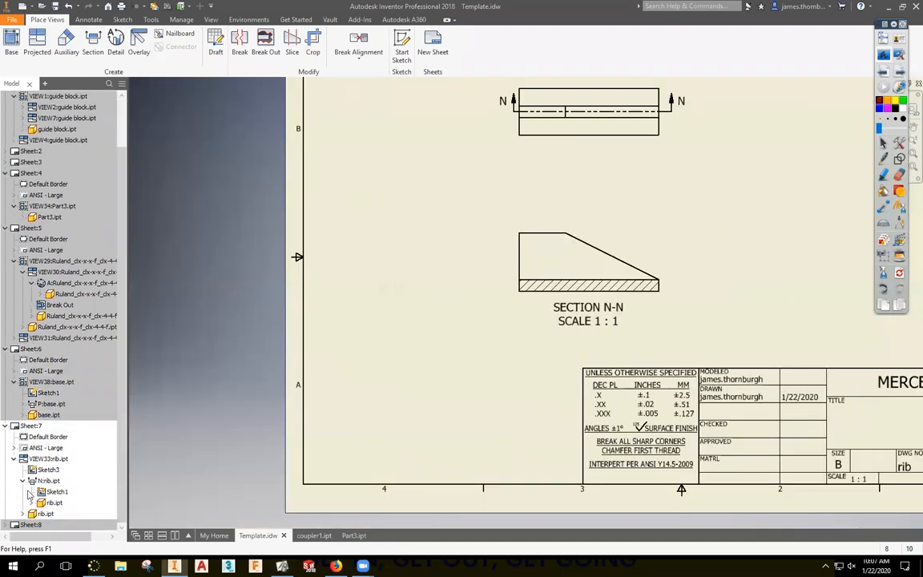
double_click(30, 526)
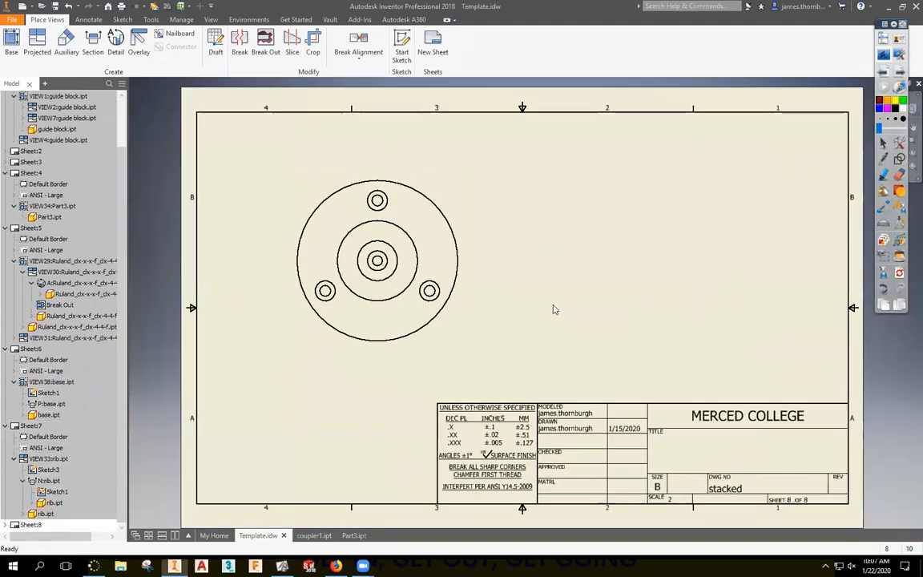
Create vertical section T-T through the hub centre beside the circular view.
click(93, 44)
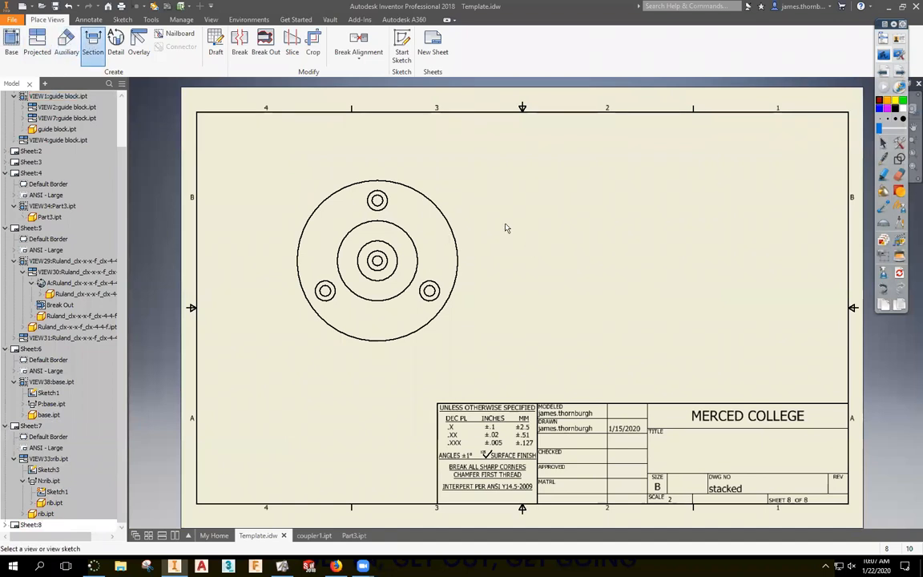
click(382, 166)
click(377, 168)
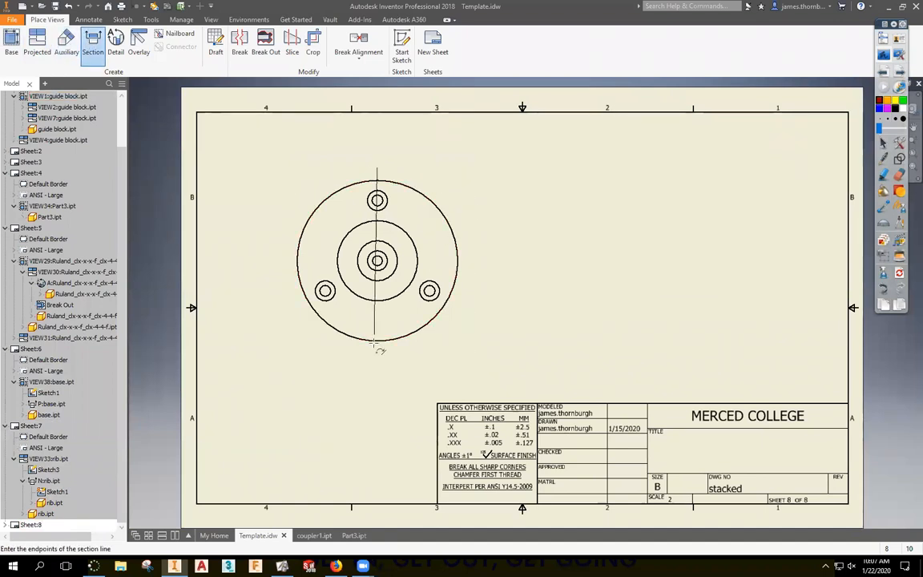
click(378, 363)
right_click(377, 363)
click(316, 316)
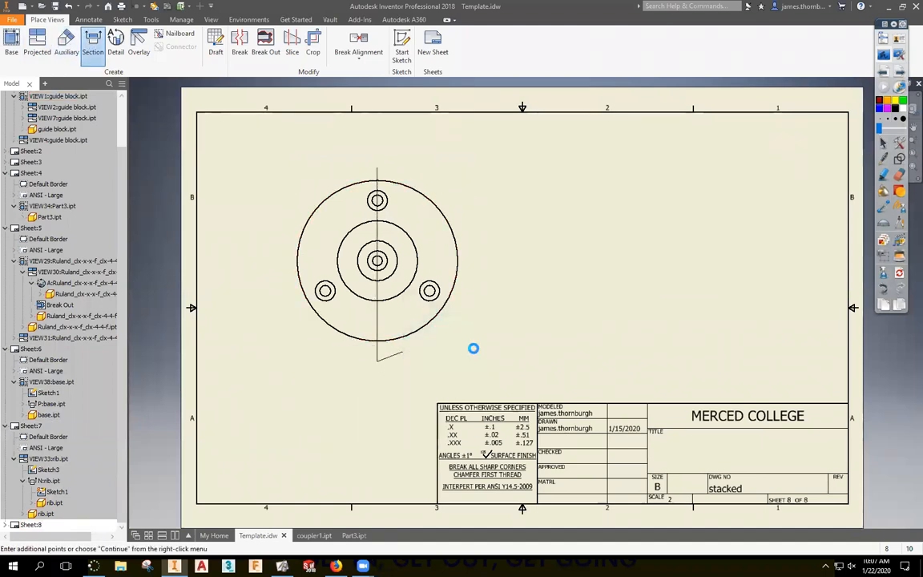
key(Return)
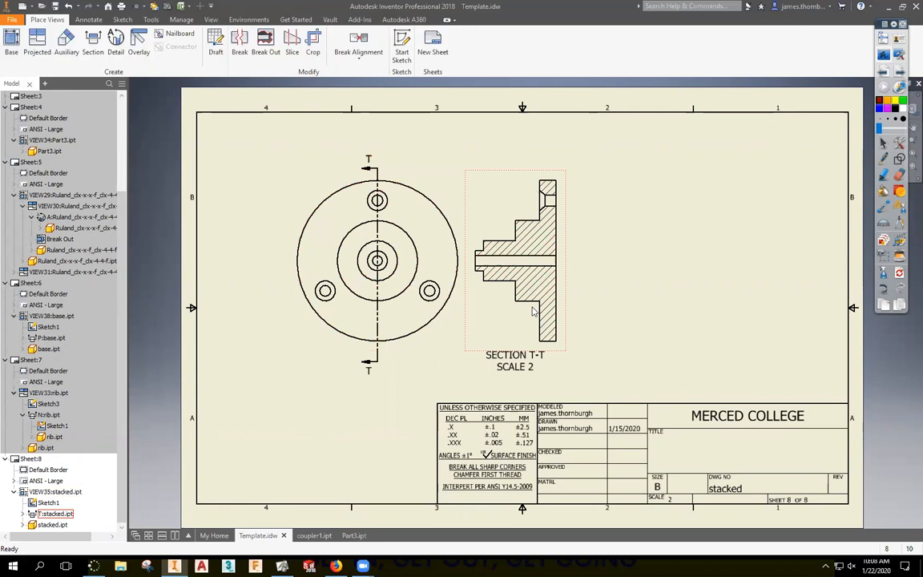
Delete section view T-T from Sheet:8.
click(476, 356)
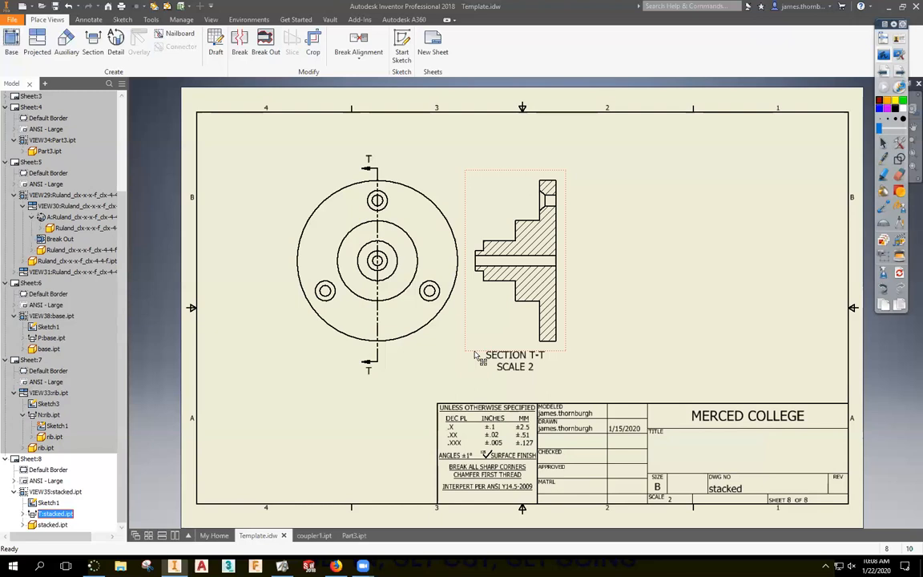
key(Delete)
key(Return)
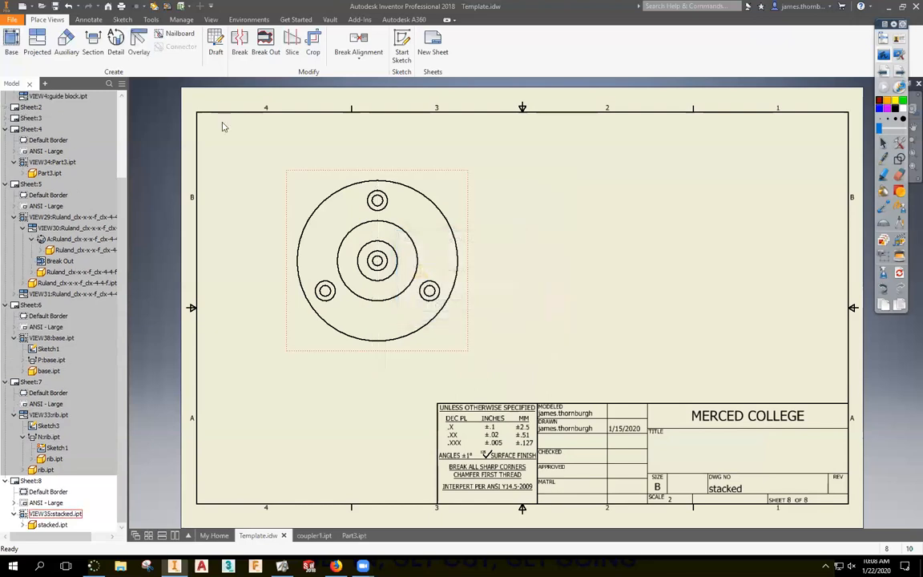
Draw a bent cutting line from the top bolt hole through the hub centre to the lower-right hole.
click(92, 44)
click(415, 177)
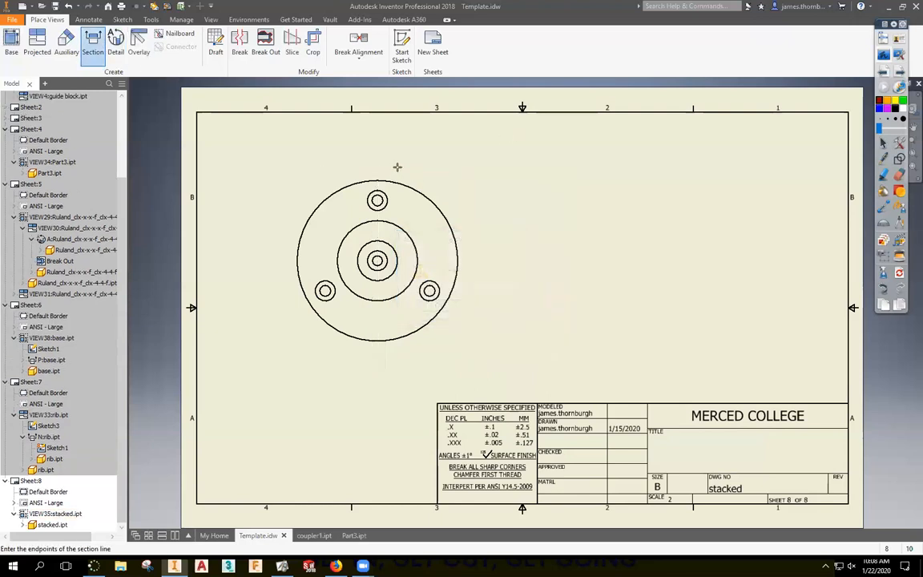
click(377, 166)
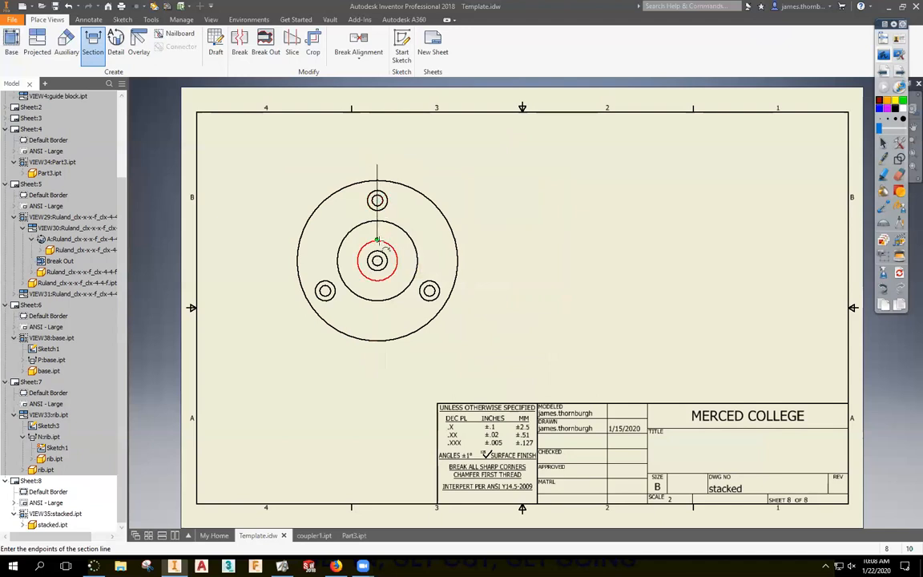
click(376, 261)
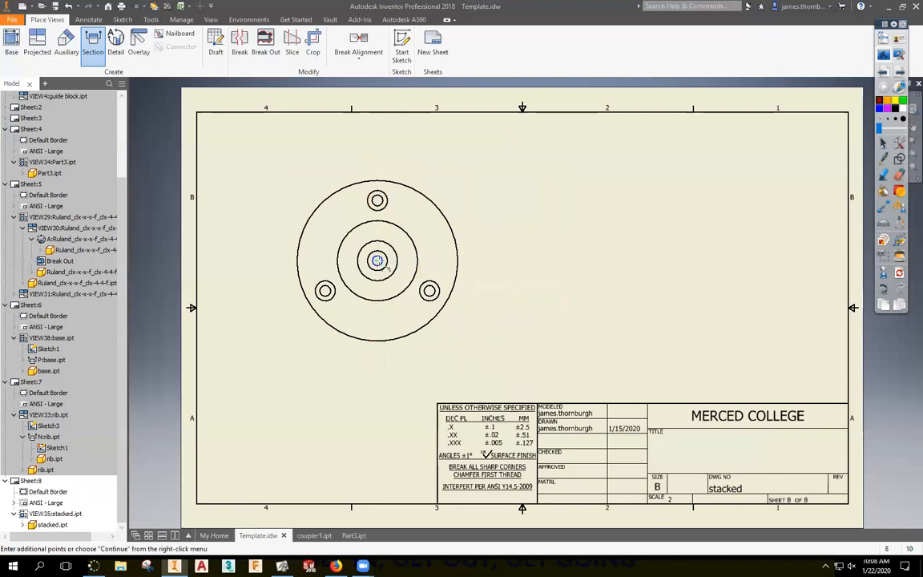
click(459, 310)
right_click(559, 301)
click(617, 301)
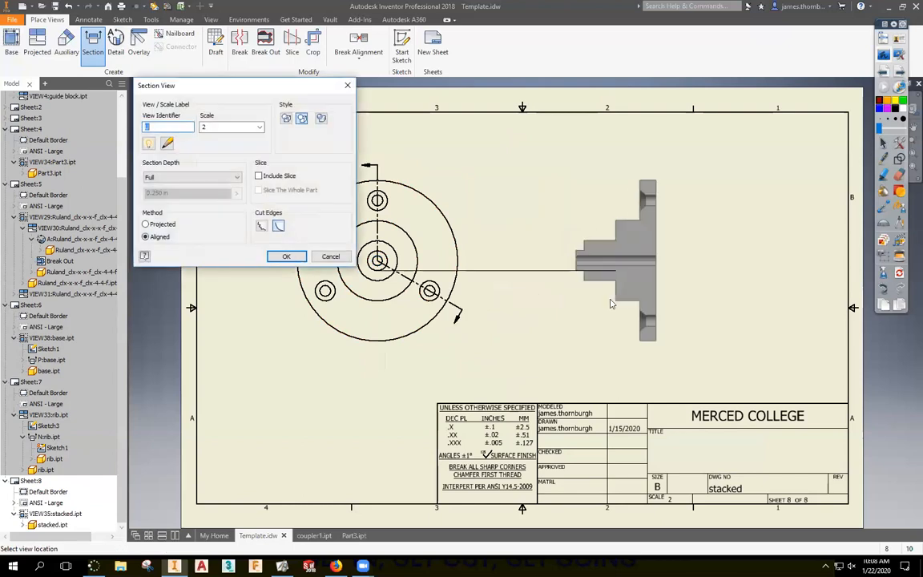
Keep the Aligned method, place section U-U right of the hub, and show the Aligned Section slide.
click(146, 224)
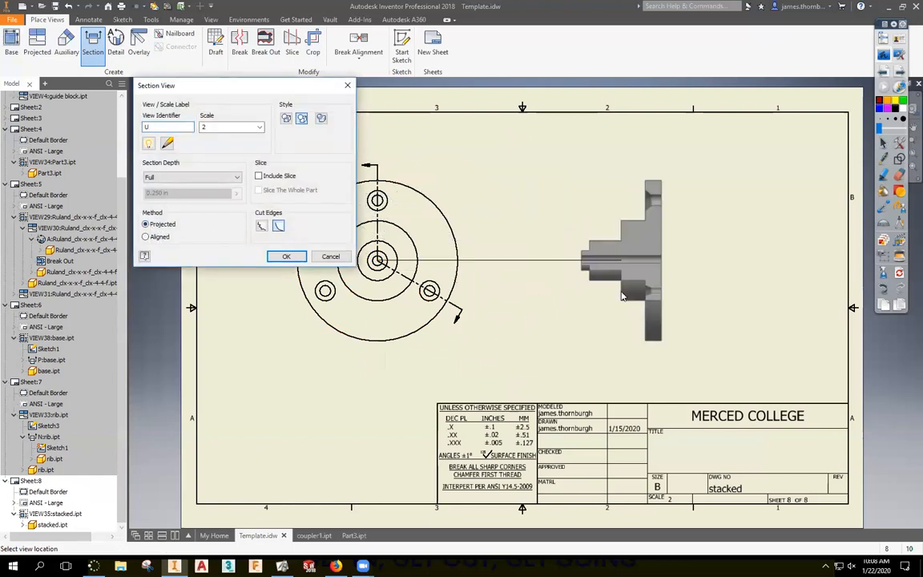
click(145, 236)
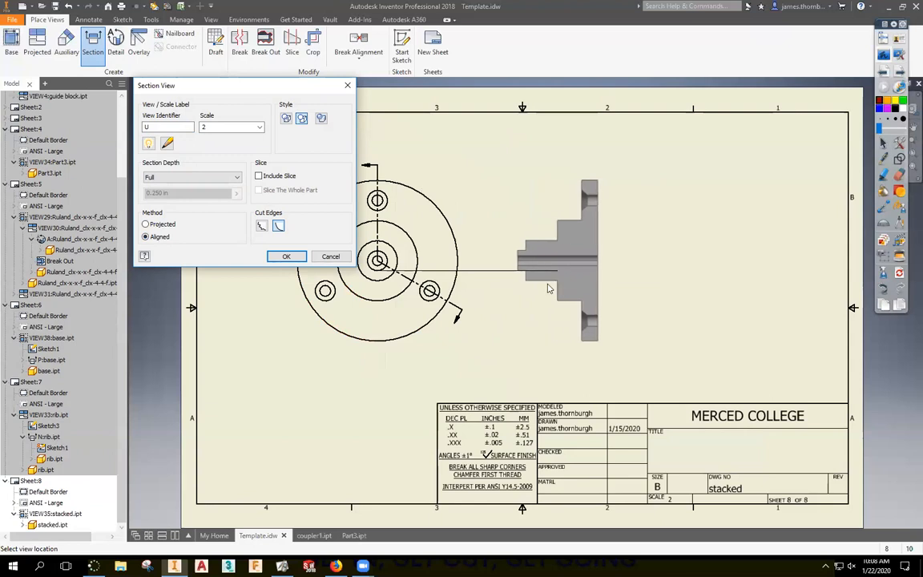
click(546, 286)
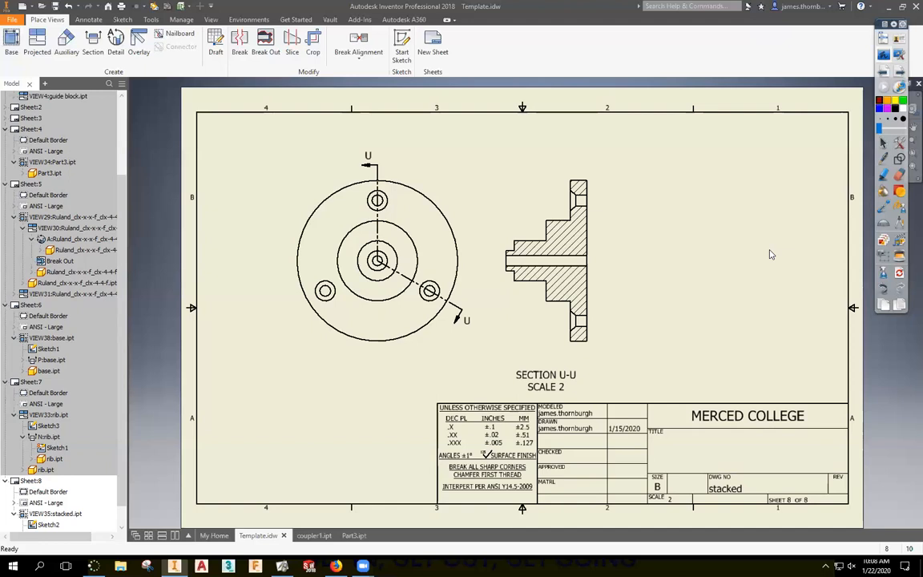
click(884, 54)
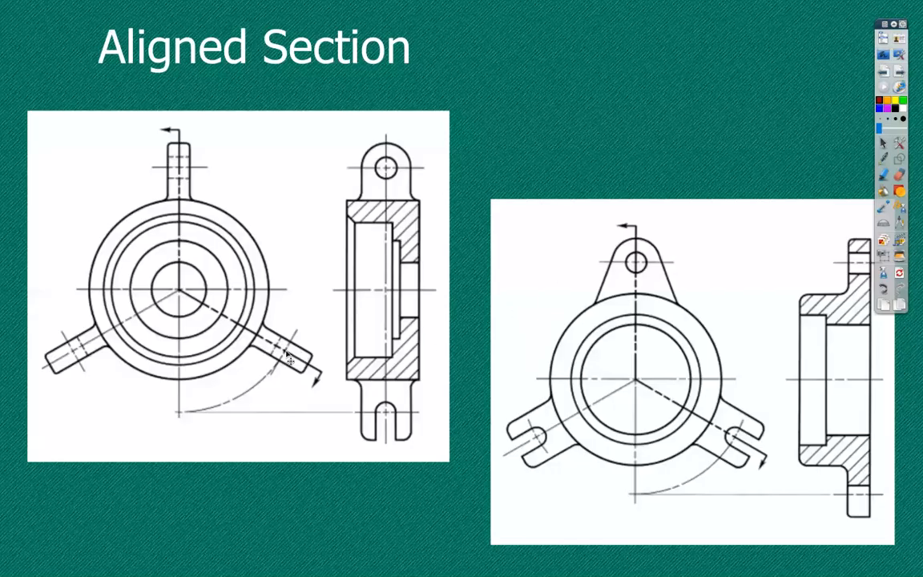
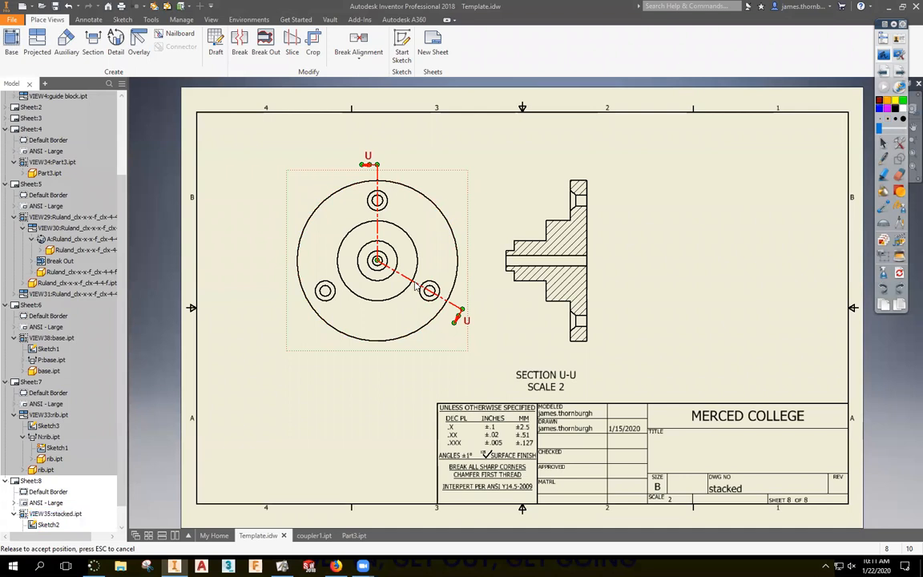
Delete section view U-U from Sheet 8 and confirm the deletion.
key(Delete)
key(Return)
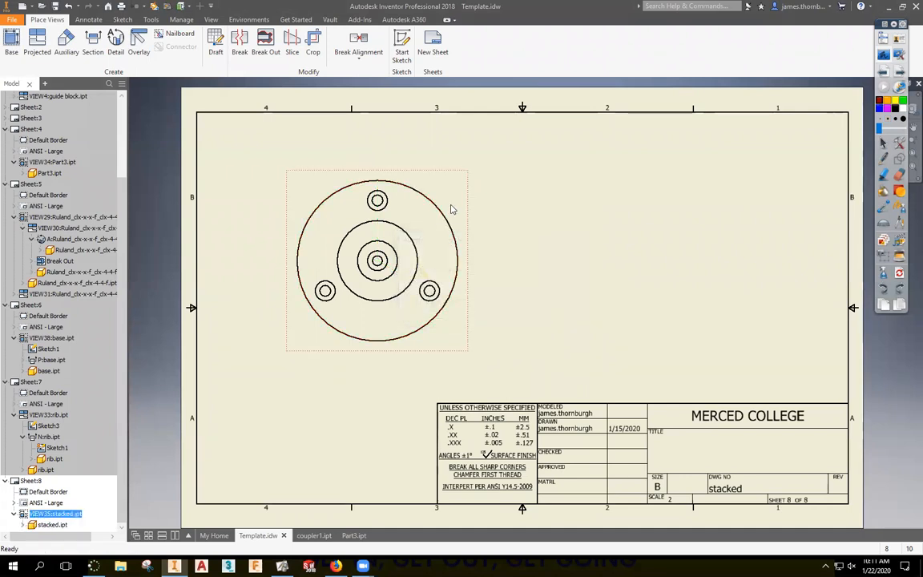
Open stacked.ipt and start a 2D sketch on its XY origin plane.
right_click(452, 209)
key(Escape)
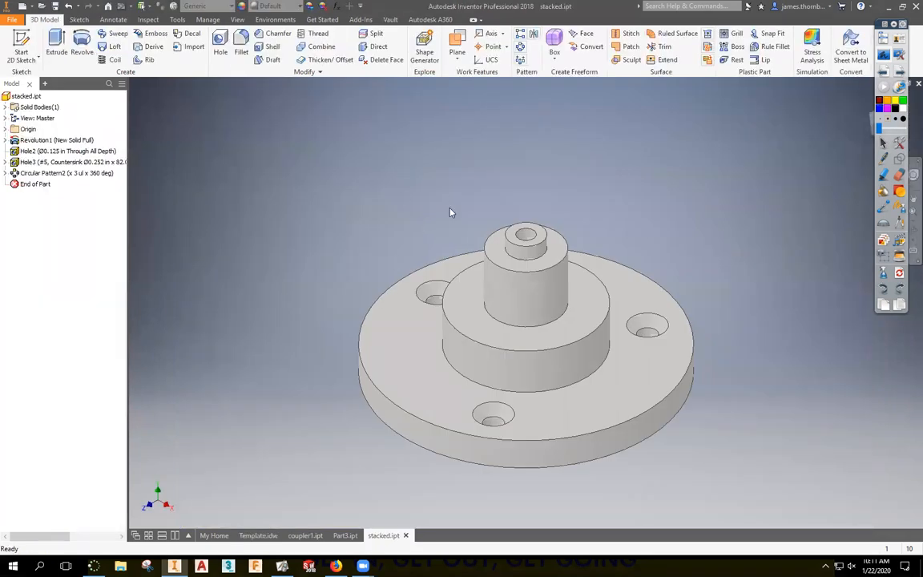
click(21, 48)
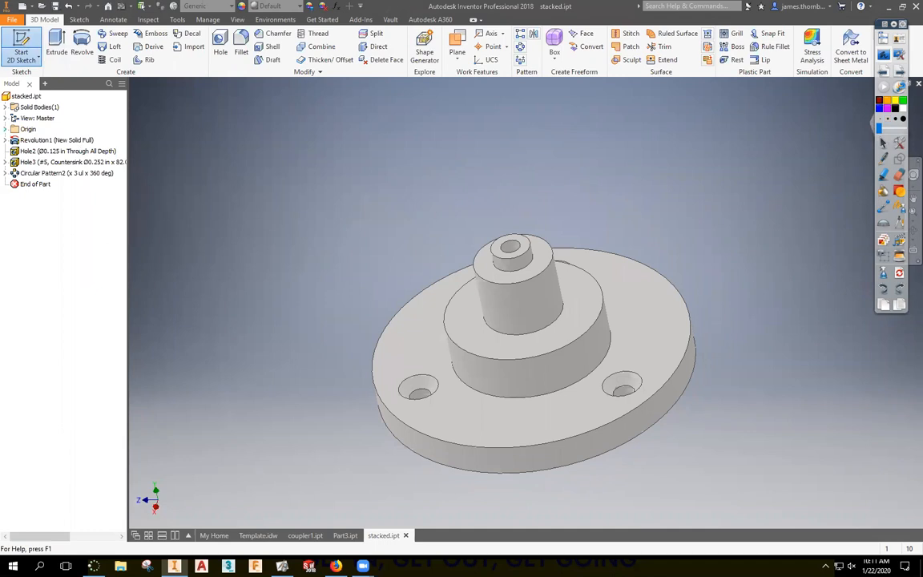
click(5, 129)
click(40, 141)
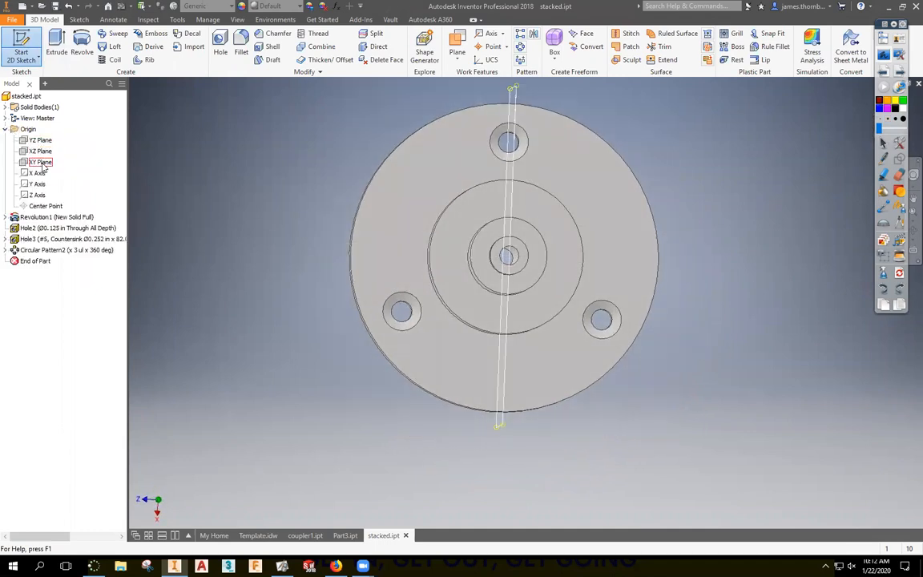
click(41, 163)
Project the hub cylinder edges into the sketch and convert them to construction geometry.
click(223, 52)
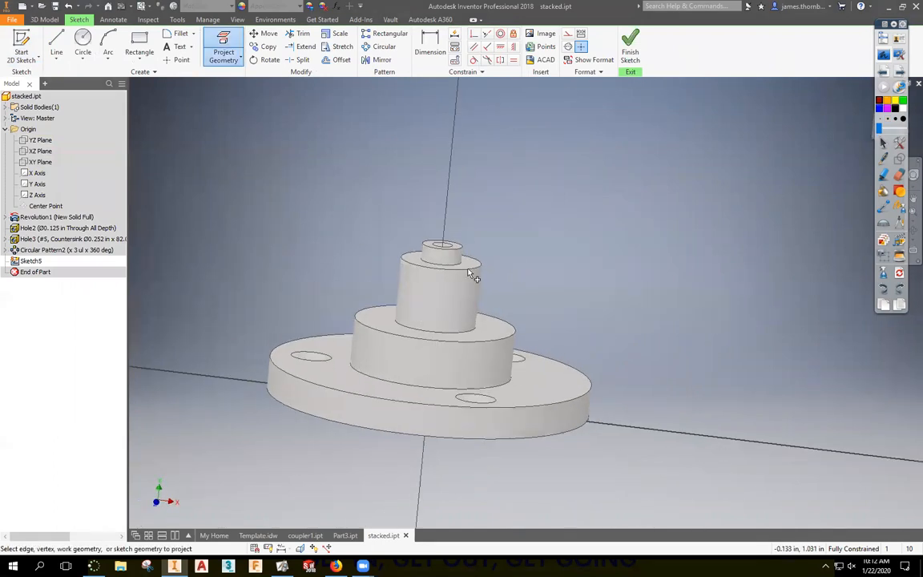
click(462, 307)
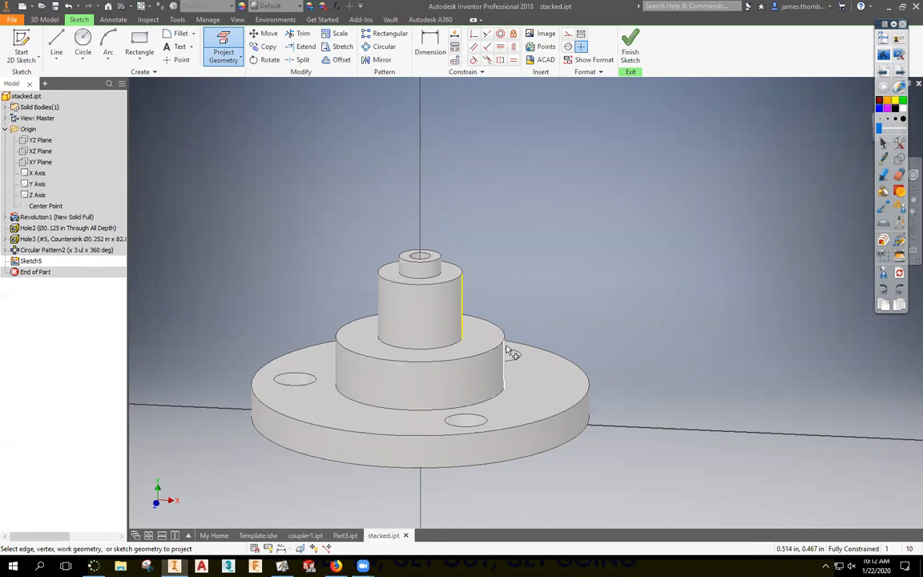
right_click(553, 233)
click(595, 234)
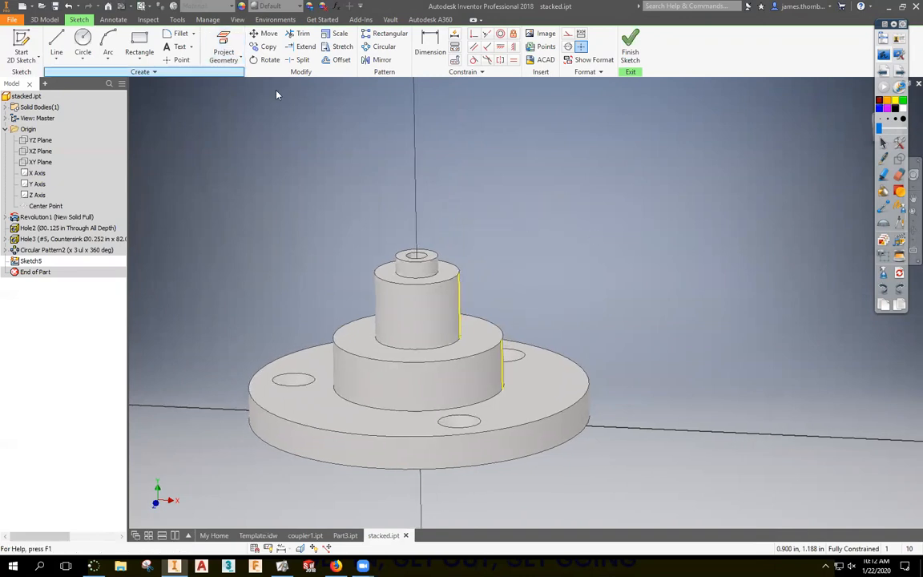
drag(516, 229, 447, 372)
click(568, 34)
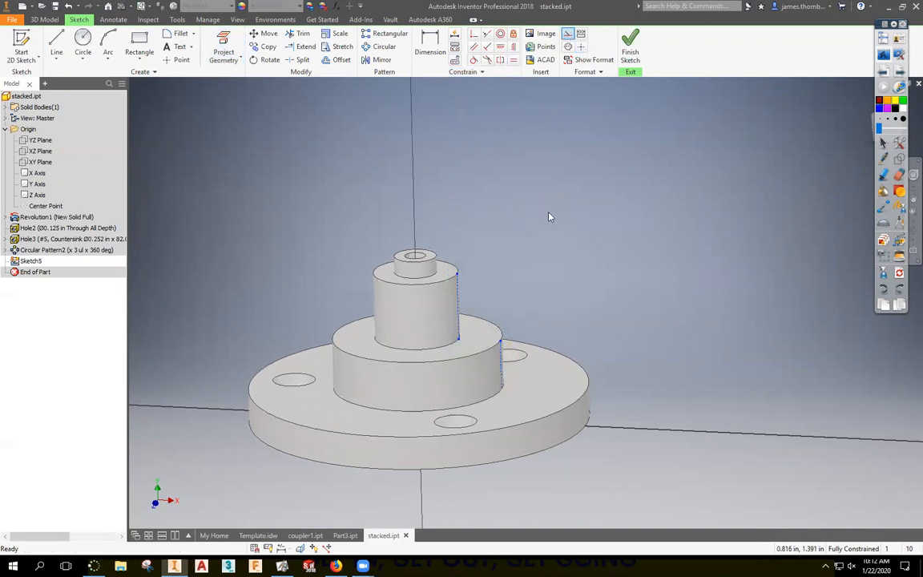
Draw a slanted line from the lower step to the upper cylinder edge, constrain it, and finish the sketch.
click(56, 44)
click(457, 290)
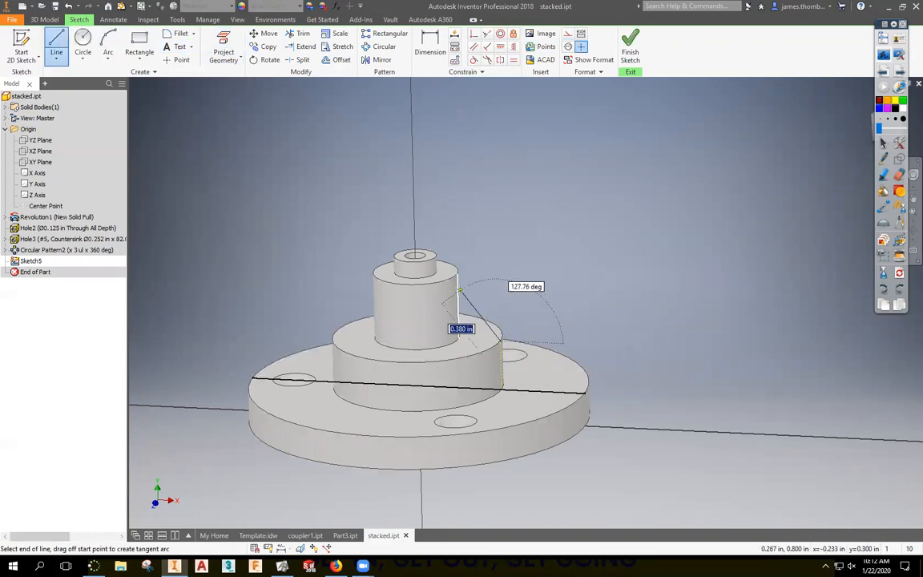
click(500, 340)
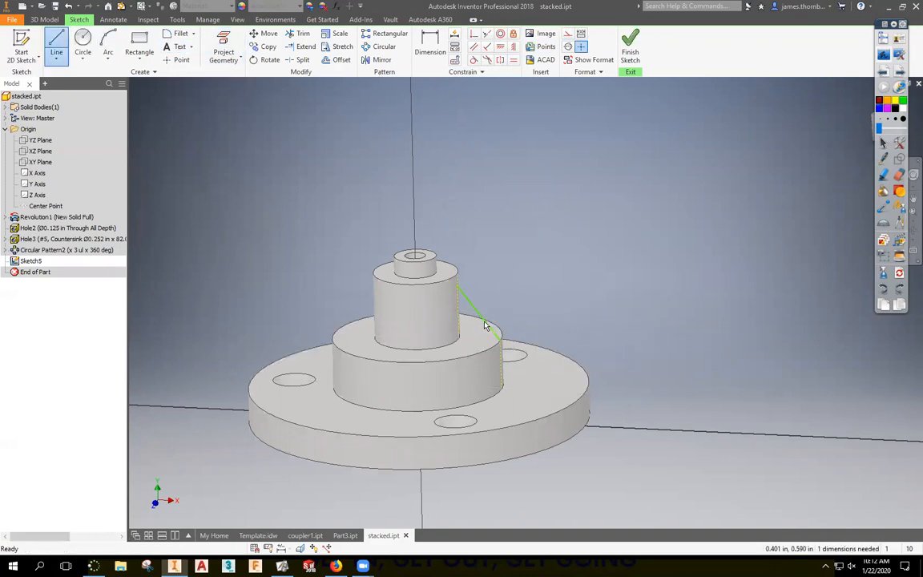
key(Escape)
key(l)
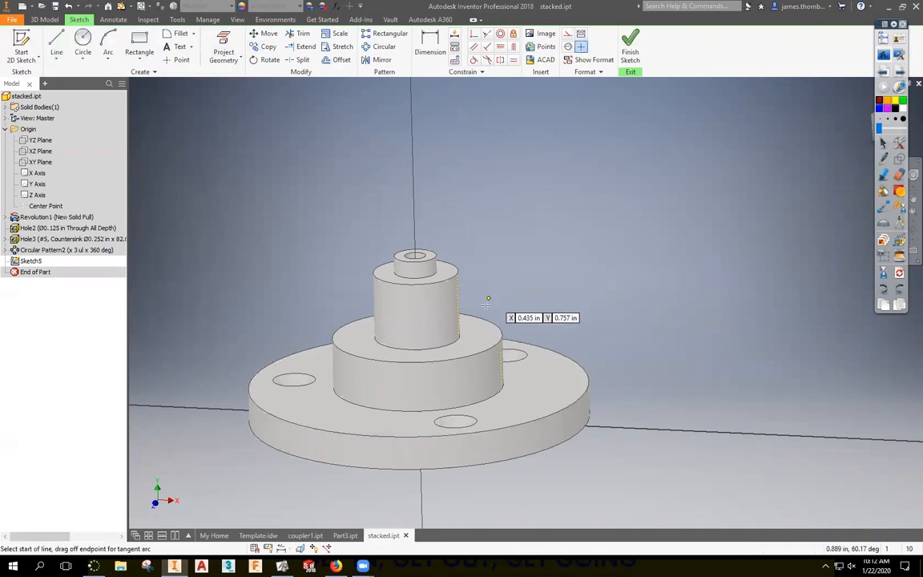
click(486, 339)
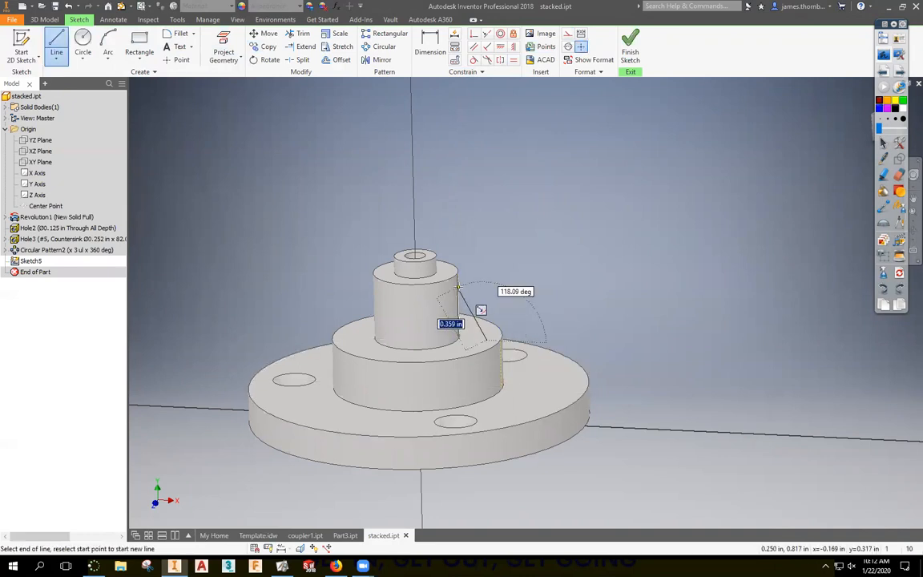
click(458, 288)
key(Escape)
key(d)
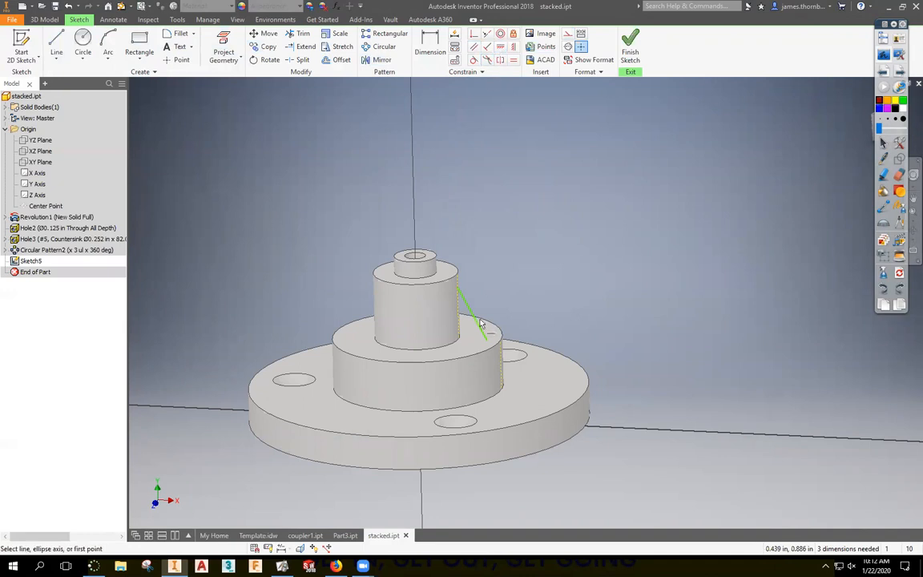
click(486, 341)
click(502, 343)
click(629, 46)
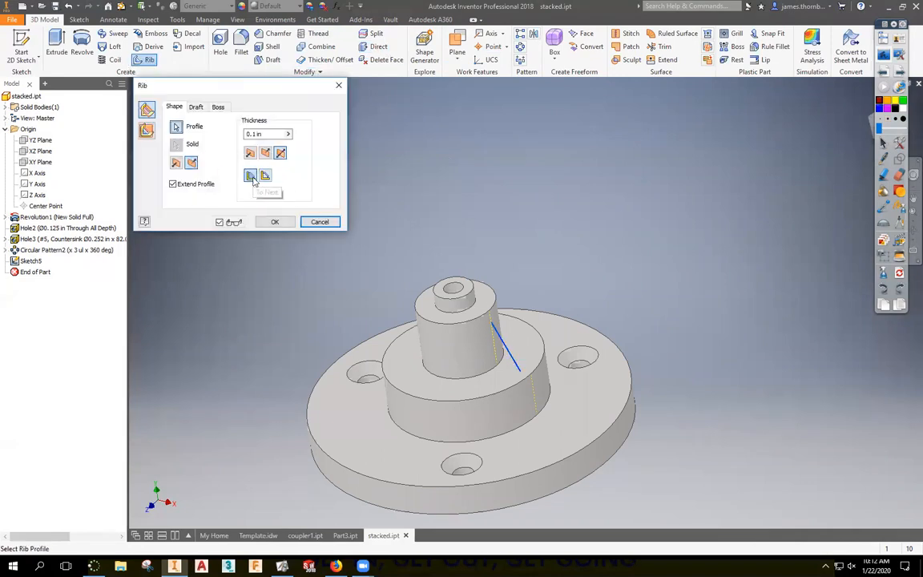
Create a 0.1 in To Next rib, pattern it three times about the hub axis, then save and close stacked.ipt.
click(147, 131)
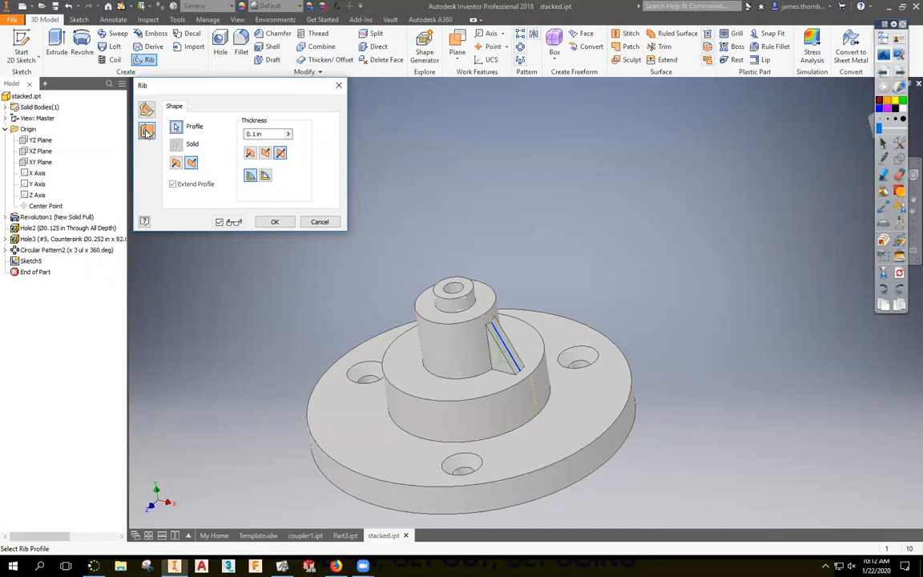
click(273, 222)
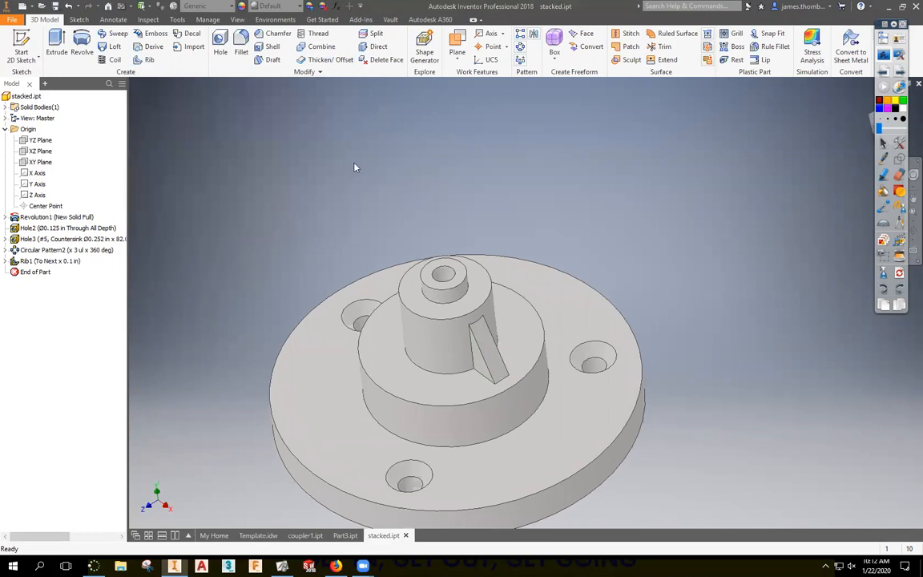
click(520, 47)
click(514, 383)
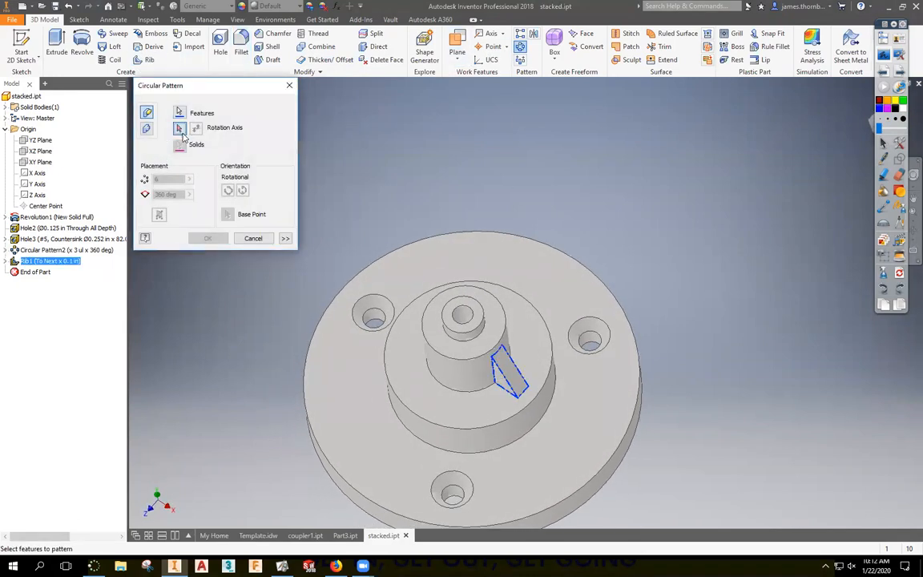
click(449, 375)
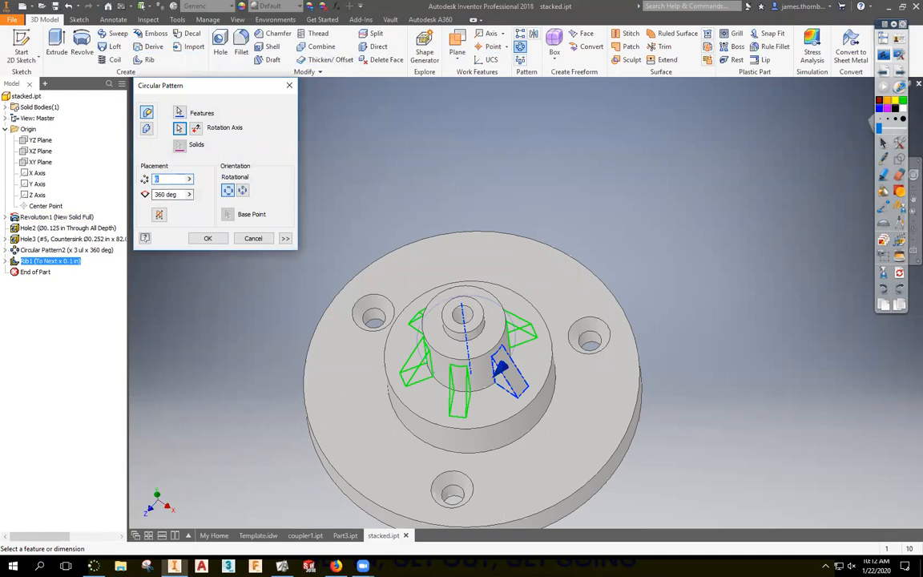
key(Return)
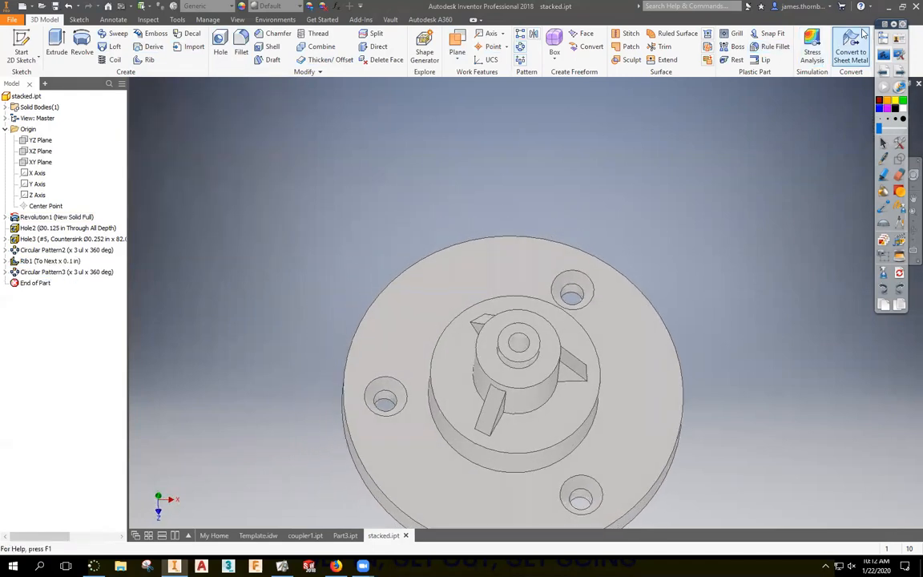
click(918, 83)
click(367, 304)
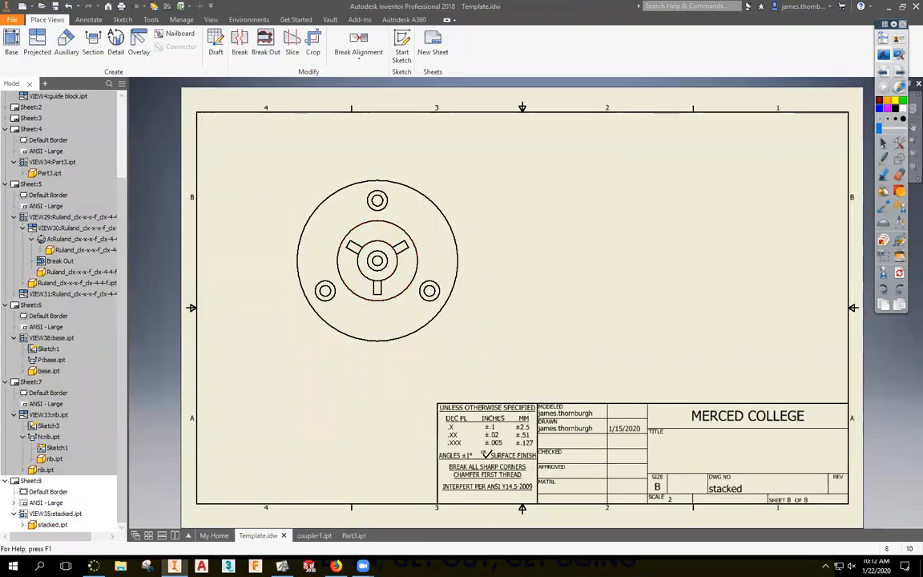
Create aligned section V-V from the base view with a bent cutting line through the hub centre.
click(93, 44)
click(449, 192)
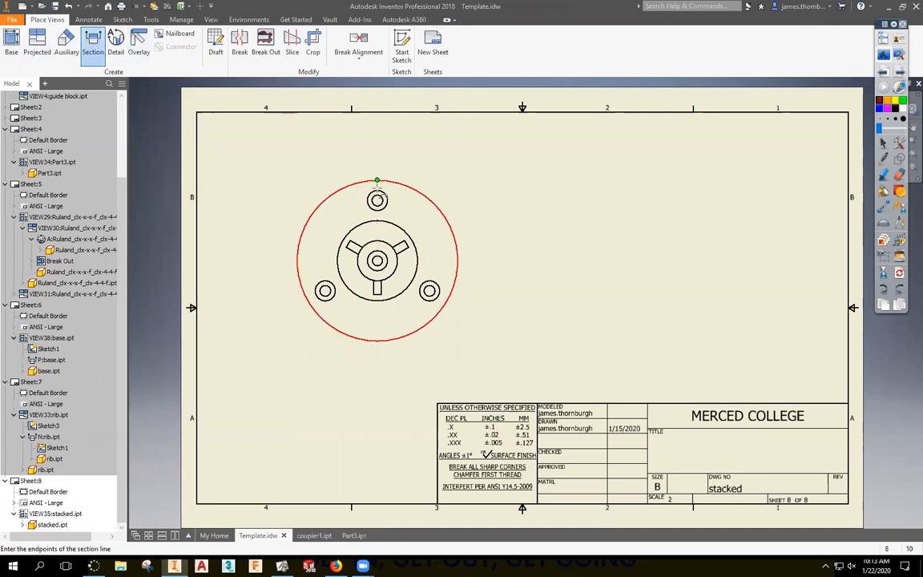
click(377, 169)
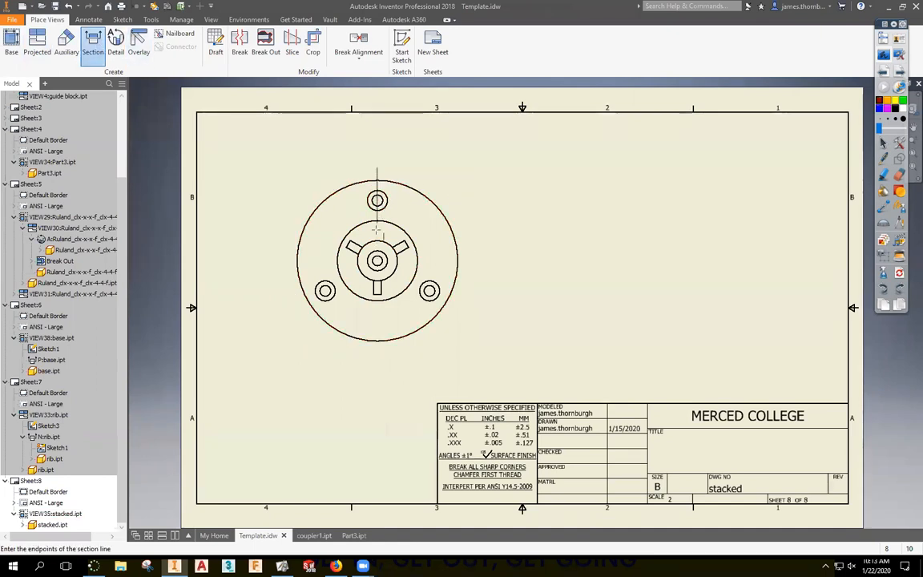
click(386, 269)
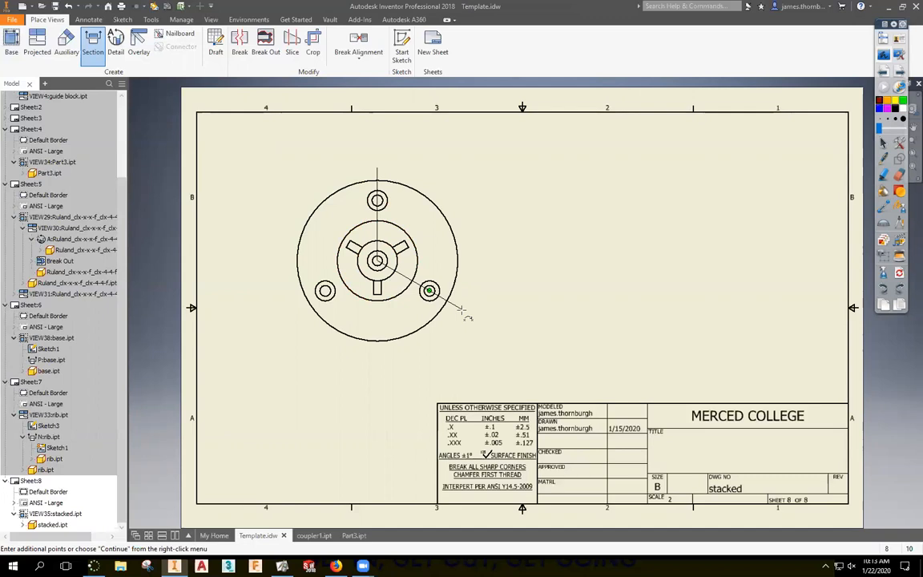
right_click(519, 264)
click(569, 260)
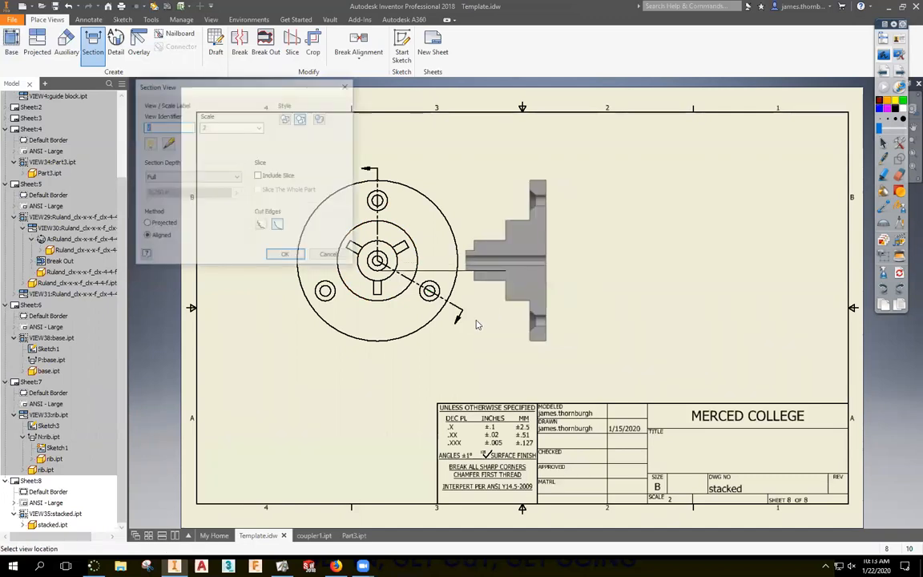
click(497, 368)
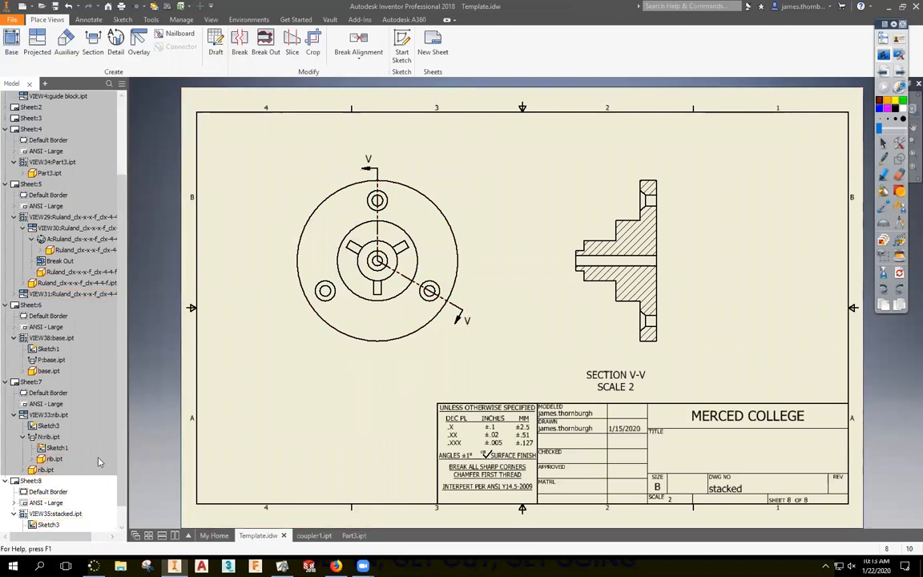
Open Sketch3 under Sheet 8 in the browser for editing.
scroll(98, 462, down, 1)
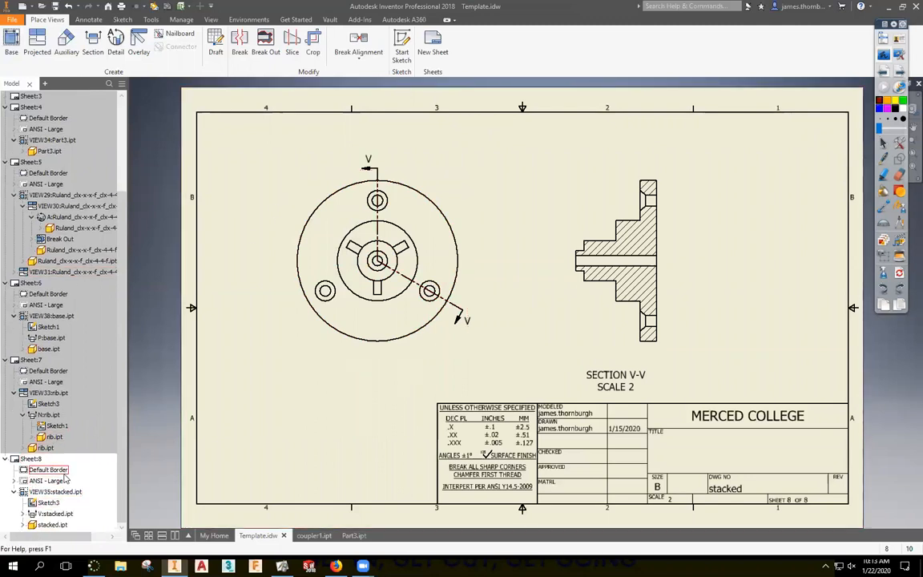
click(21, 514)
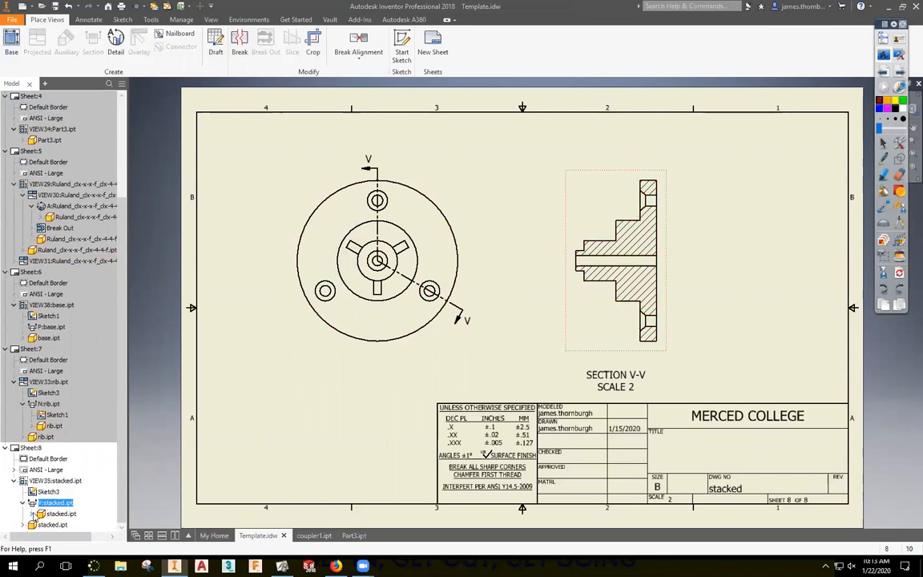
click(33, 514)
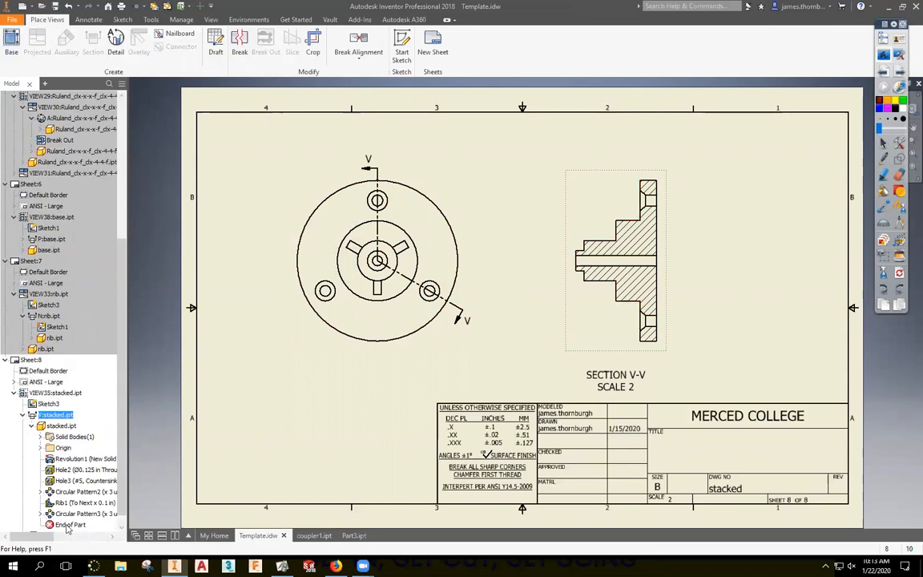
click(23, 415)
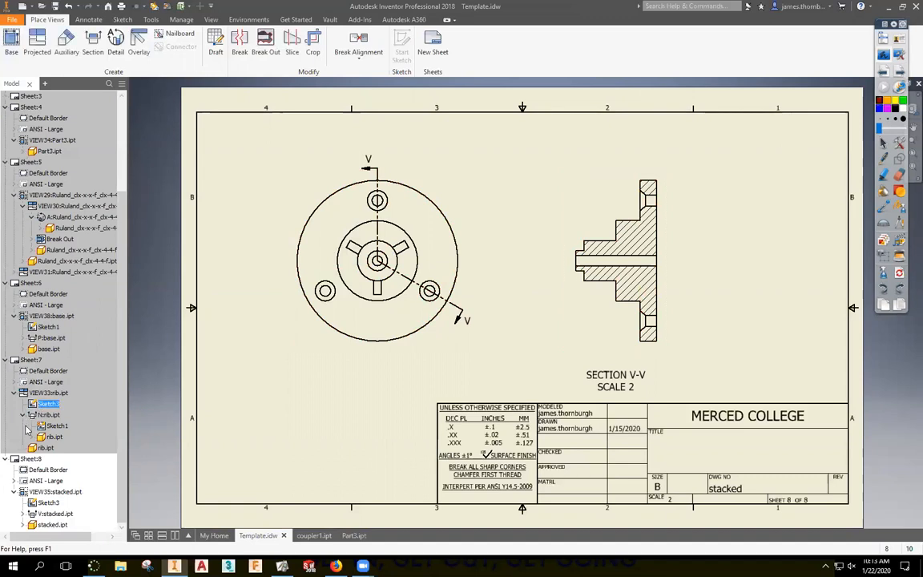
right_click(34, 505)
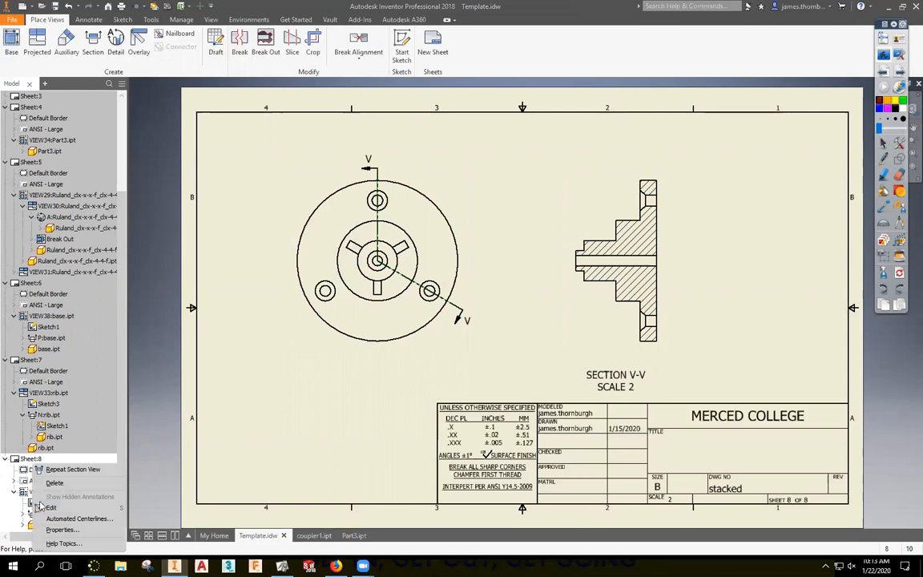
click(55, 508)
scroll(402, 235, up, 3)
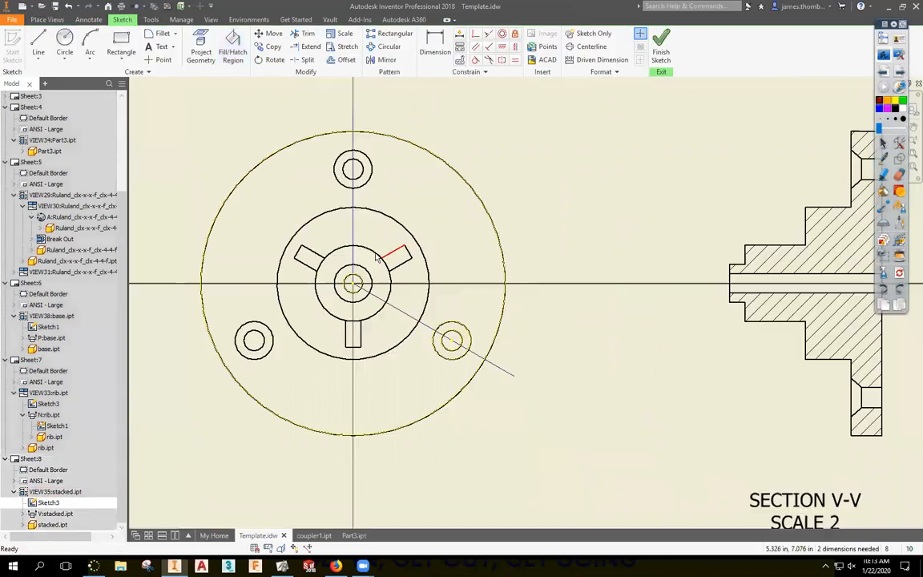
Sketch a circle centred on the hub and a line starting at the hub centre.
click(65, 42)
click(352, 283)
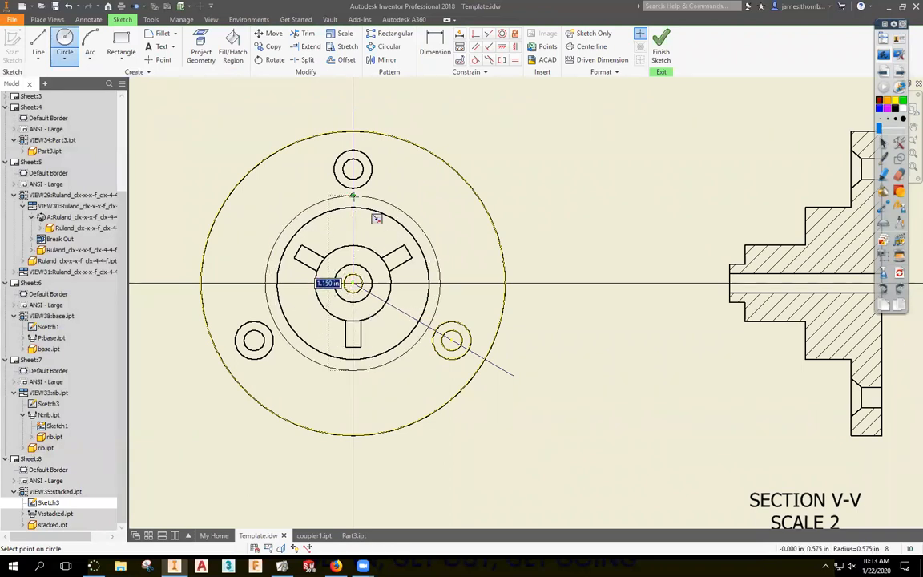
click(361, 198)
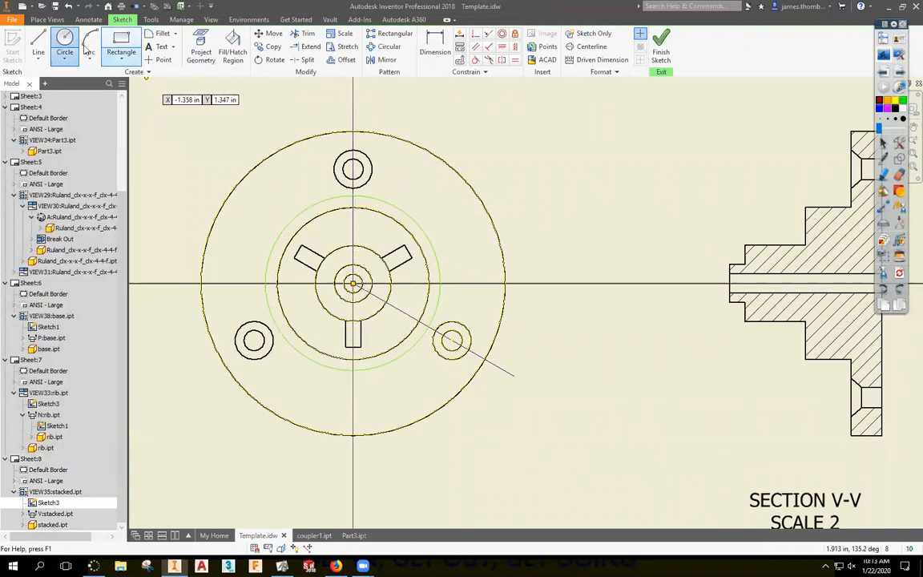
click(38, 41)
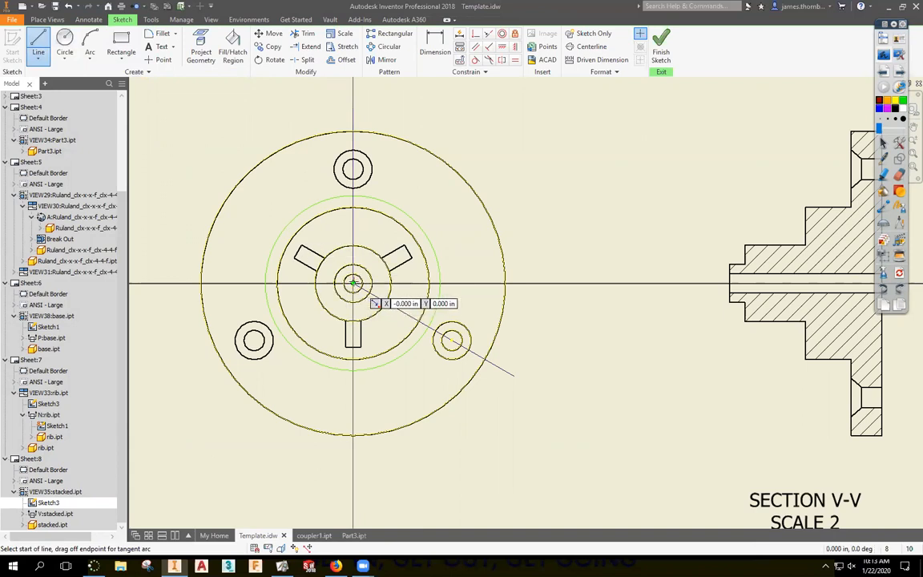
click(354, 282)
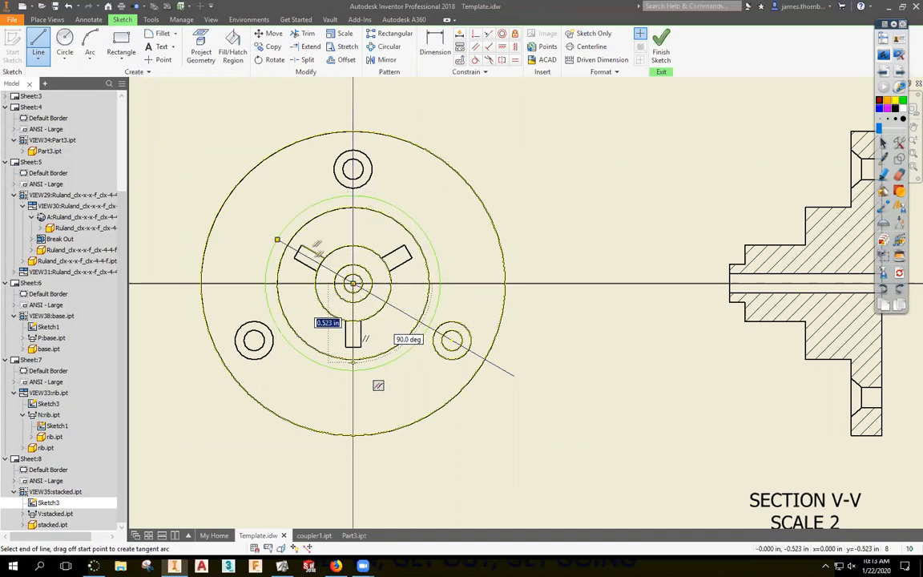
key(Escape)
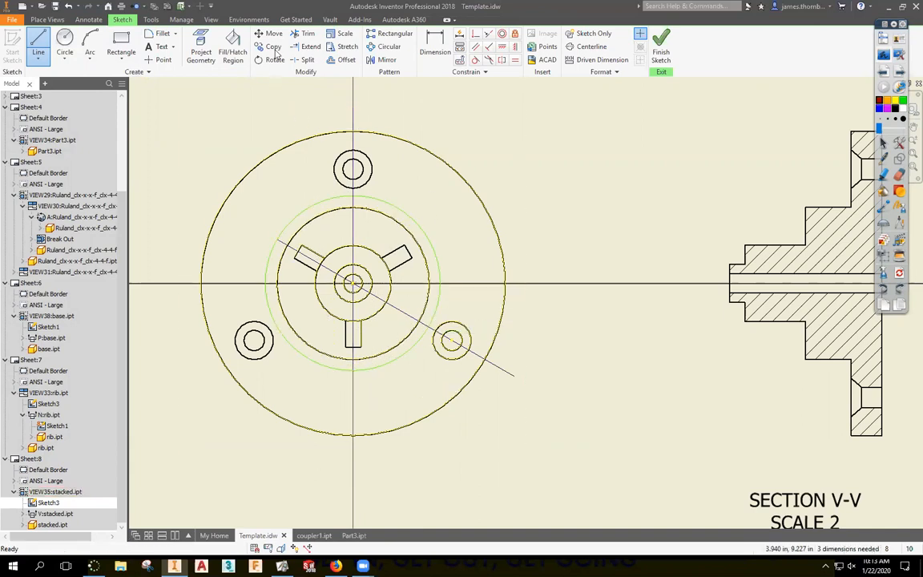
Trim away the left and upper-right arcs and the diagonal inside the hub, then finish the sketch.
key(x)
click(266, 278)
click(395, 207)
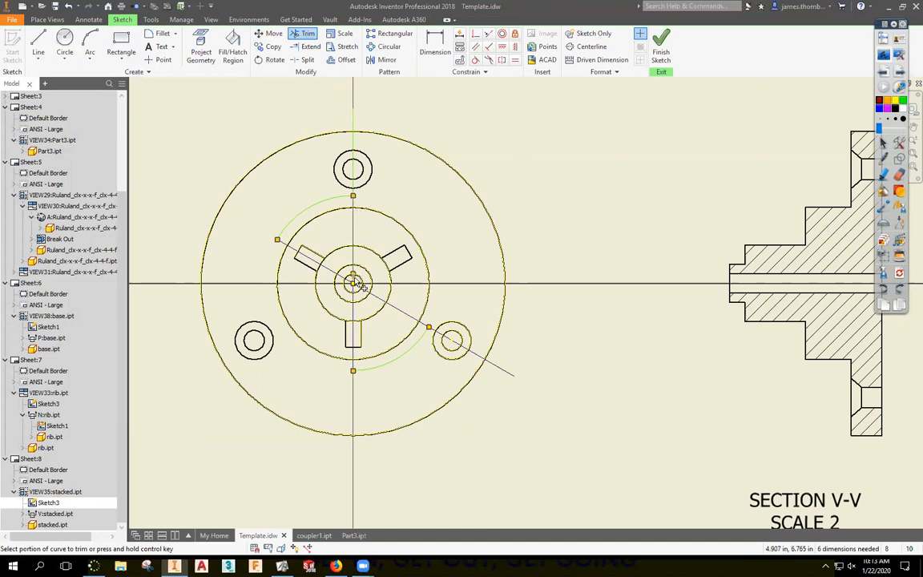
scroll(358, 284, up, 3)
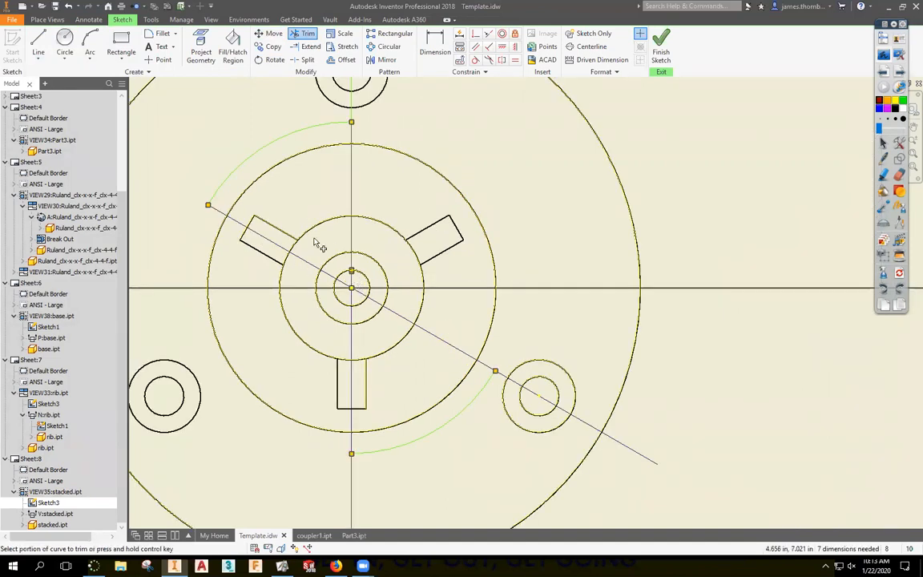
click(404, 320)
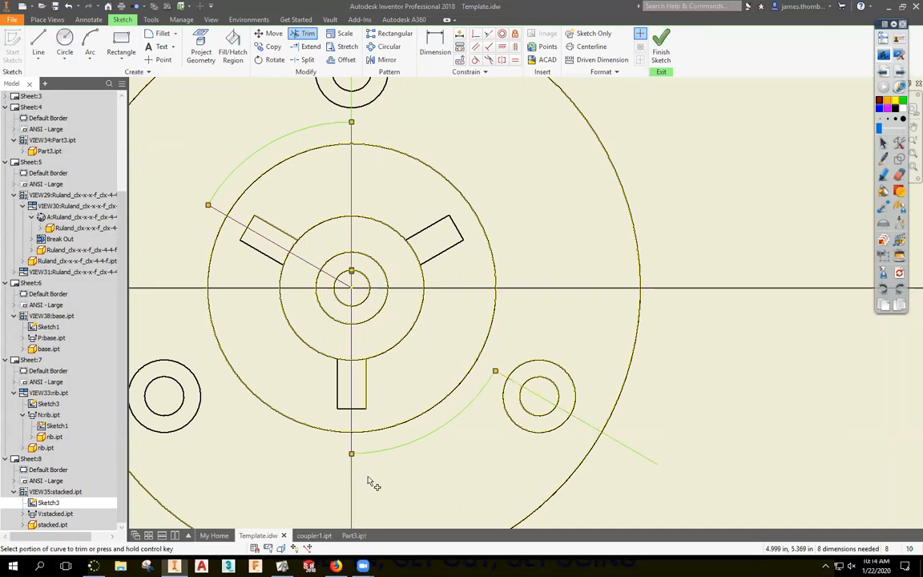
middle_drag(353, 467, 311, 343)
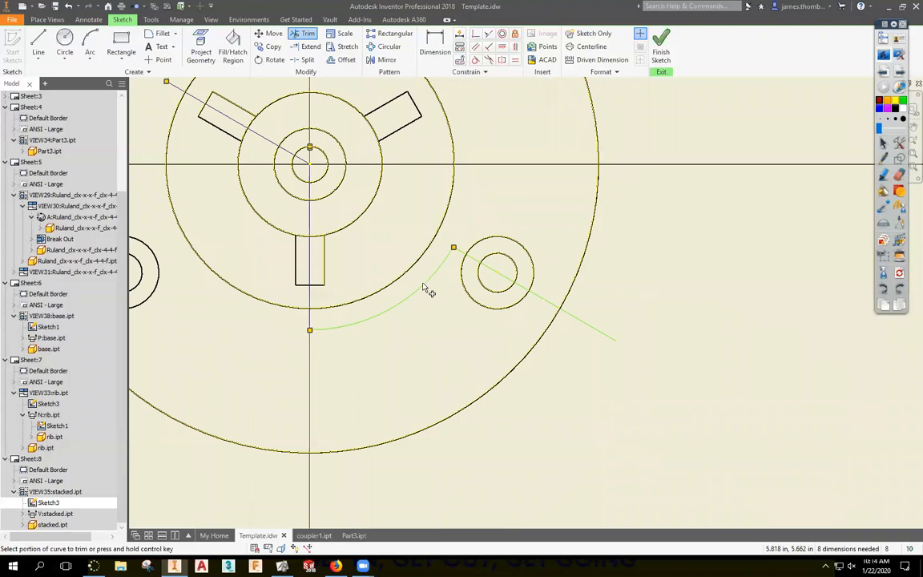
click(661, 44)
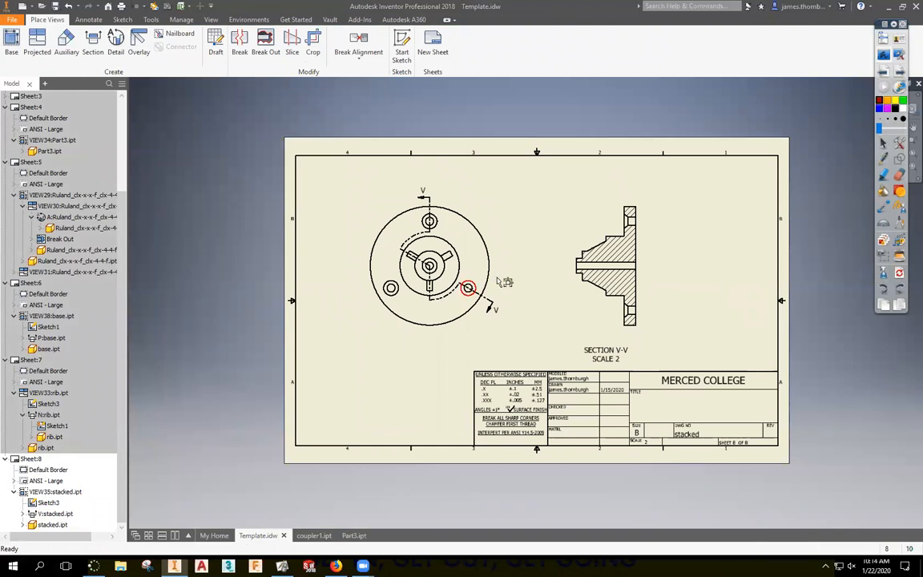
Reopen section V-V's Drawing View dialog and accept it so the view follows the new cutting line.
scroll(499, 268, down, 5)
scroll(388, 170, up, 2)
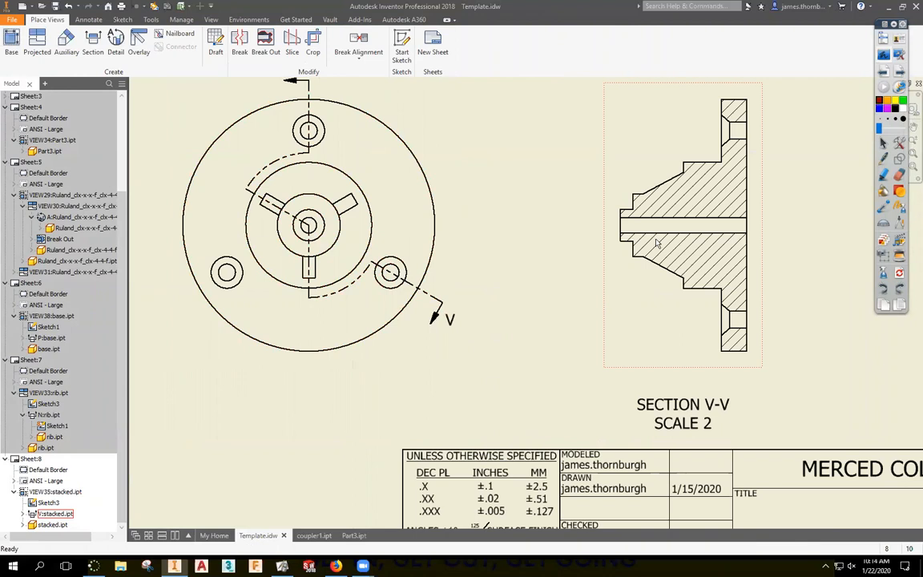
double_click(629, 165)
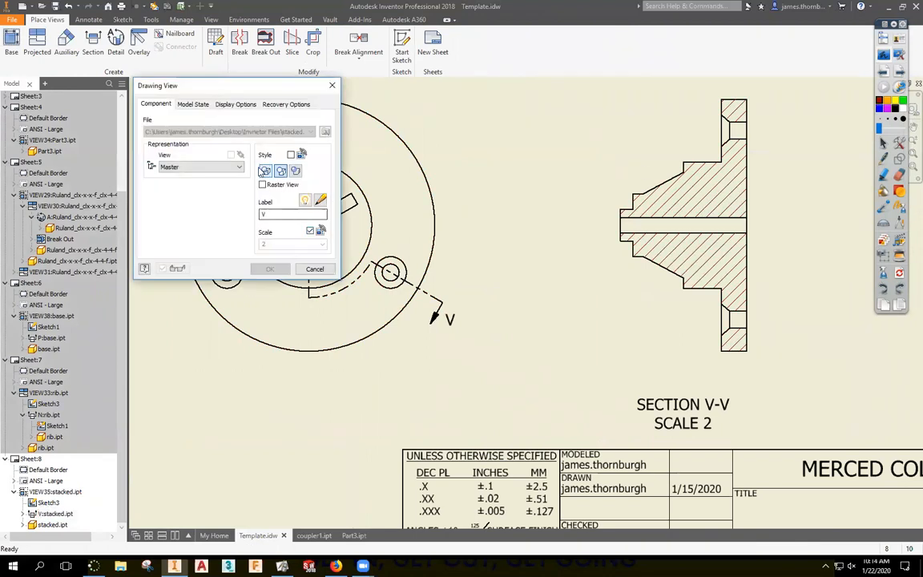
click(269, 268)
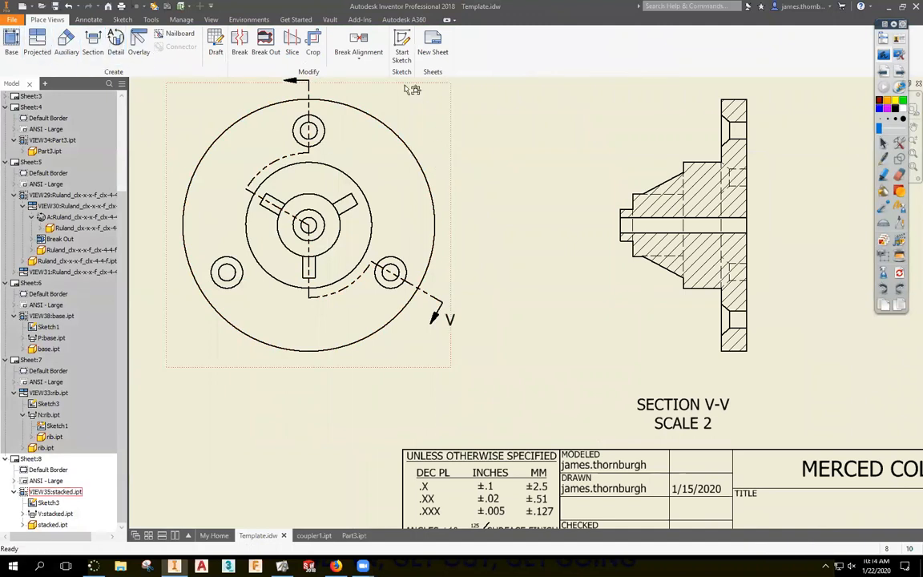
Hide the automatic hatching in section V-V.
right_click(695, 185)
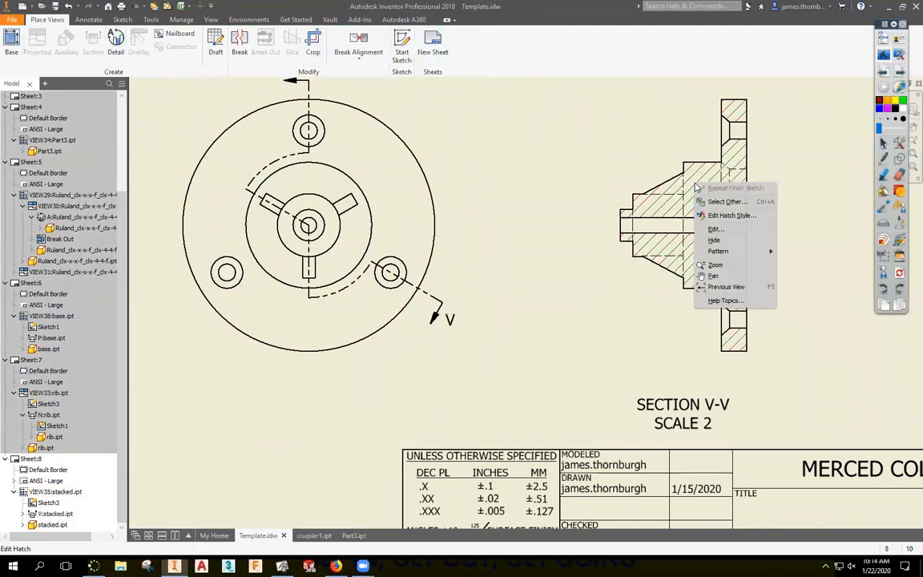
click(721, 242)
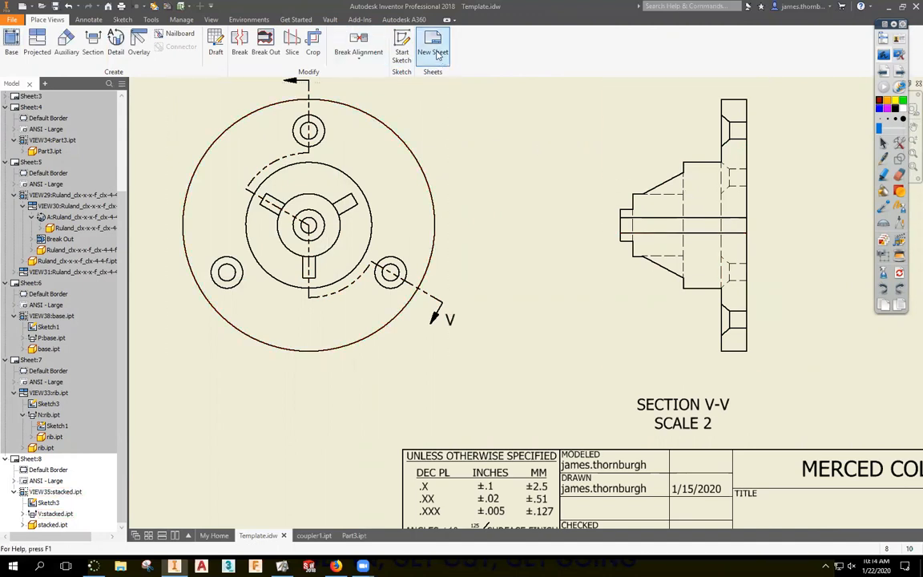
click(436, 89)
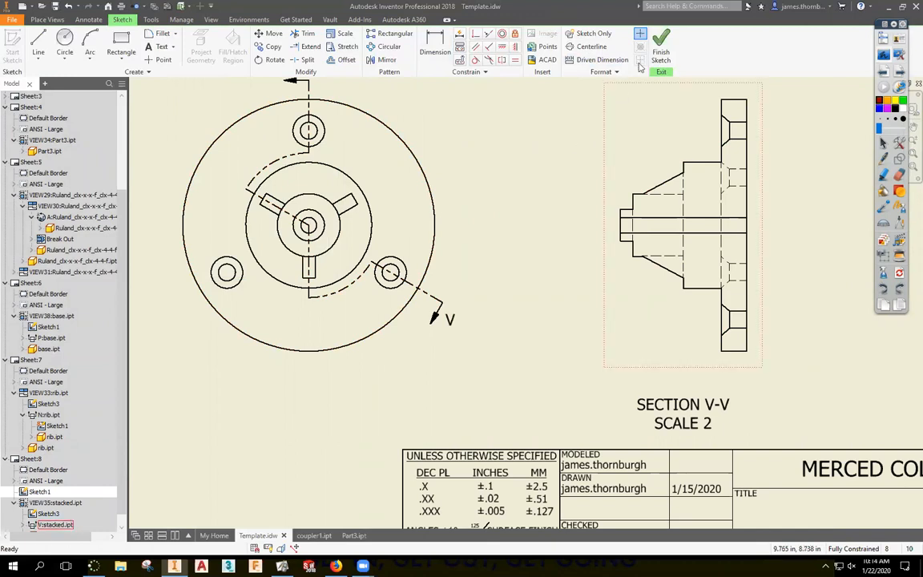
key(ctrl+z)
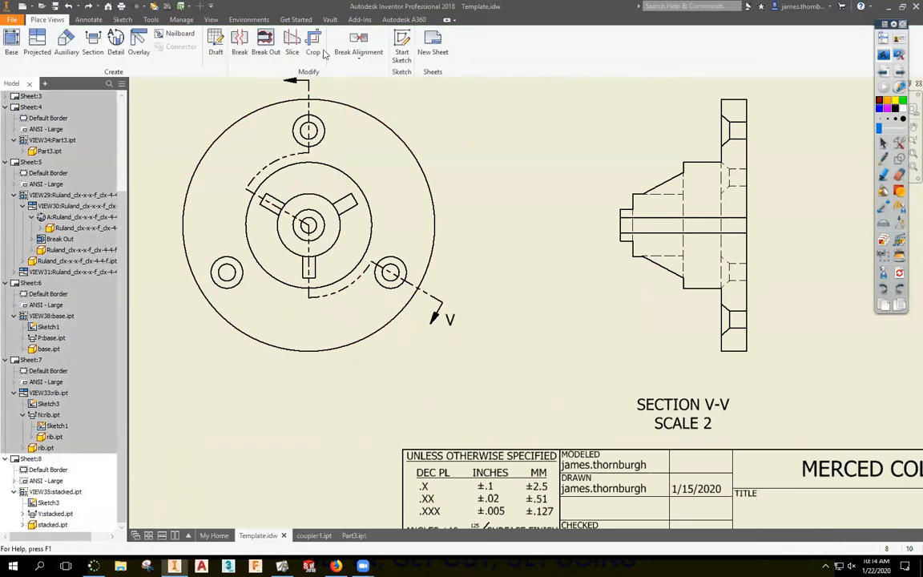
Attach a sketch to section V-V, project the rib's diagonal edge, and finish it.
click(401, 50)
click(694, 204)
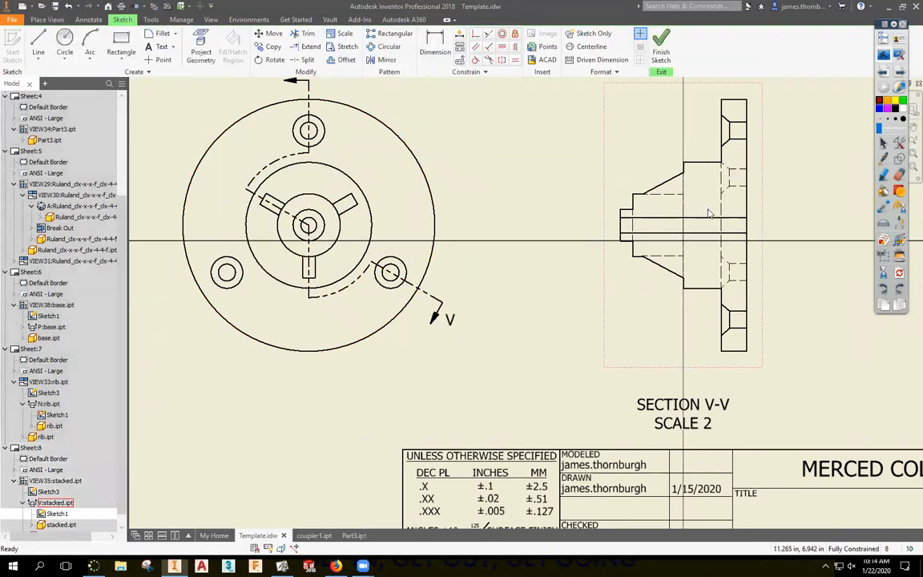
click(672, 186)
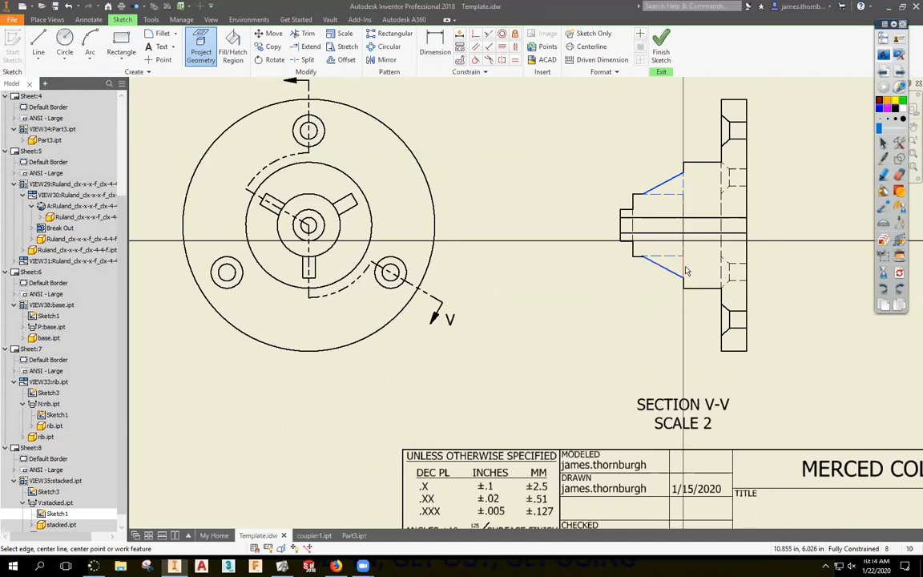
click(661, 46)
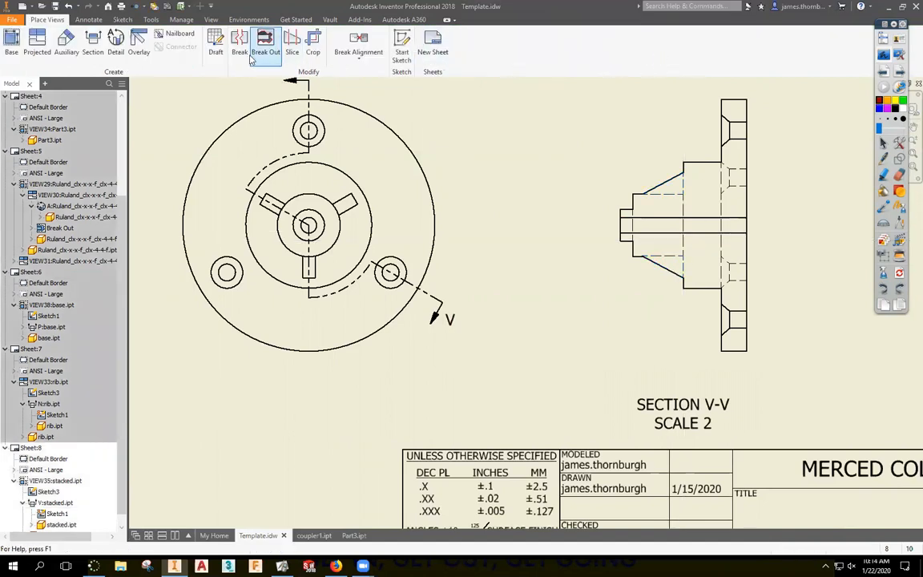
Reopen the section view's Sketch1 for editing.
click(41, 518)
scroll(336, 415, down, 3)
scroll(410, 380, up, 5)
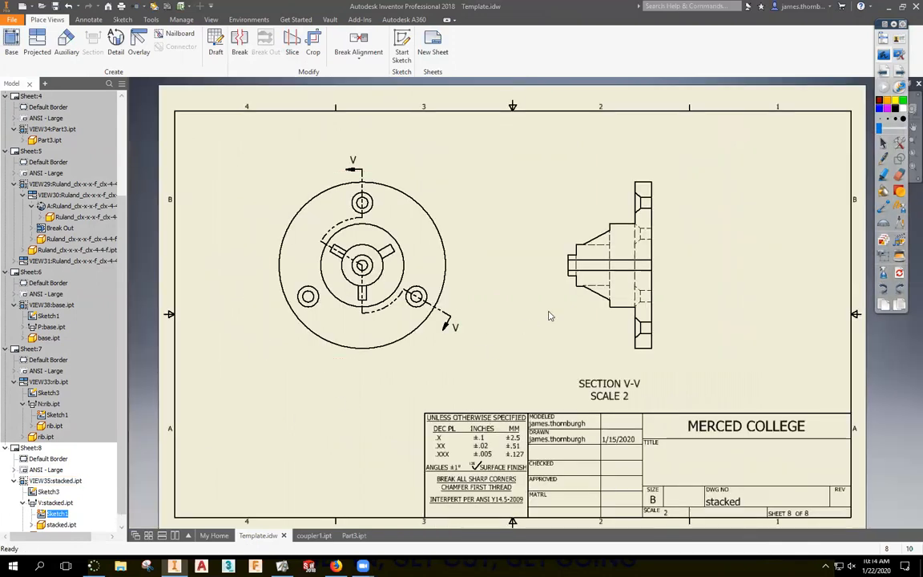
double_click(610, 285)
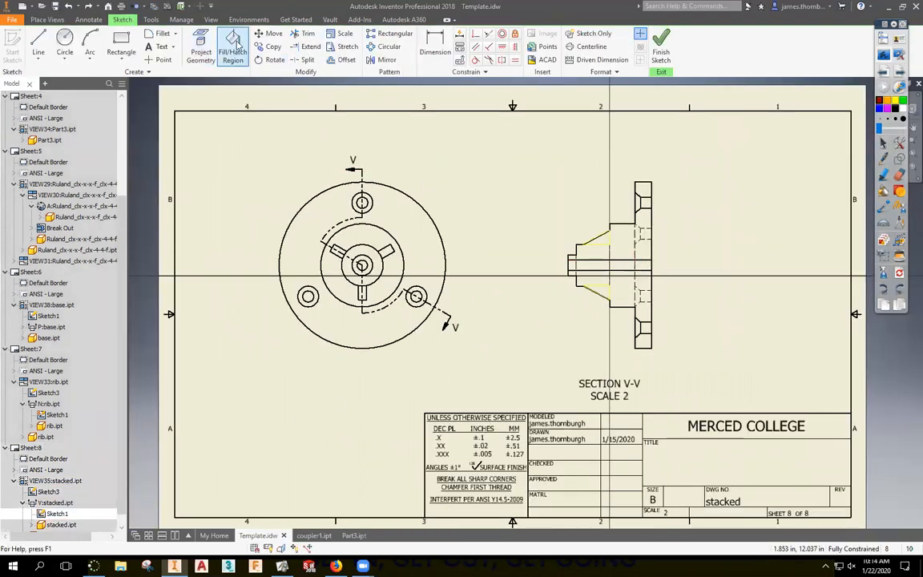
click(607, 244)
scroll(597, 239, down, 3)
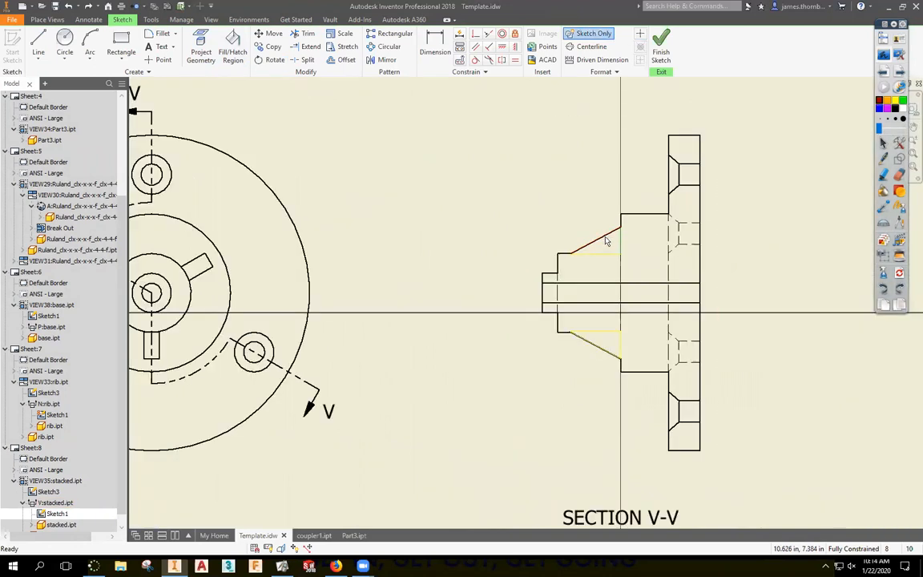
click(600, 247)
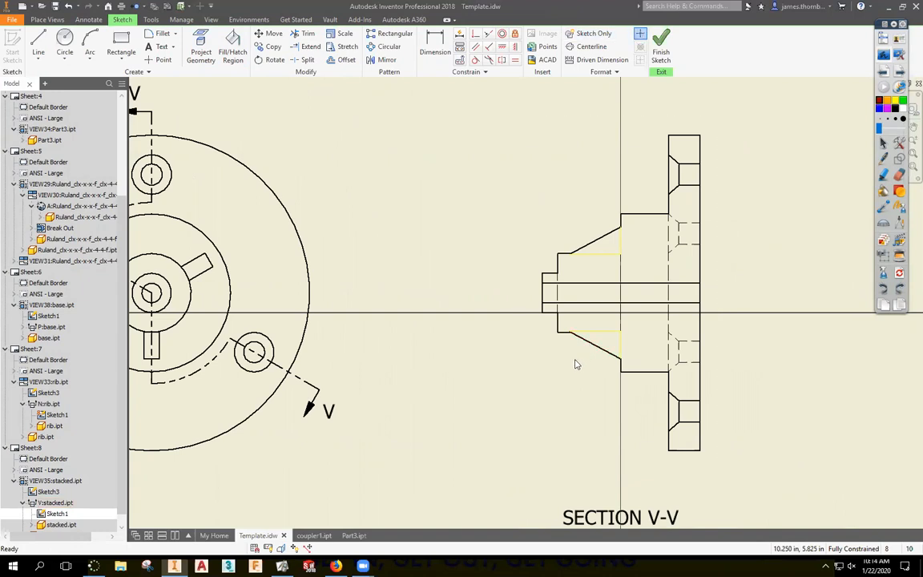
Draw lines closing off the upper and lower rib triangles.
key(l)
click(569, 331)
click(621, 358)
click(571, 253)
click(621, 226)
Try filling the lower rib triangle region with hatching.
click(233, 47)
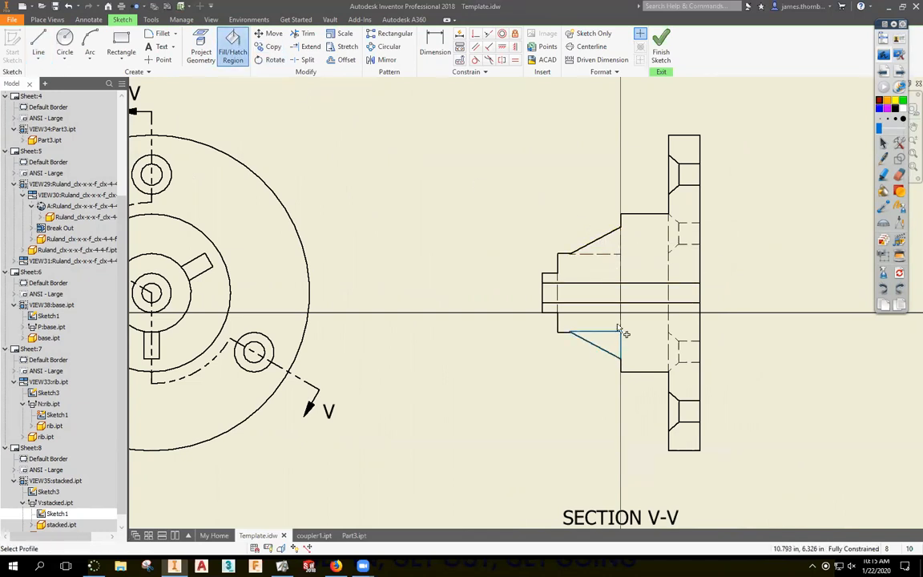
click(612, 350)
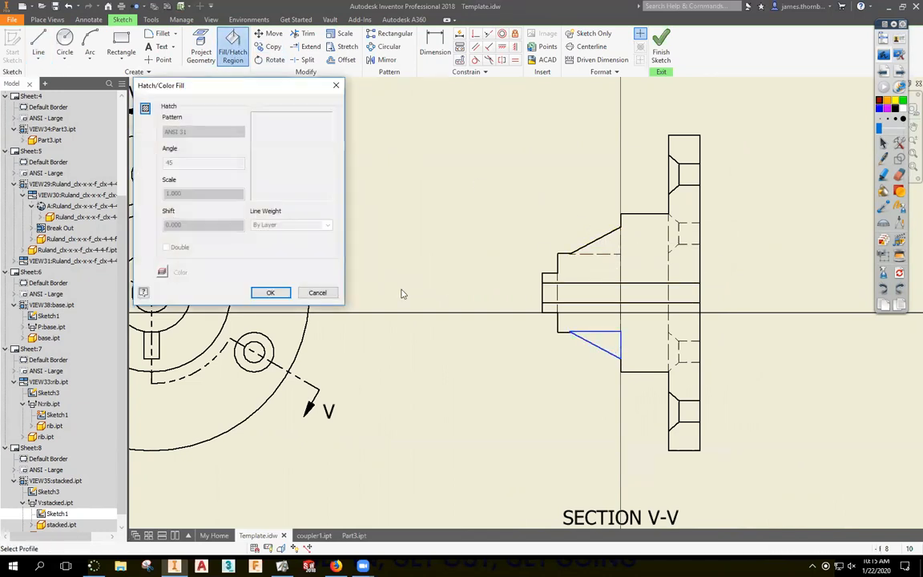
click(145, 109)
click(600, 329)
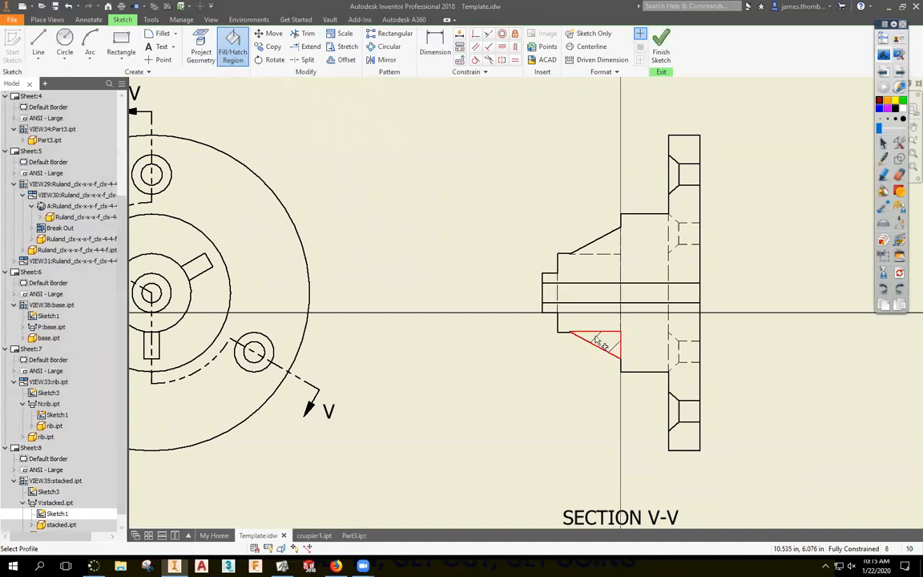
key(Escape)
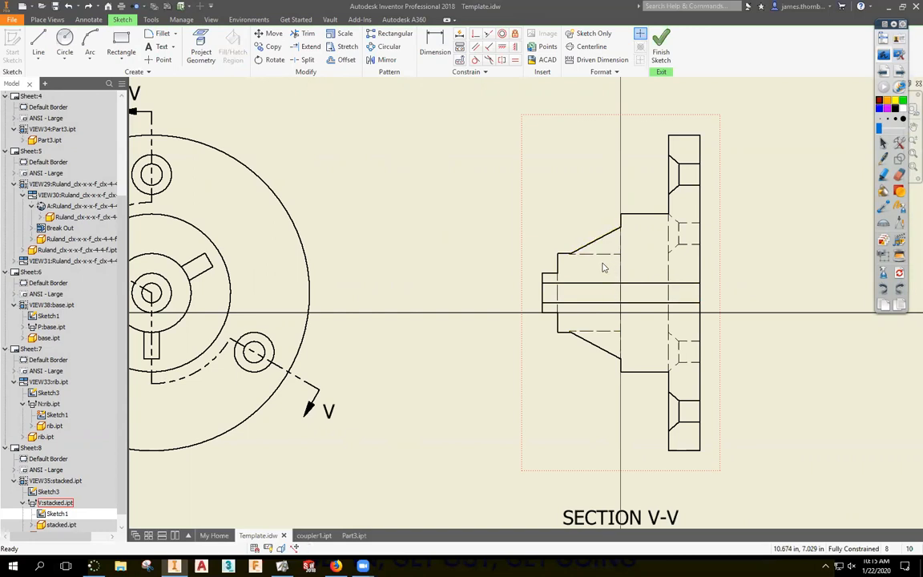
click(200, 48)
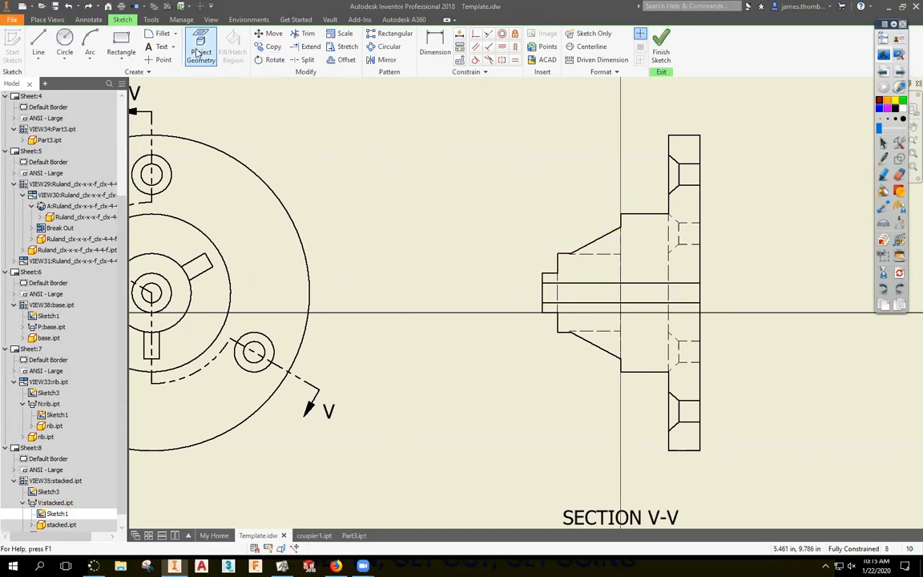
Project the hub outline and its short step edges into the section sketch.
click(559, 266)
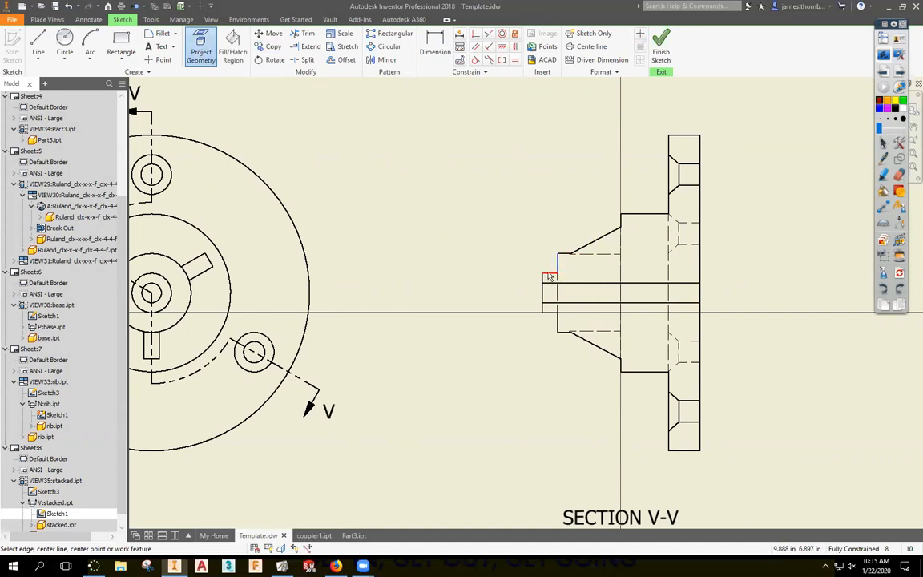
click(542, 293)
click(564, 334)
click(622, 367)
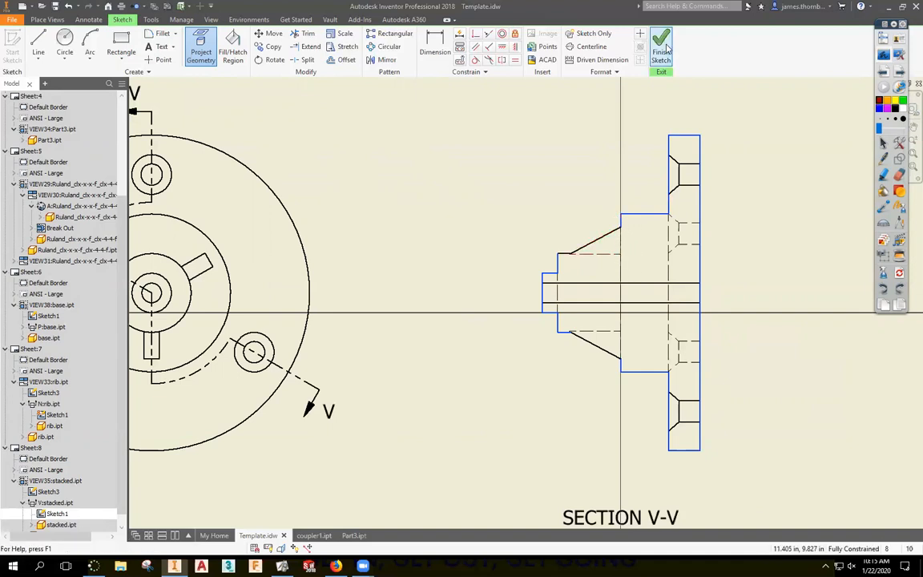
right_click(756, 127)
click(786, 128)
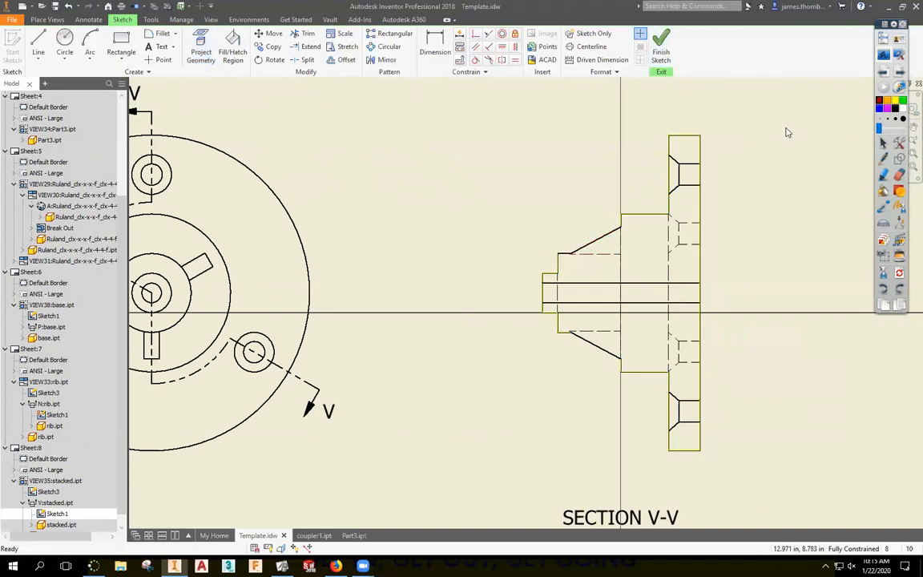
Draw closing lines around the upper rib area and across the lower rib's base.
click(38, 42)
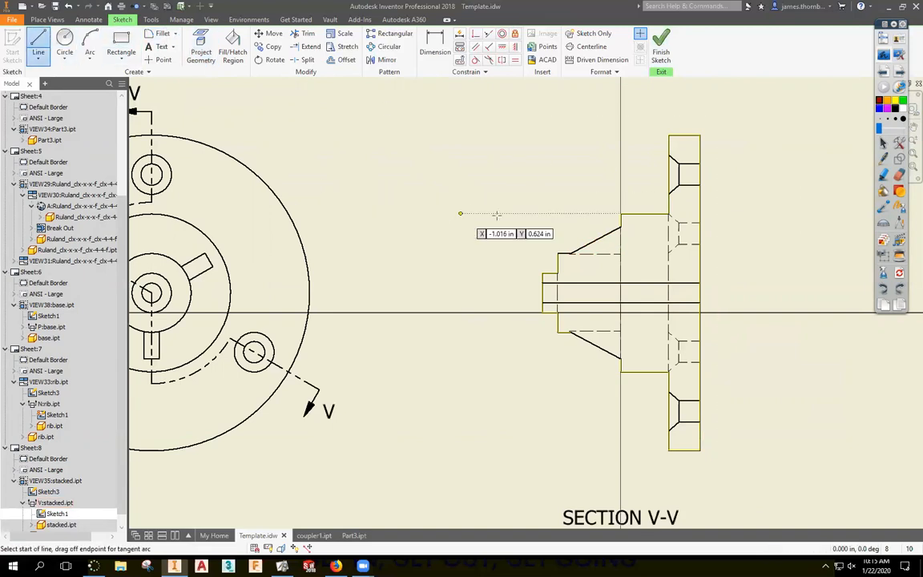
click(621, 227)
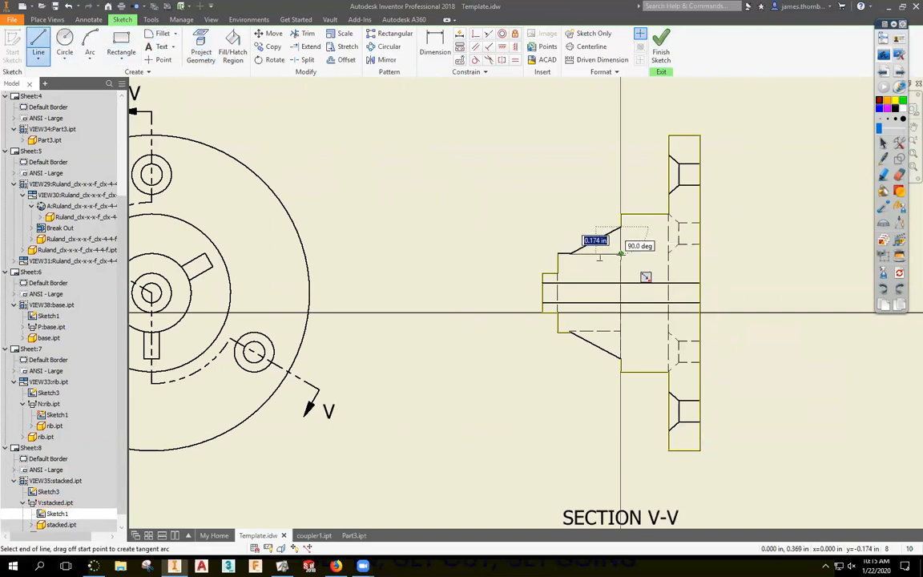
click(621, 254)
click(559, 254)
right_click(543, 220)
click(577, 222)
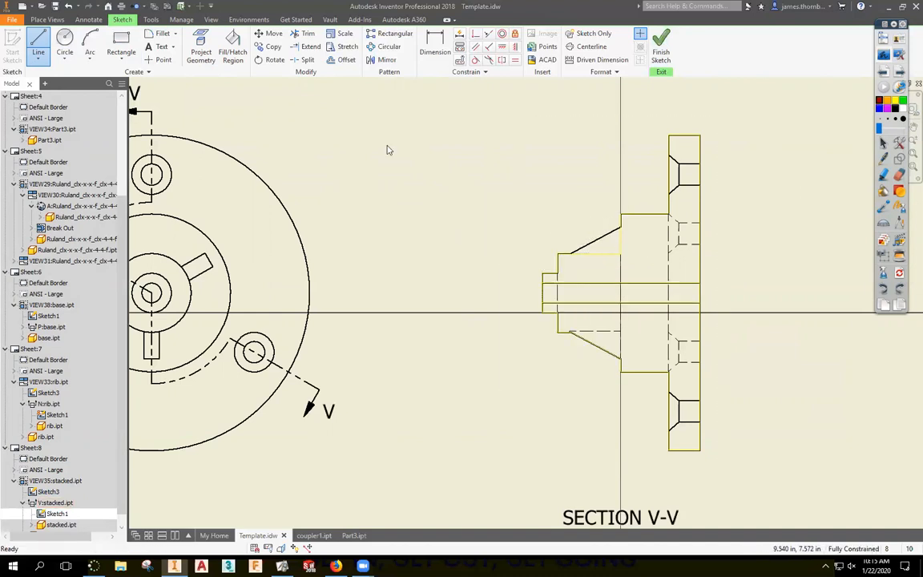
click(37, 44)
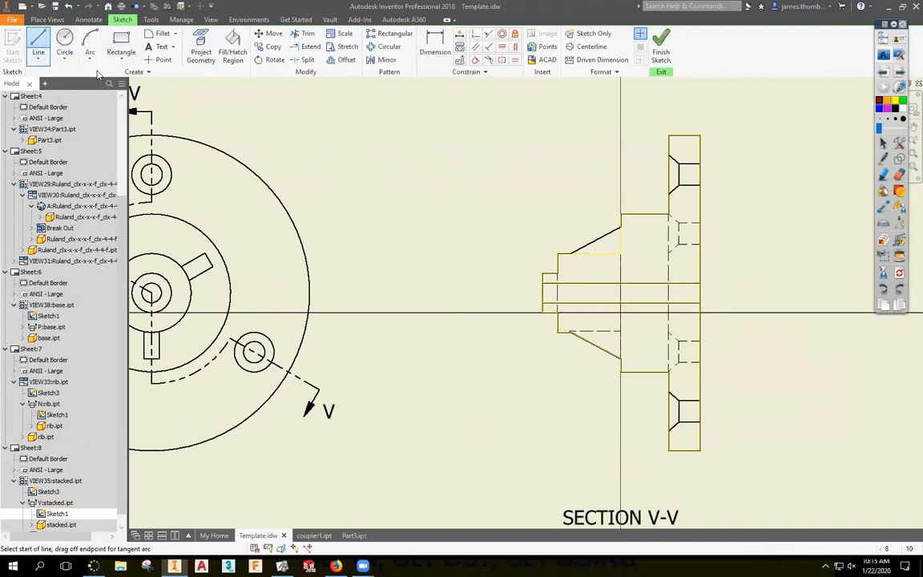
click(571, 332)
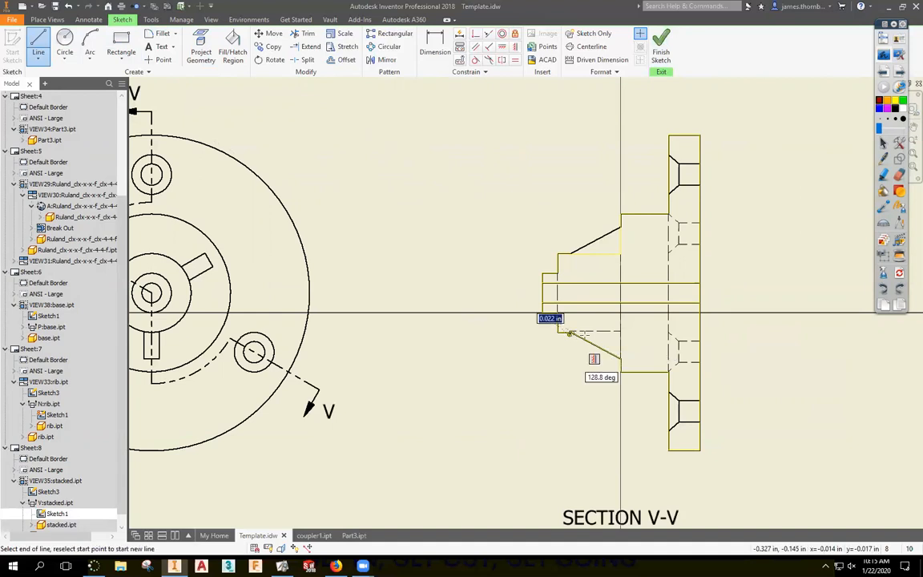
click(621, 331)
right_click(641, 292)
click(677, 295)
Fill the lower hub region with ANSI 31 hatching.
click(232, 48)
click(641, 333)
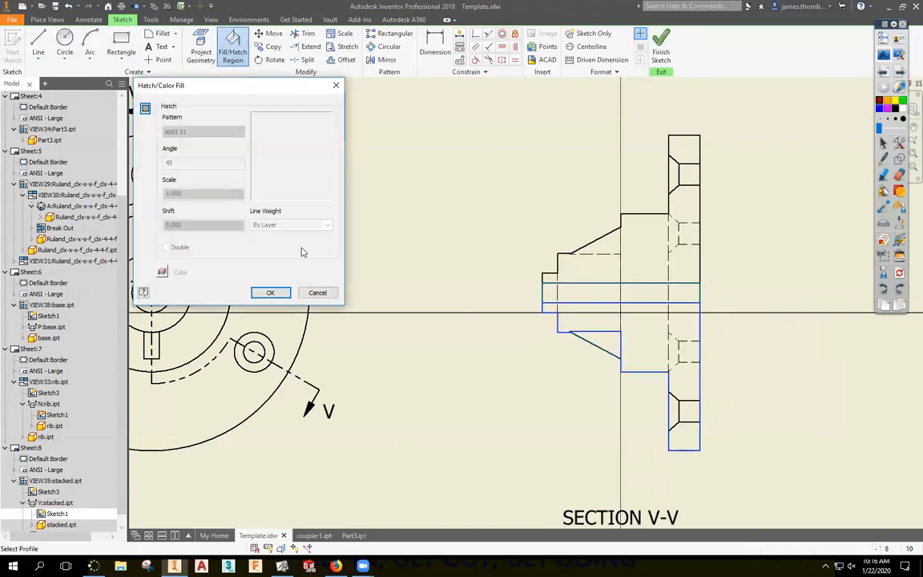
click(270, 292)
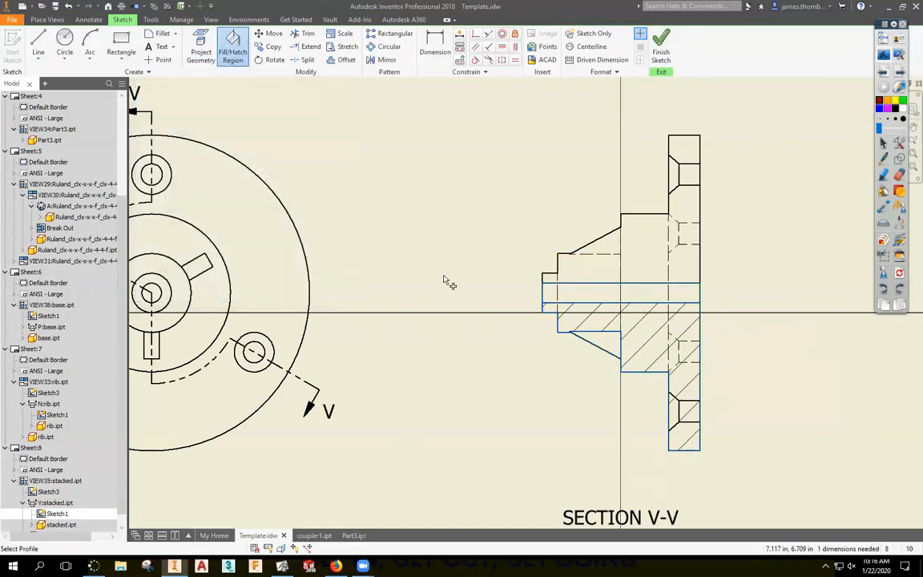
key(Escape)
scroll(577, 255, down, 5)
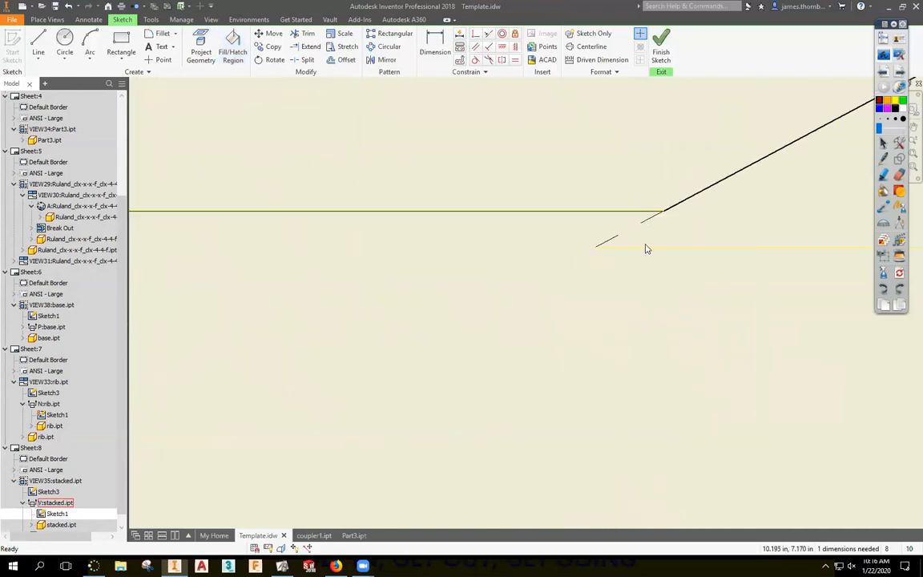
scroll(593, 272, up, 2)
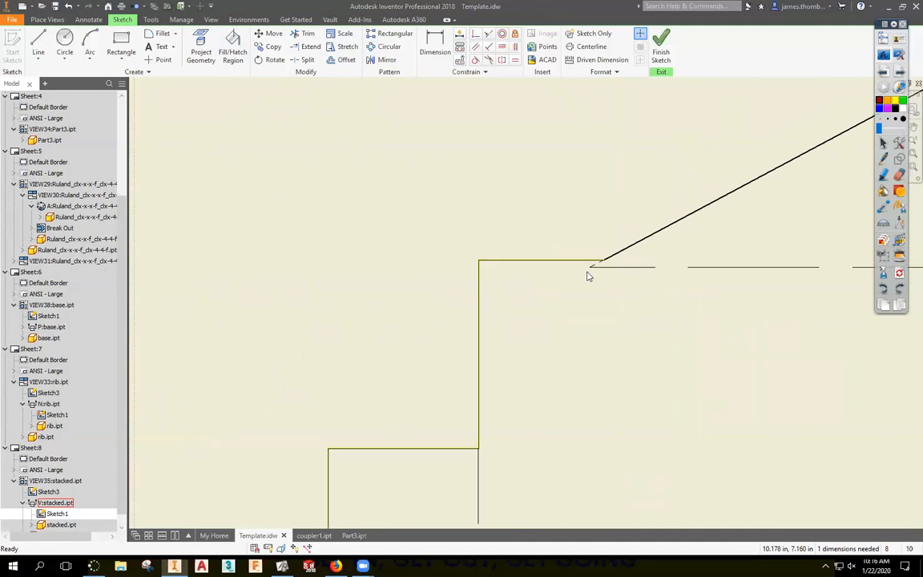
Close the upper hub region with a horizontal line from the sloped edge.
key(l)
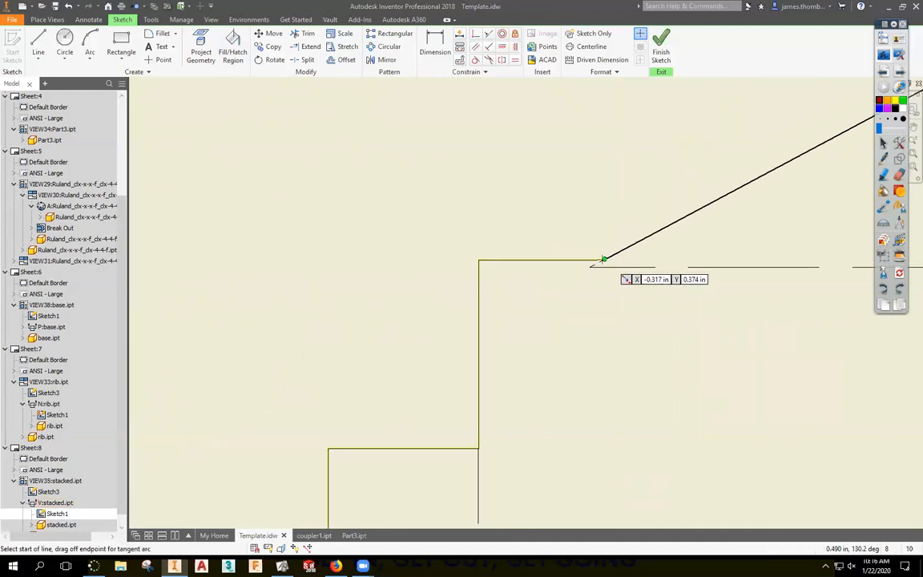
click(598, 261)
scroll(597, 263, up, 3)
click(683, 266)
key(Escape)
Hatch the upper hub region with ANSI 31, exit the sketch, and open the view's settings.
click(232, 47)
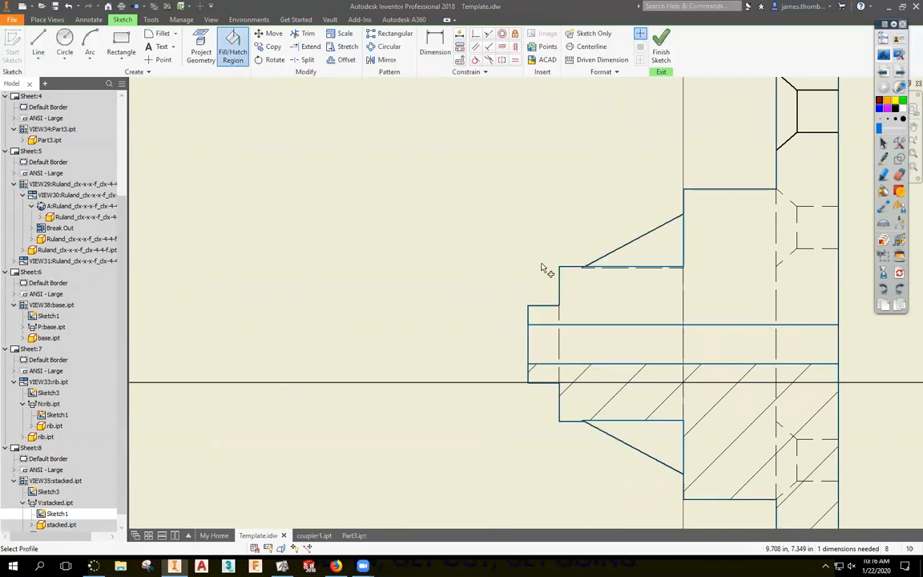
click(628, 303)
click(145, 107)
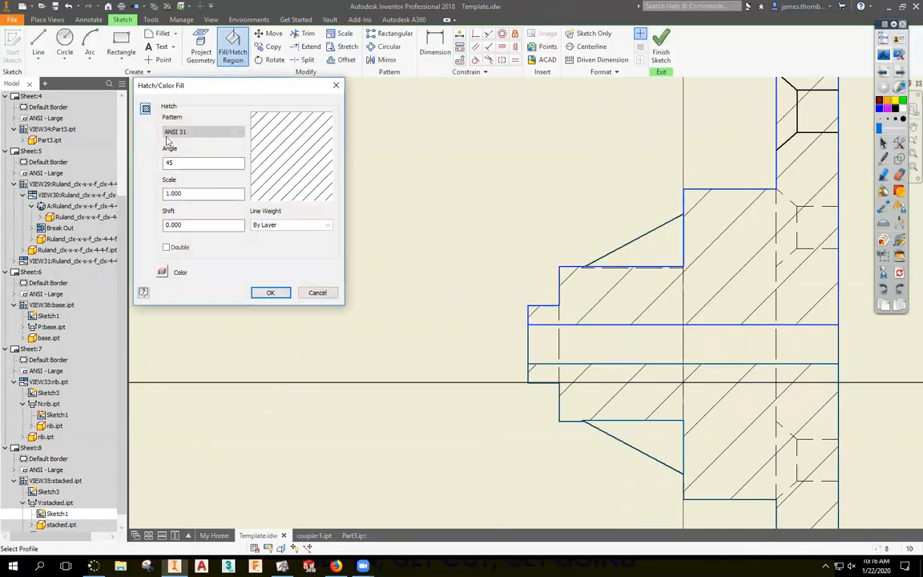
click(270, 292)
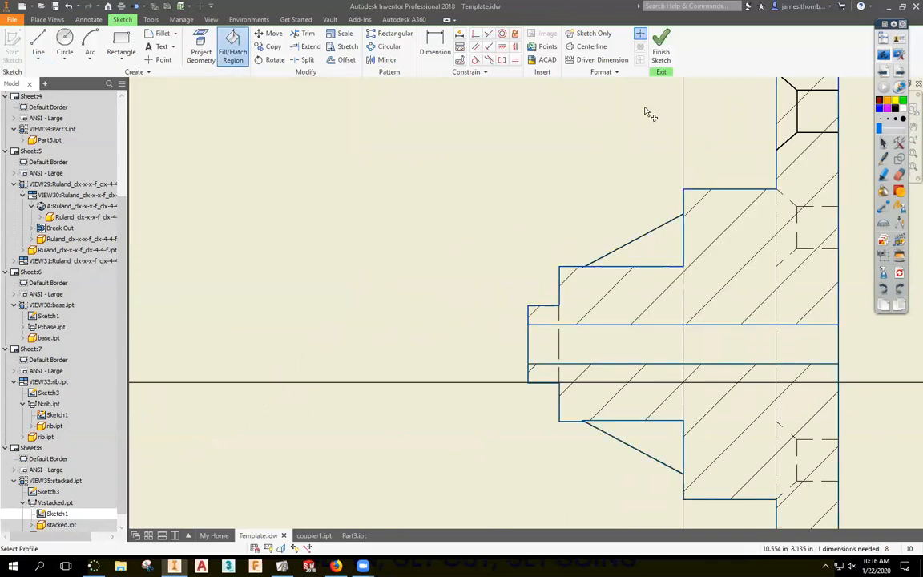
click(664, 55)
double_click(641, 170)
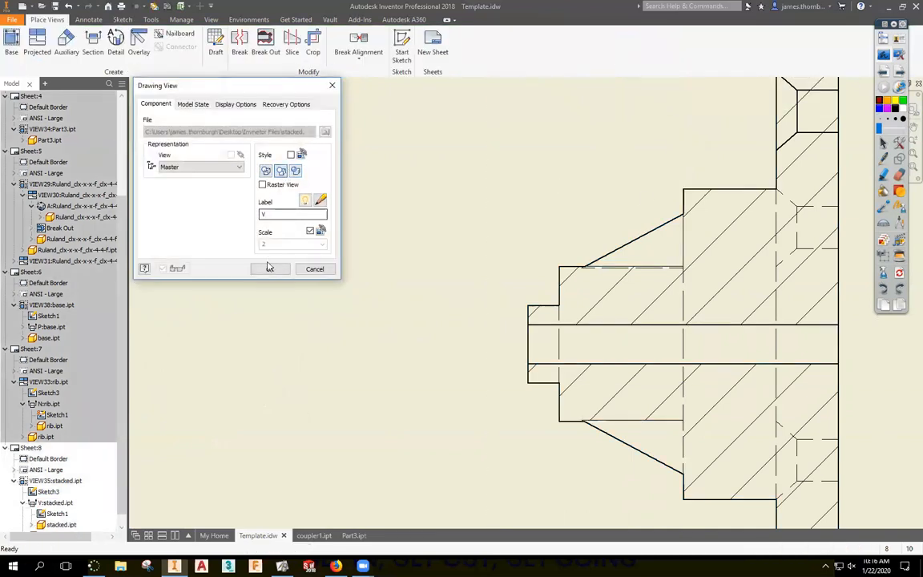
Accept the Drawing View settings unchanged and look over section V-V.
click(271, 270)
scroll(336, 272, down, 4)
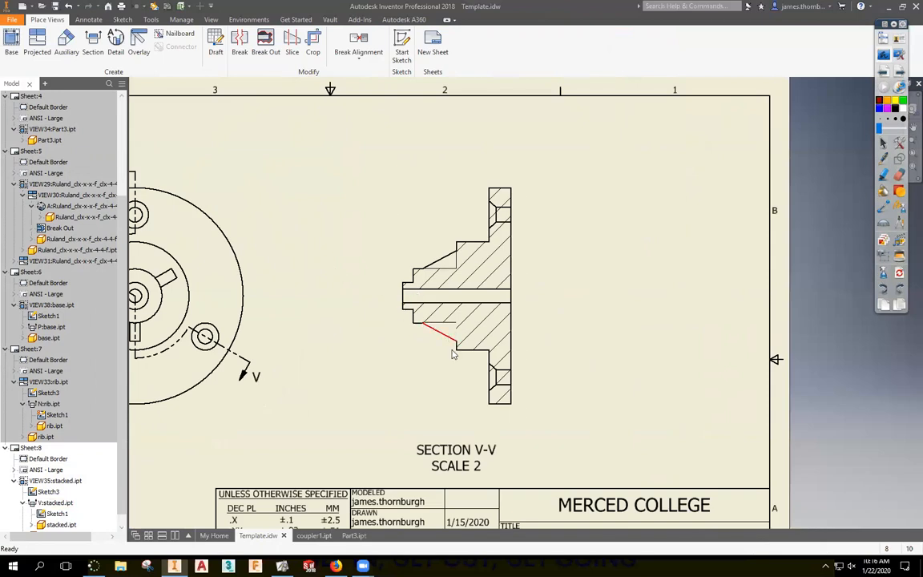
scroll(456, 332, up, 5)
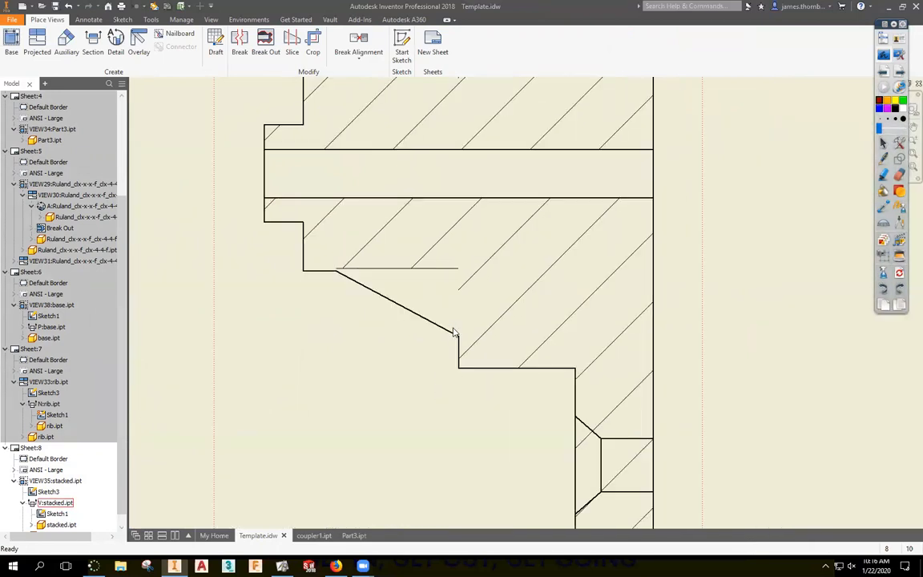
scroll(451, 335, down, 2)
Reopen the section view's Sketch1 to check the hatch regions, then finish the sketch.
click(48, 491)
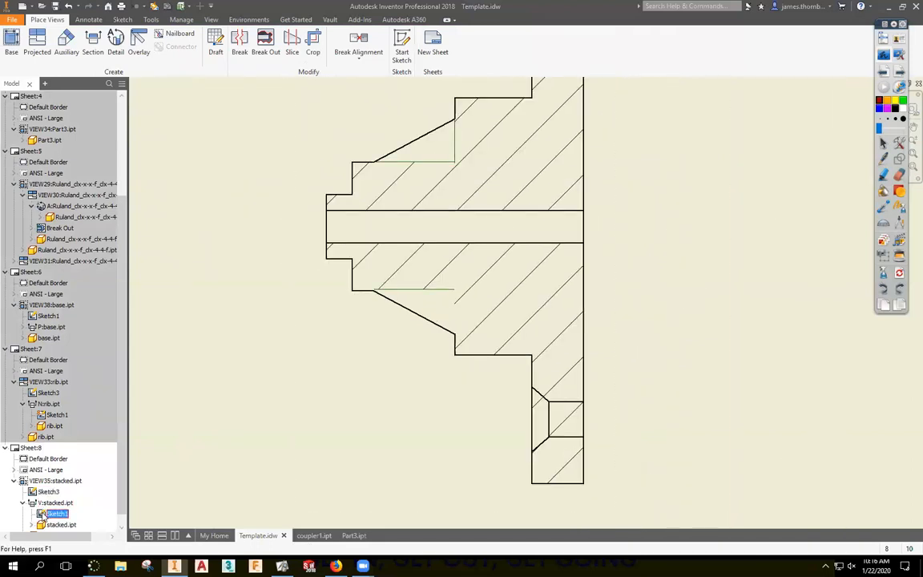
right_click(48, 514)
click(64, 426)
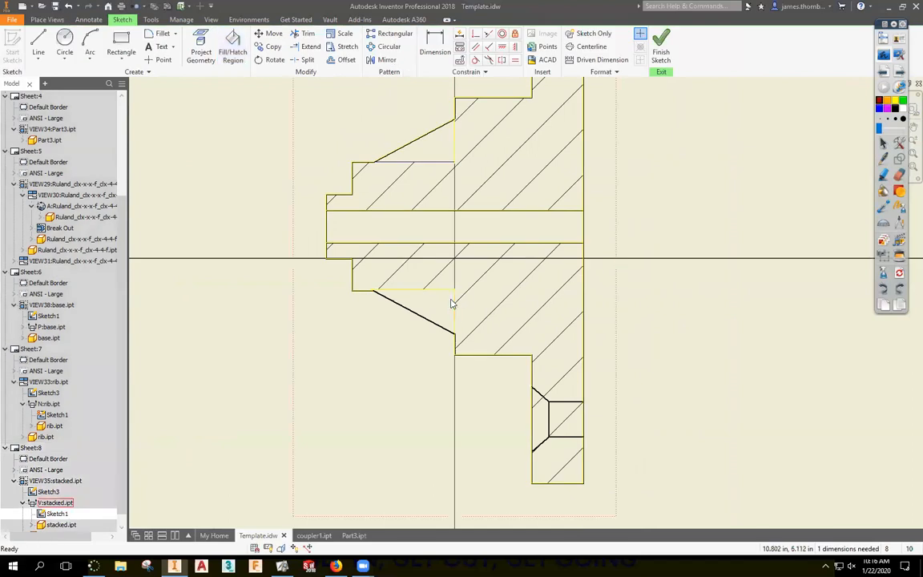
scroll(455, 335, up, 5)
scroll(457, 385, down, 4)
scroll(459, 370, up, 1)
scroll(459, 364, down, 2)
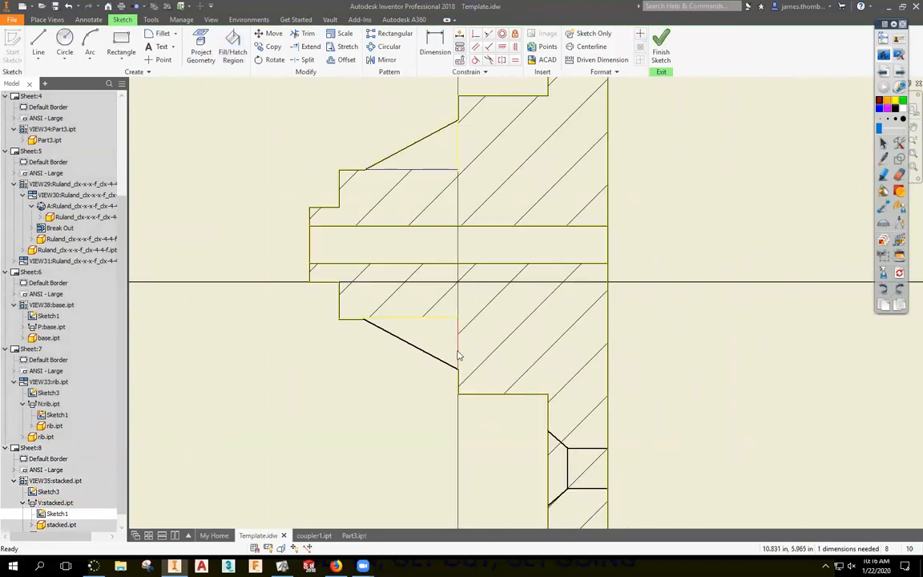
click(662, 50)
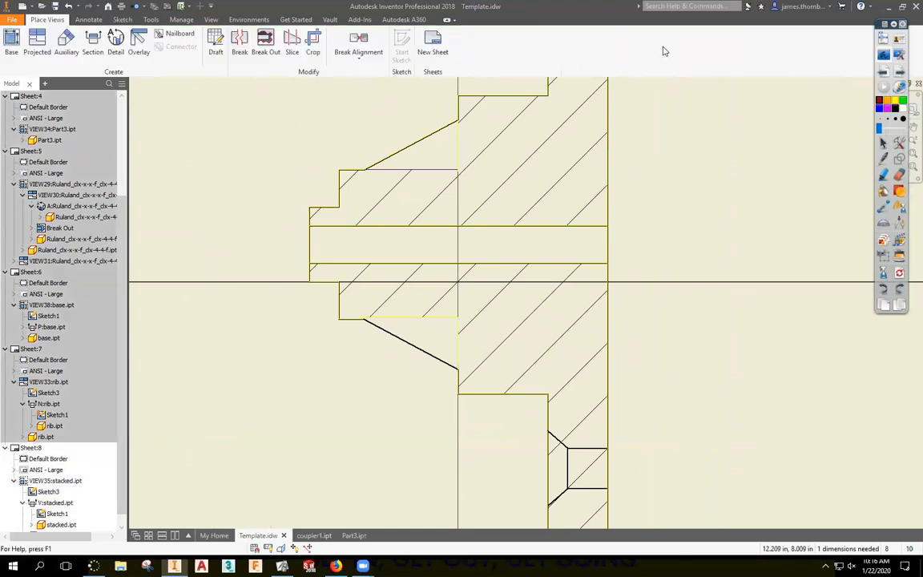
Select section V-V, recheck Sketch1 once more, finish it, and return to the slides.
click(461, 335)
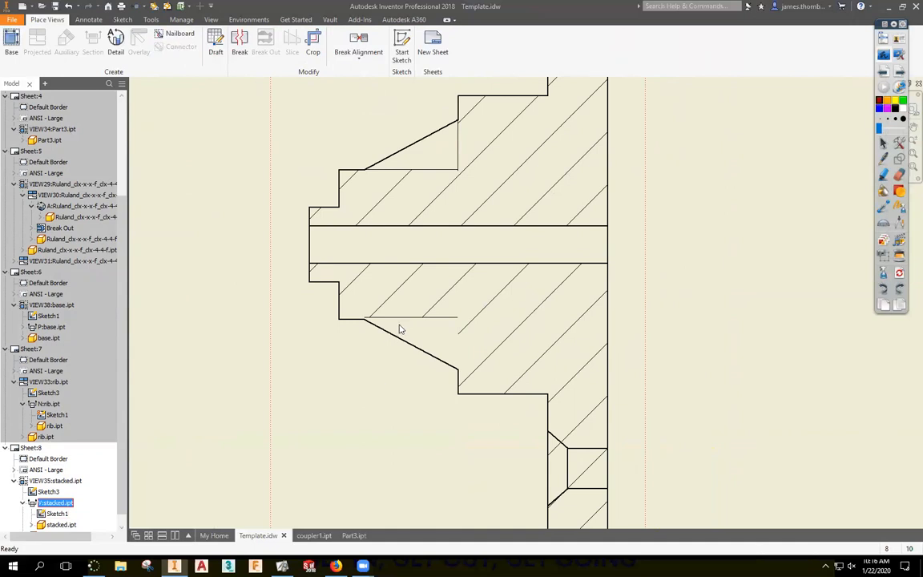
right_click(50, 519)
click(88, 451)
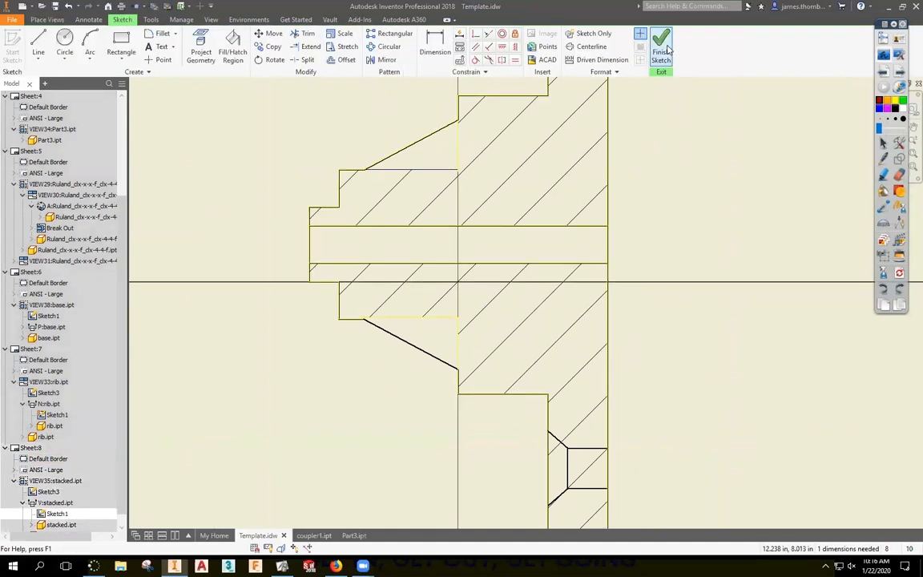
click(661, 47)
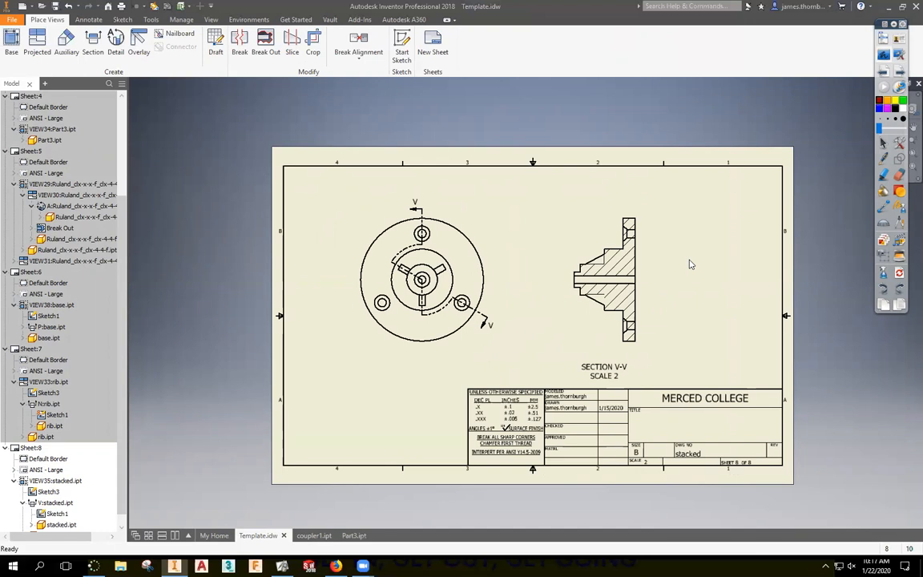
click(884, 56)
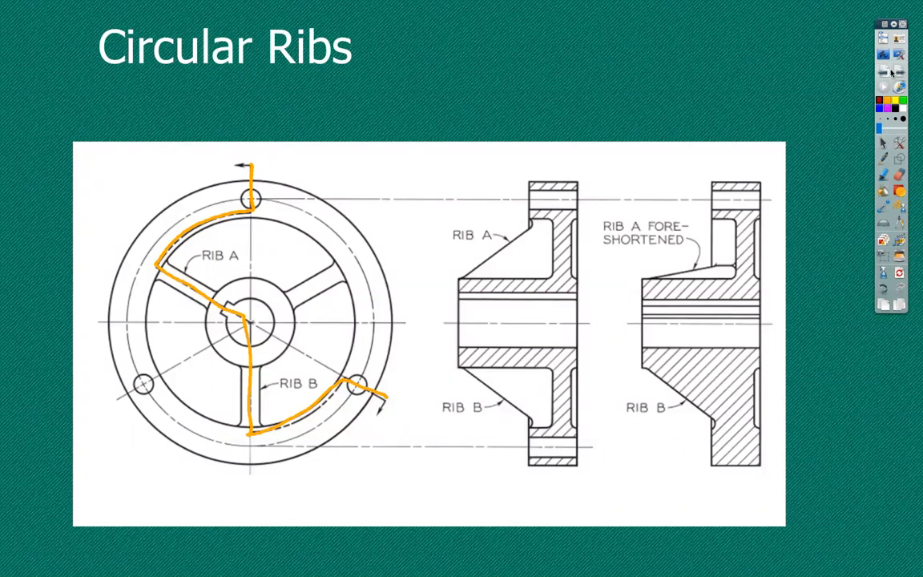
Advance the presentation one slide, from Circular Ribs to Spokes.
key(Right)
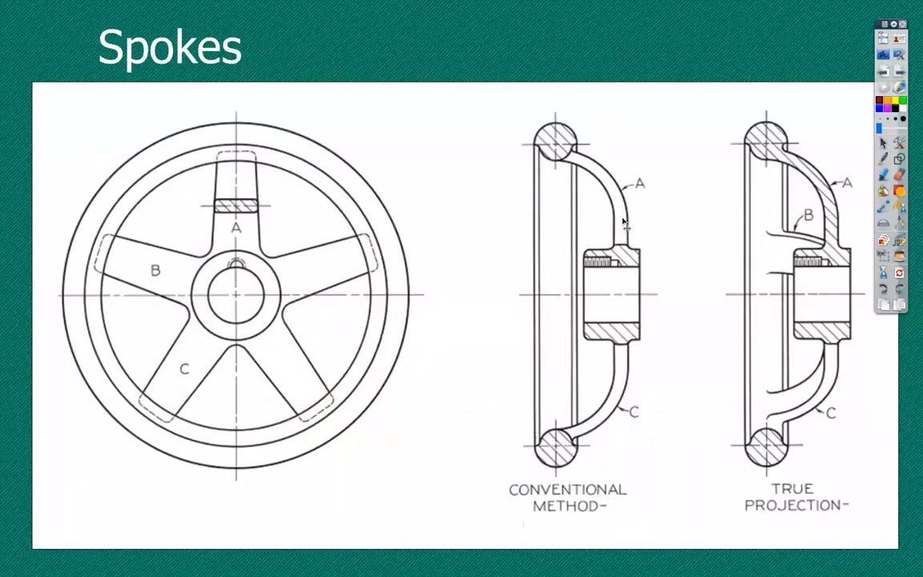
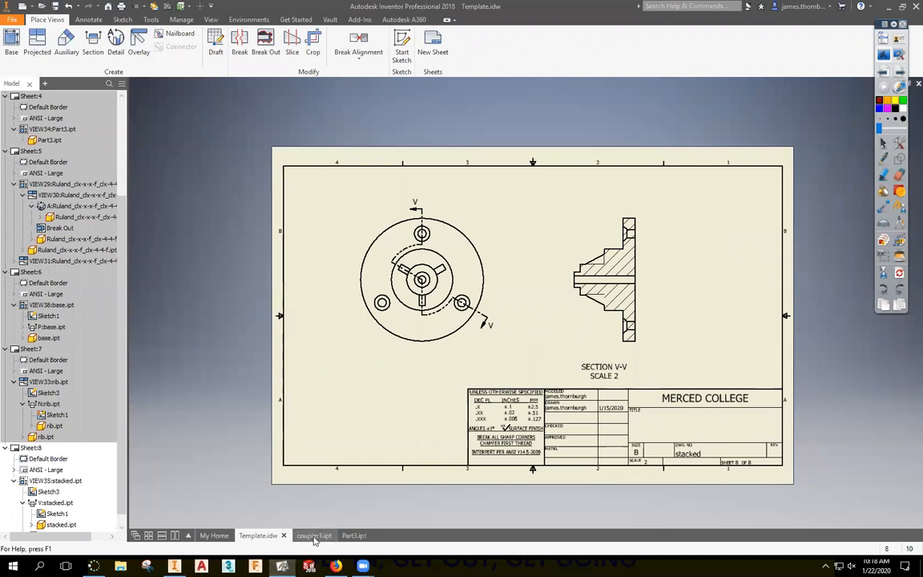
Switch to the coupler1 part model and orbit it to inspect its underside and side.
click(313, 535)
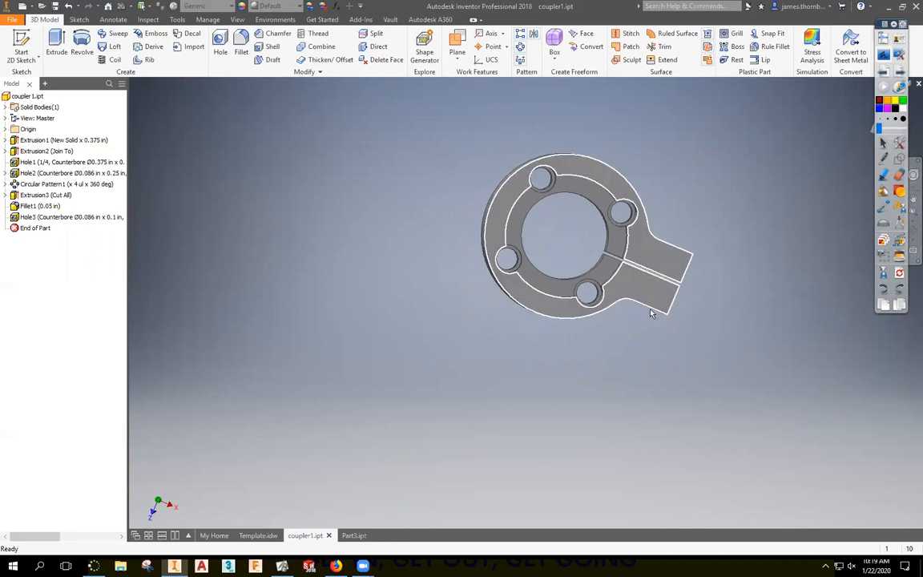
shift+middle_drag(649, 324, 694, 289)
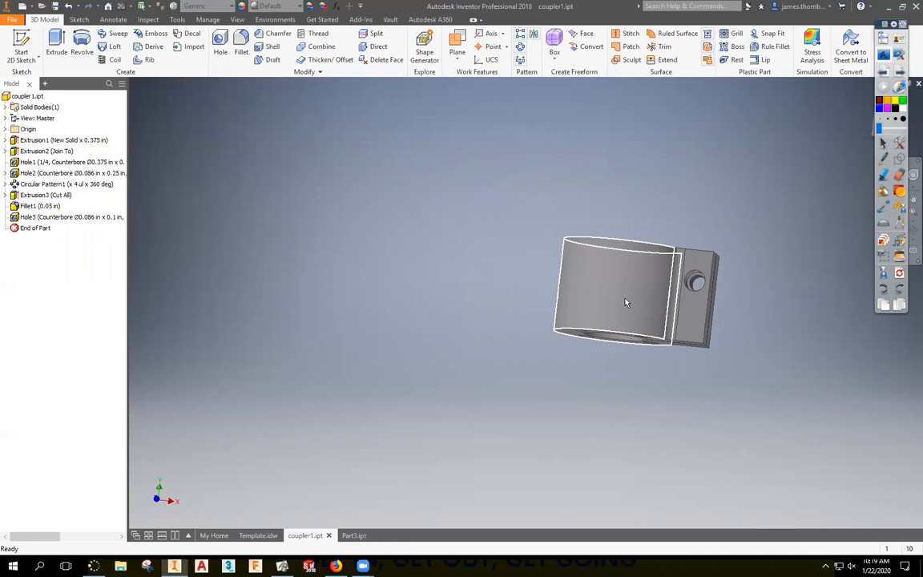
mouse_move(642, 318)
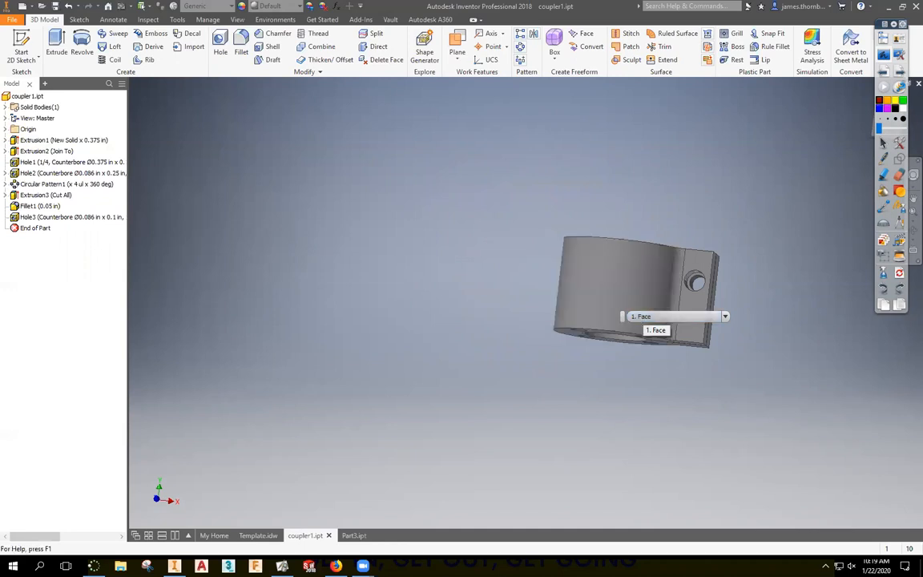
Back in Template.idw, add a new sheet and place a Top base view of coupler1 at 5:1.
click(258, 533)
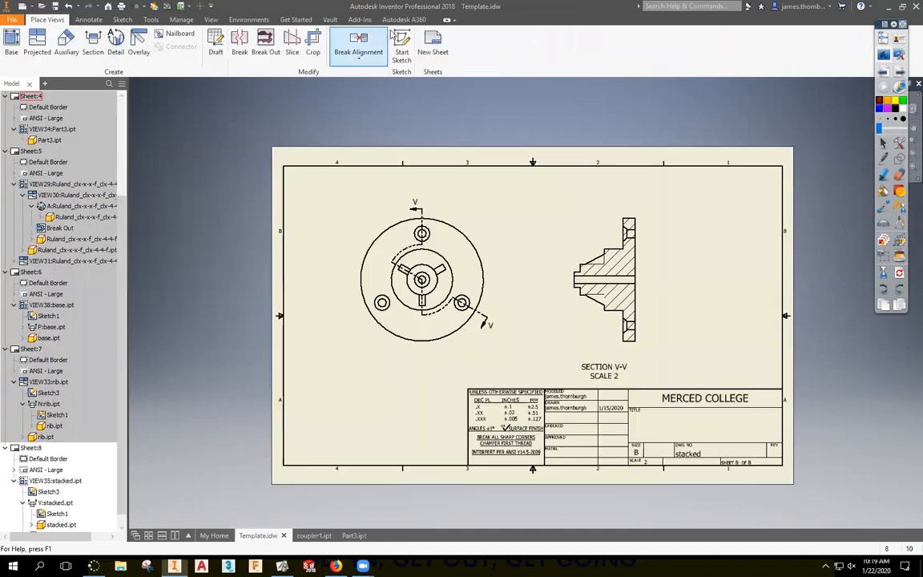
click(433, 40)
click(9, 45)
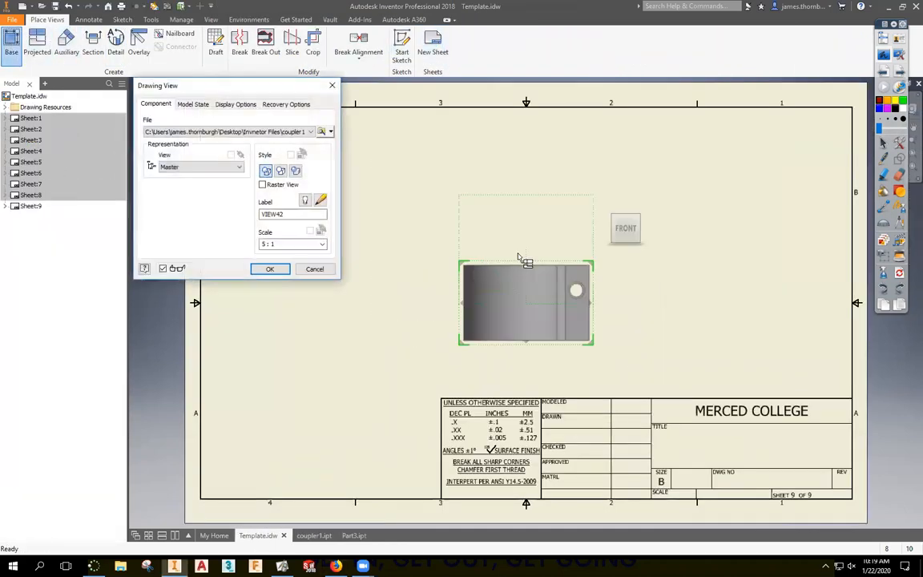
click(621, 210)
drag(530, 319, 516, 254)
click(269, 270)
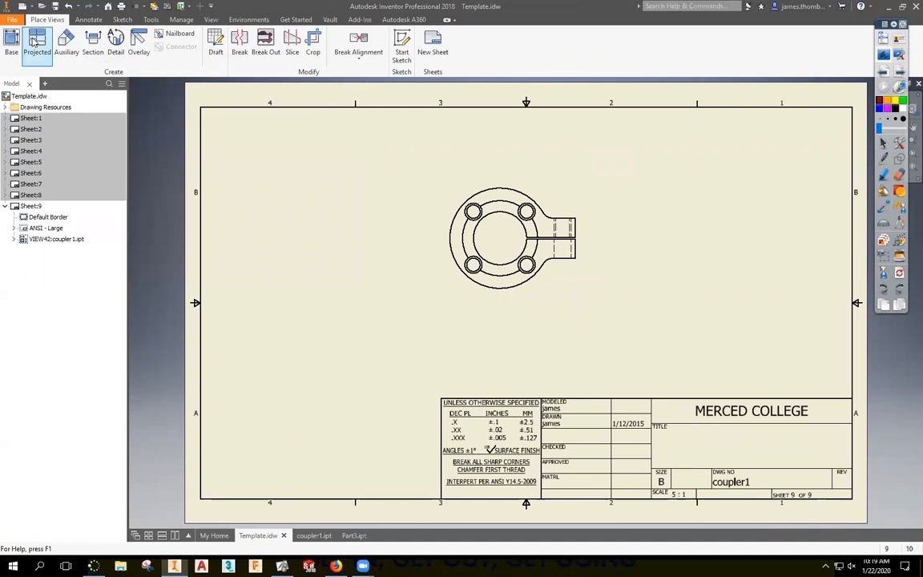
Project a view below the top view, then move both views higher on the sheet.
click(37, 42)
click(537, 270)
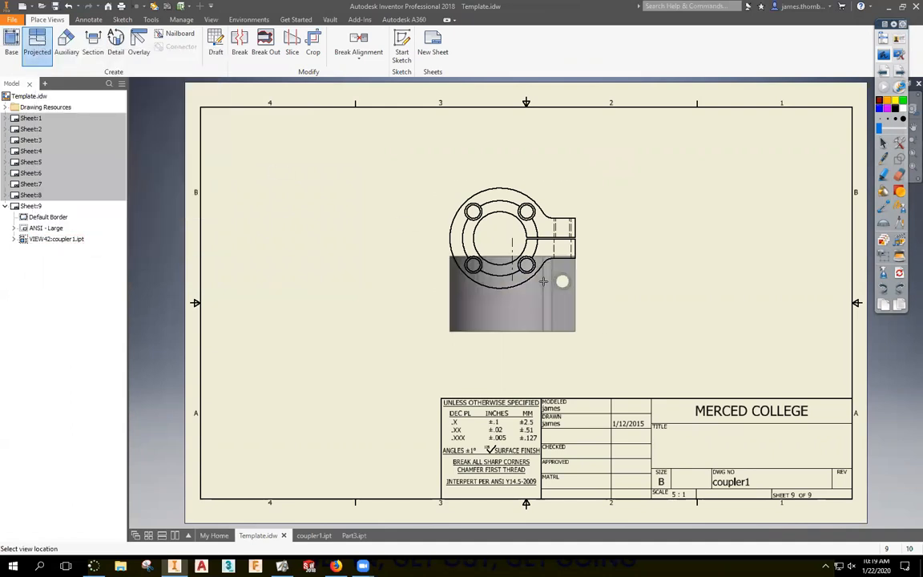
click(513, 361)
right_click(538, 369)
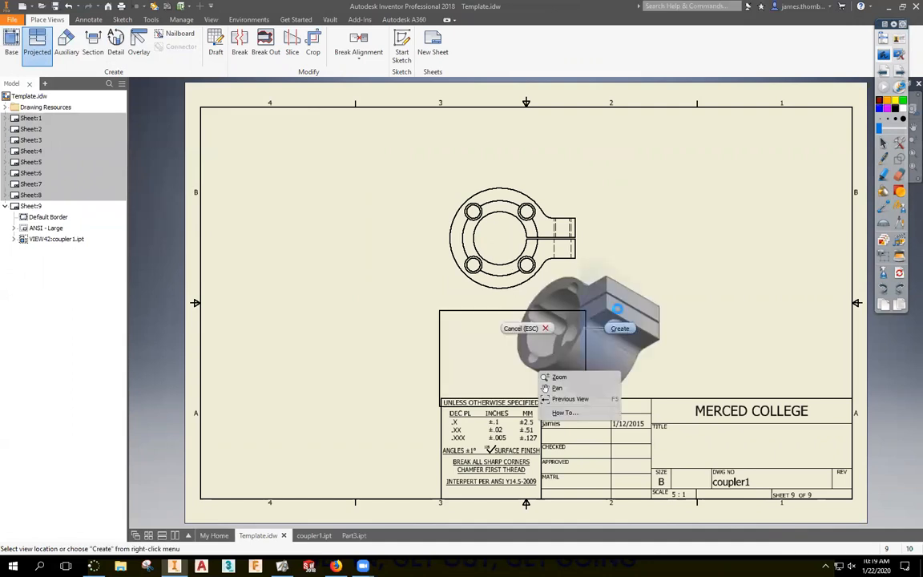
click(557, 377)
drag(591, 283, 594, 210)
drag(591, 331, 594, 268)
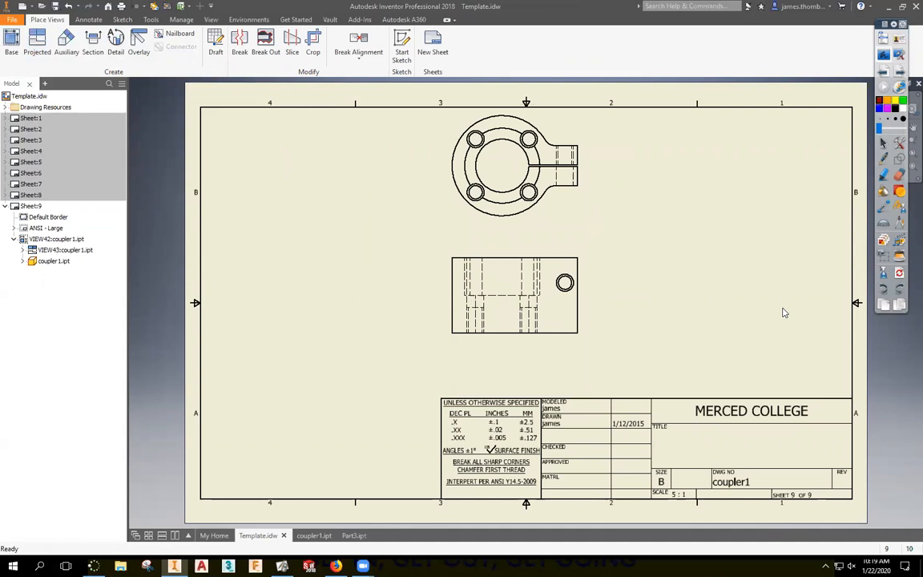
Cut section W-W with a horizontal line across the top view and place it below.
scroll(785, 312, down, 2)
scroll(677, 313, up, 6)
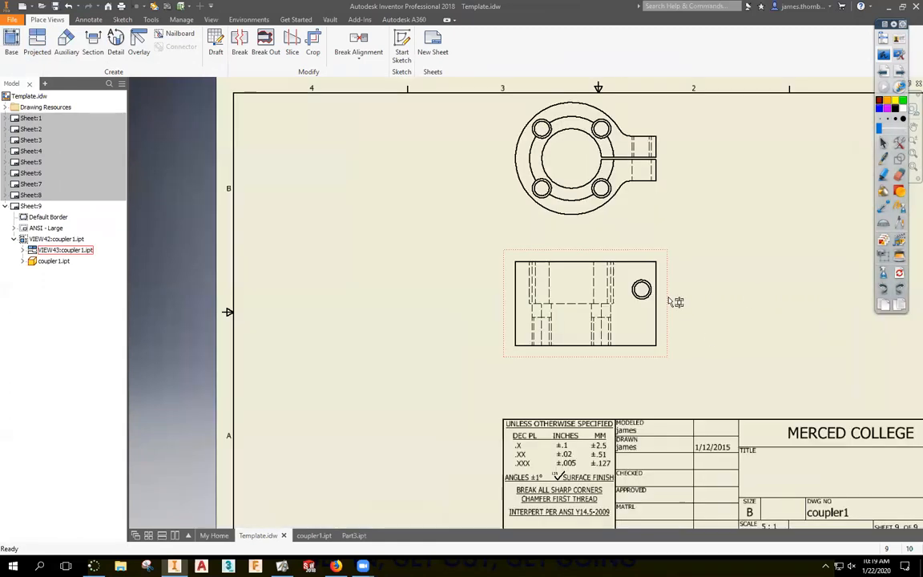
scroll(678, 316, down, 2)
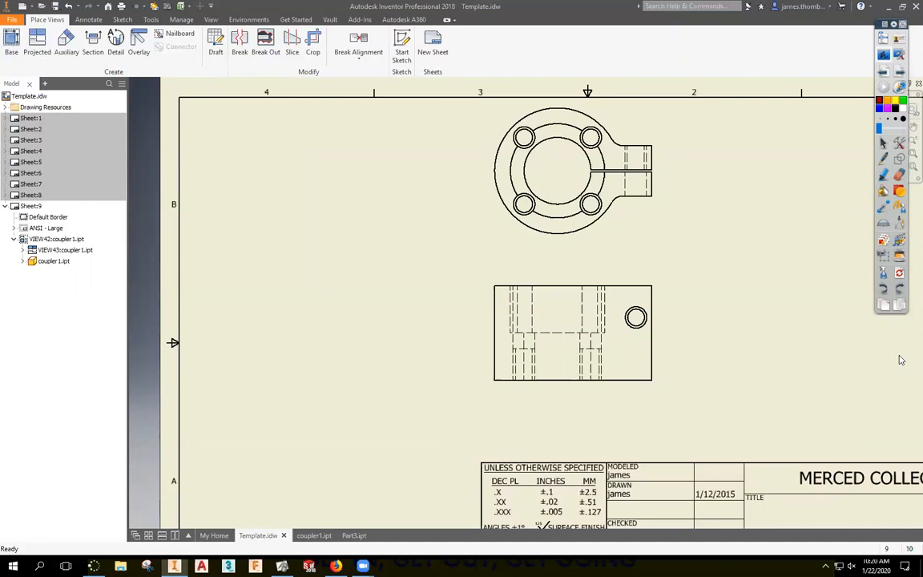
click(93, 44)
click(500, 182)
click(474, 170)
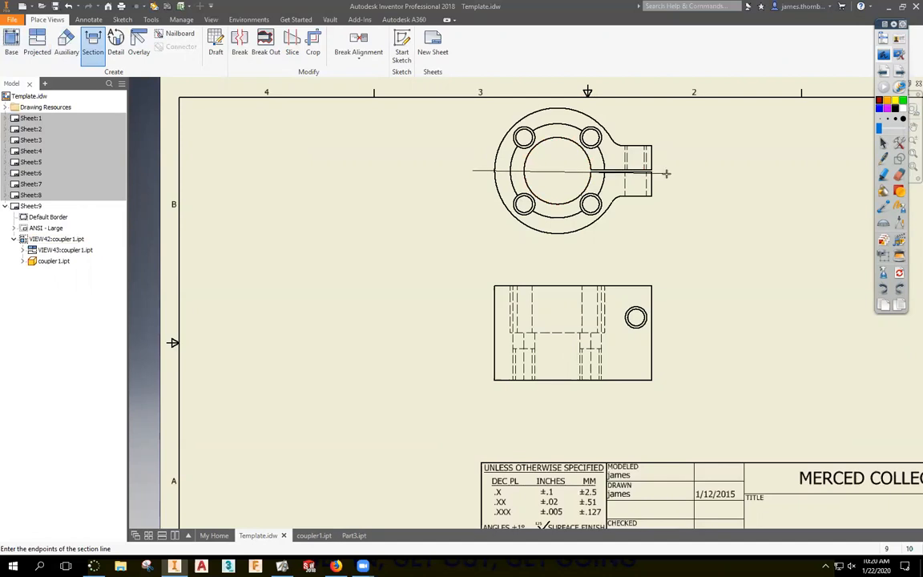
click(665, 170)
right_click(665, 170)
click(721, 179)
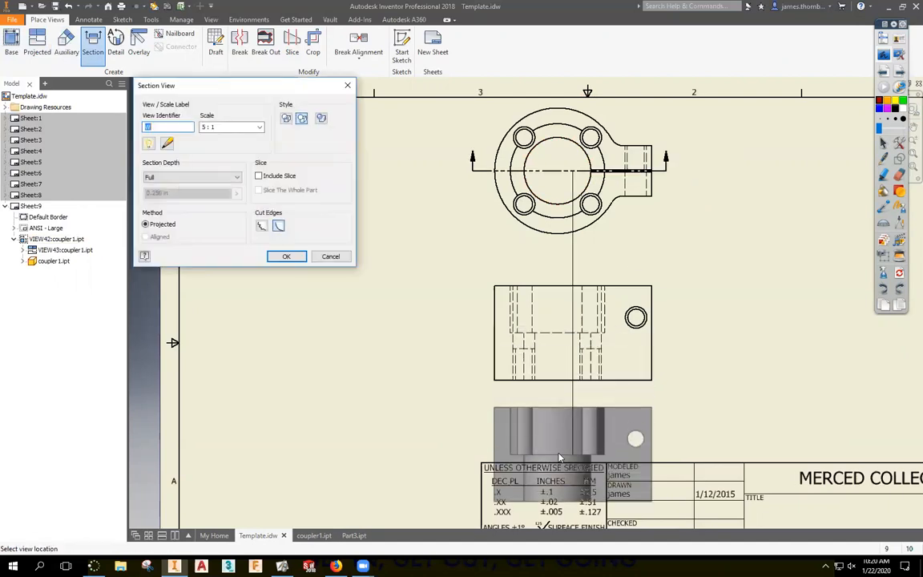
click(473, 446)
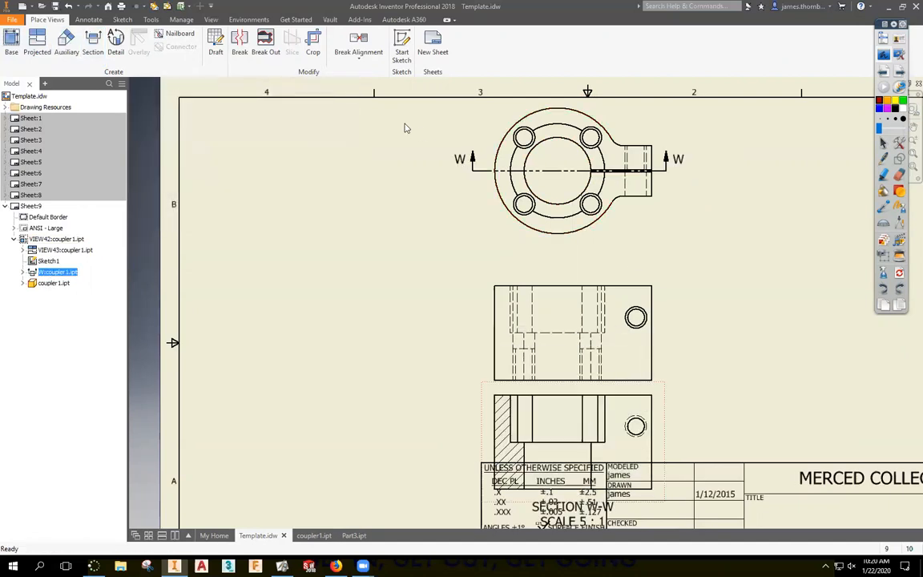
Break section W-W's alignment, move it left of the top view, and select its section line.
click(351, 45)
click(361, 145)
drag(664, 402, 409, 160)
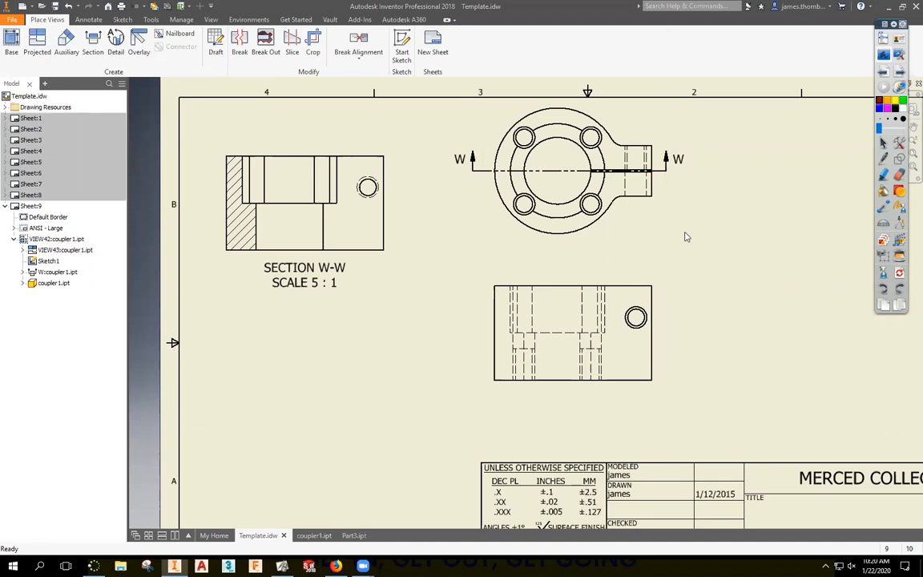
drag(563, 171, 565, 172)
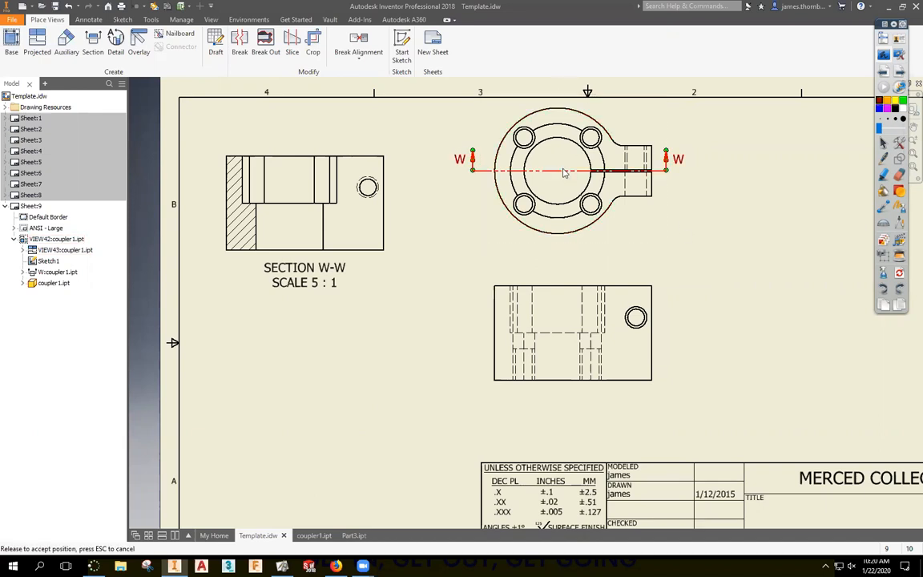
Delete section W-W and move the projected view up beneath the top view.
key(Delete)
key(Return)
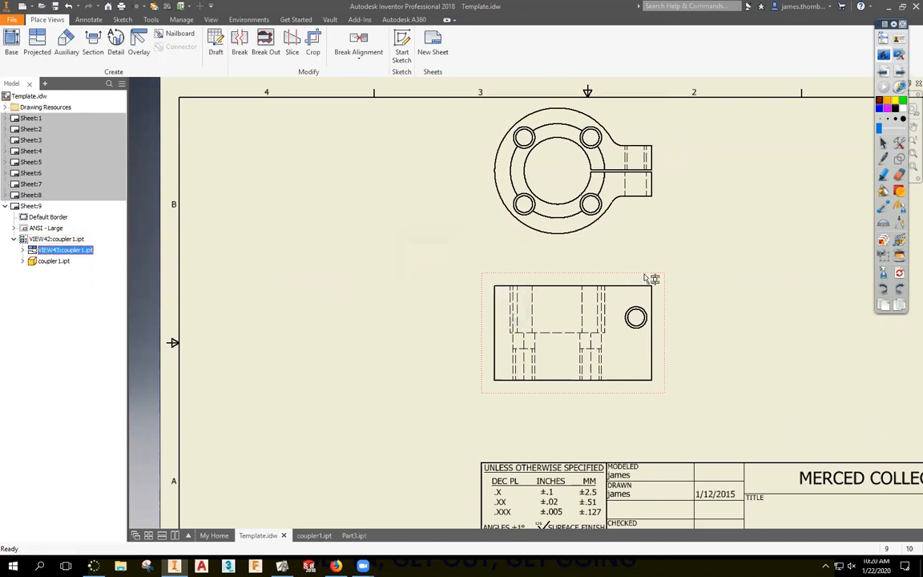
mouse_move(648, 278)
mouse_down()
mouse_move(593, 257)
mouse_move(569, 265)
mouse_up()
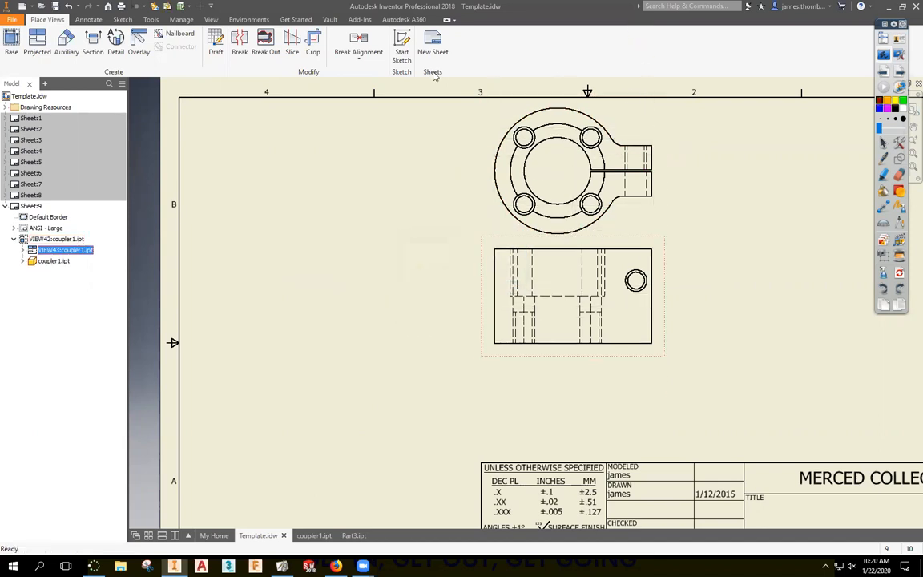
Break the projected view's alignment, making it View Y-Y, and move it to the upper left.
click(358, 58)
click(344, 136)
click(479, 242)
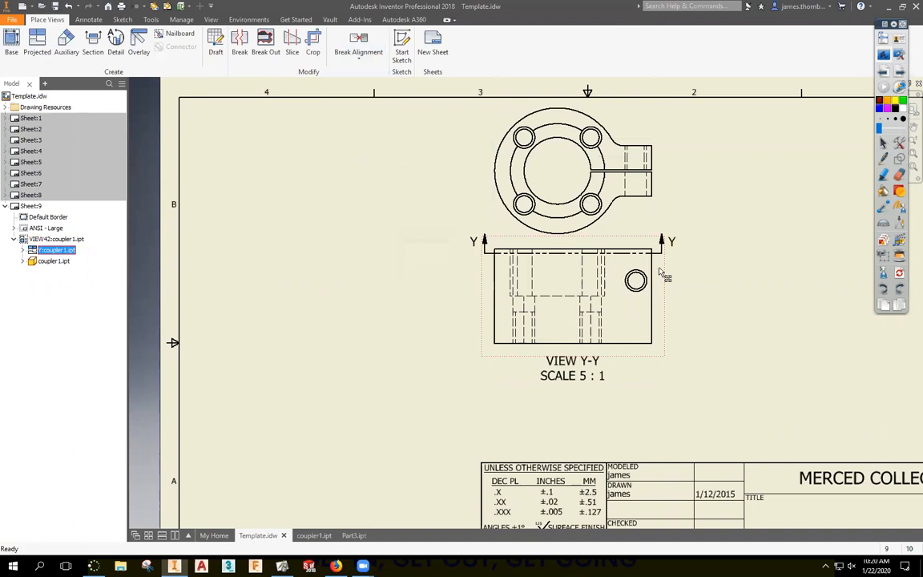
drag(665, 265, 401, 137)
click(345, 294)
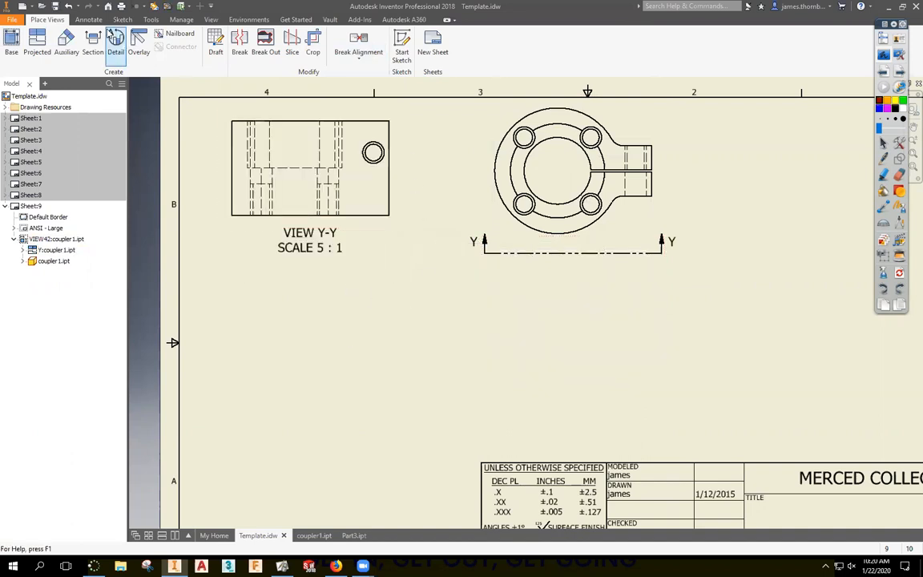
click(94, 44)
click(599, 152)
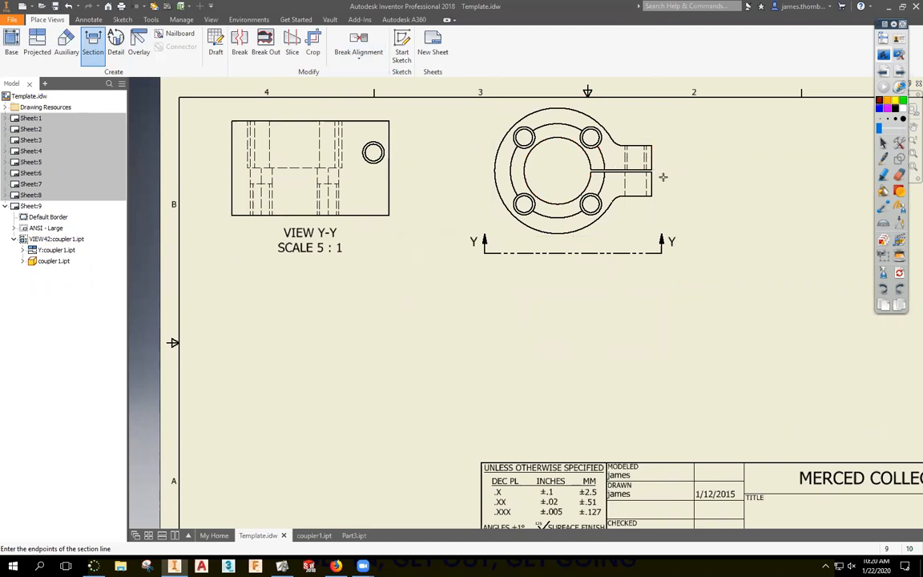
click(477, 171)
click(557, 170)
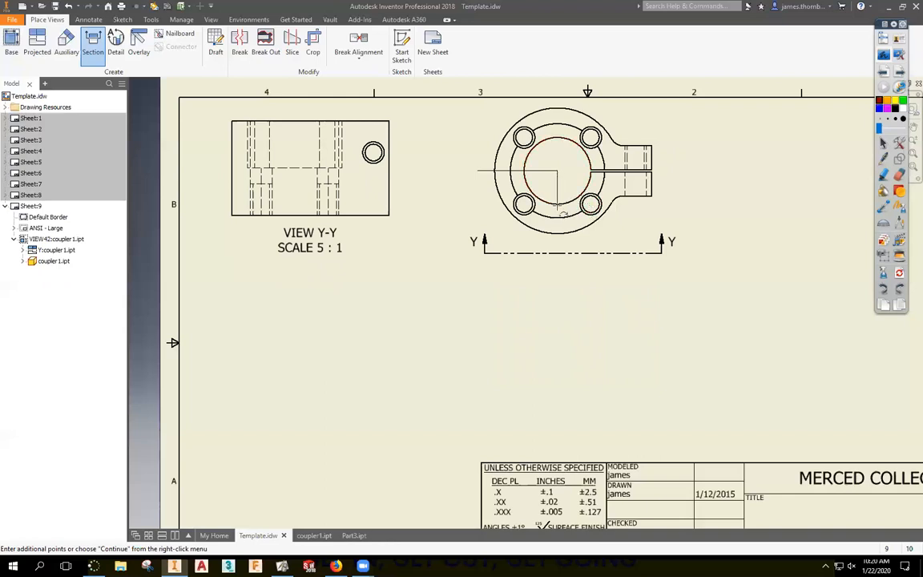
click(556, 206)
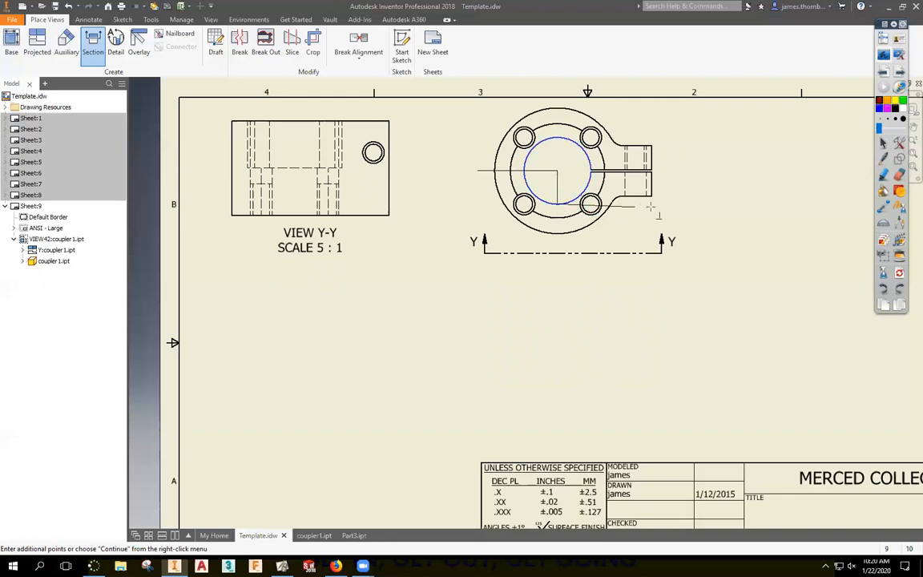
click(669, 205)
right_click(686, 248)
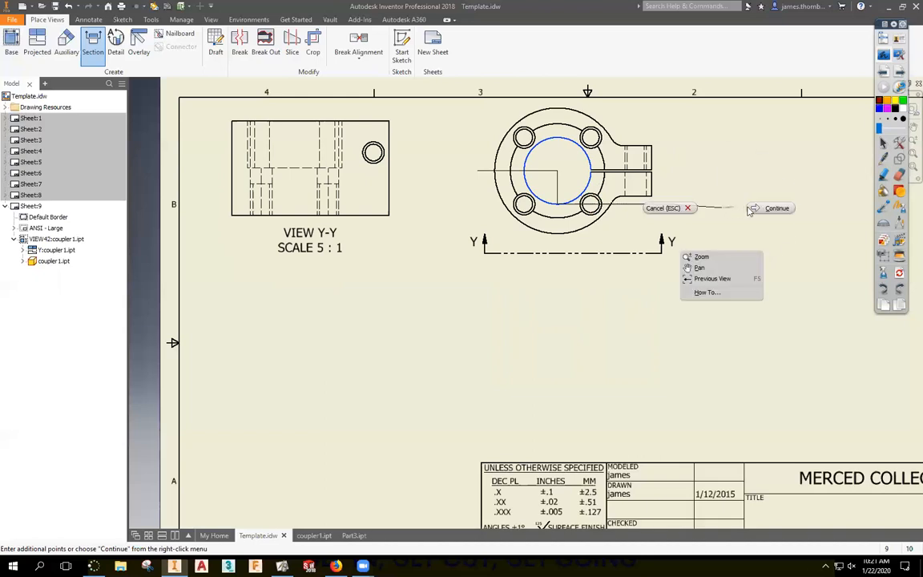
click(700, 256)
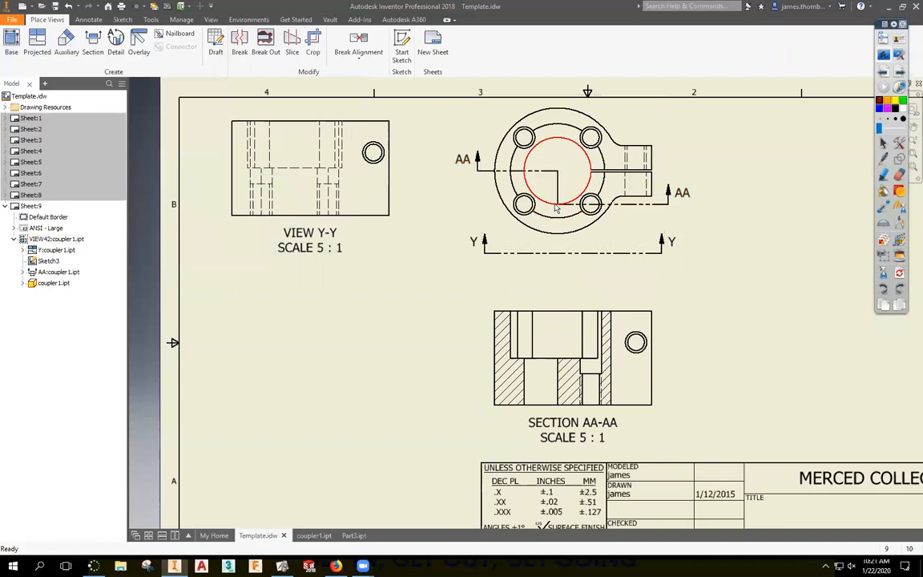
click(558, 172)
click(718, 266)
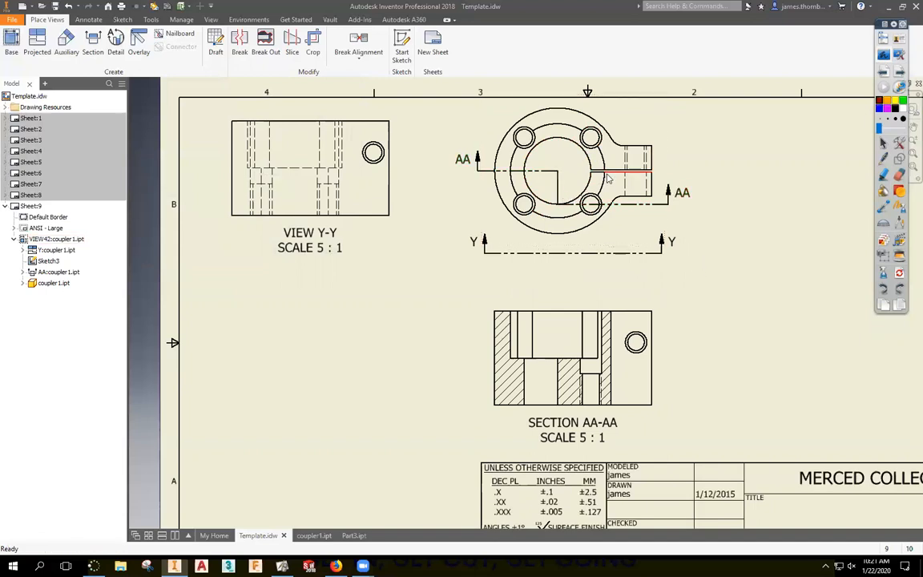
click(646, 204)
key(Delete)
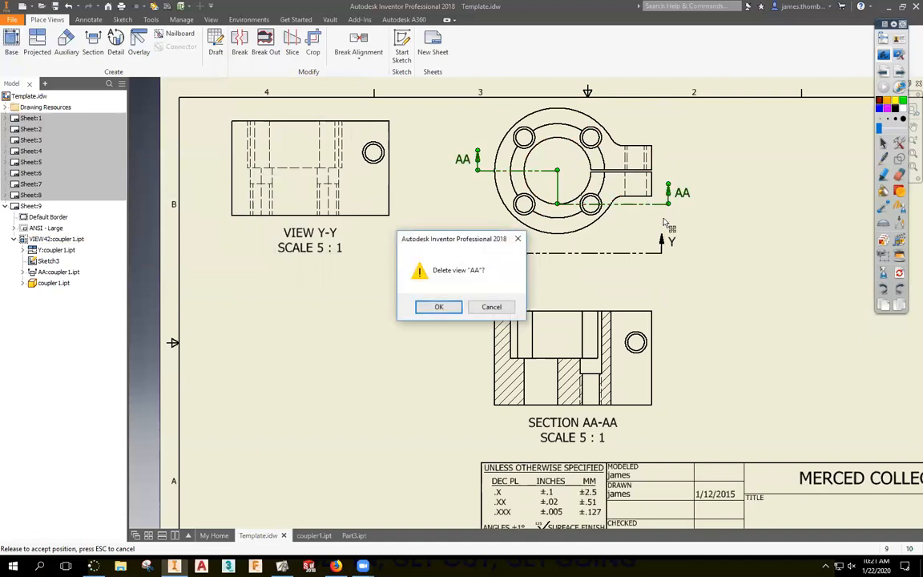
key(Return)
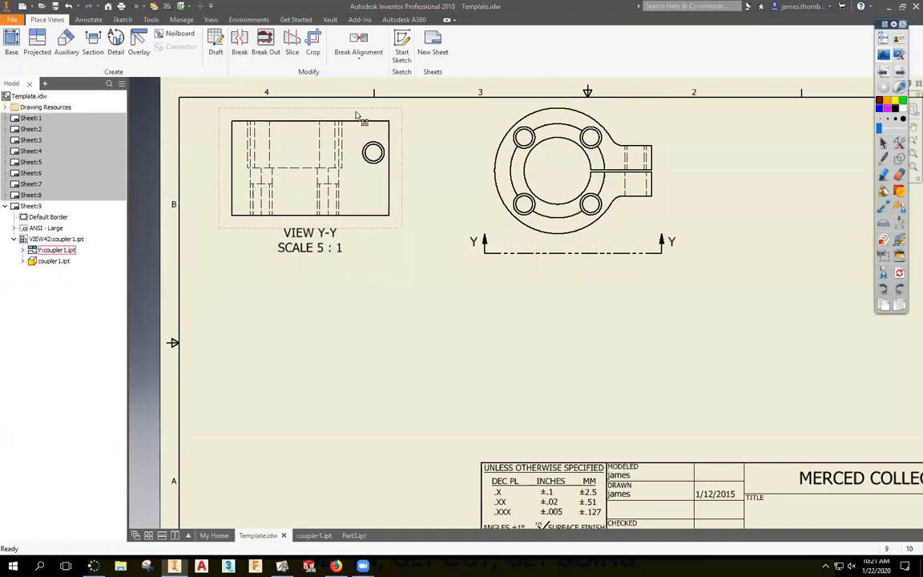
click(93, 44)
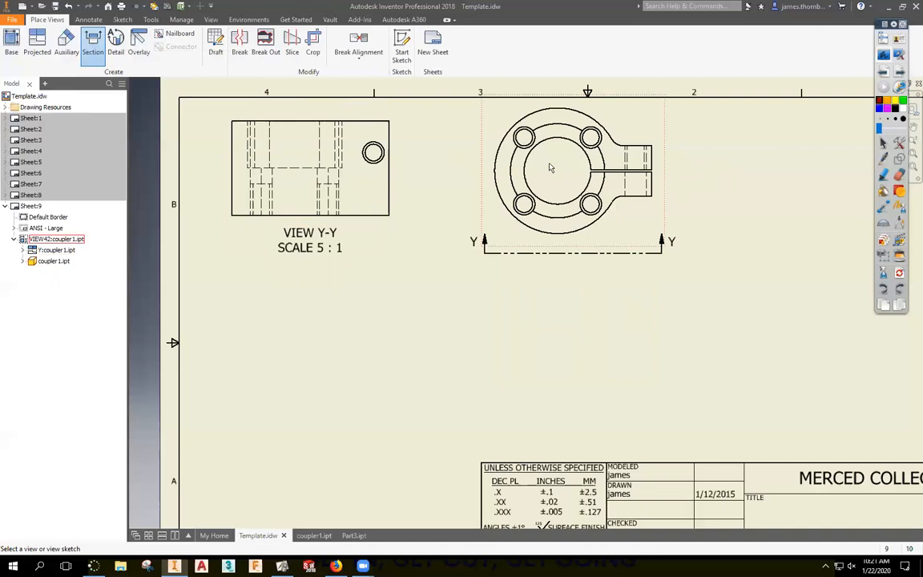
click(488, 118)
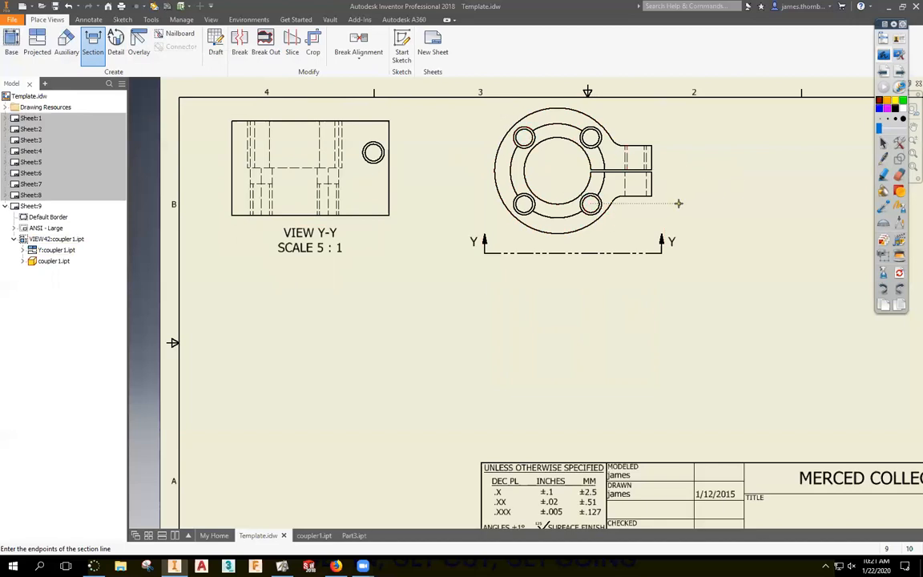
click(591, 203)
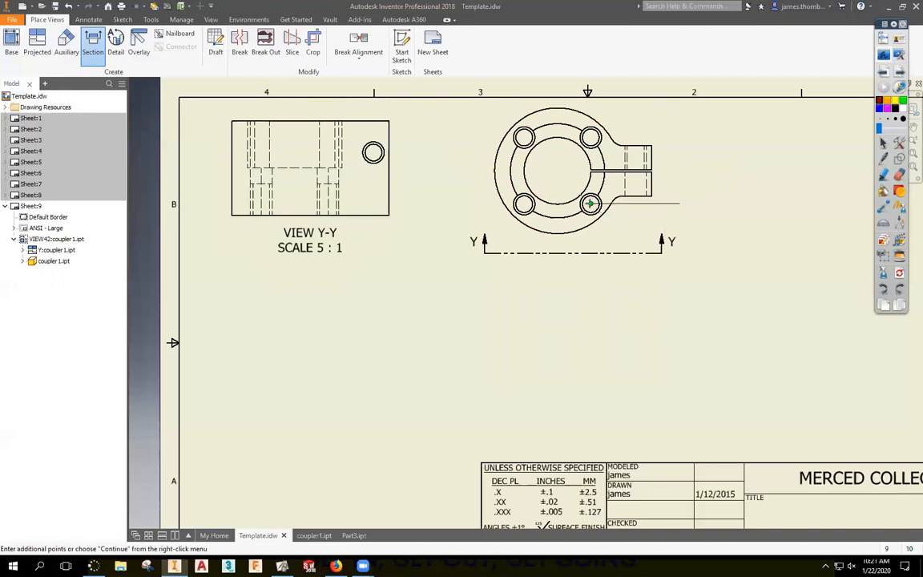
click(498, 112)
right_click(557, 186)
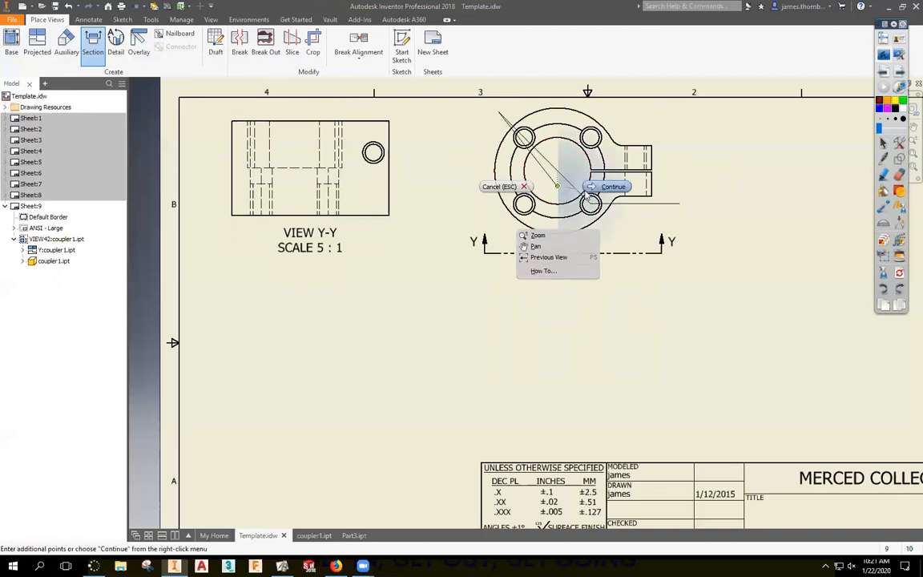
click(595, 189)
click(561, 353)
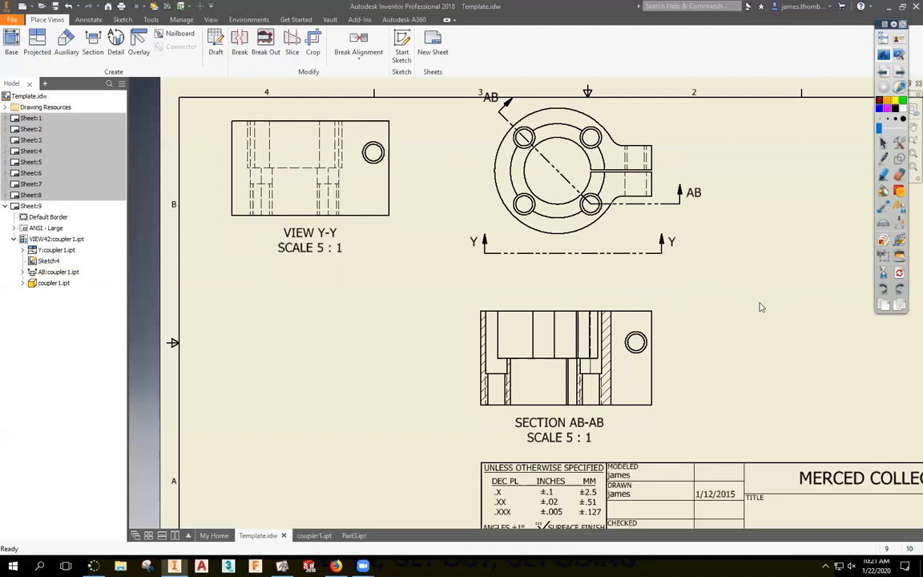
key(ctrl+z)
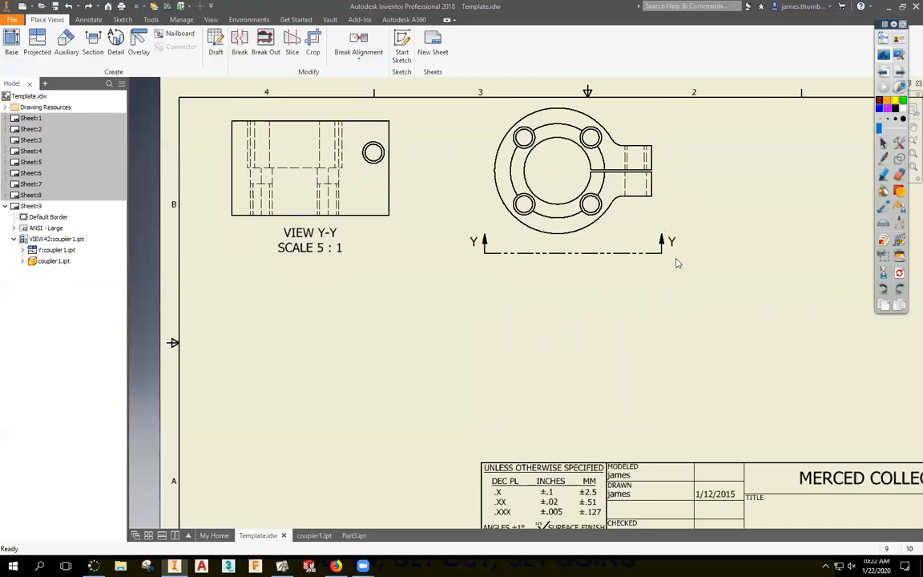
Cut horizontal section AB-AB through the round top view and place it below.
click(645, 184)
click(88, 19)
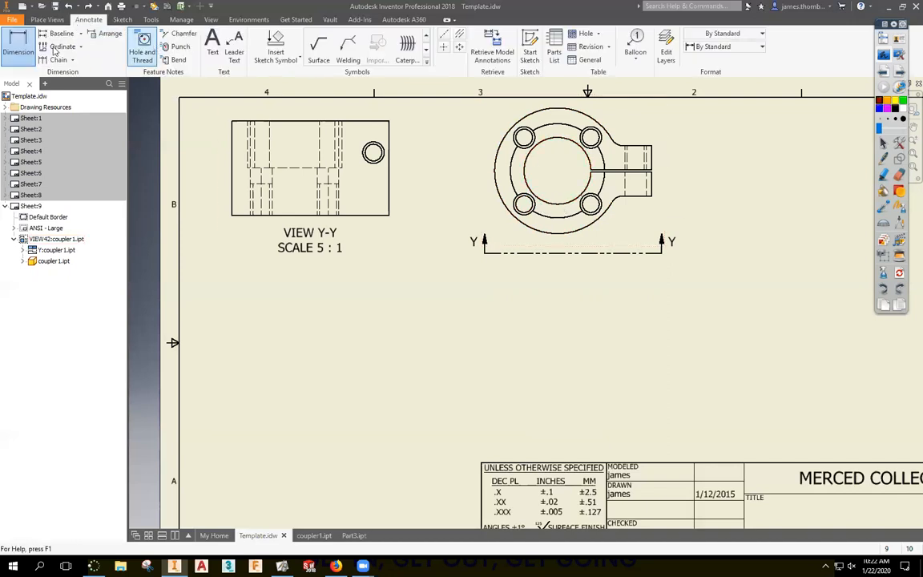
click(47, 19)
click(92, 44)
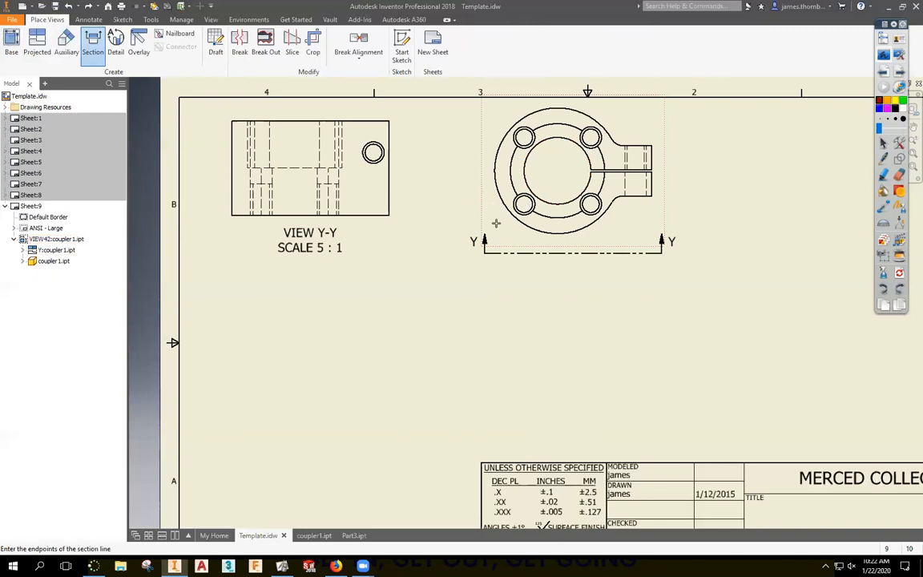
click(482, 203)
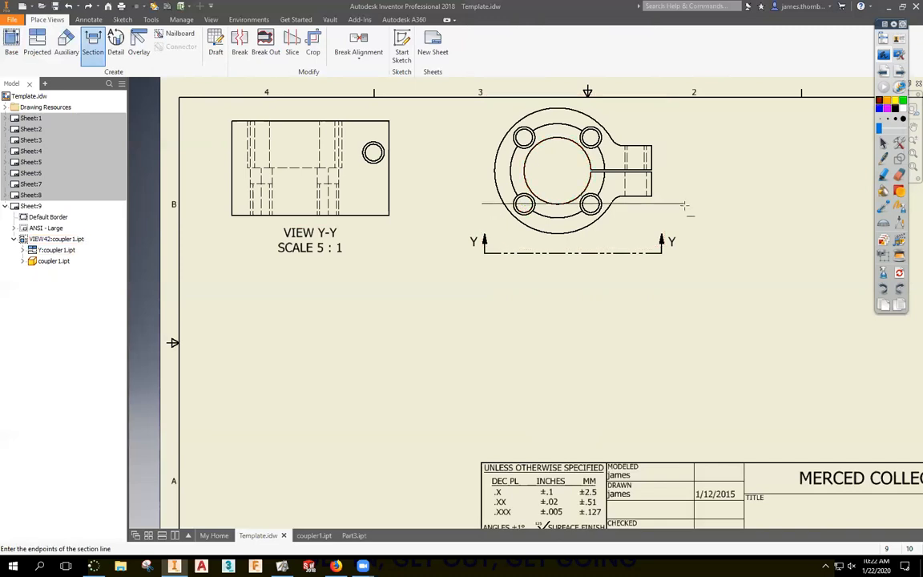
click(681, 203)
right_click(683, 203)
click(710, 205)
click(586, 357)
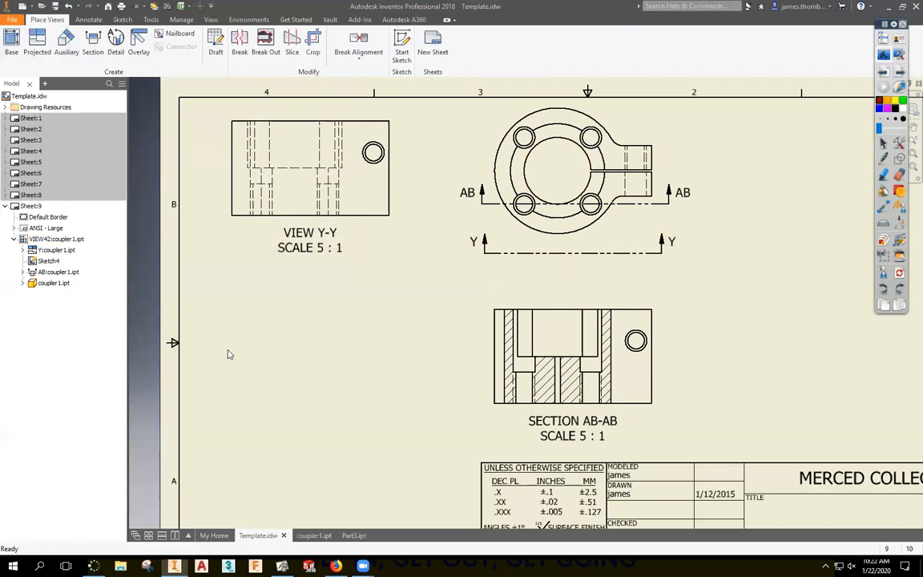
Delete section AB-AB, cancel deleting the top view, and move View Y-Y to the lower left.
drag(571, 204, 631, 209)
key(Delete)
key(Return)
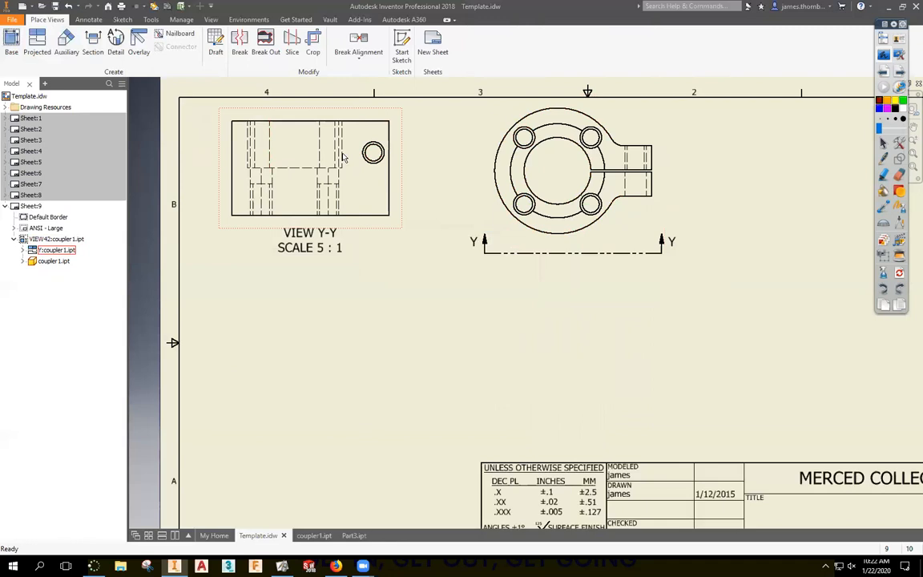
click(485, 185)
key(Delete)
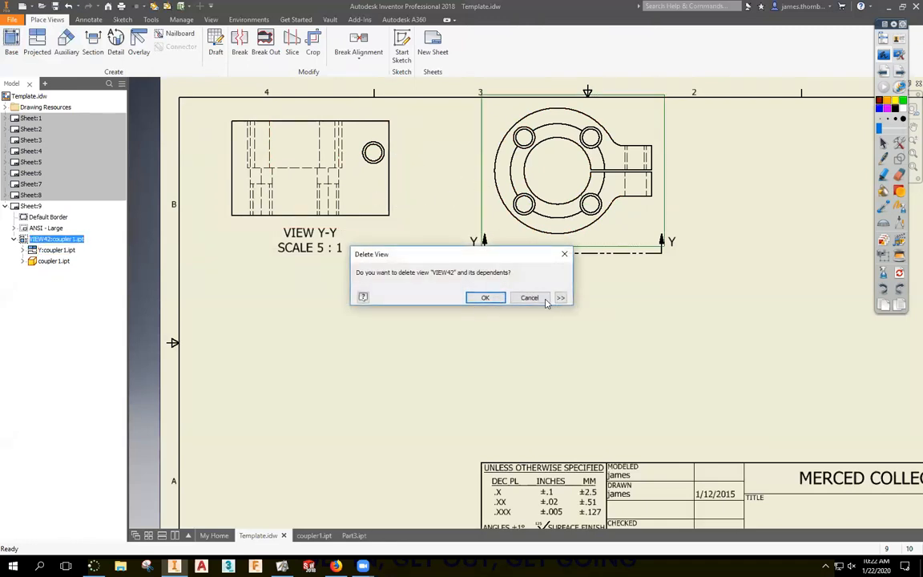
key(Return)
drag(356, 140, 372, 272)
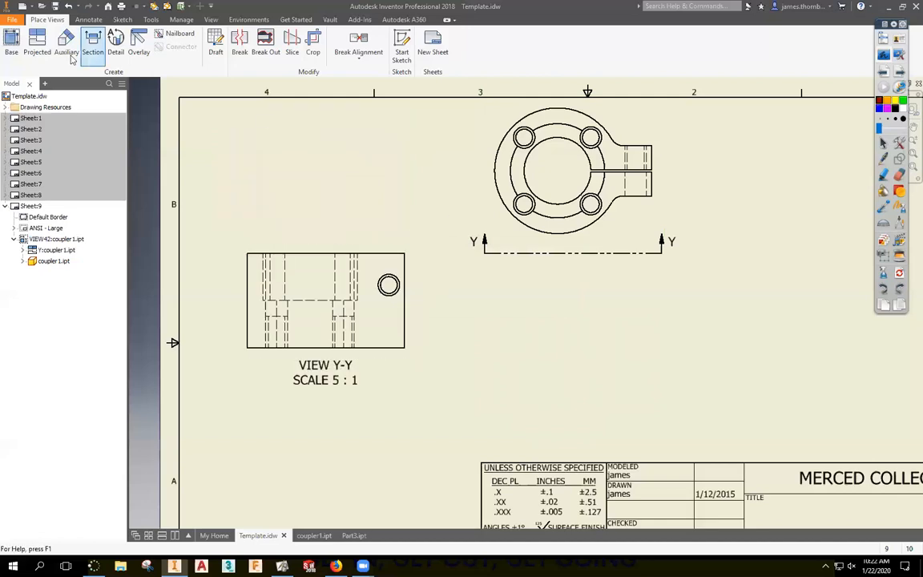
click(93, 42)
Cut section AC-AC horizontally across View Y-Y, place it above, and move Y-Y further down.
click(242, 281)
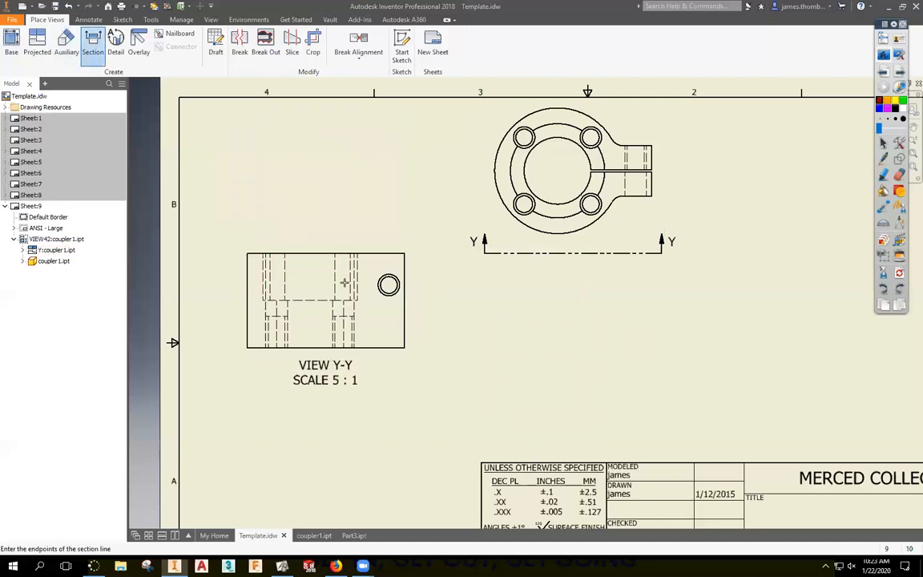
click(416, 285)
click(227, 284)
right_click(241, 299)
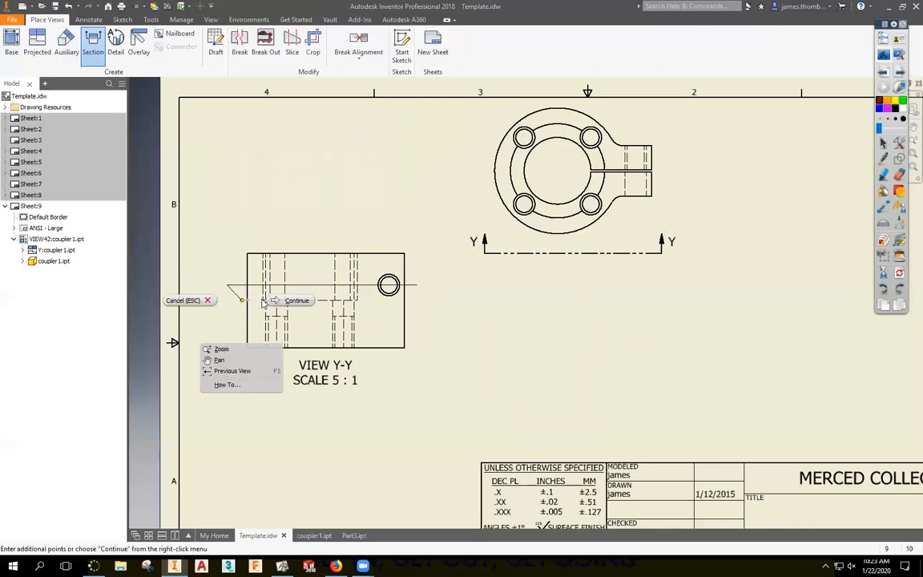
click(287, 240)
mouse_move(415, 174)
middle_down()
mouse_move(435, 195)
mouse_move(437, 249)
middle_up()
click(438, 253)
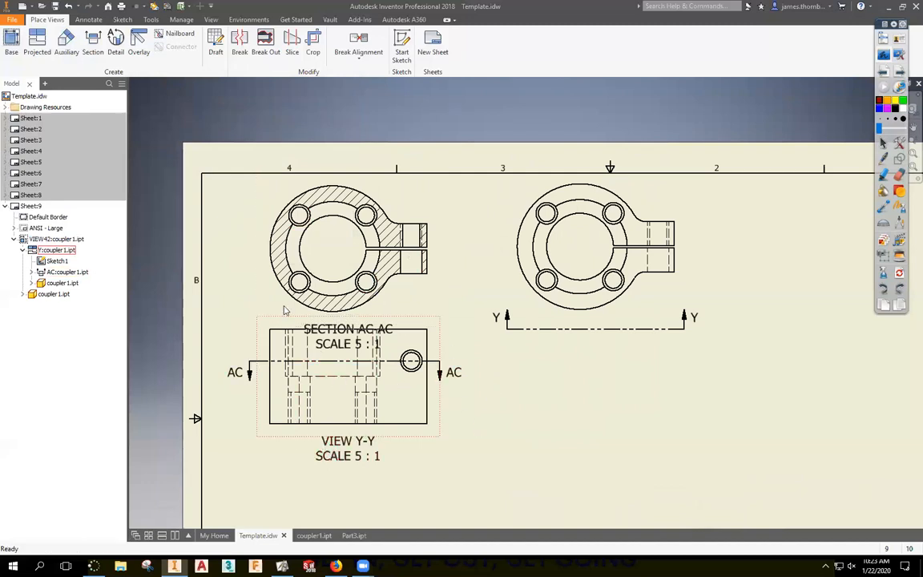
drag(412, 447, 416, 506)
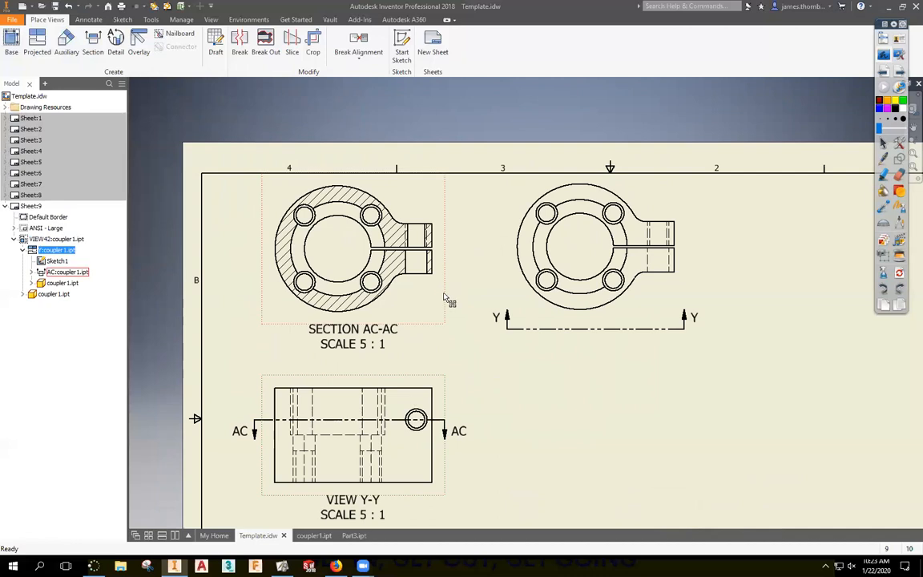
Delete section AC-AC and move View Y-Y up beside the top view.
key(Delete)
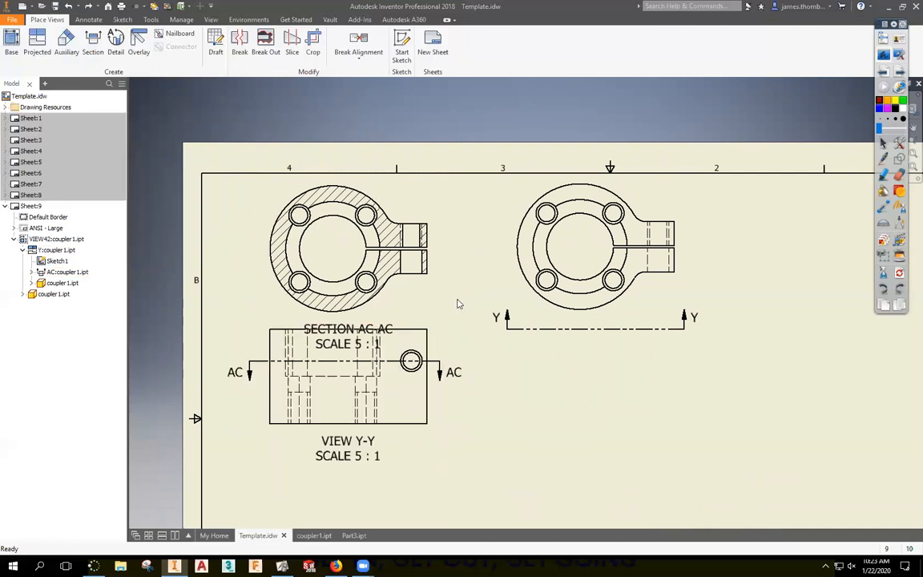
click(446, 374)
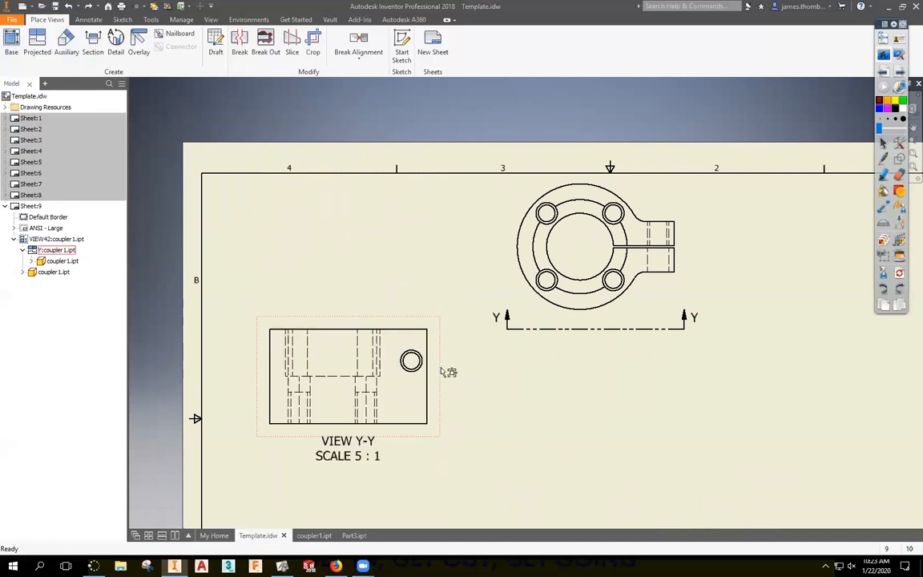
drag(446, 373, 432, 294)
click(553, 422)
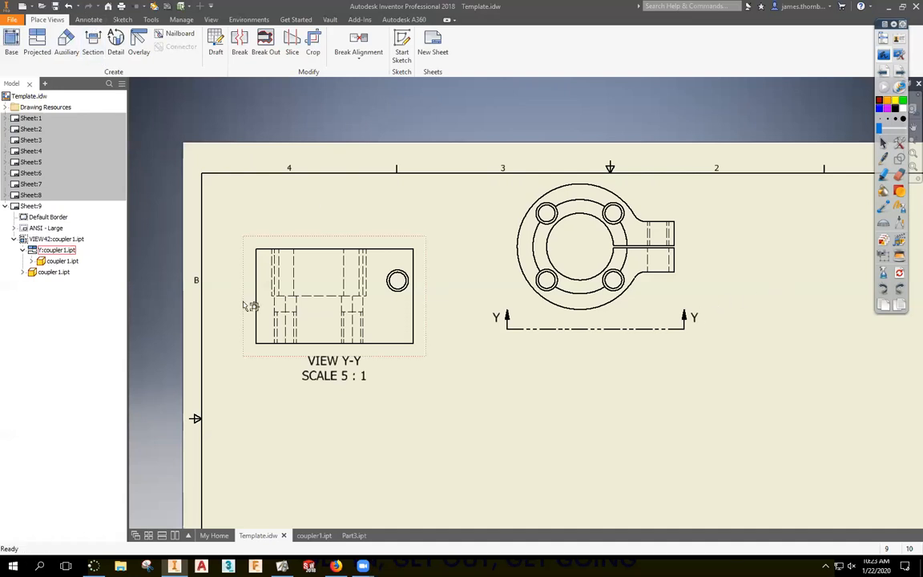
Activate Sheet 7 and project a view of the rib below its top view.
click(33, 185)
double_click(33, 186)
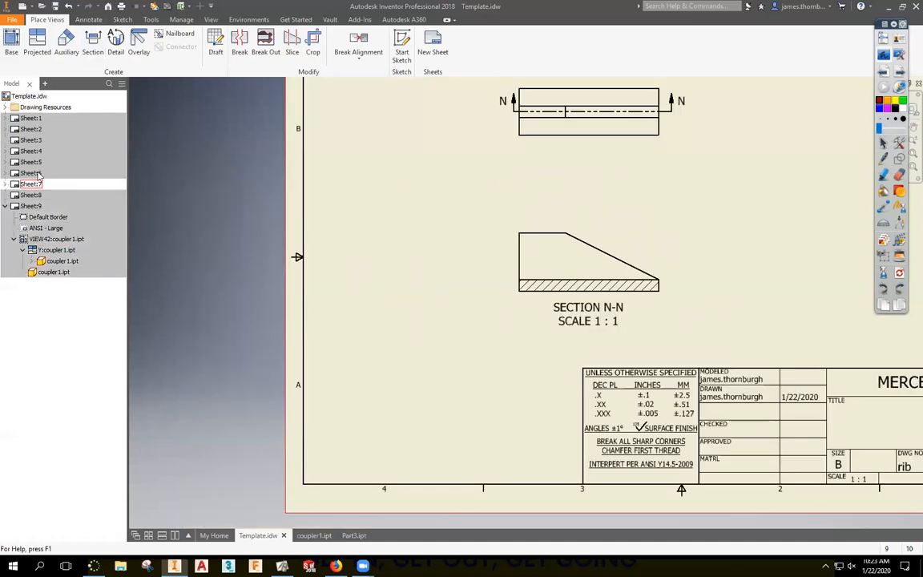
middle_drag(530, 199, 373, 200)
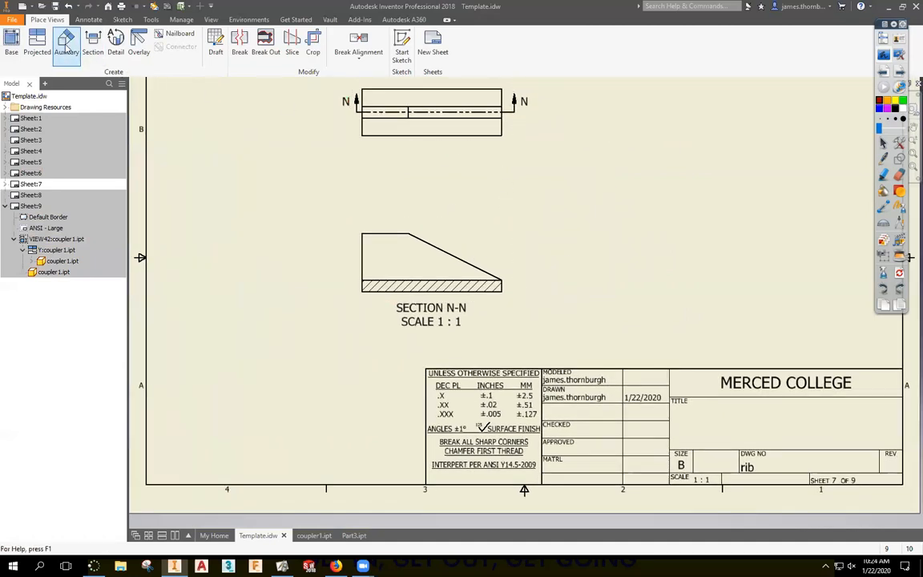
click(37, 44)
click(371, 120)
right_click(543, 179)
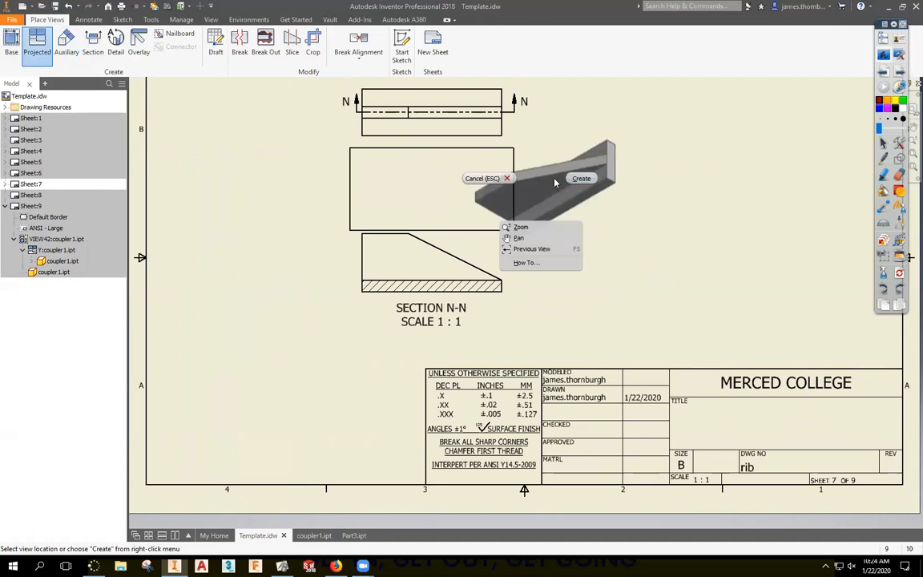
click(590, 180)
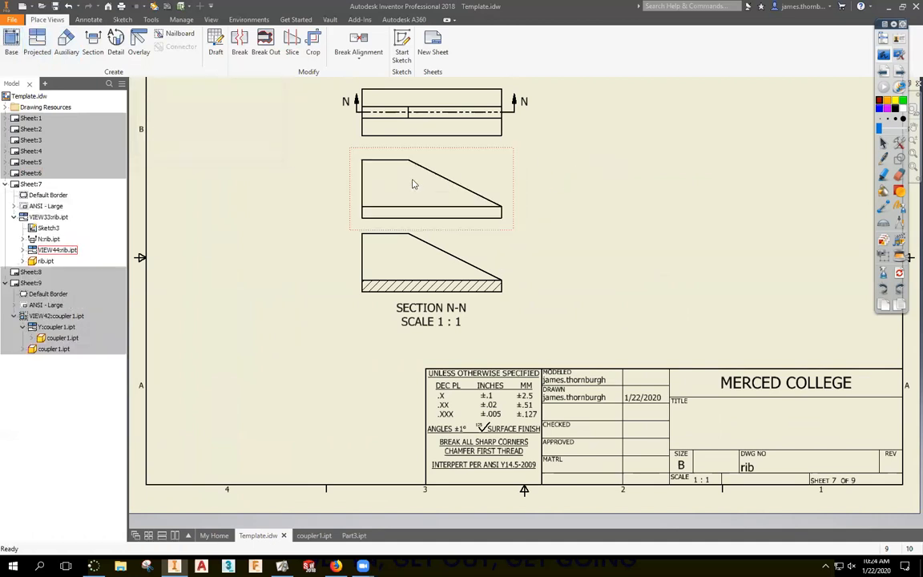
Cut section AC-AC with a vertical line through the middle view and place it.
click(93, 44)
click(437, 155)
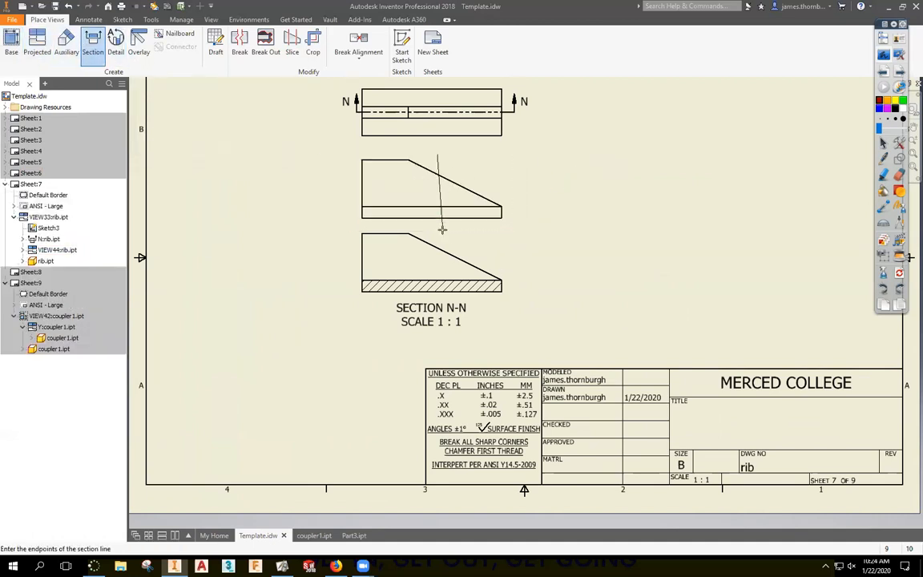
click(437, 231)
right_click(455, 227)
click(501, 227)
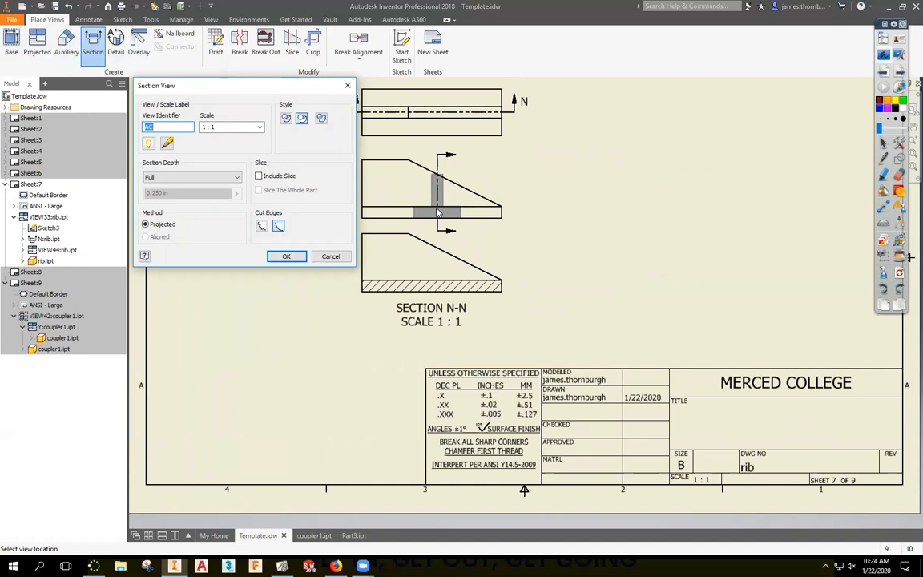
click(438, 213)
Move Section N-N down toward the title block and set the AC line to show only its ends.
drag(484, 303, 488, 408)
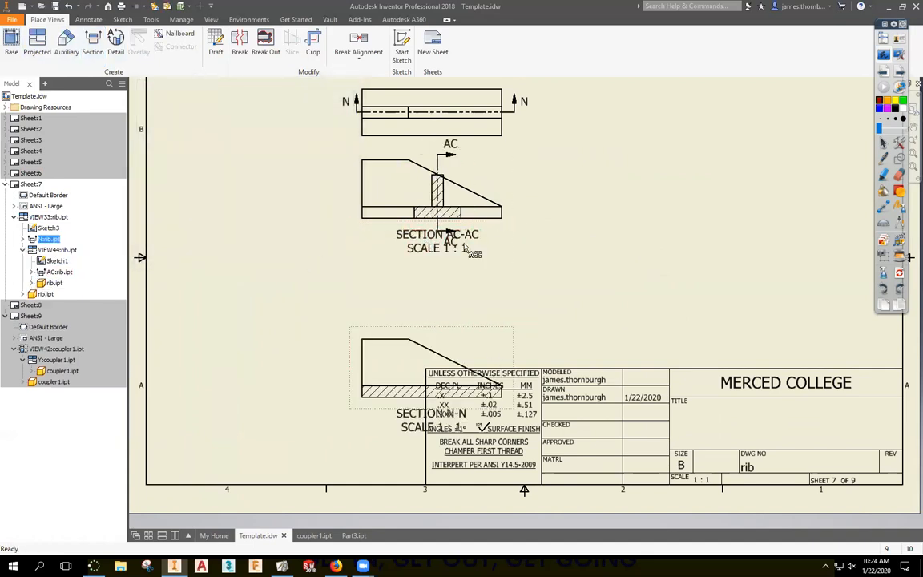
right_click(438, 226)
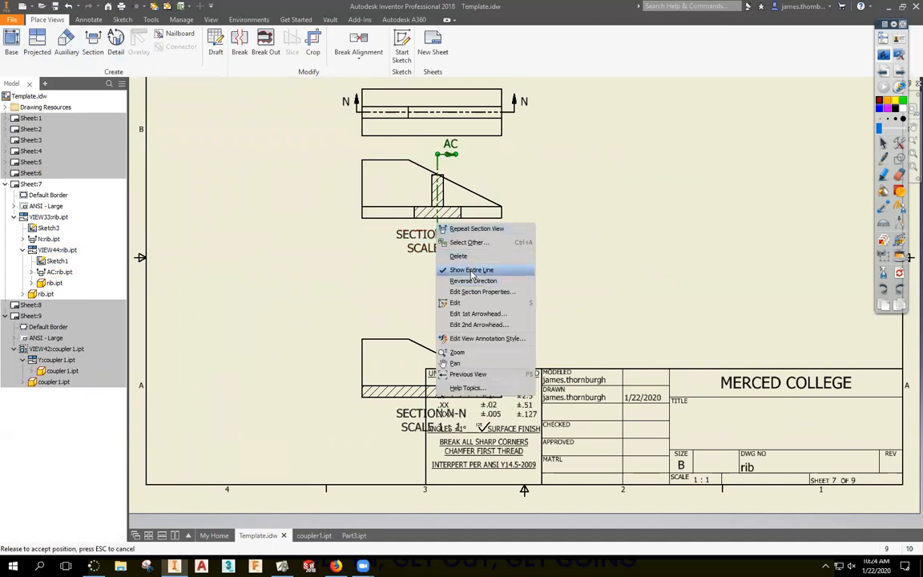
click(472, 270)
right_click(439, 224)
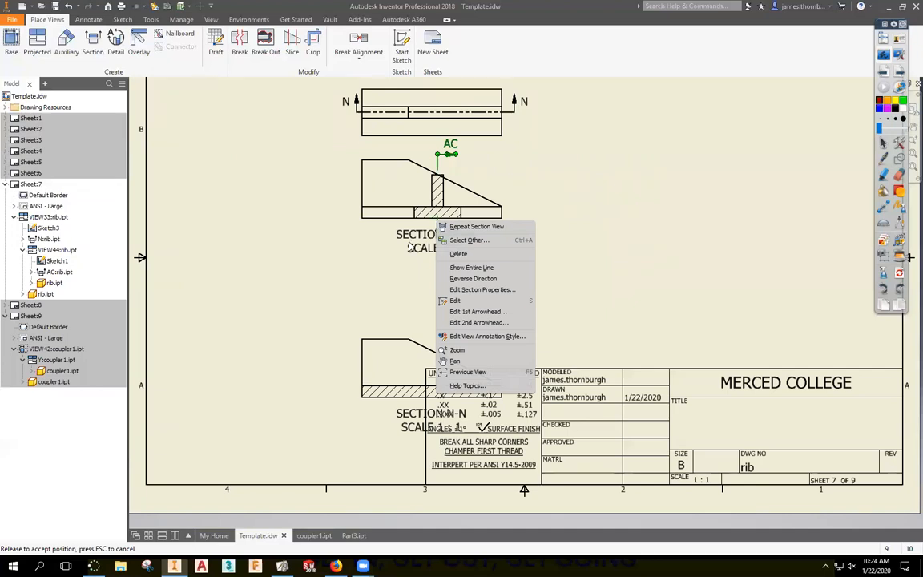
click(409, 246)
Inspect the SECTION AC-AC label, reposition the AC line, and hide the section view's label.
right_click(429, 250)
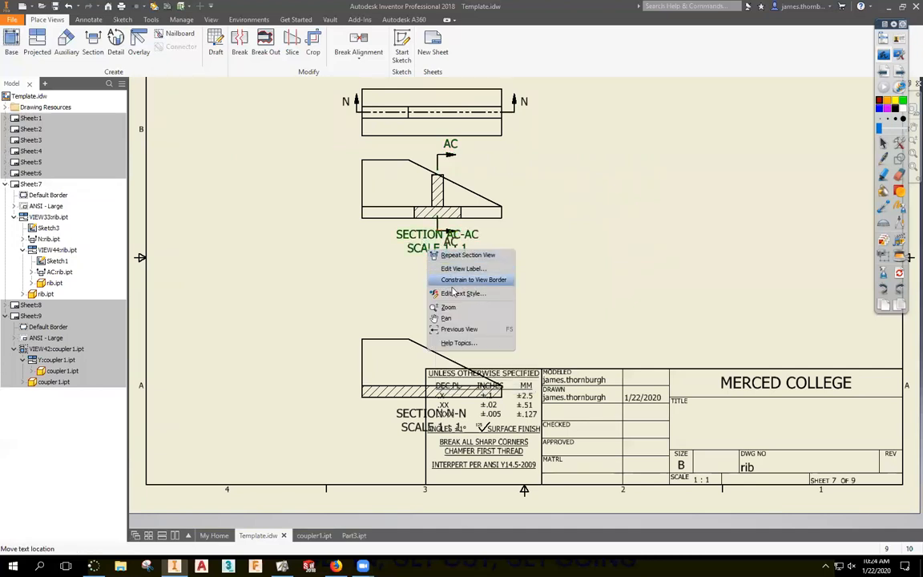
click(390, 259)
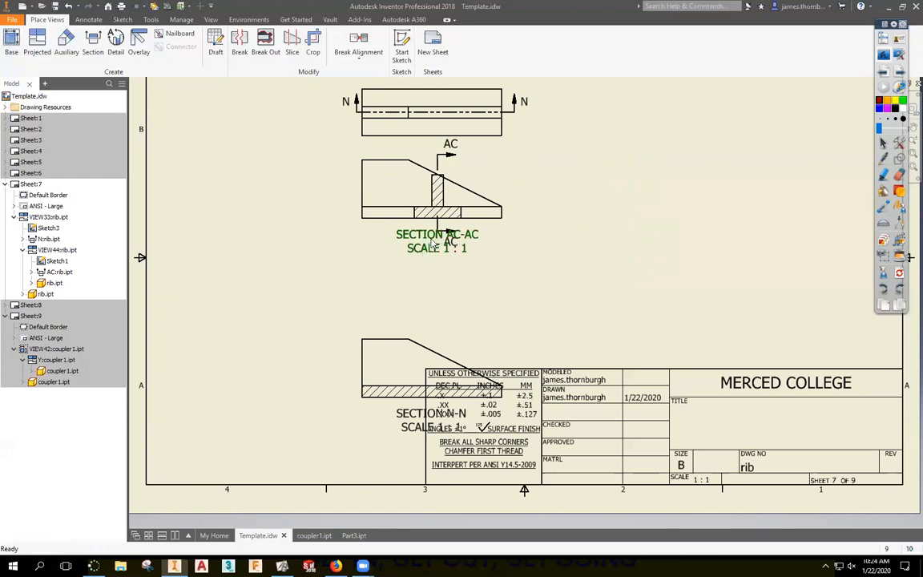
double_click(401, 235)
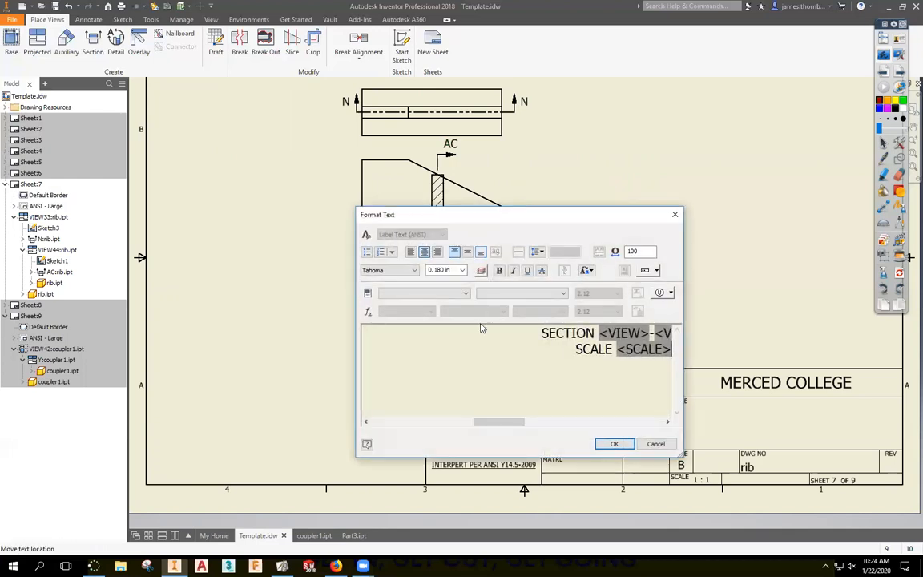
key(Escape)
click(437, 162)
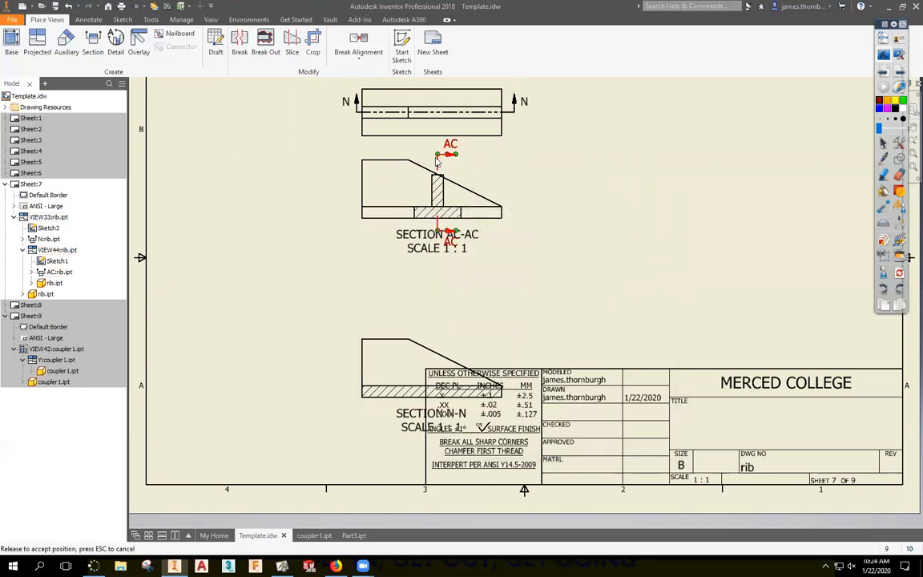
drag(439, 165, 441, 168)
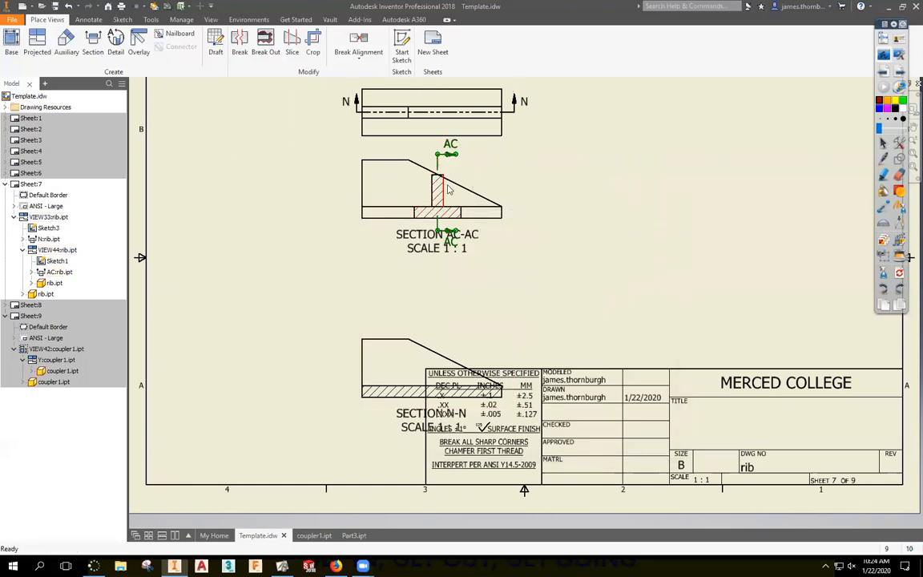
double_click(473, 170)
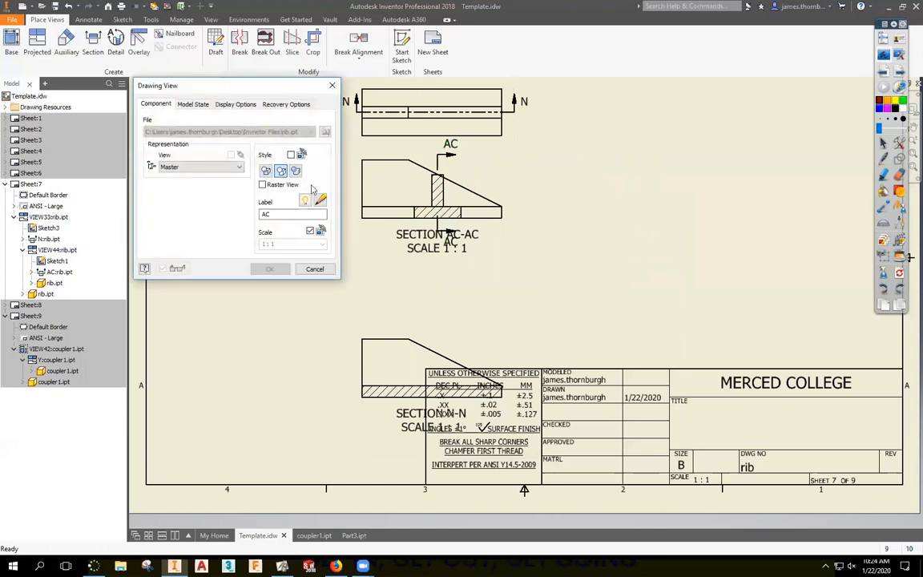
click(305, 200)
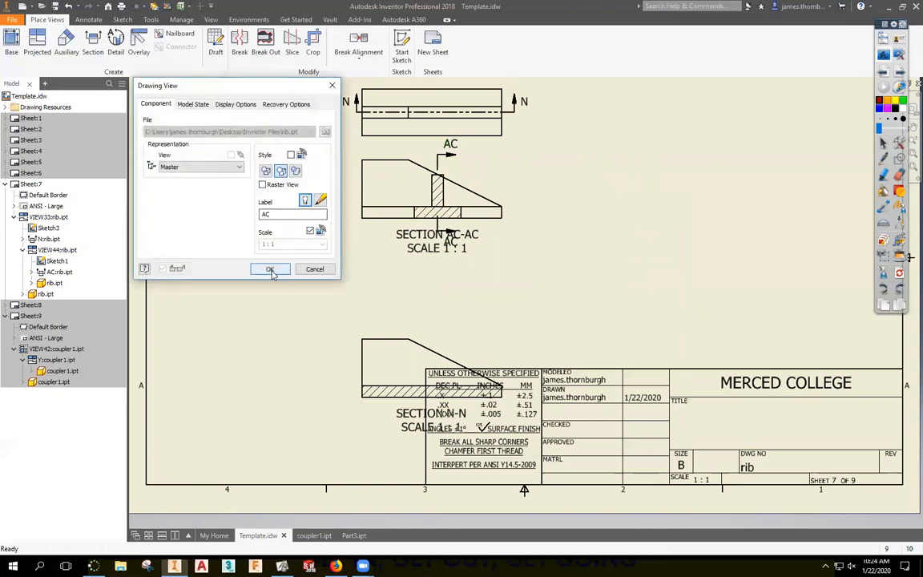
click(270, 269)
Edit the AC section line's second arrowhead, then undo with Ctrl+Z.
drag(440, 240, 439, 232)
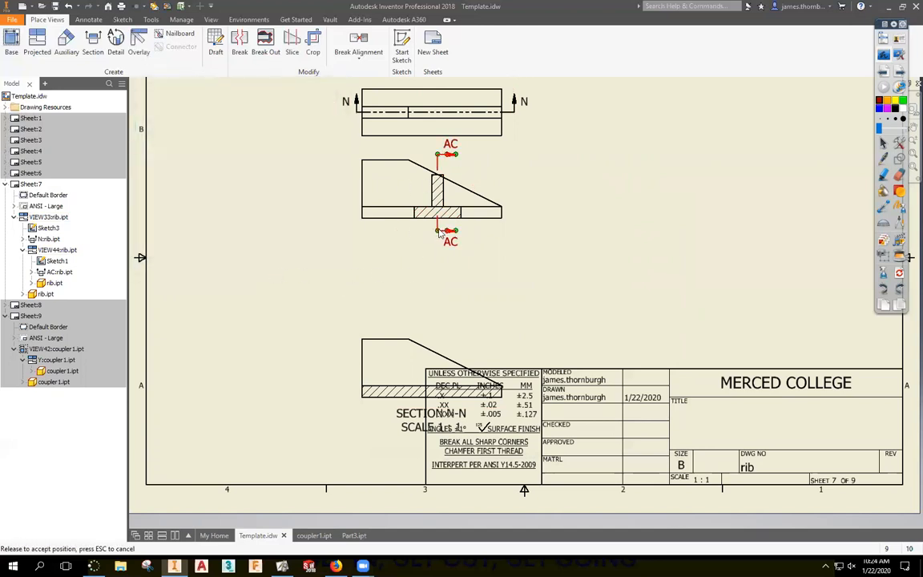
right_click(439, 229)
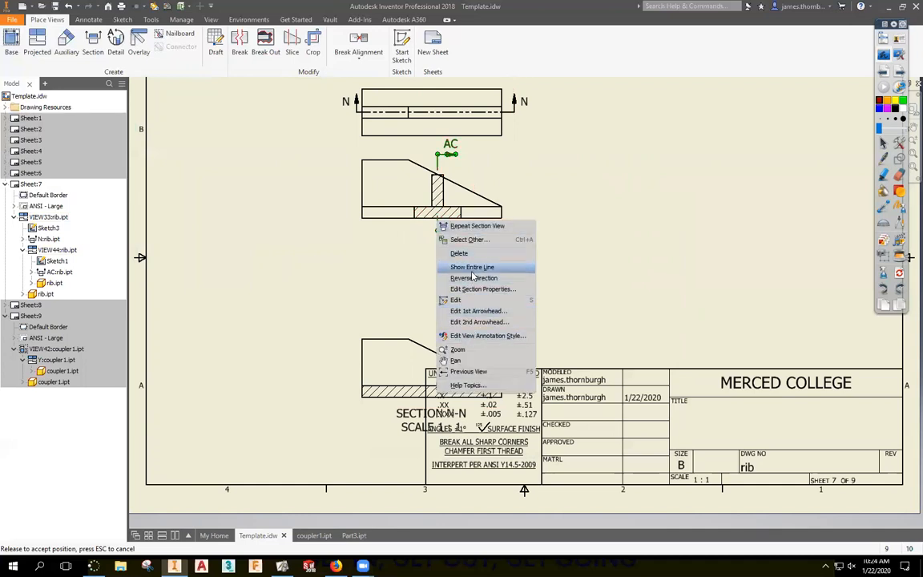
click(473, 322)
click(520, 298)
click(438, 230)
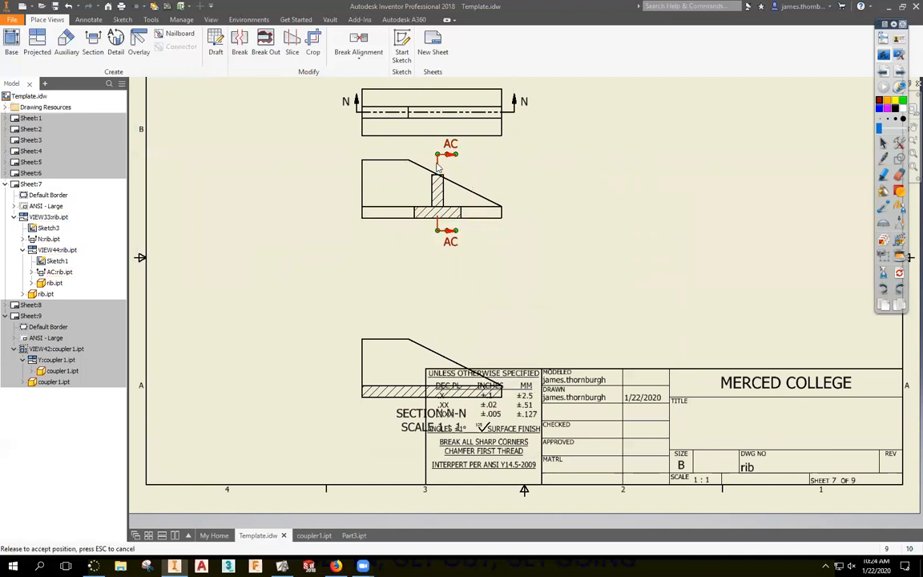
click(673, 267)
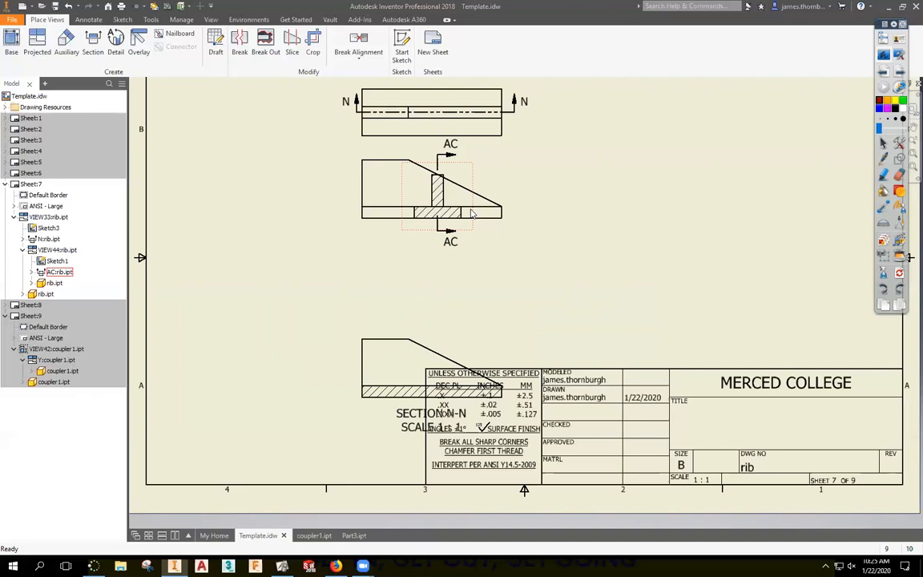
key(ctrl+z)
key(ctrl+z)
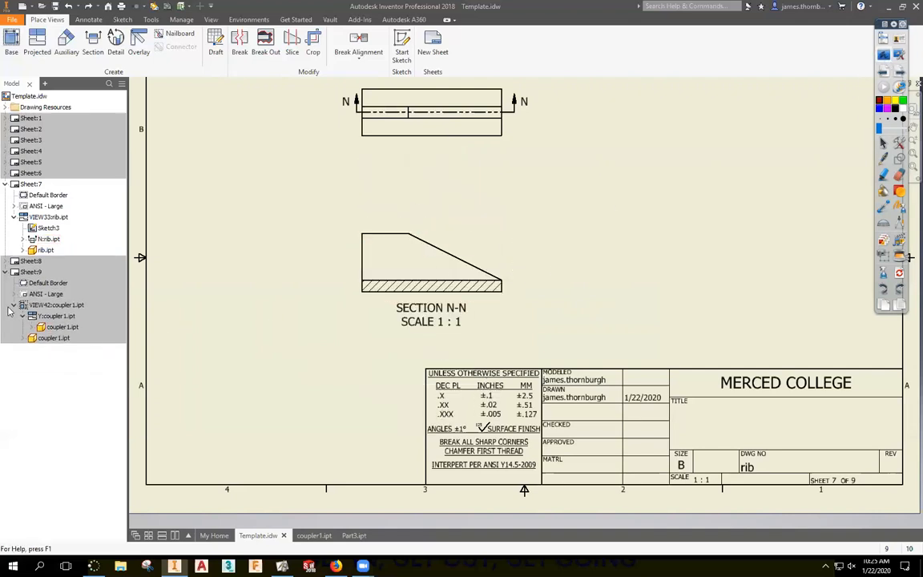
On Sheet 9, vertically align View Y-Y directly beneath coupler1's round top view.
double_click(30, 272)
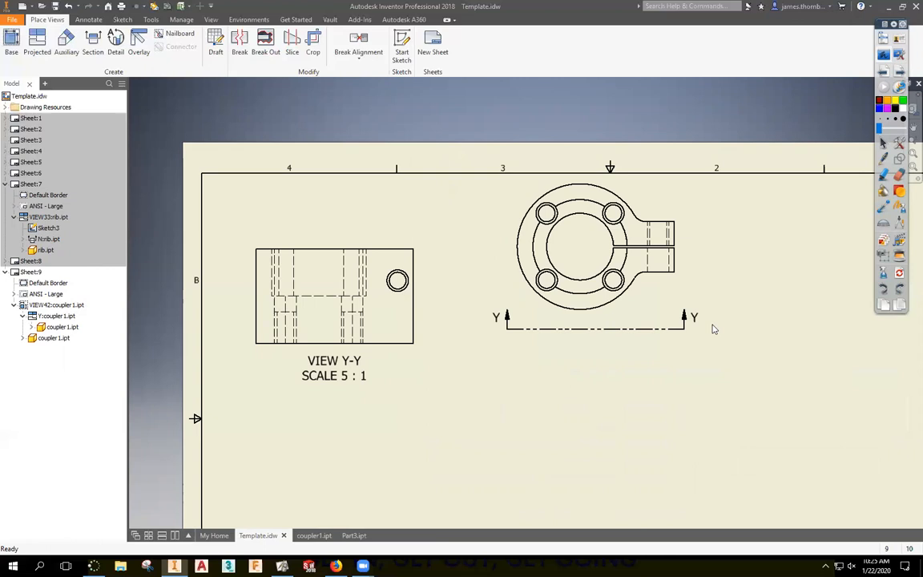
click(358, 56)
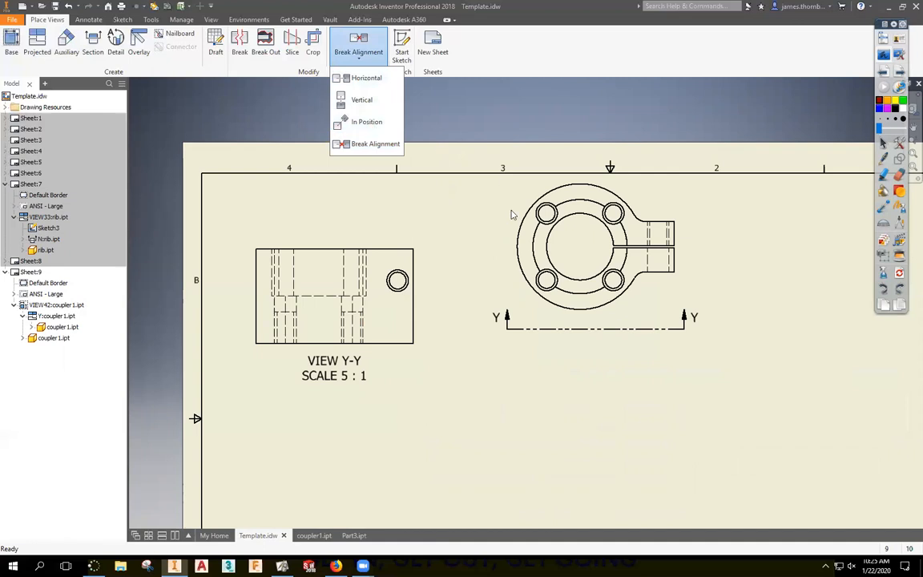
click(361, 99)
click(350, 270)
click(612, 315)
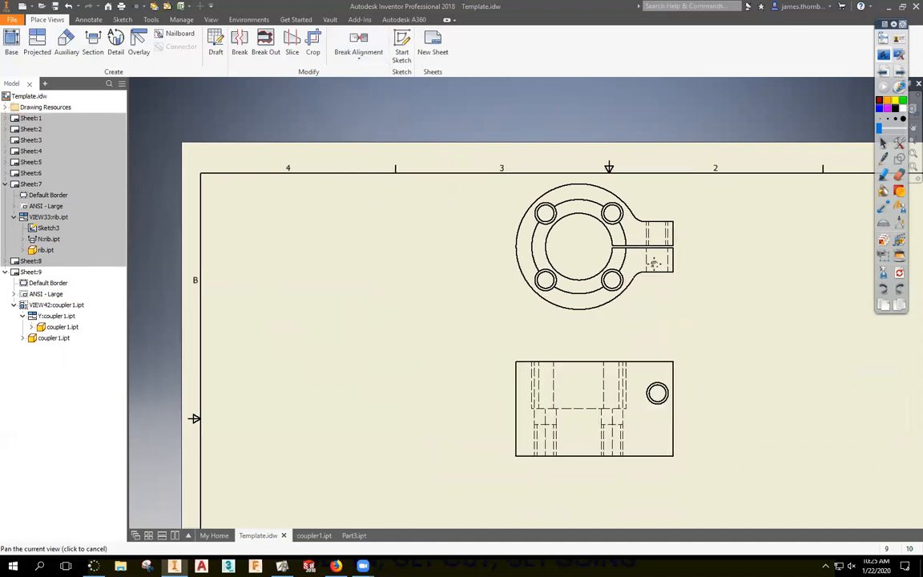
middle_drag(766, 376, 626, 248)
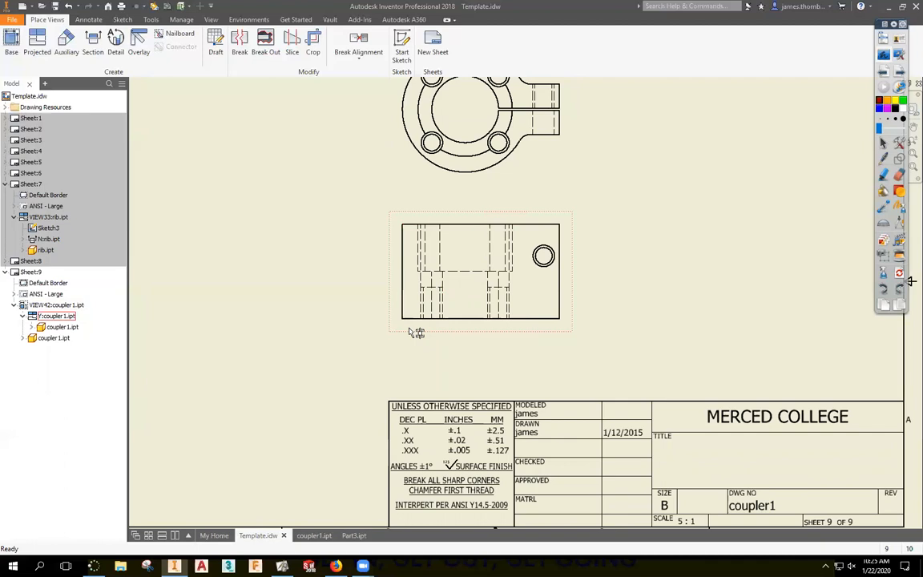
On a new sketch on view Y-Y, draw a wavy interpolation spline around its left end.
click(475, 280)
click(38, 58)
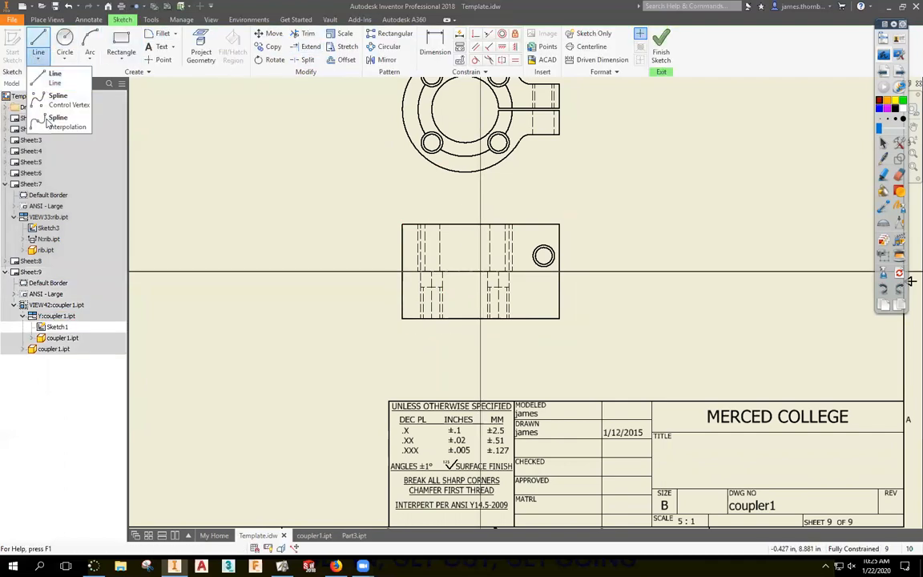
click(48, 123)
click(464, 211)
click(403, 187)
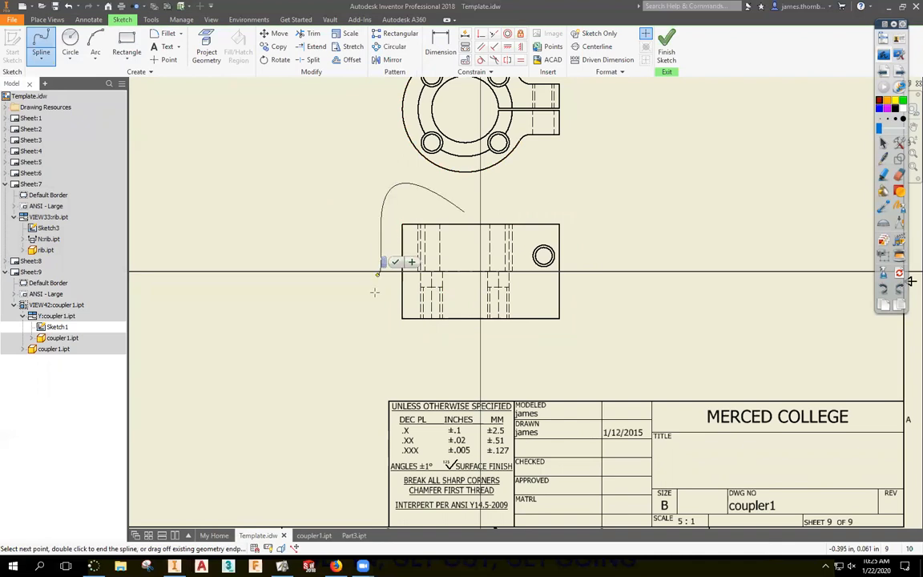
click(395, 310)
click(425, 359)
click(450, 327)
click(458, 310)
click(451, 296)
click(470, 280)
click(454, 257)
click(468, 239)
click(455, 223)
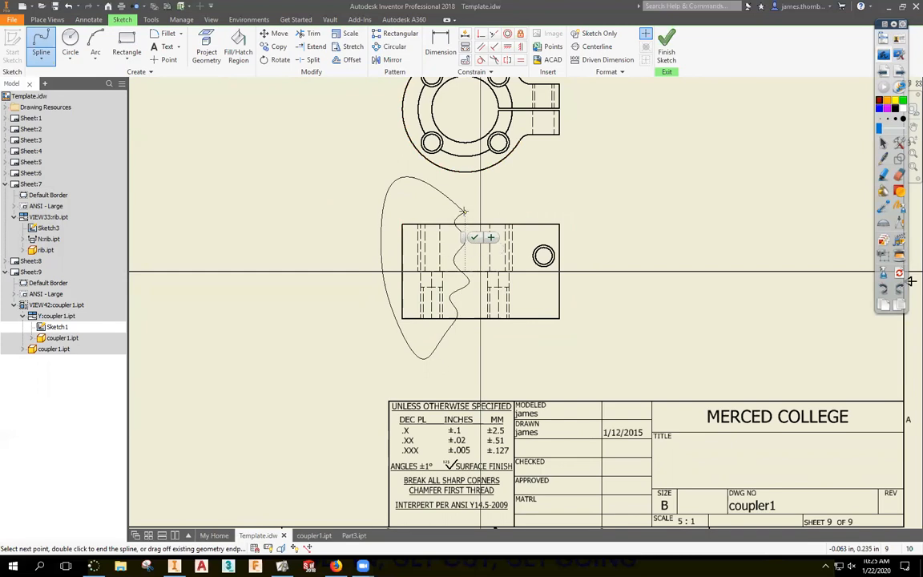
Finish the spline and sketch, then try a break-out, which warns the profile isn't closed.
right_click(571, 169)
click(617, 171)
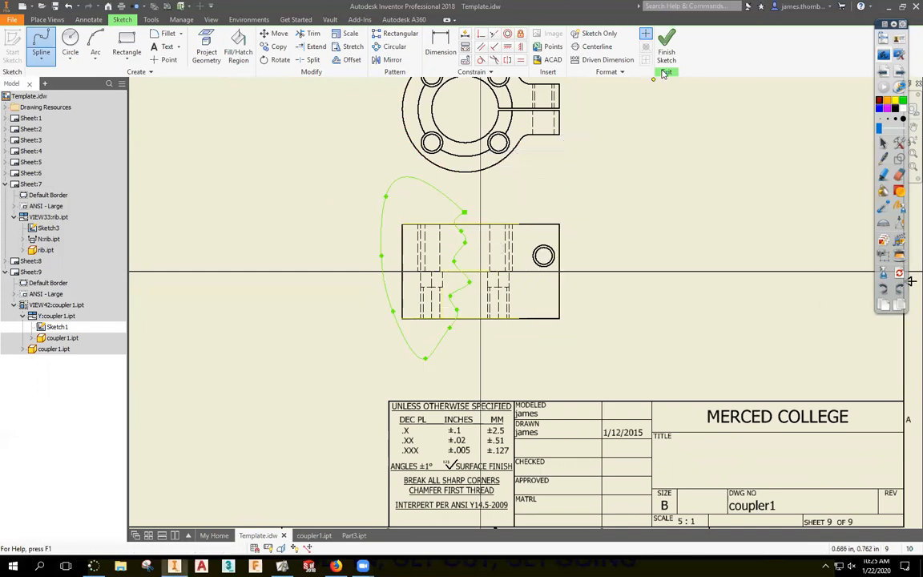
click(666, 48)
click(265, 44)
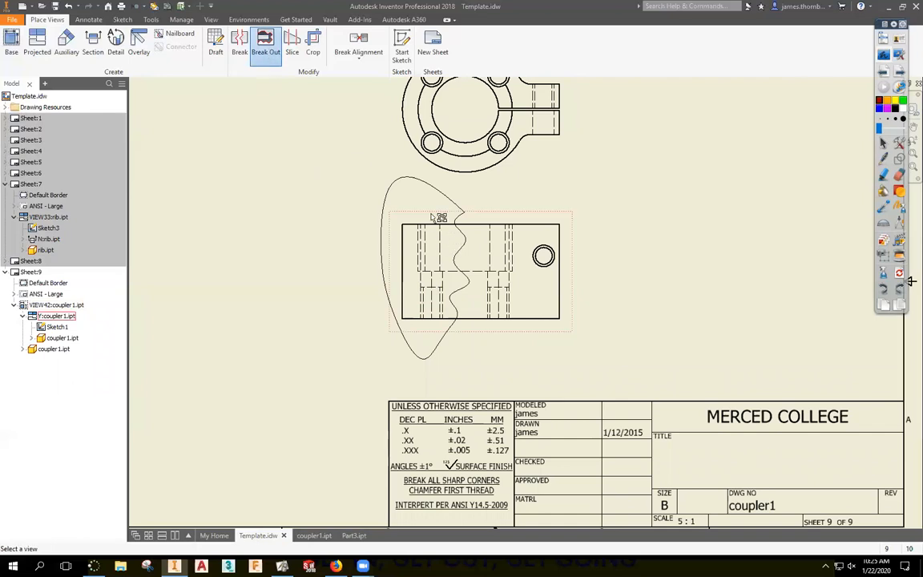
click(428, 218)
click(255, 197)
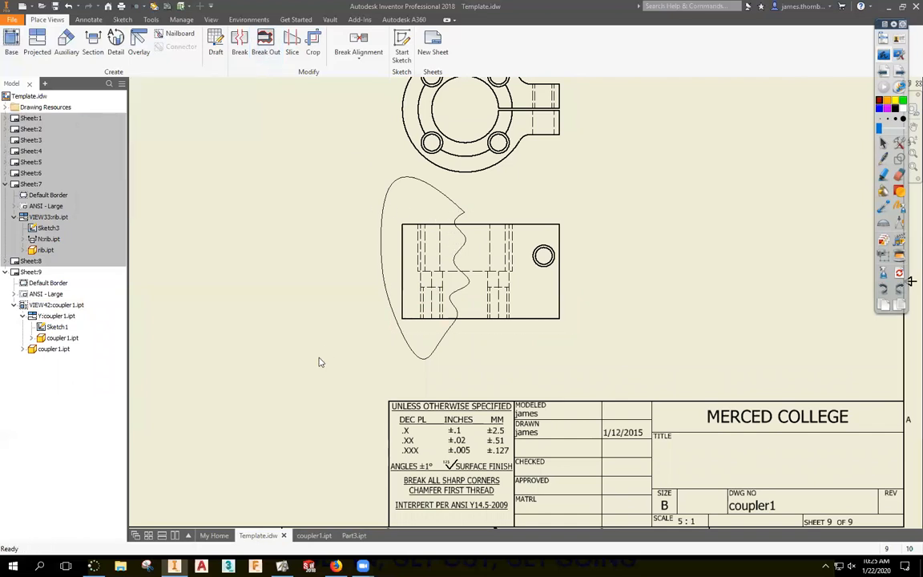
Reopen the sketch and delete the unclosed spline.
double_click(387, 300)
click(463, 217)
key(Delete)
Draw a new spline closed at its start point around view Y-Y's left end, and finish the sketch.
click(41, 45)
click(388, 204)
click(443, 203)
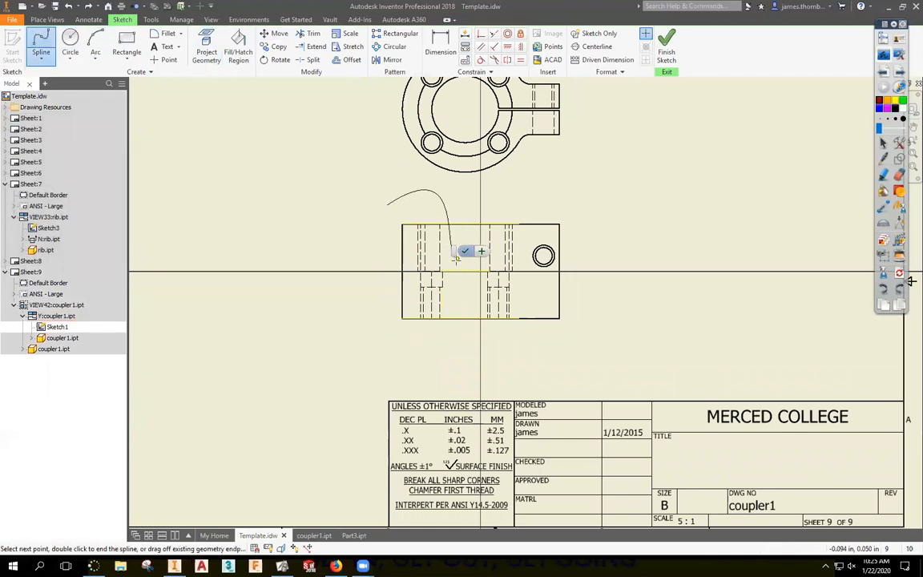
click(461, 265)
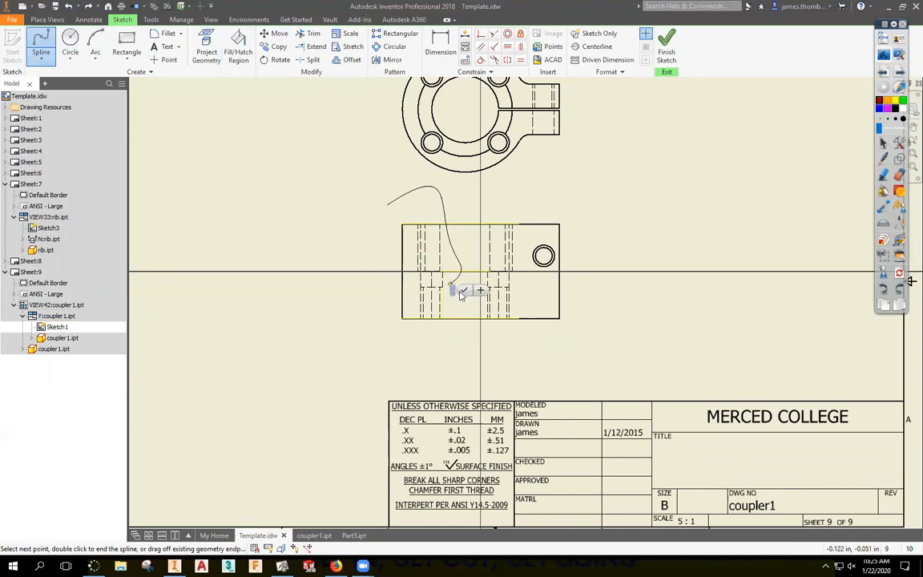
click(452, 319)
click(456, 341)
click(387, 344)
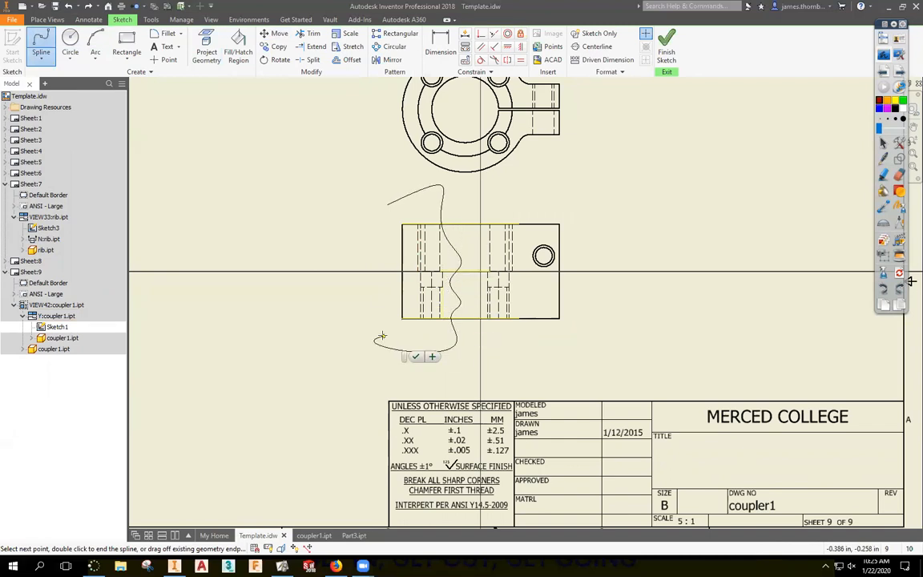
click(386, 206)
right_click(517, 187)
click(551, 186)
click(667, 48)
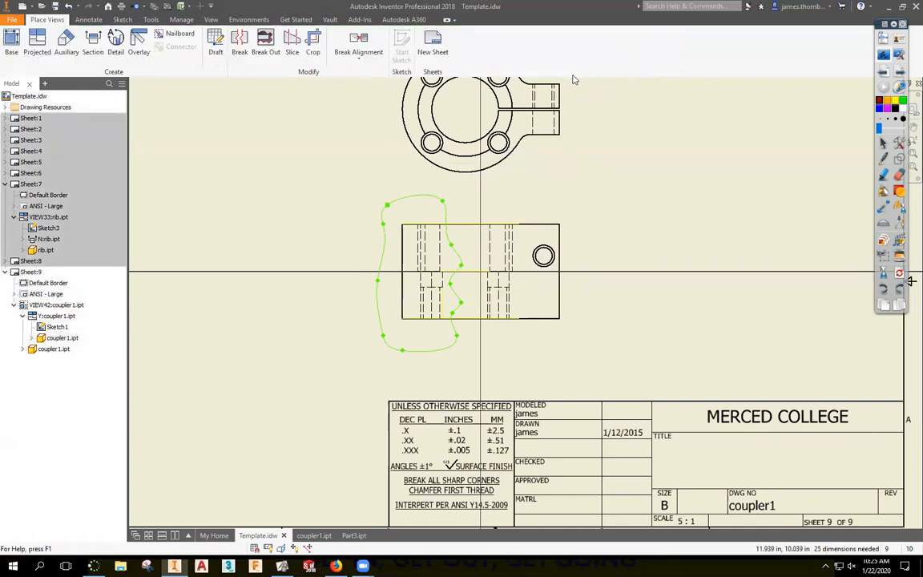
click(261, 45)
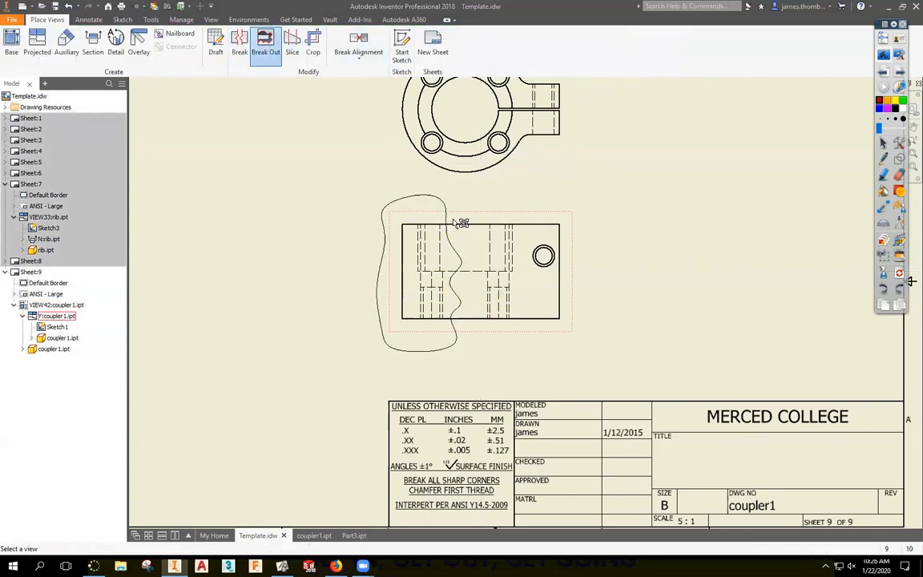
Break out view Y-Y along the closed spline, then edit it to take depth From Point.
click(408, 202)
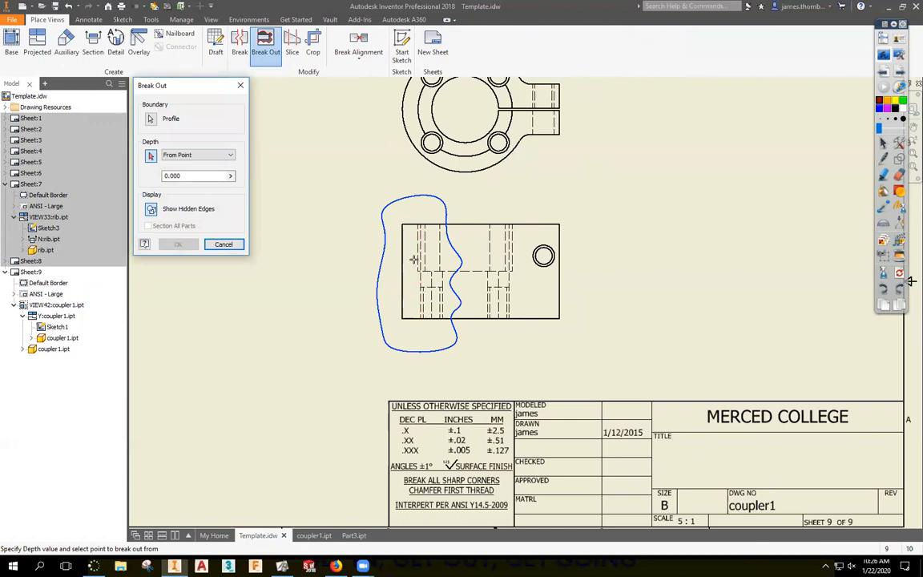
click(178, 245)
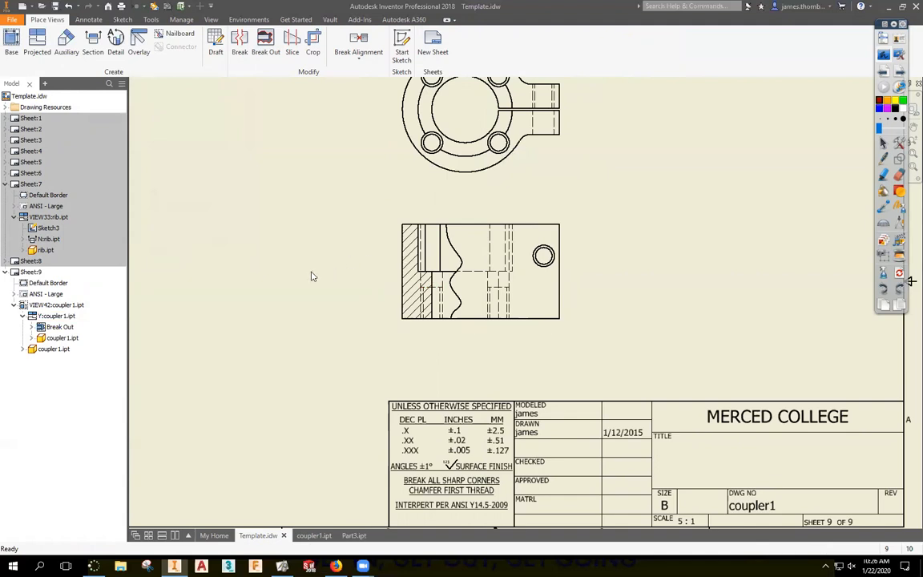
right_click(48, 331)
click(62, 361)
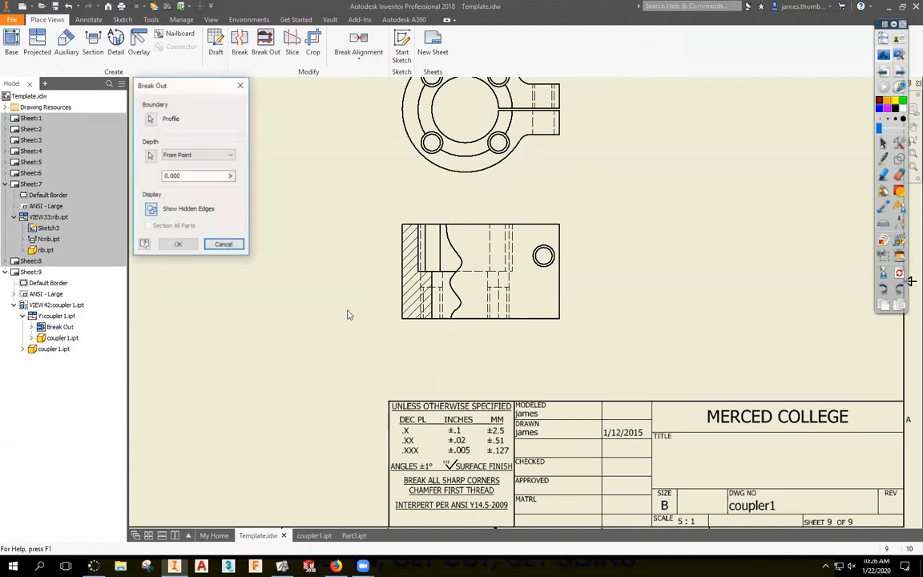
click(150, 156)
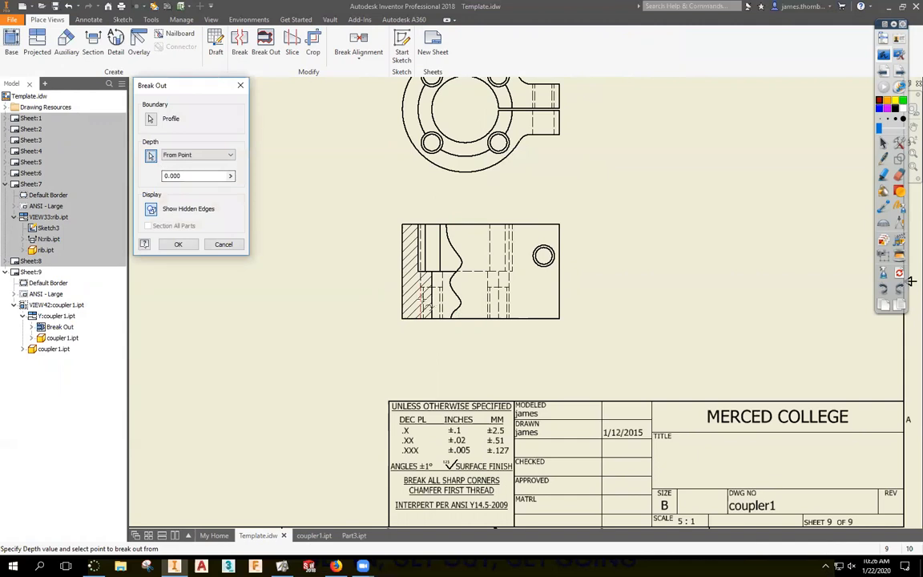
click(177, 244)
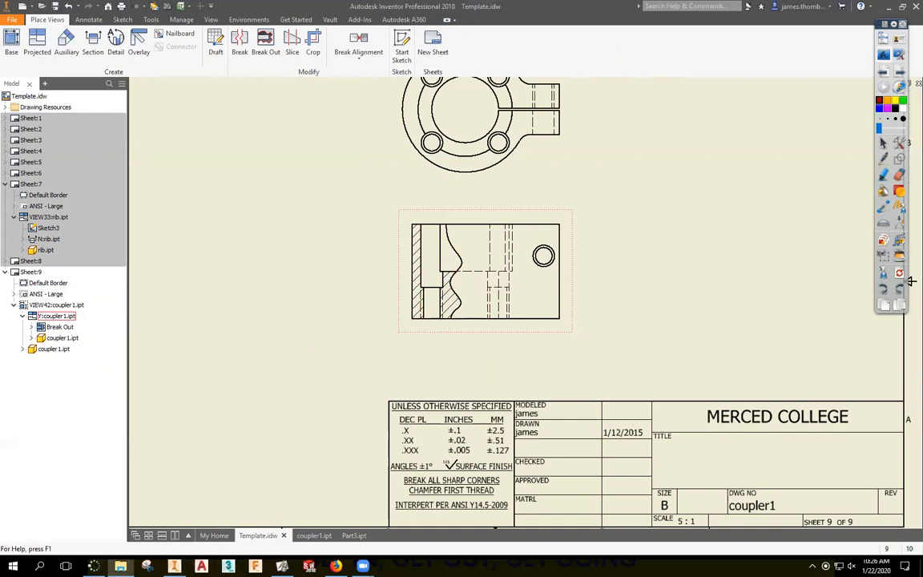
From File Explorer, open 'ASME Y14.5-2009 Dimensioning and Tolerancing.pdf' in folder 5 on the Z: drive.
key(super+e)
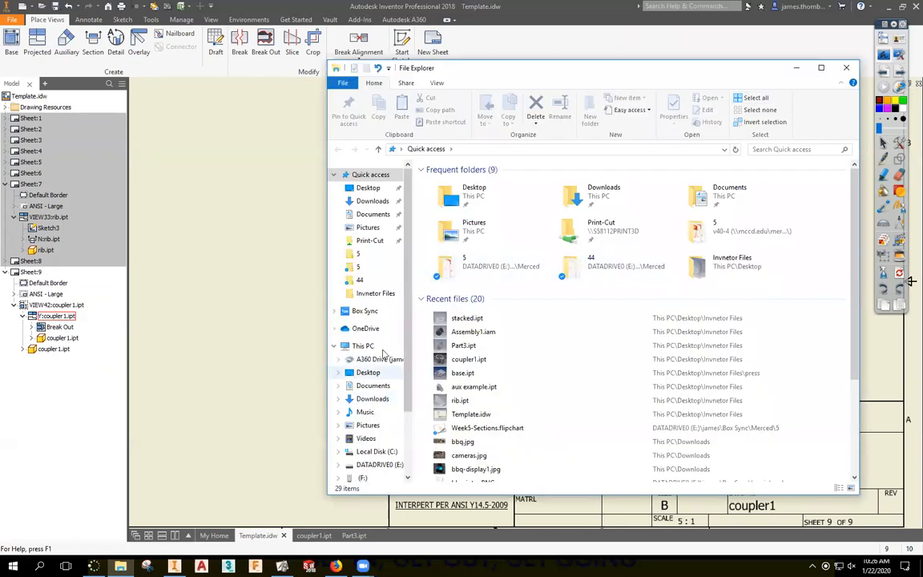
click(358, 261)
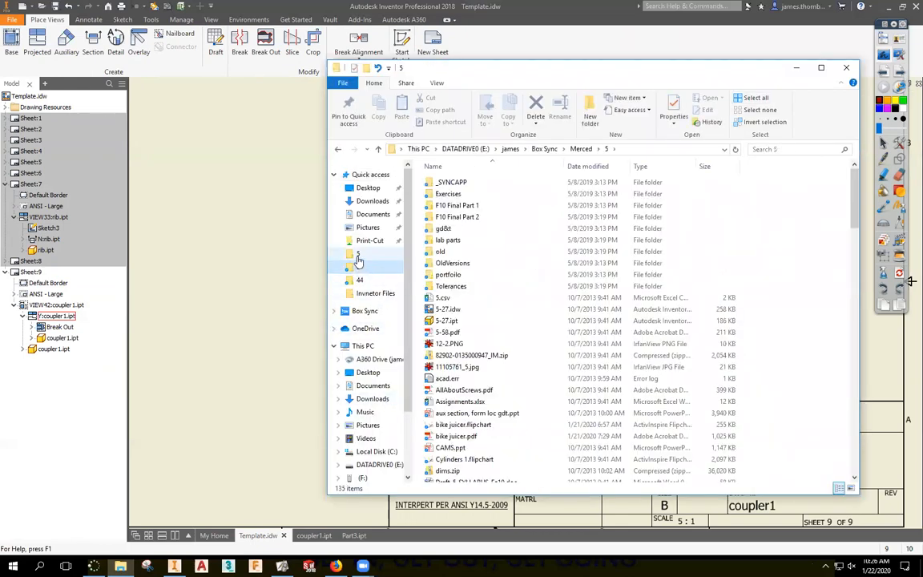
click(359, 266)
click(520, 150)
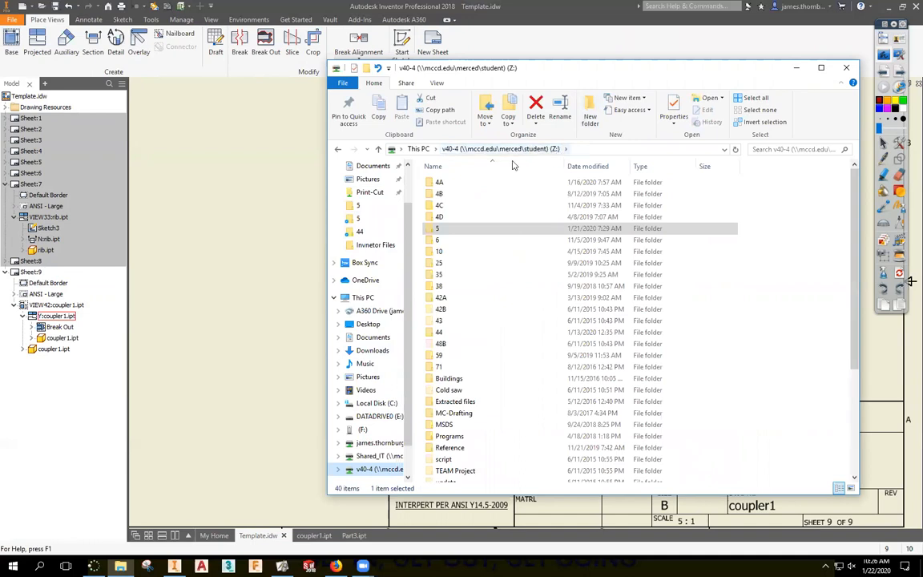
double_click(434, 230)
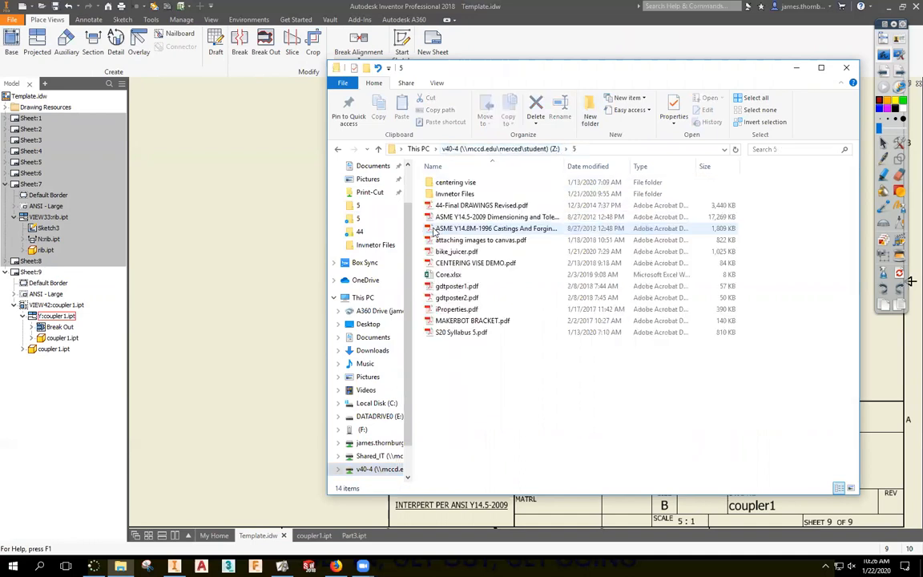
double_click(479, 218)
Search the document for 'hole' and step through the matches to 1.8.10 Round Holes.
scroll(540, 262, down, 5)
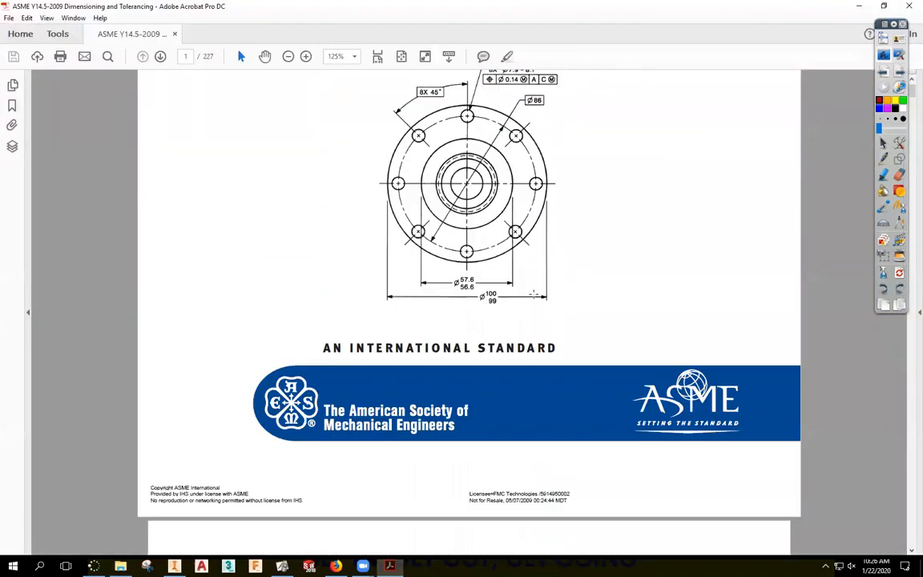
scroll(535, 295, down, 5)
ctrl+scroll(519, 318, down, 5)
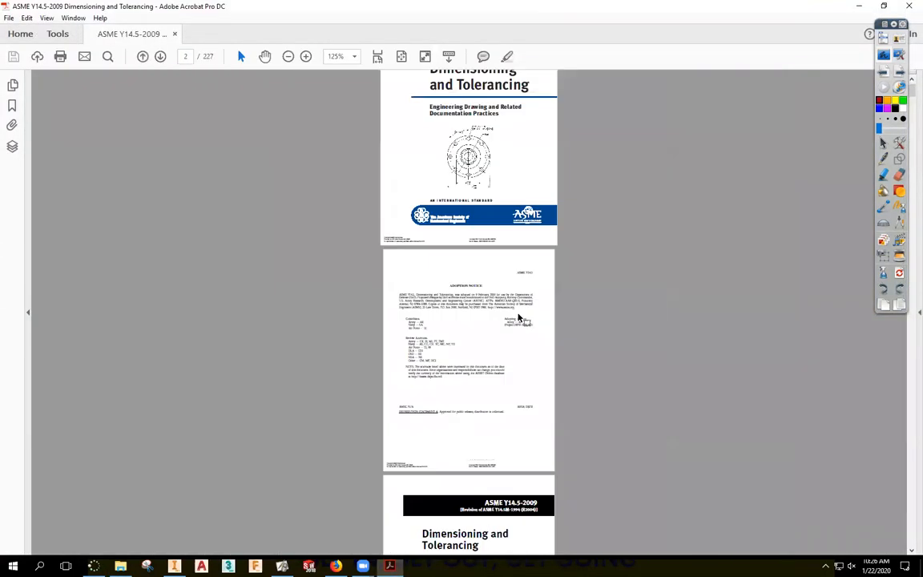
scroll(519, 318, down, 3)
ctrl+scroll(515, 319, up, 5)
scroll(517, 315, down, 5)
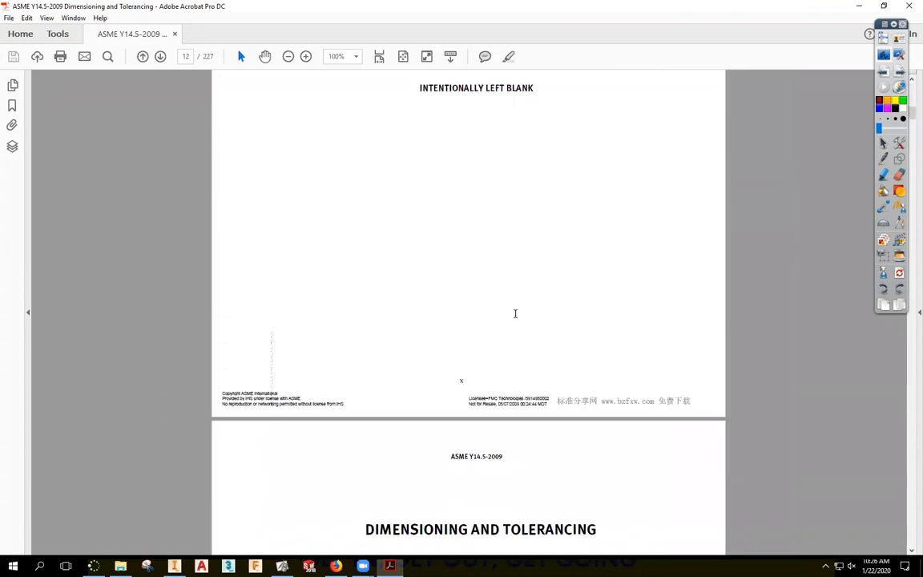
key(ctrl+f)
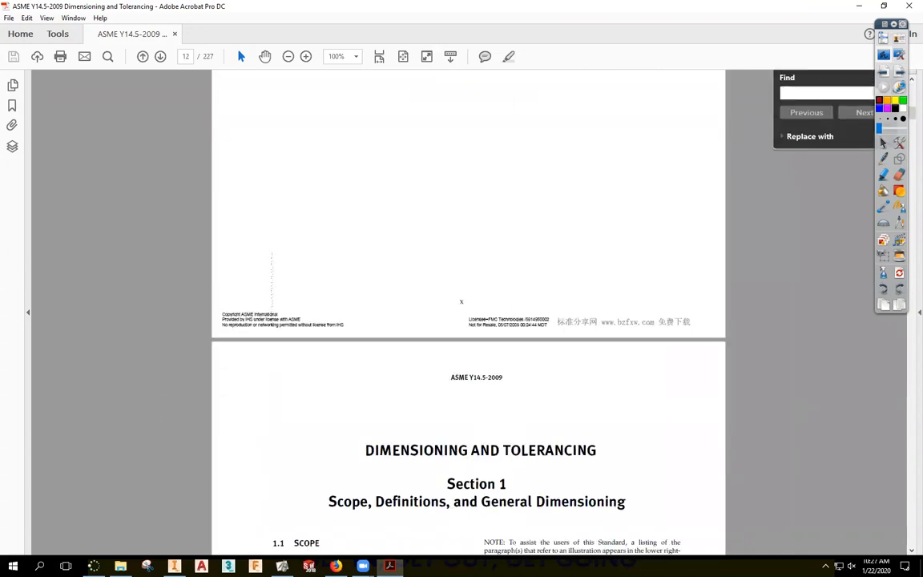
text(hole)
key(Return)
key(Return)
key(Return)
key(Return)
key(Return)
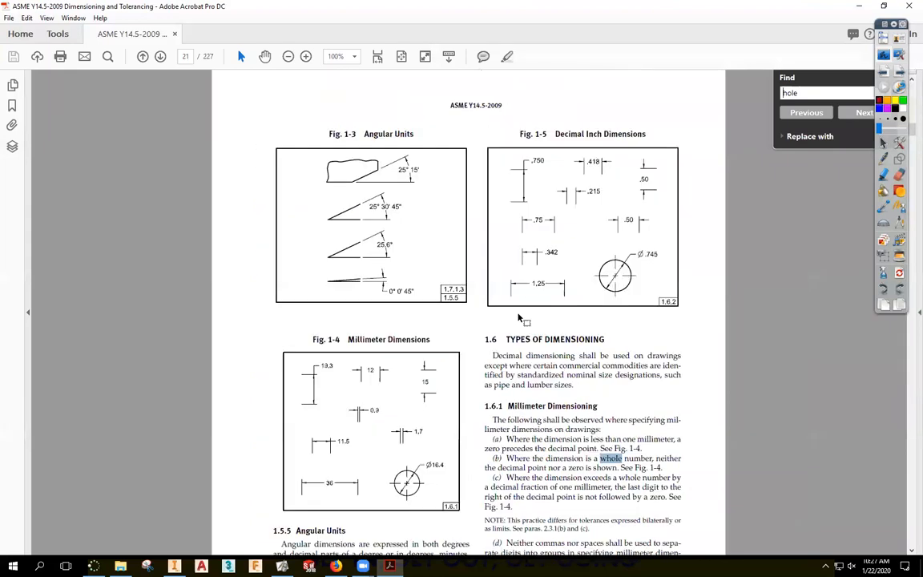
key(Return)
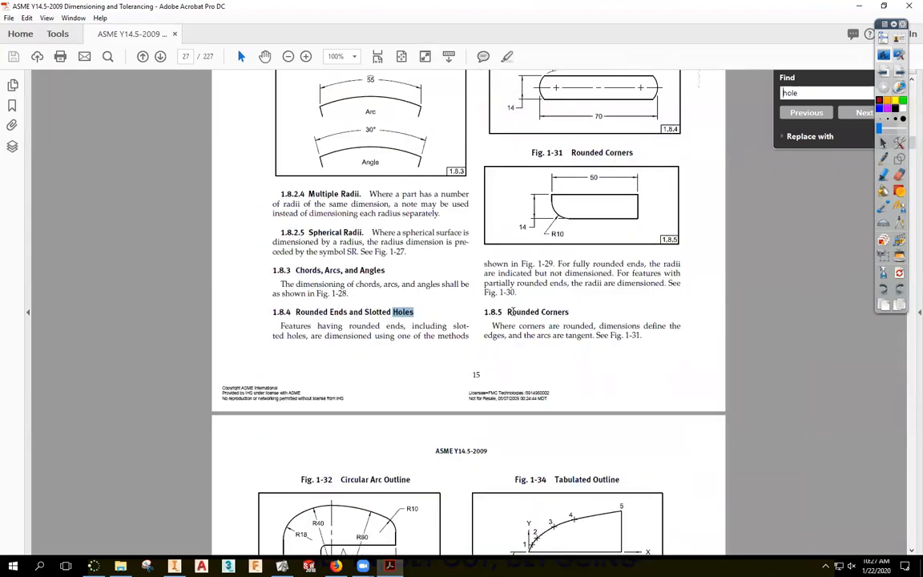
scroll(511, 312, down, 6)
key(Return)
scroll(729, 155, down, 6)
scroll(650, 261, down, 3)
scroll(625, 232, up, 6)
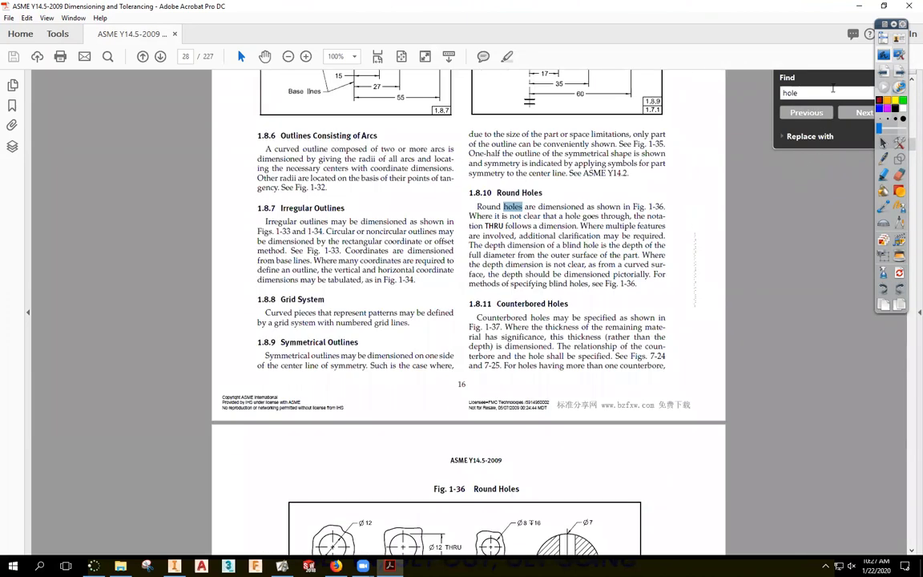
Close the search and read through 1.8.10 down to Figs. 1-36 to 1-38 on page 29.
click(894, 25)
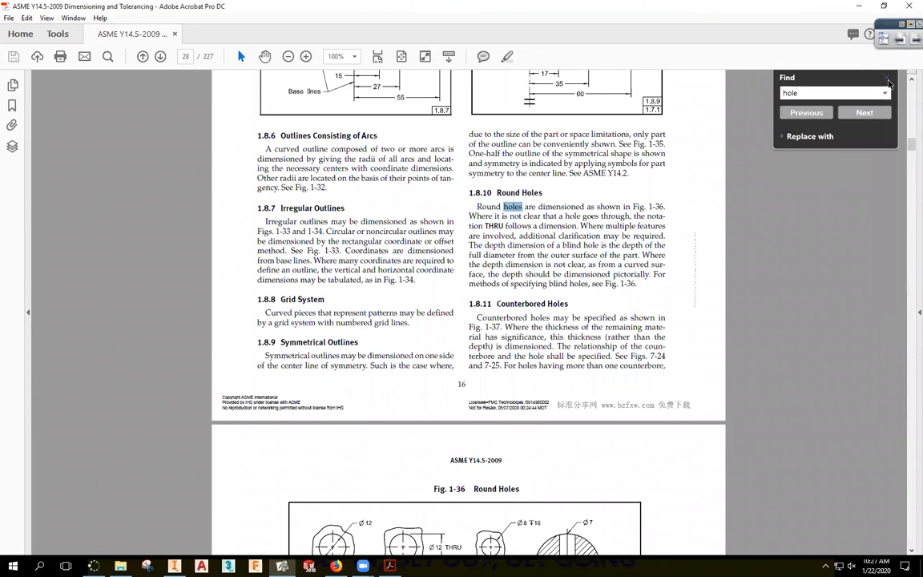
click(901, 77)
click(606, 207)
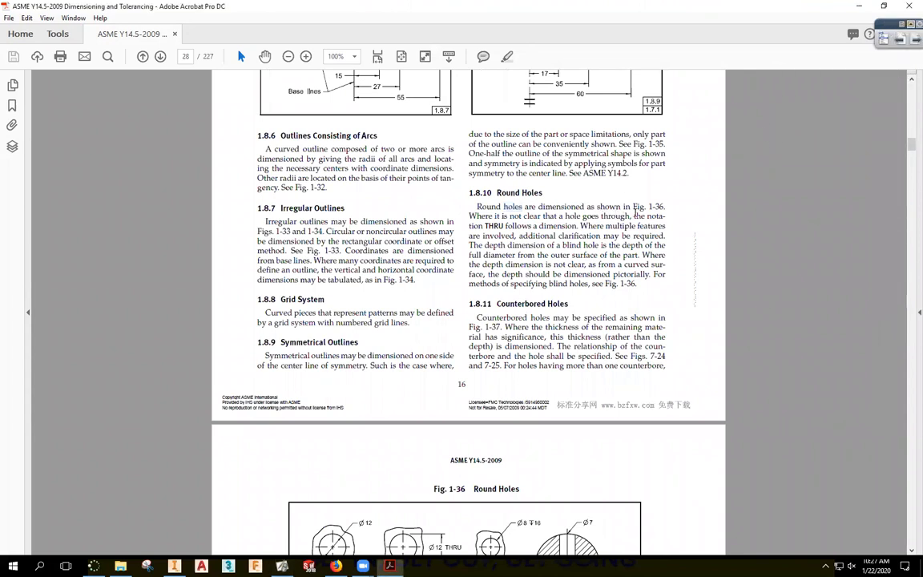
scroll(545, 367, down, 4)
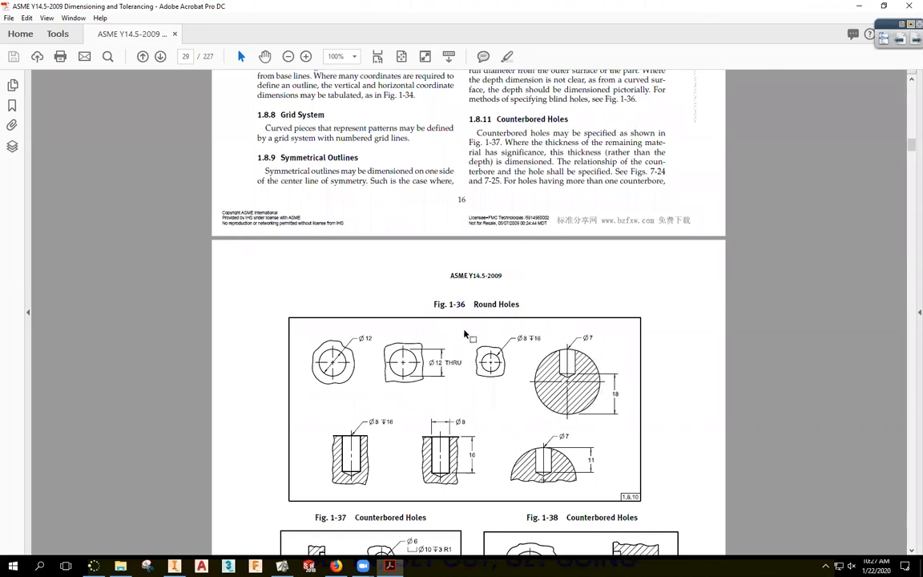
scroll(424, 308, up, 3)
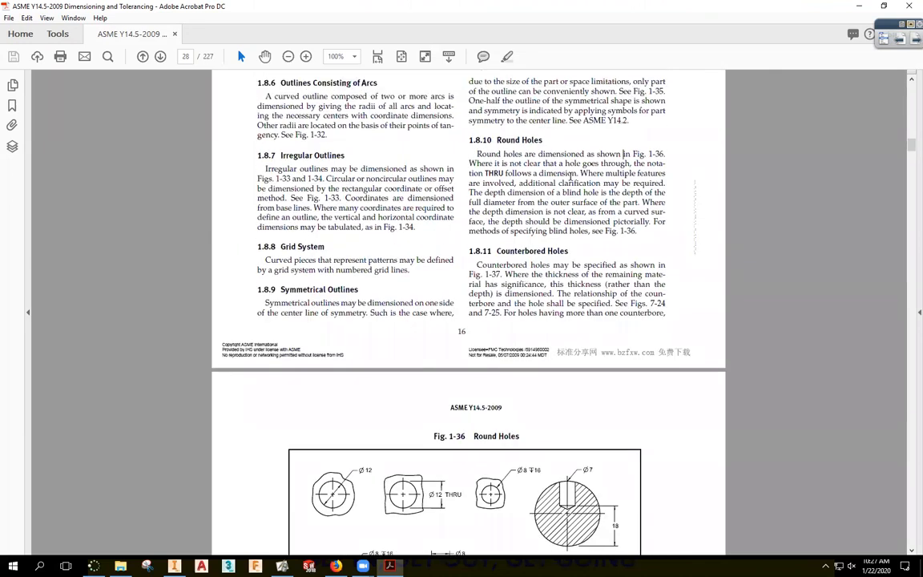
drag(534, 186, 599, 184)
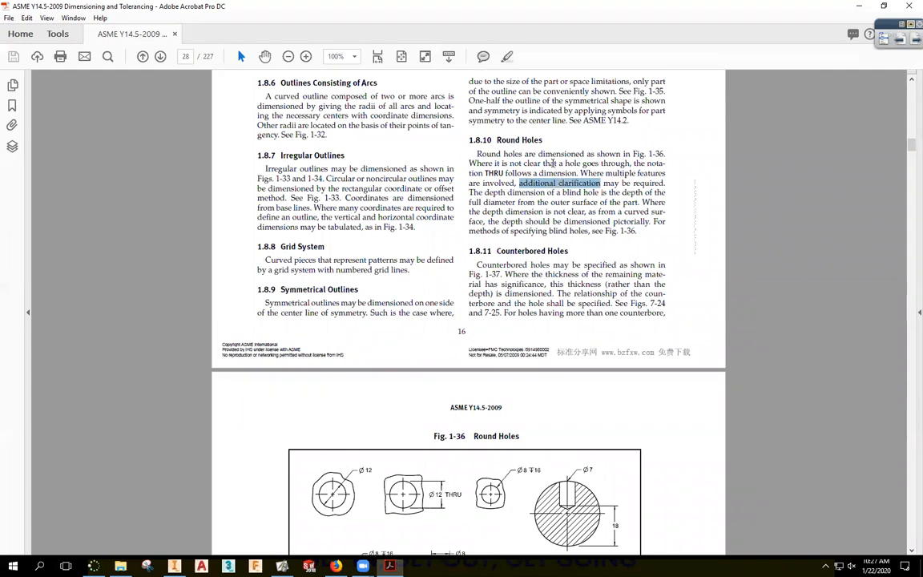
drag(512, 174, 551, 183)
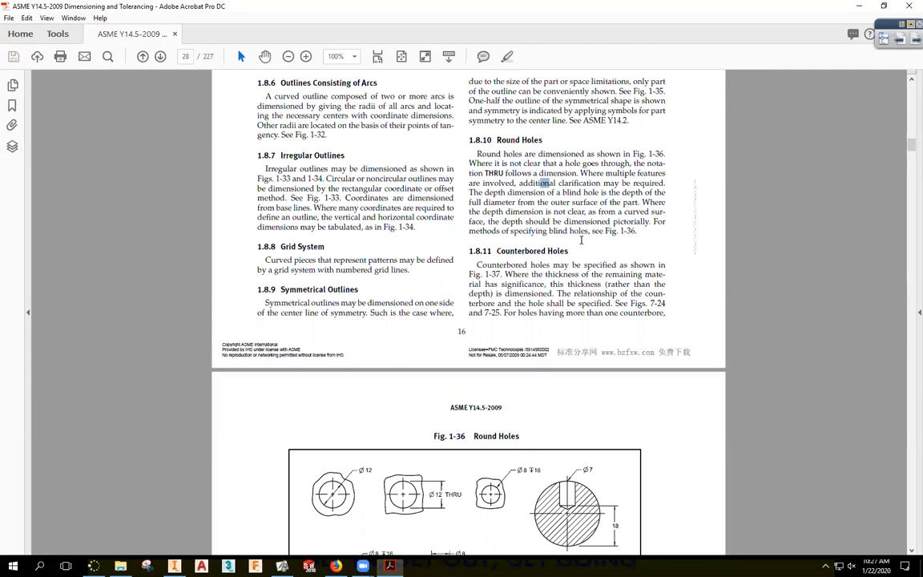
scroll(581, 234, down, 1)
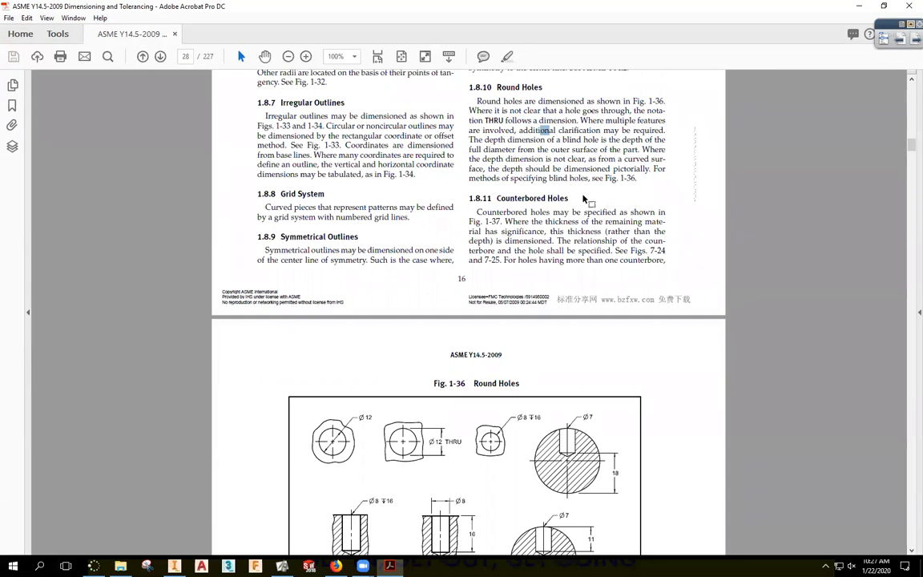
scroll(584, 198, down, 1)
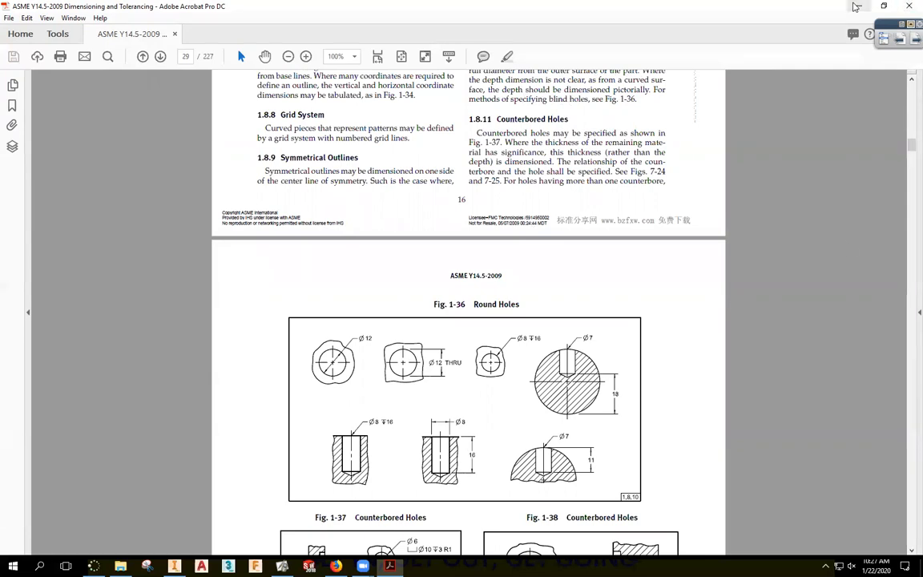
scroll(752, 257, down, 5)
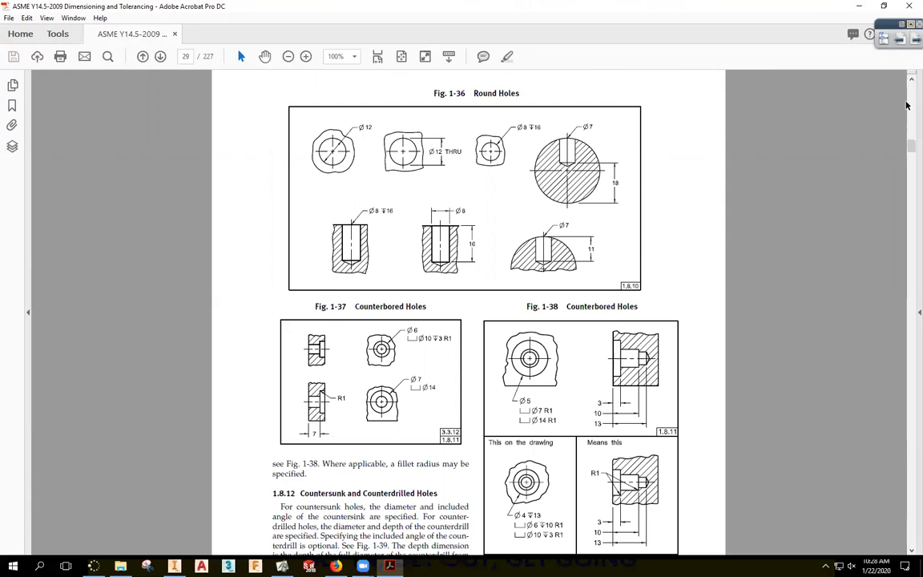
Back in the coupler1 drawing, move the break-out view slightly lower on sheet 9.
click(860, 6)
click(310, 307)
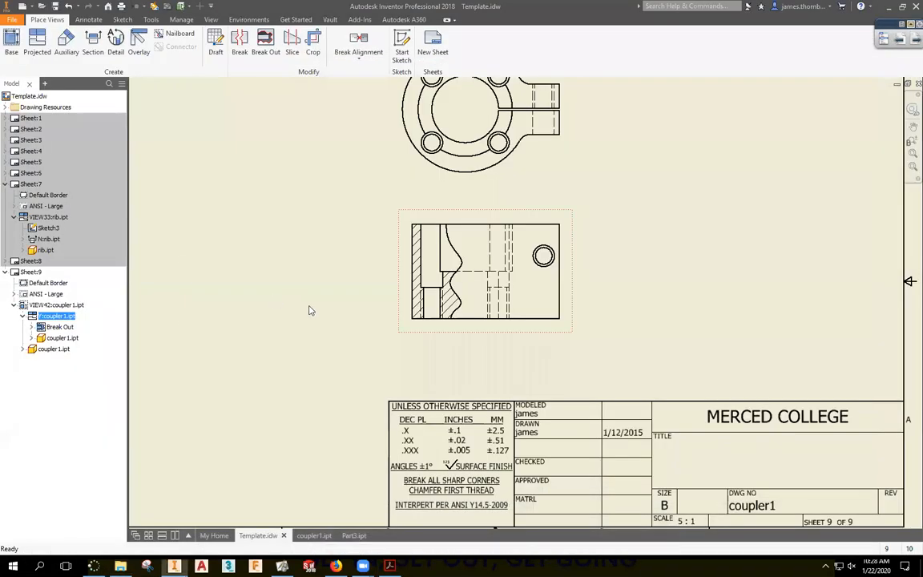
scroll(623, 302, up, 3)
middle_drag(623, 304, 586, 287)
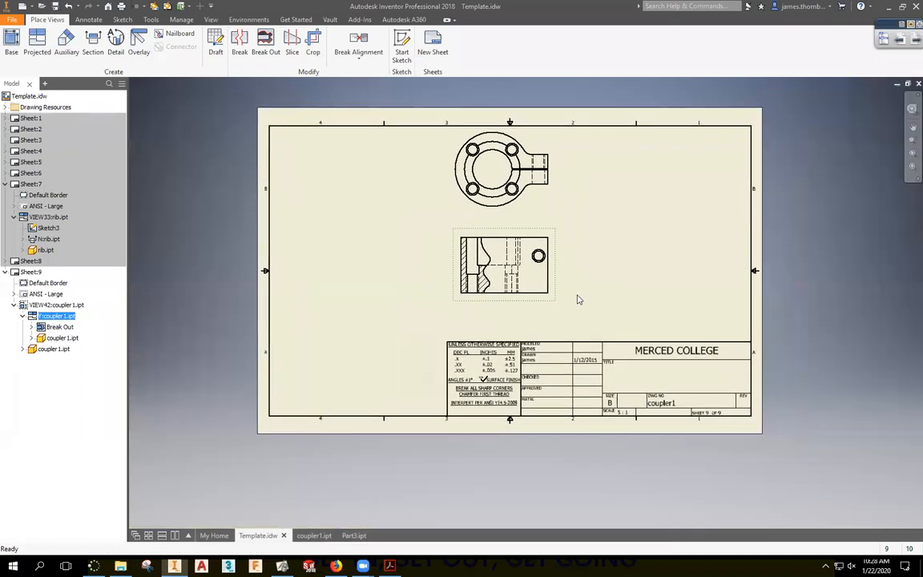
drag(509, 274, 509, 284)
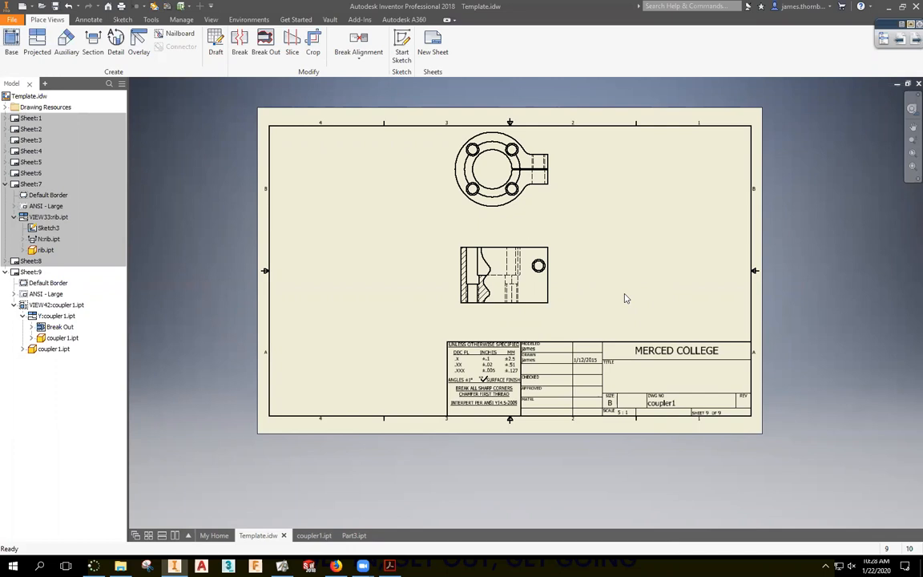
Zoom and pan onto the coupler1 top view and select its lower arc.
scroll(577, 192, up, 3)
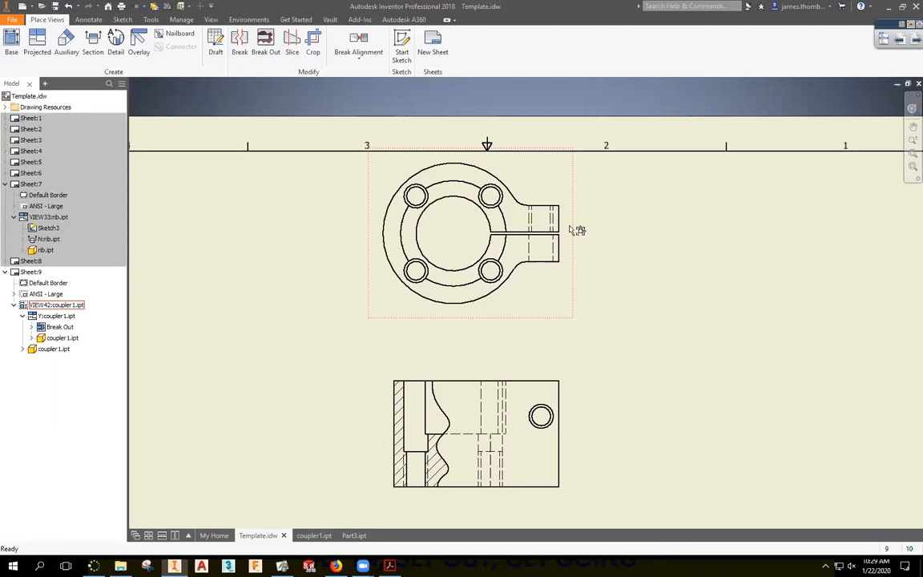
scroll(576, 234, up, 3)
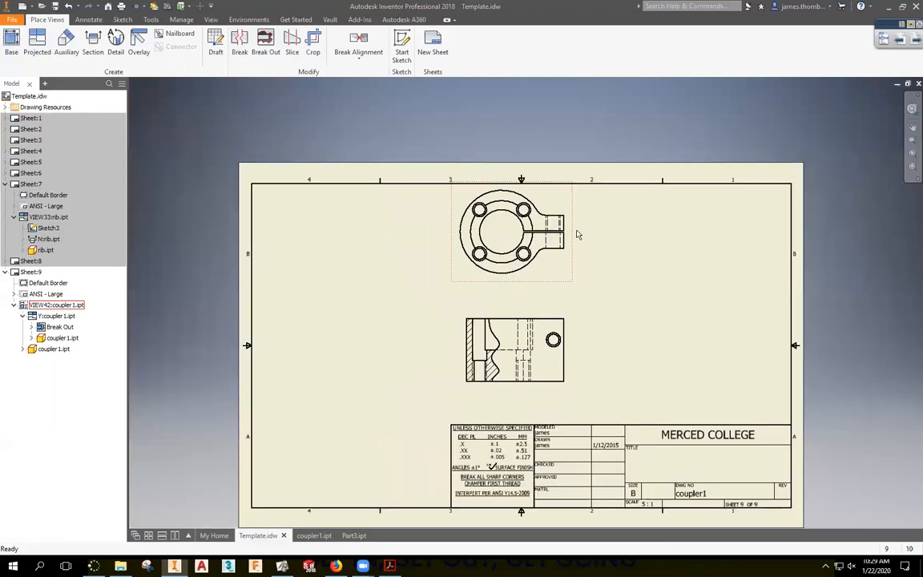
scroll(581, 239, down, 4)
middle_drag(600, 311, 589, 287)
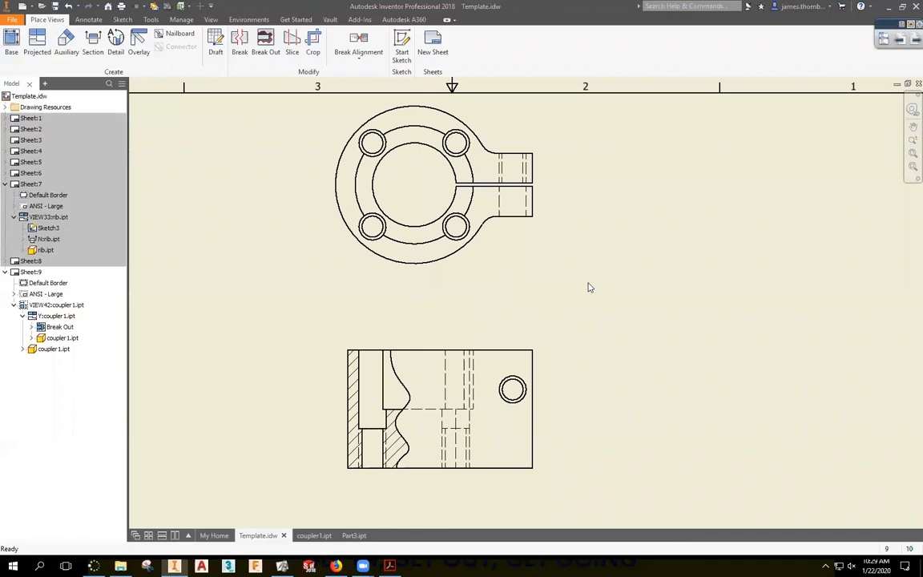
click(434, 244)
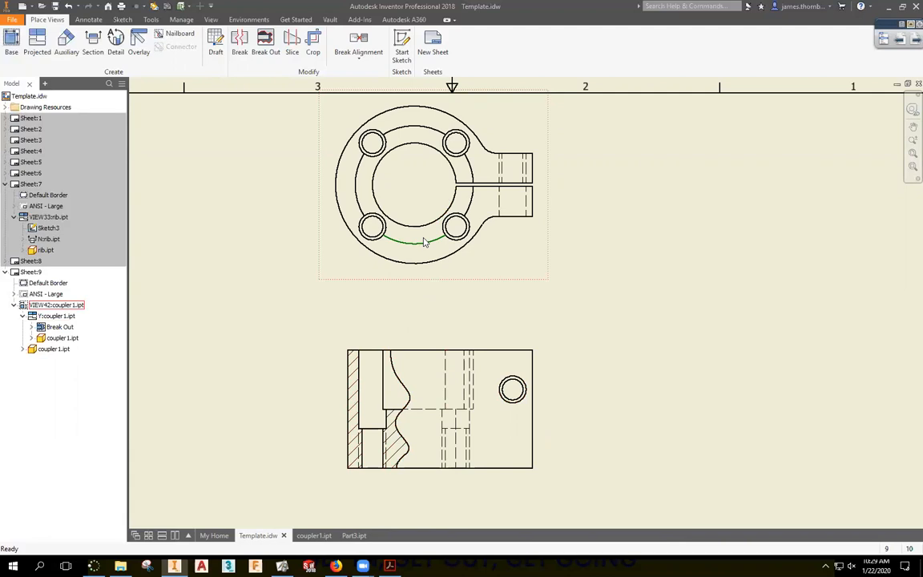
In coupler1.ipt, review the Hole1 feature definition and accept it unchanged.
right_click(506, 245)
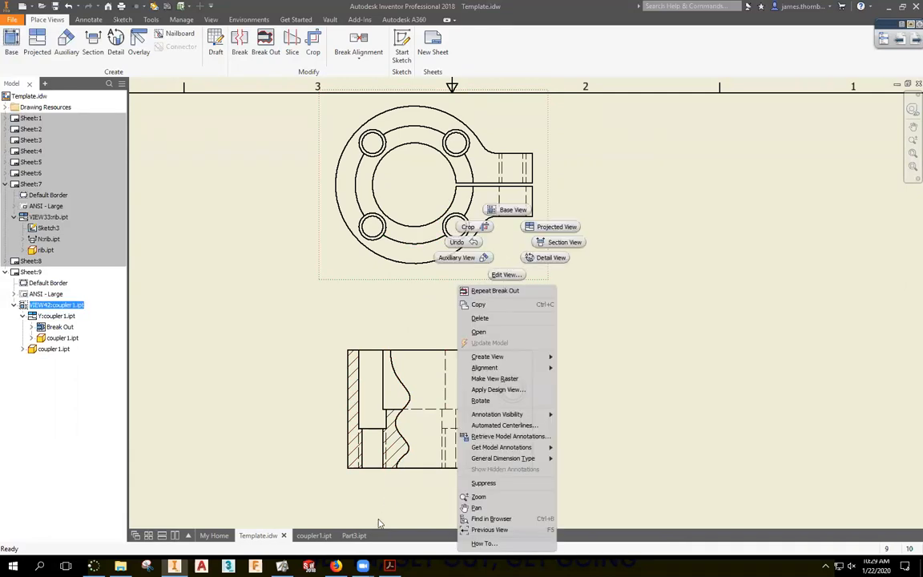
click(324, 537)
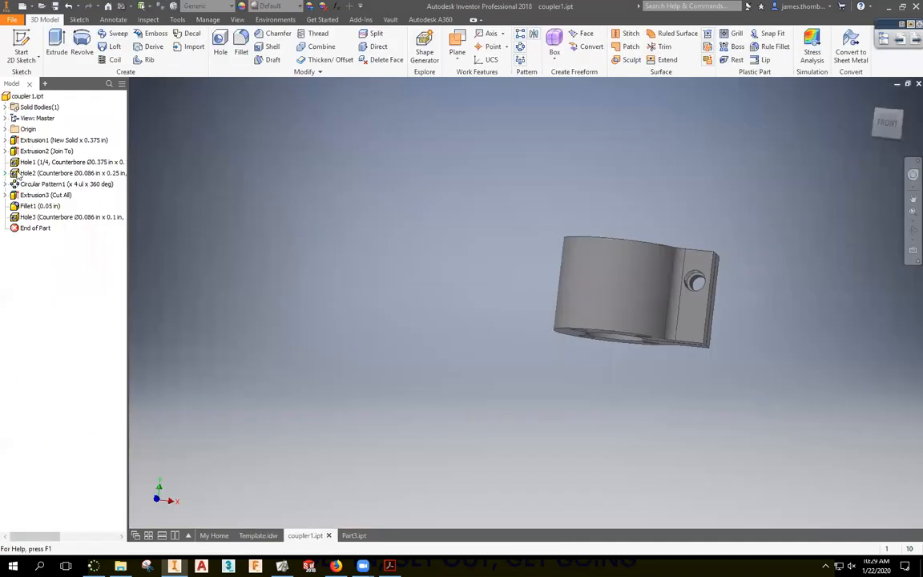
click(45, 163)
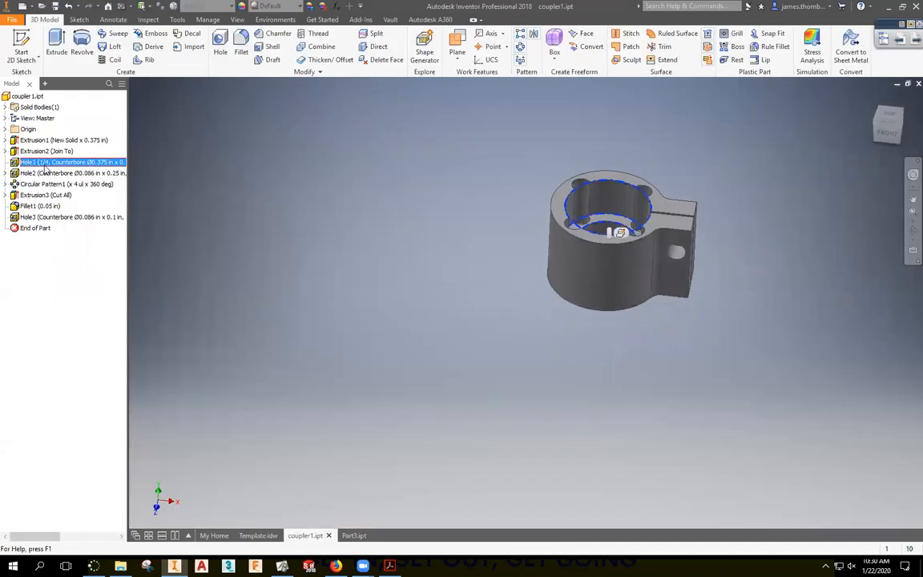
right_click(46, 168)
click(65, 191)
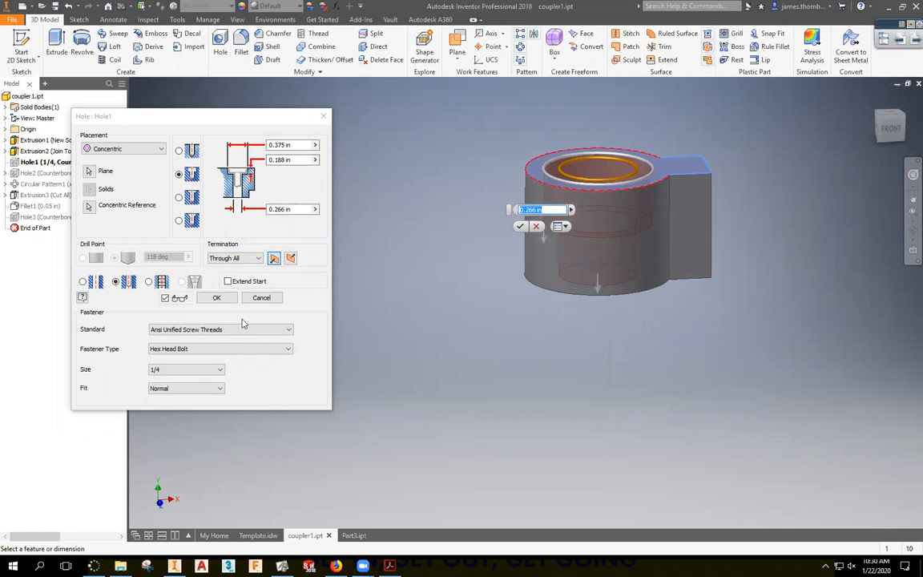
click(216, 297)
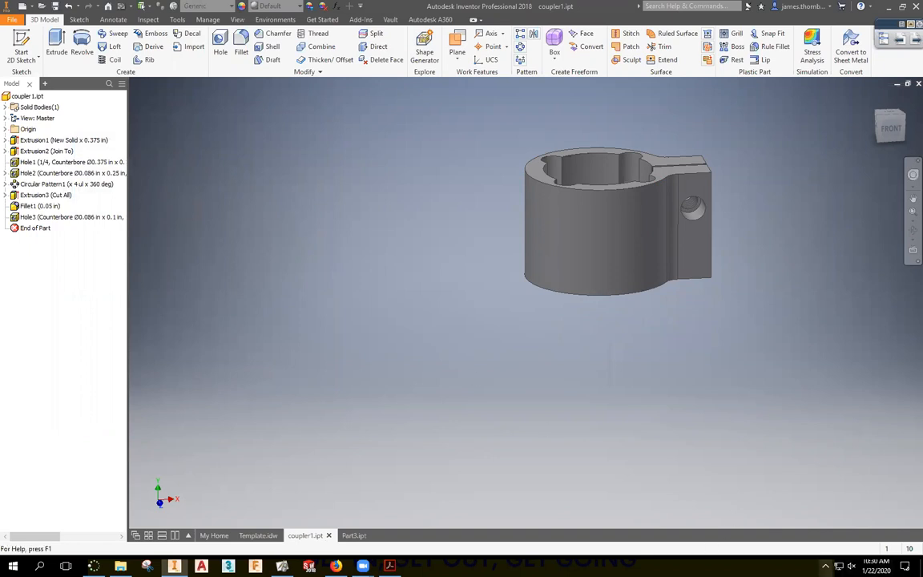
Check the hidden system tray icons.
click(826, 566)
click(605, 438)
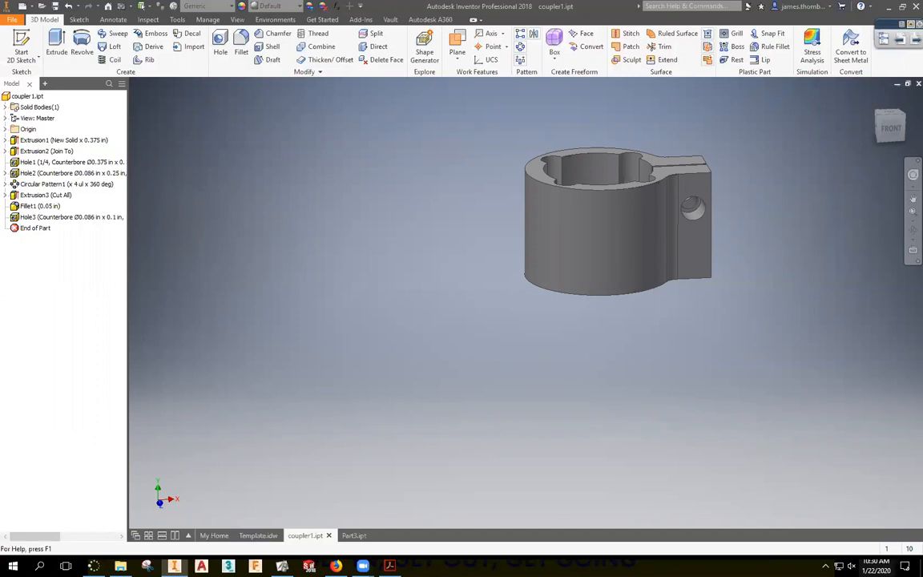
click(825, 566)
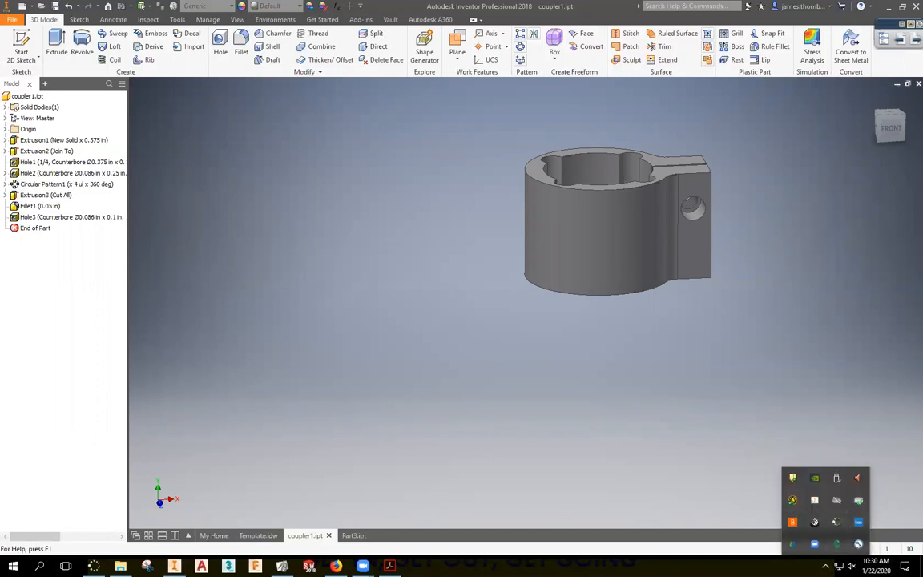